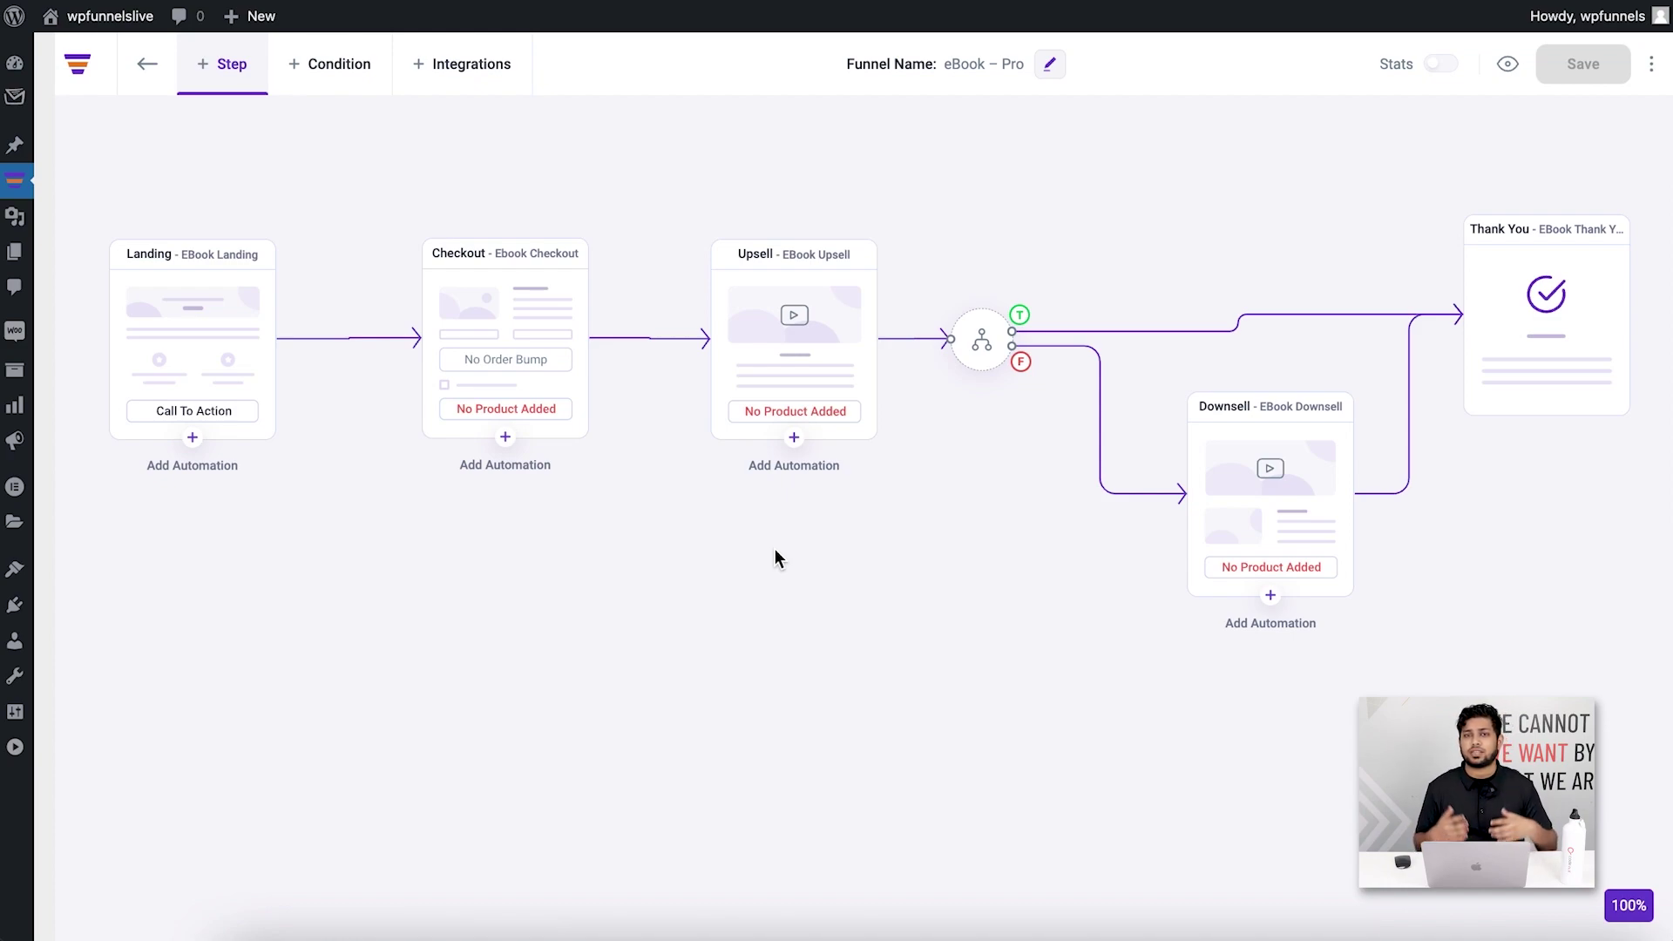
# Preview the funnel's Landing page from its header through the topics section, and return to the funnel canvas
pyautogui.click(165, 302)
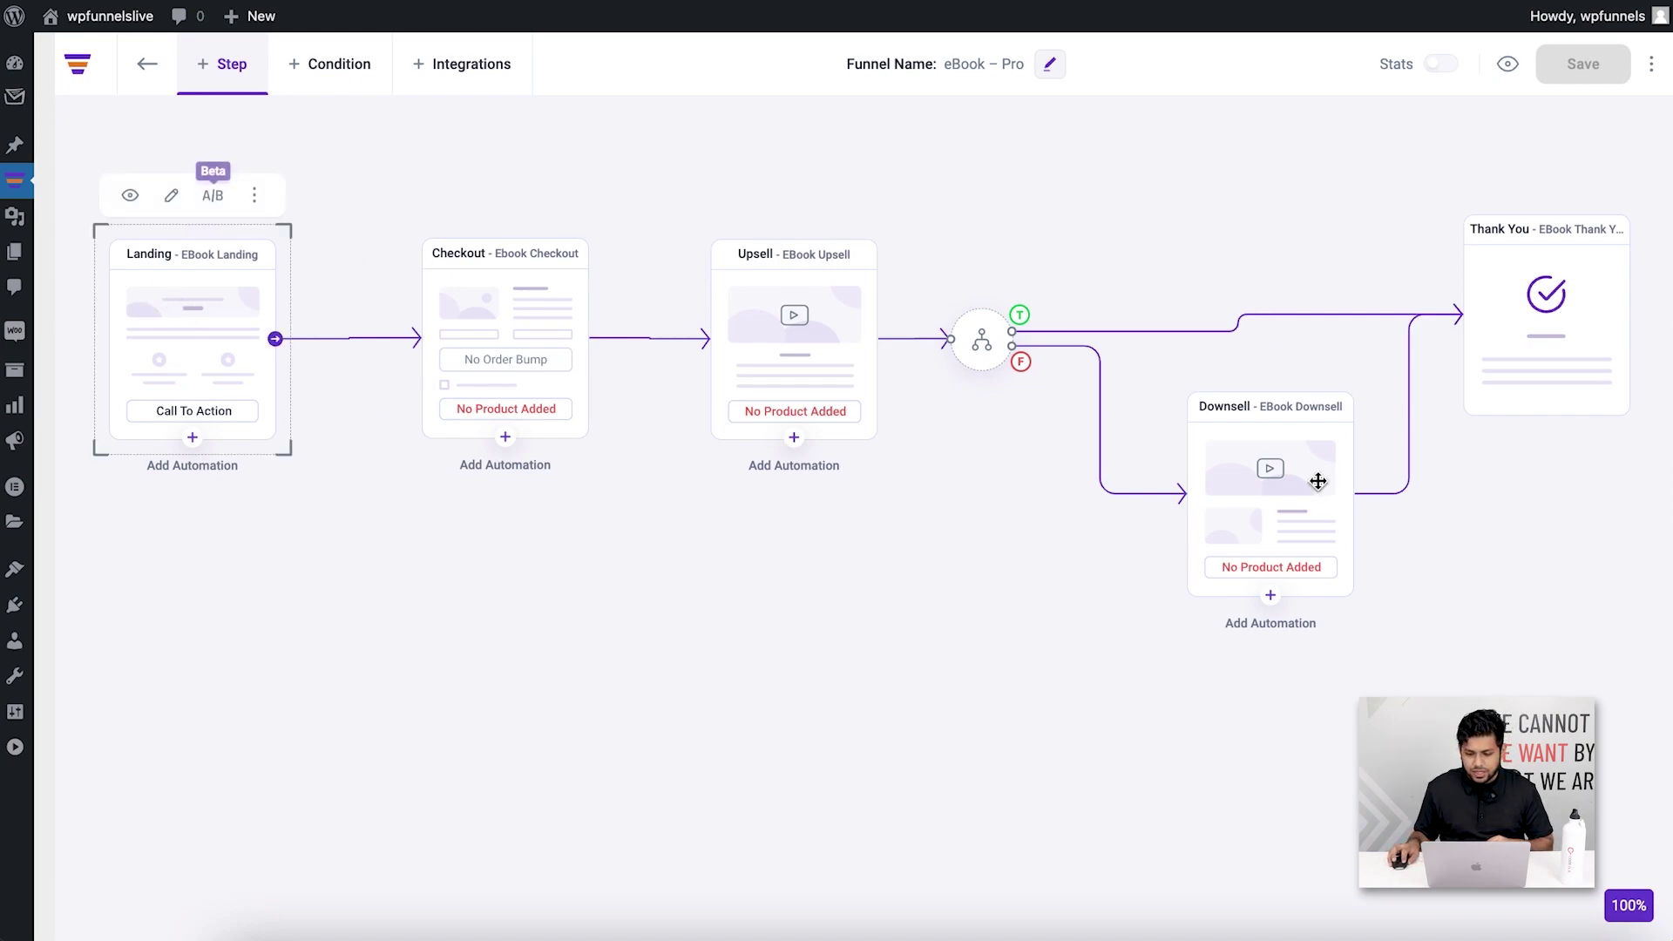
pyautogui.click(131, 196)
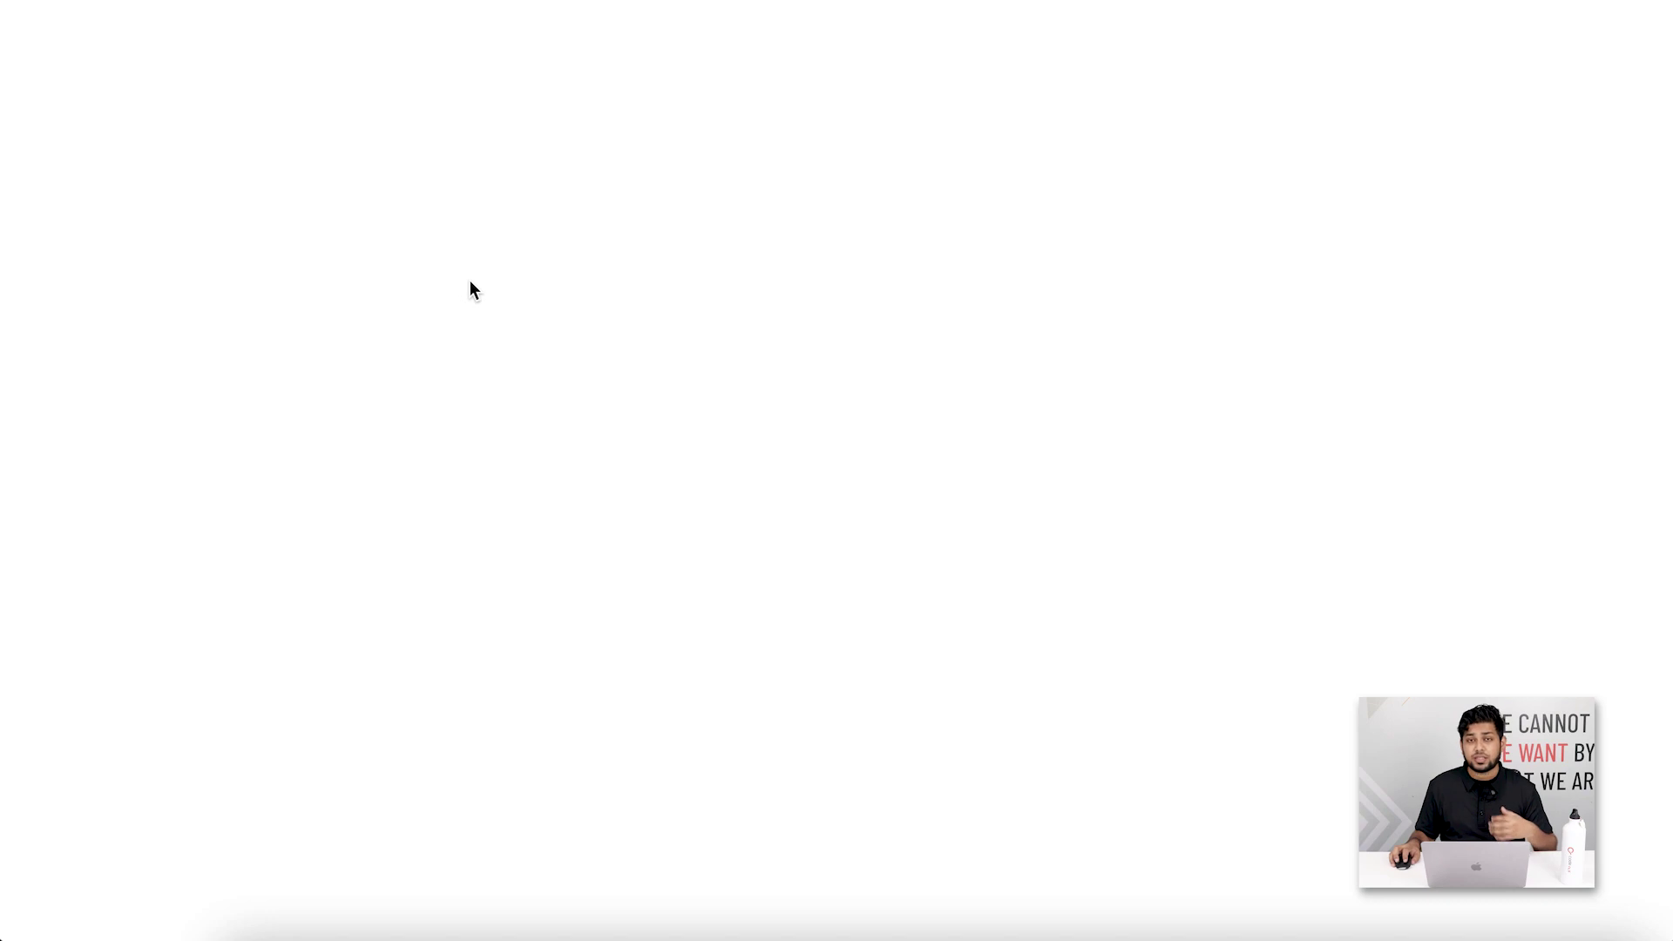
pyautogui.scroll(-7, 870, 371)
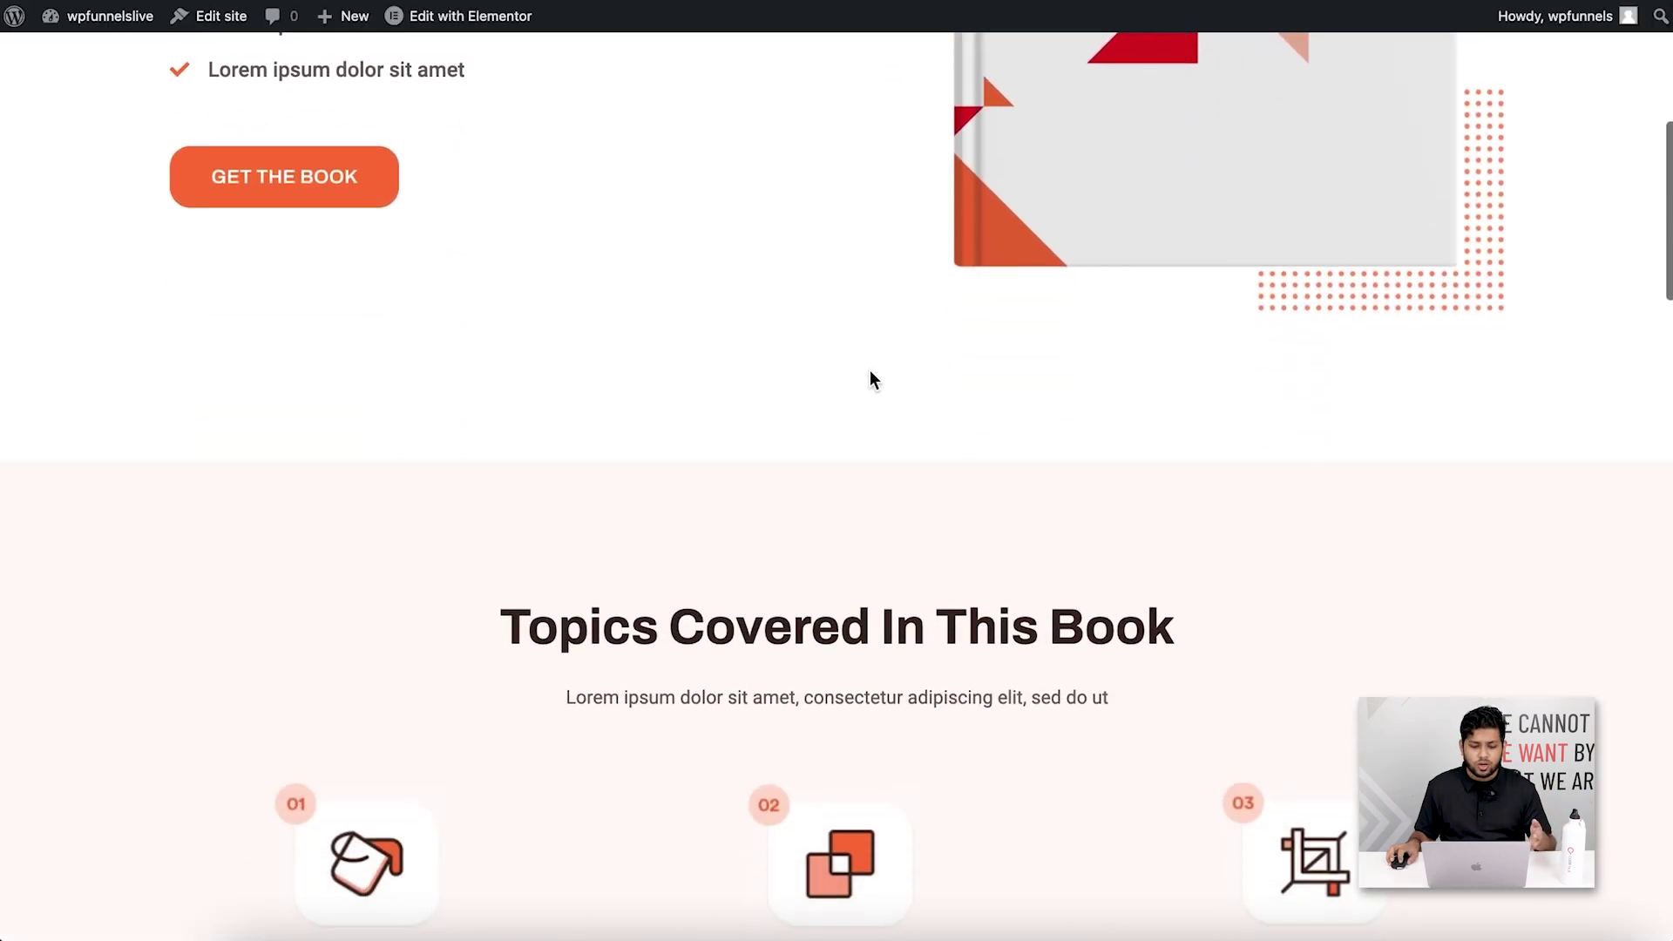
pyautogui.scroll(-10, 862, 373)
pyautogui.scroll(15, 756, 389)
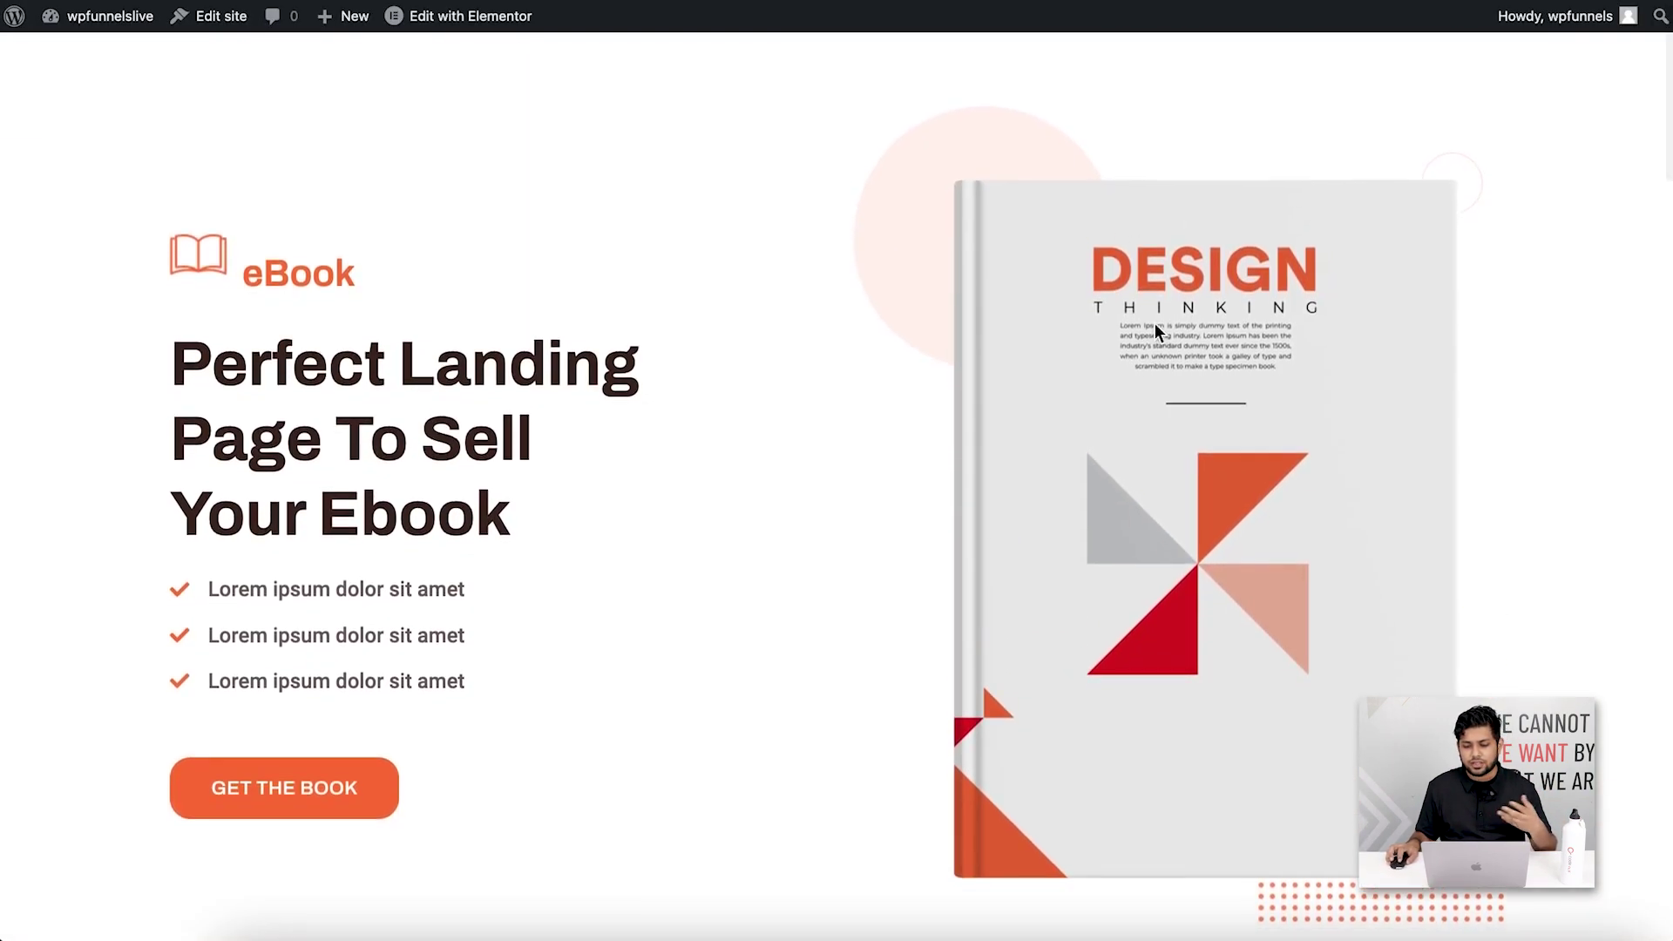
pyautogui.press('super+w')
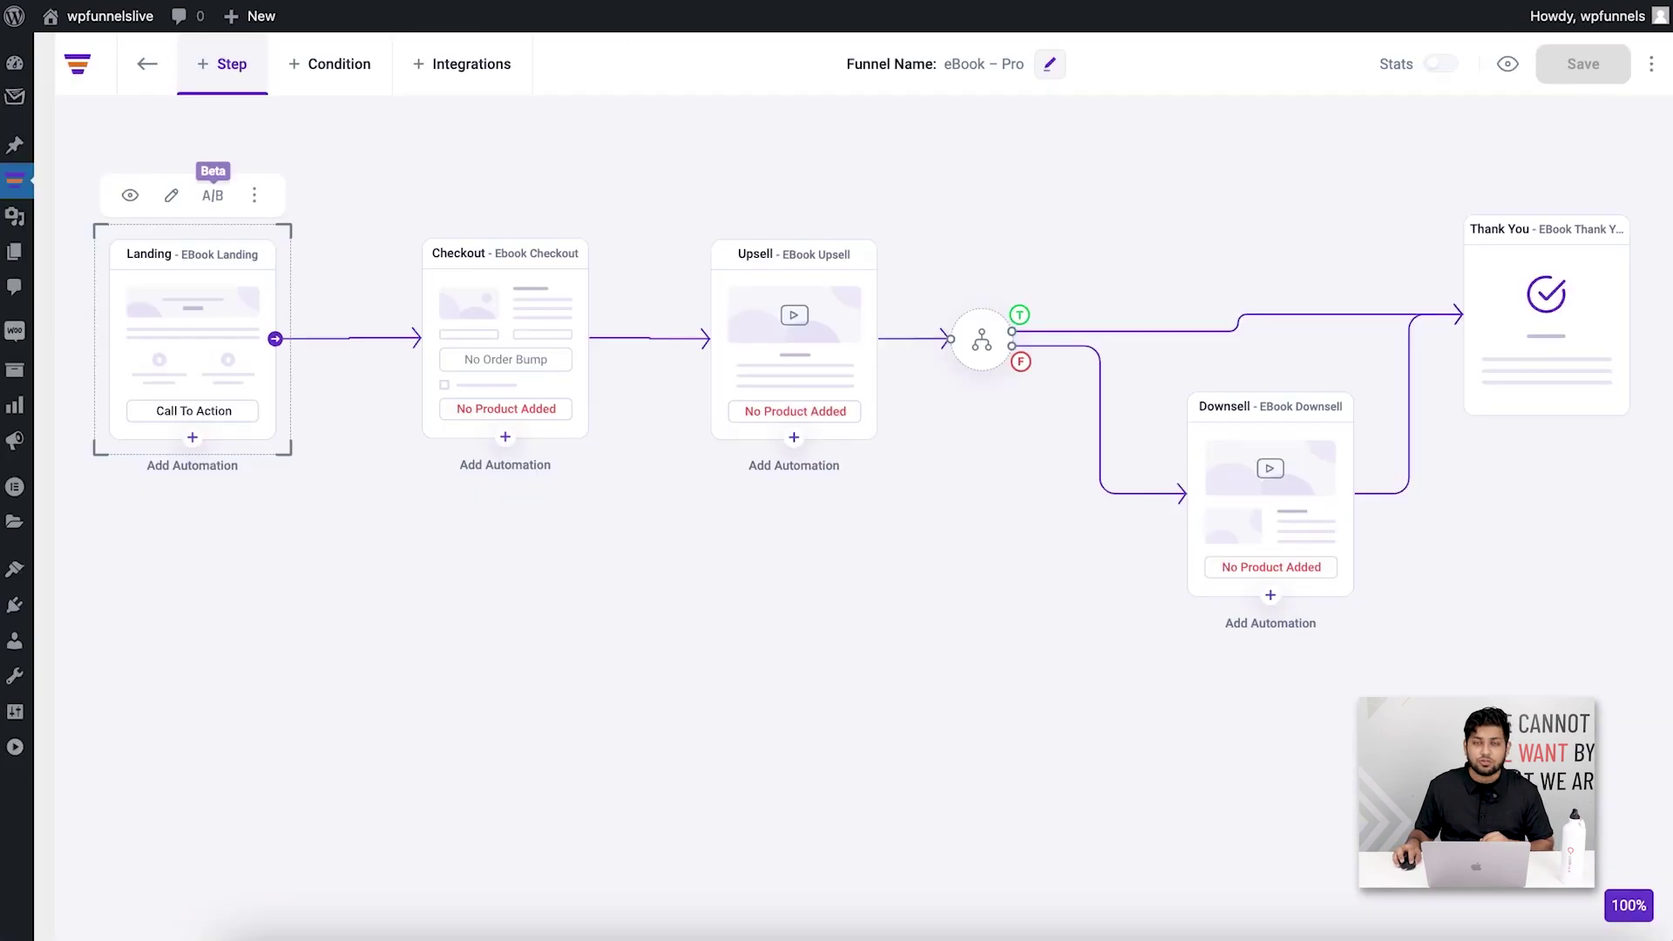
pyautogui.click(362, 521)
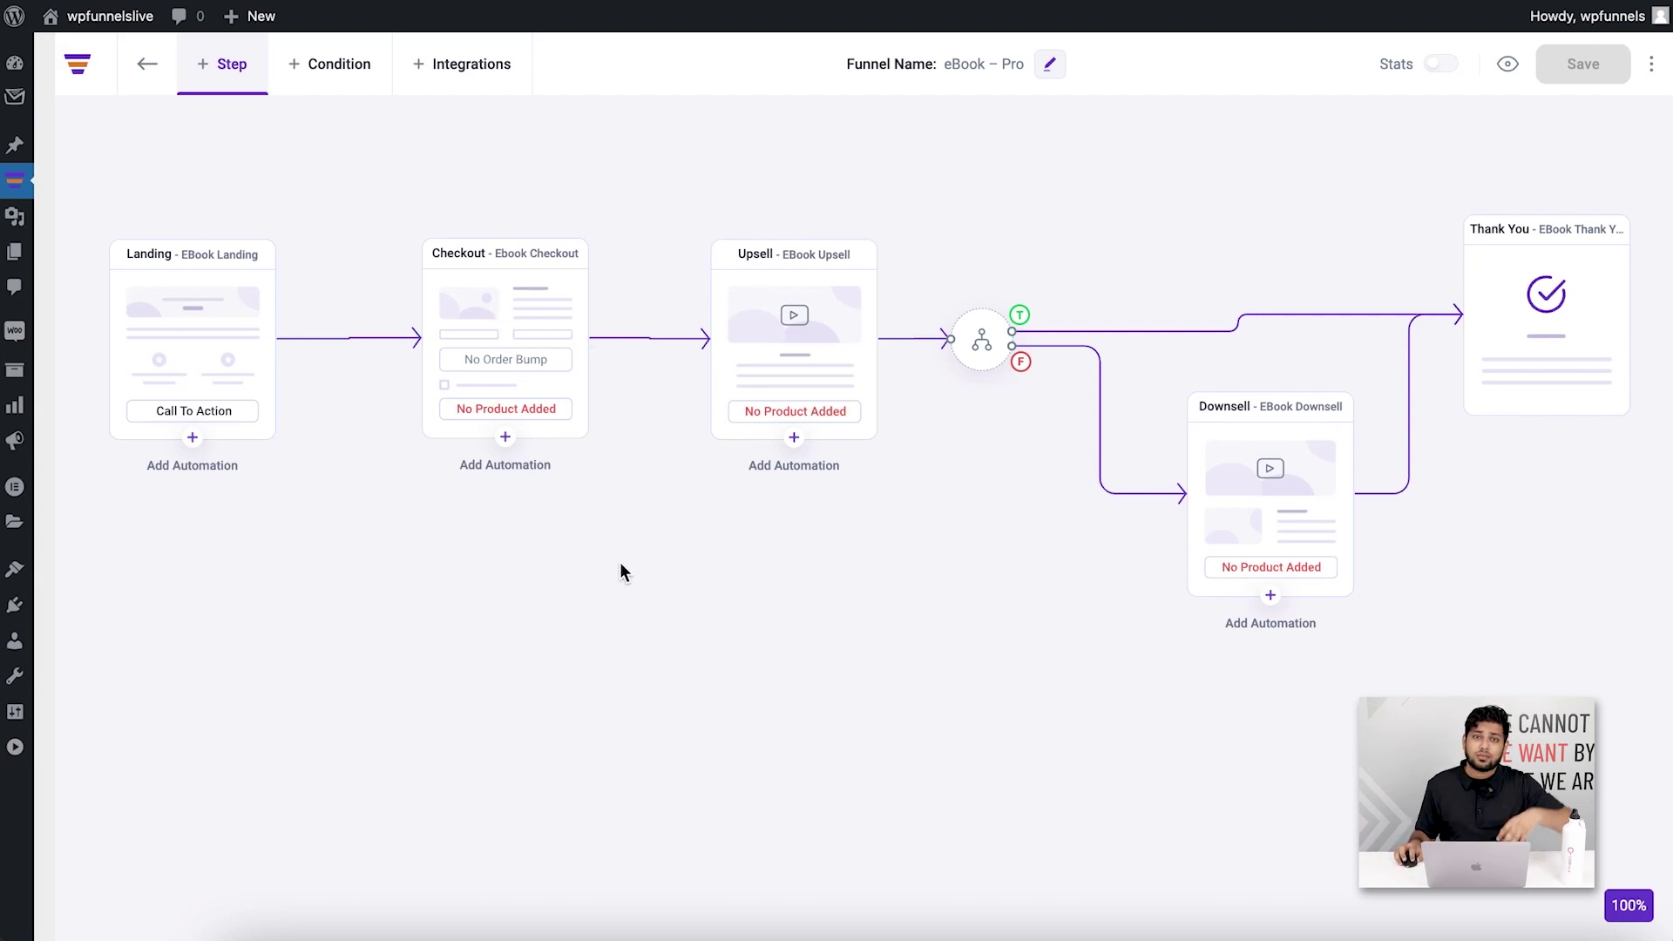
# Search for "think" in the Checkout step's products and add the book Thinking Fast and Slow as its funnel product
pyautogui.click(497, 301)
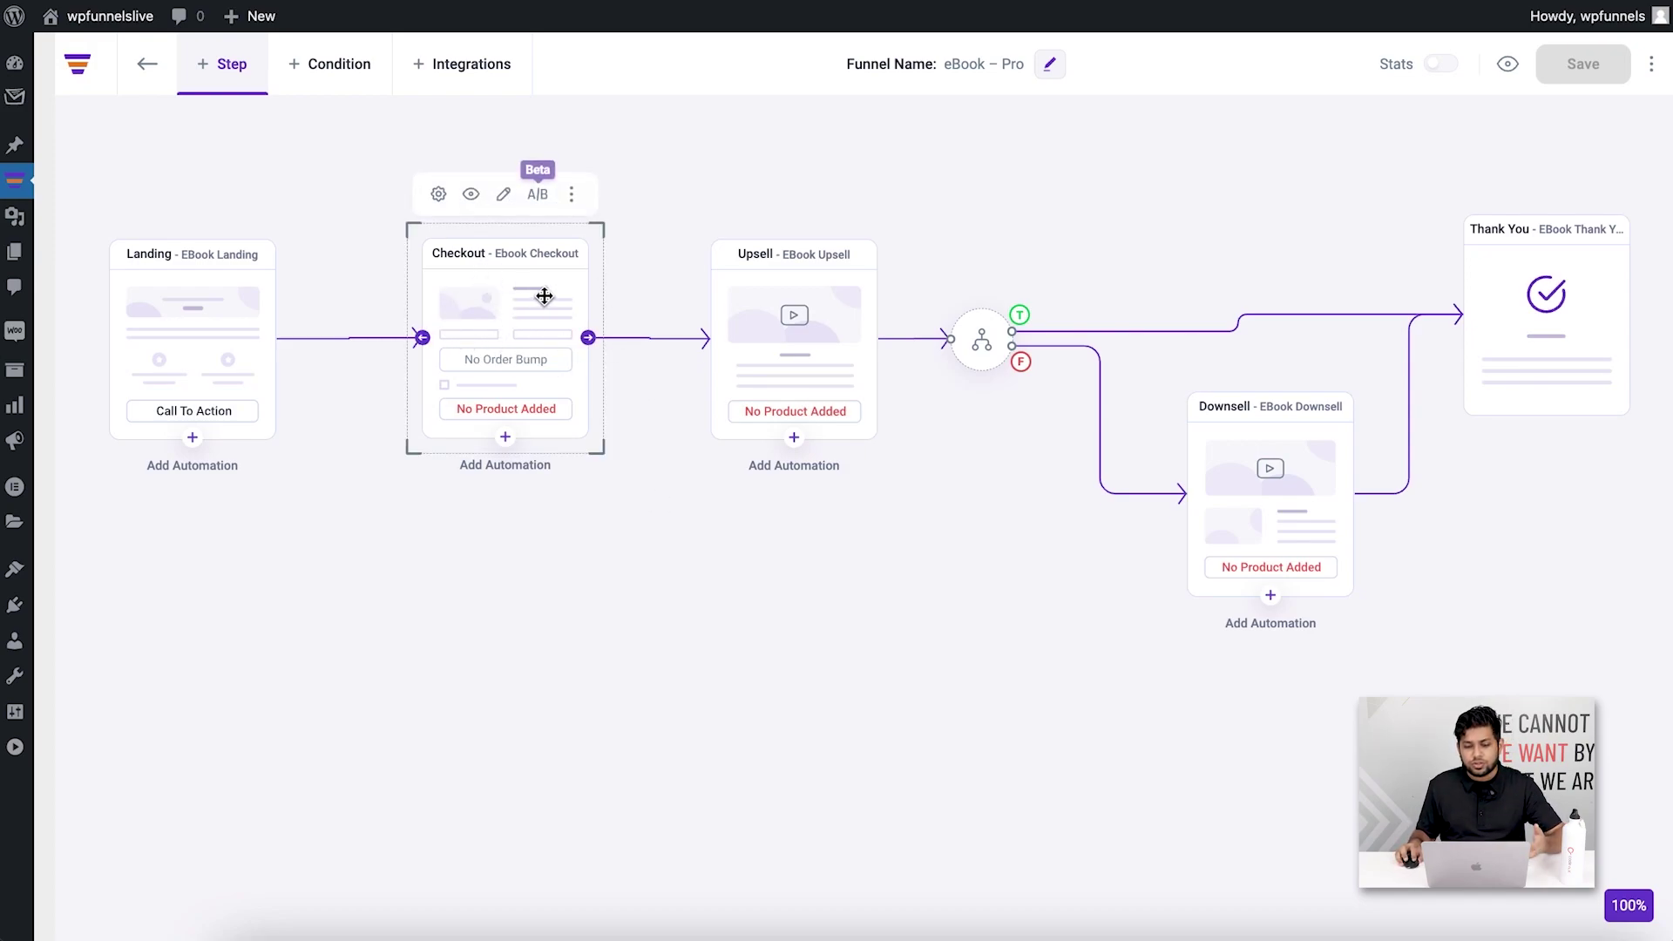
pyautogui.click(438, 195)
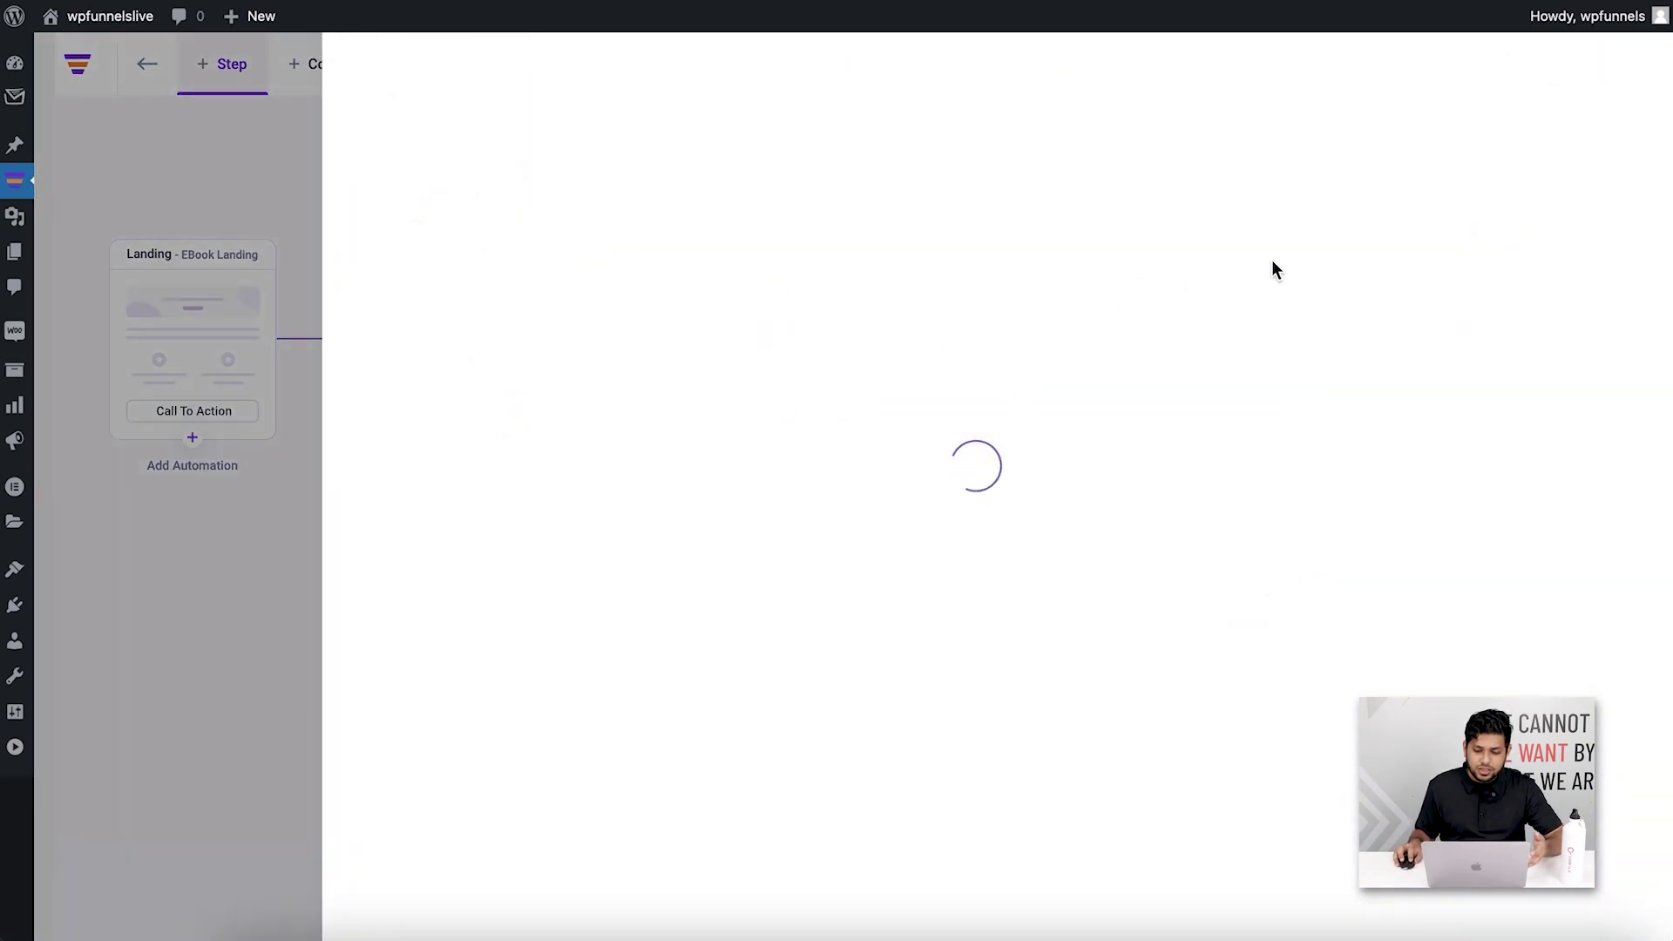
pyautogui.click(1319, 250)
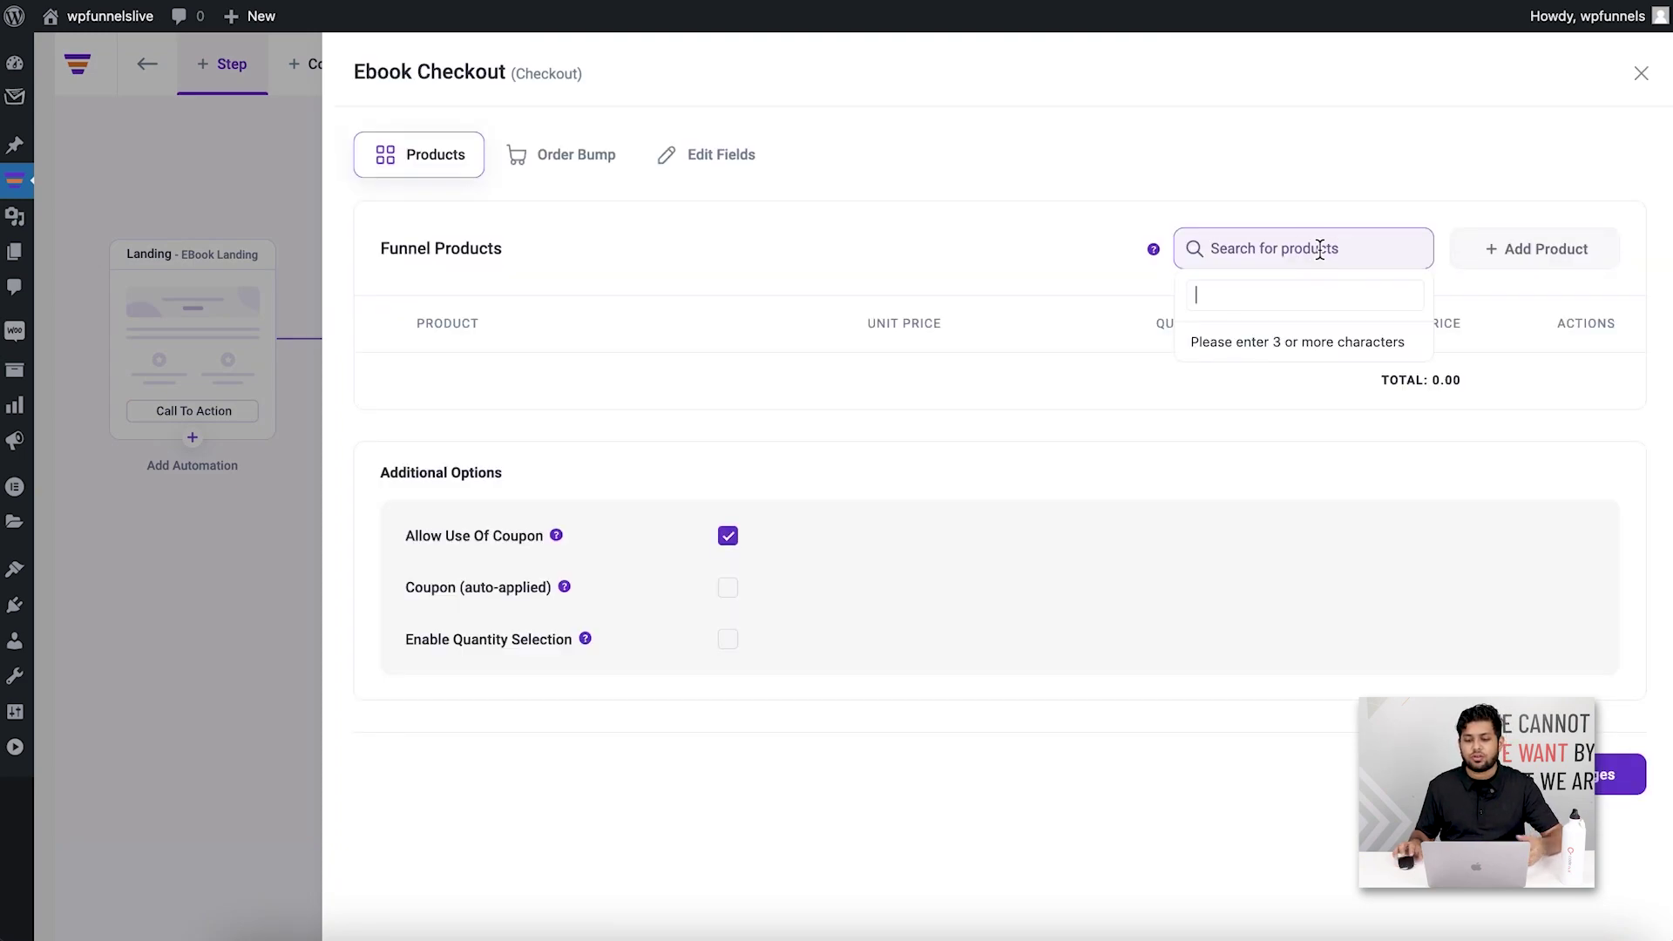
pyautogui.click(1248, 244)
pyautogui.click(1253, 248)
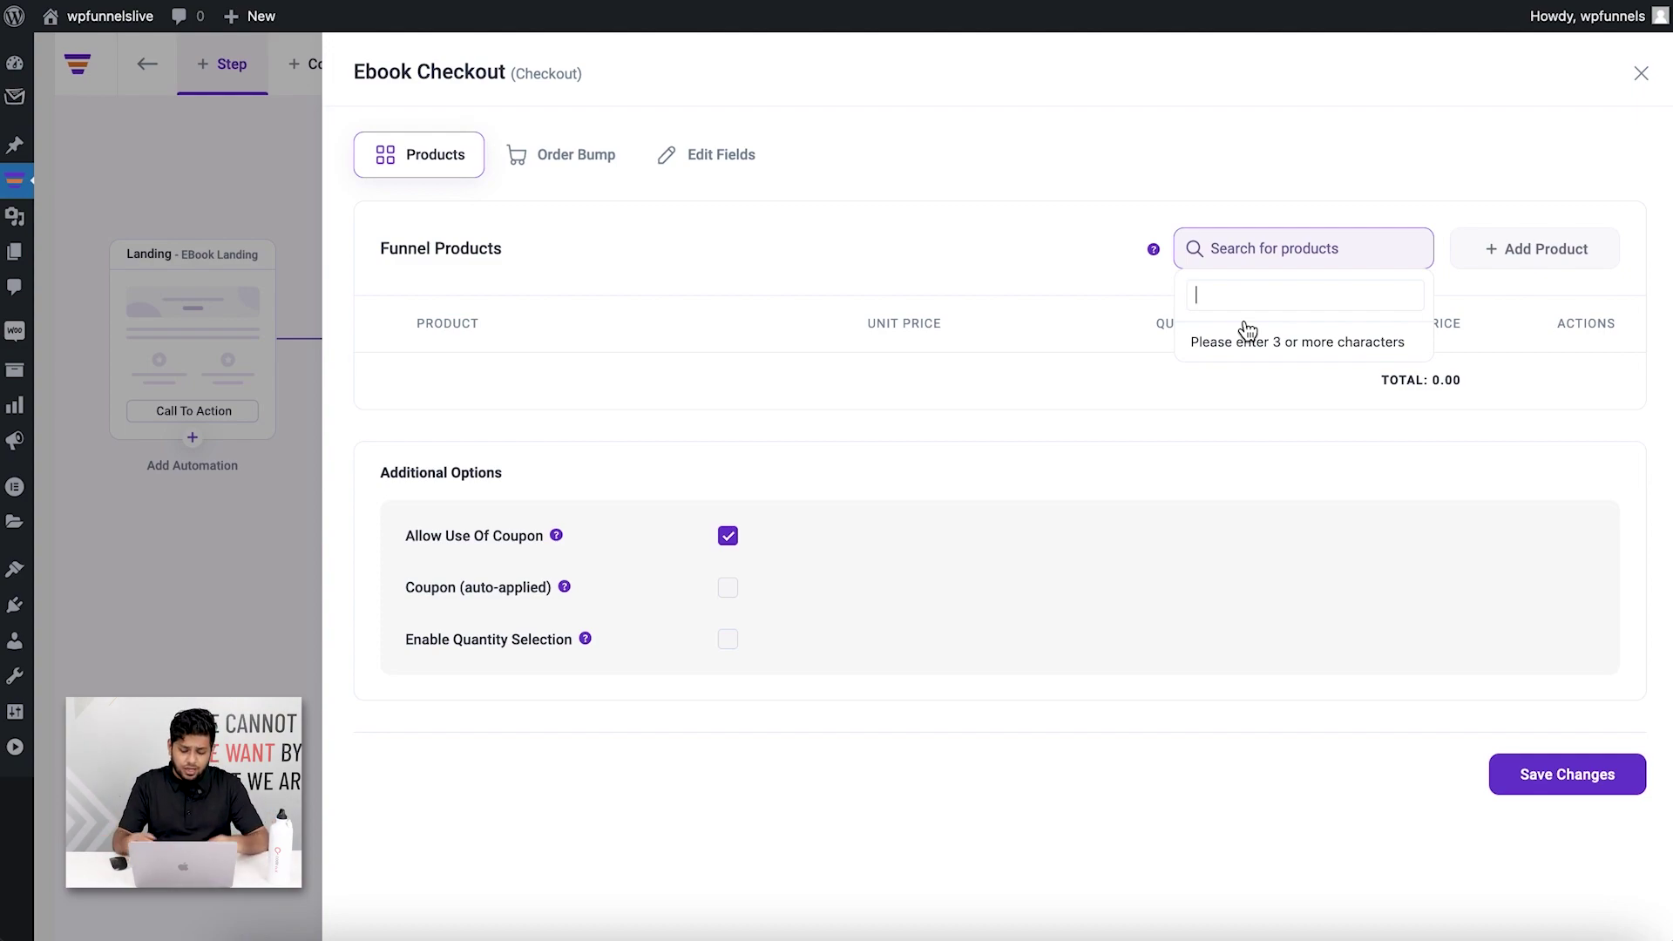
pyautogui.write('think')
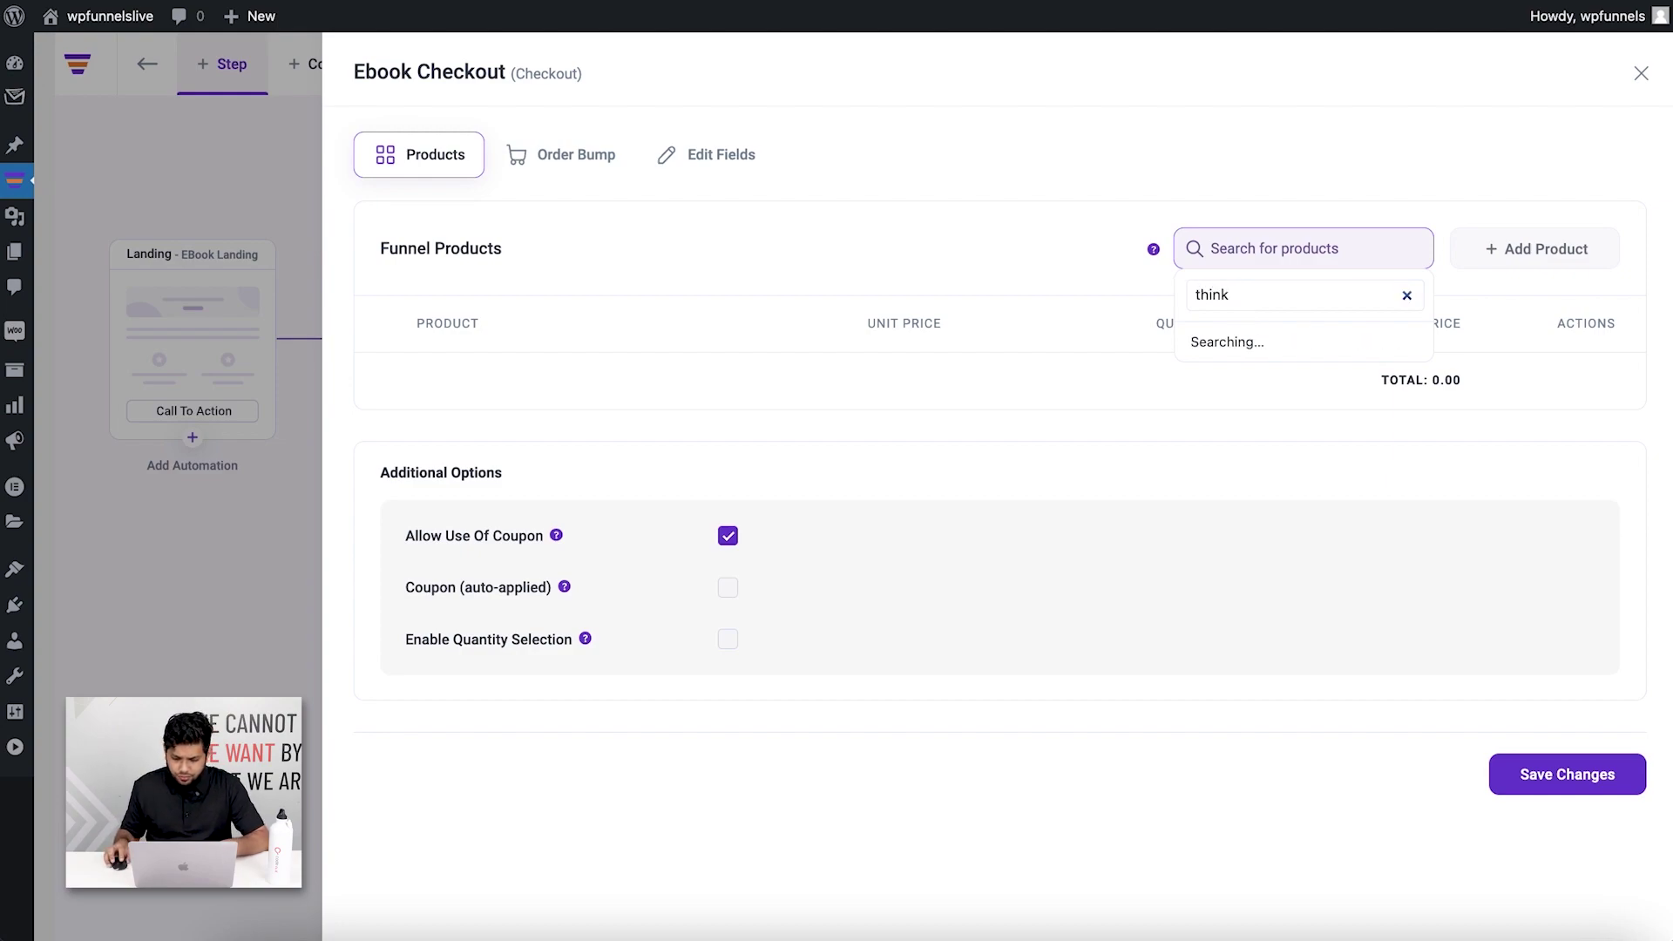
pyautogui.click(1272, 364)
pyautogui.click(1508, 268)
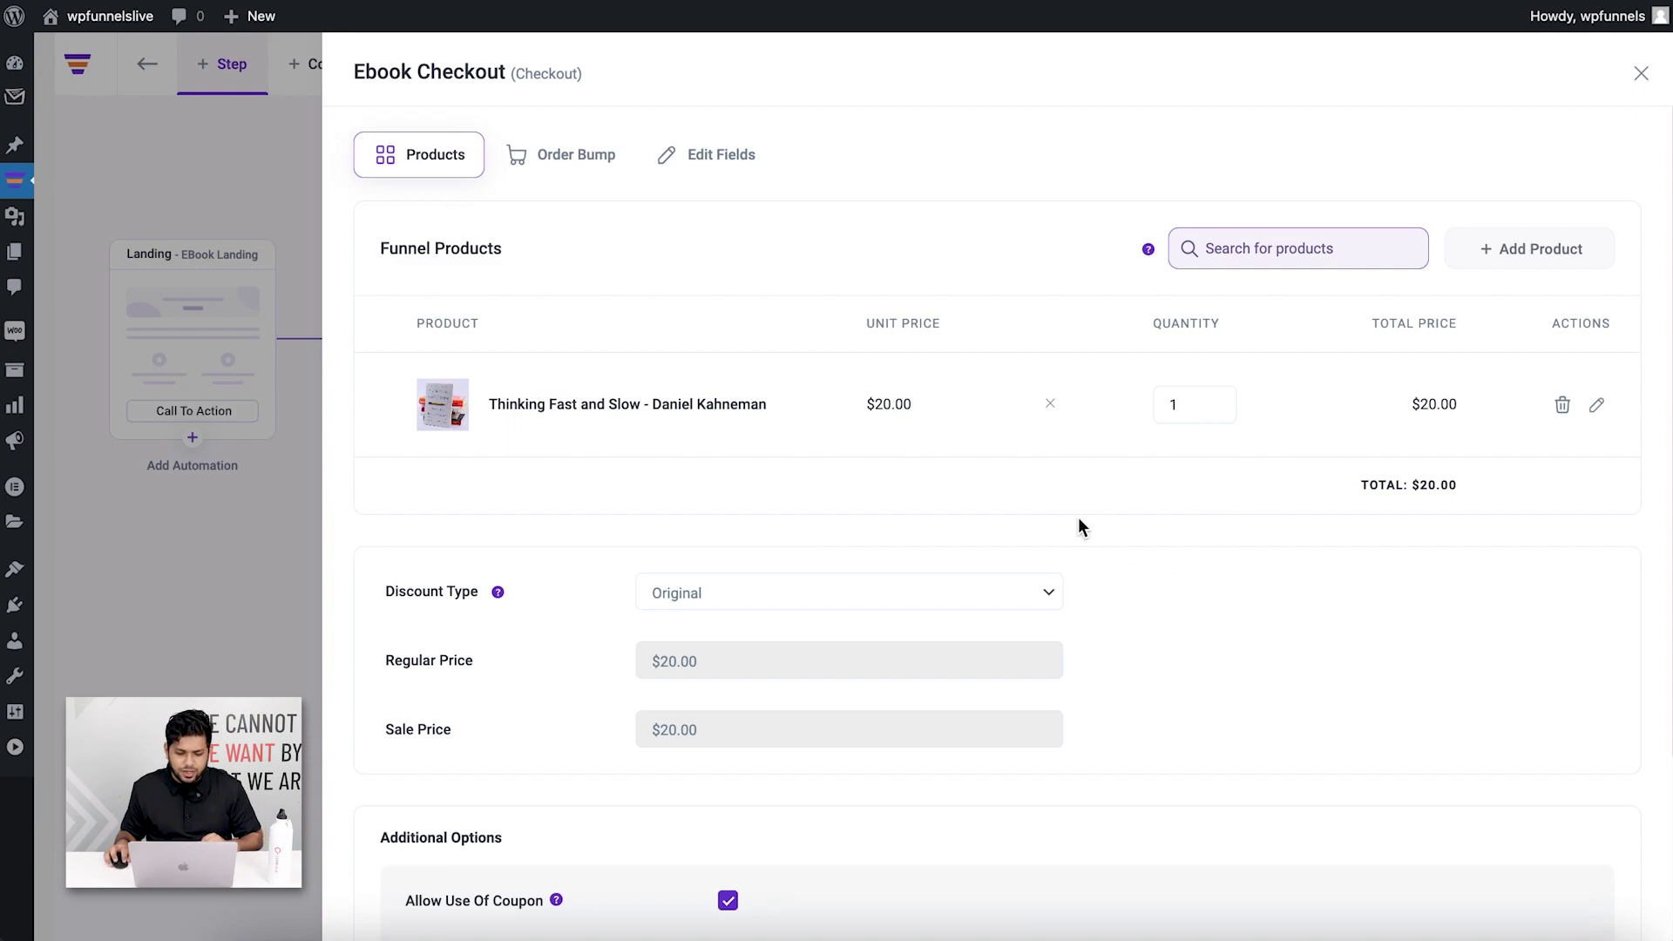
# Give the checkout product a Percentage discount of 50 on its regular price
pyautogui.scroll(-2, 1027, 579)
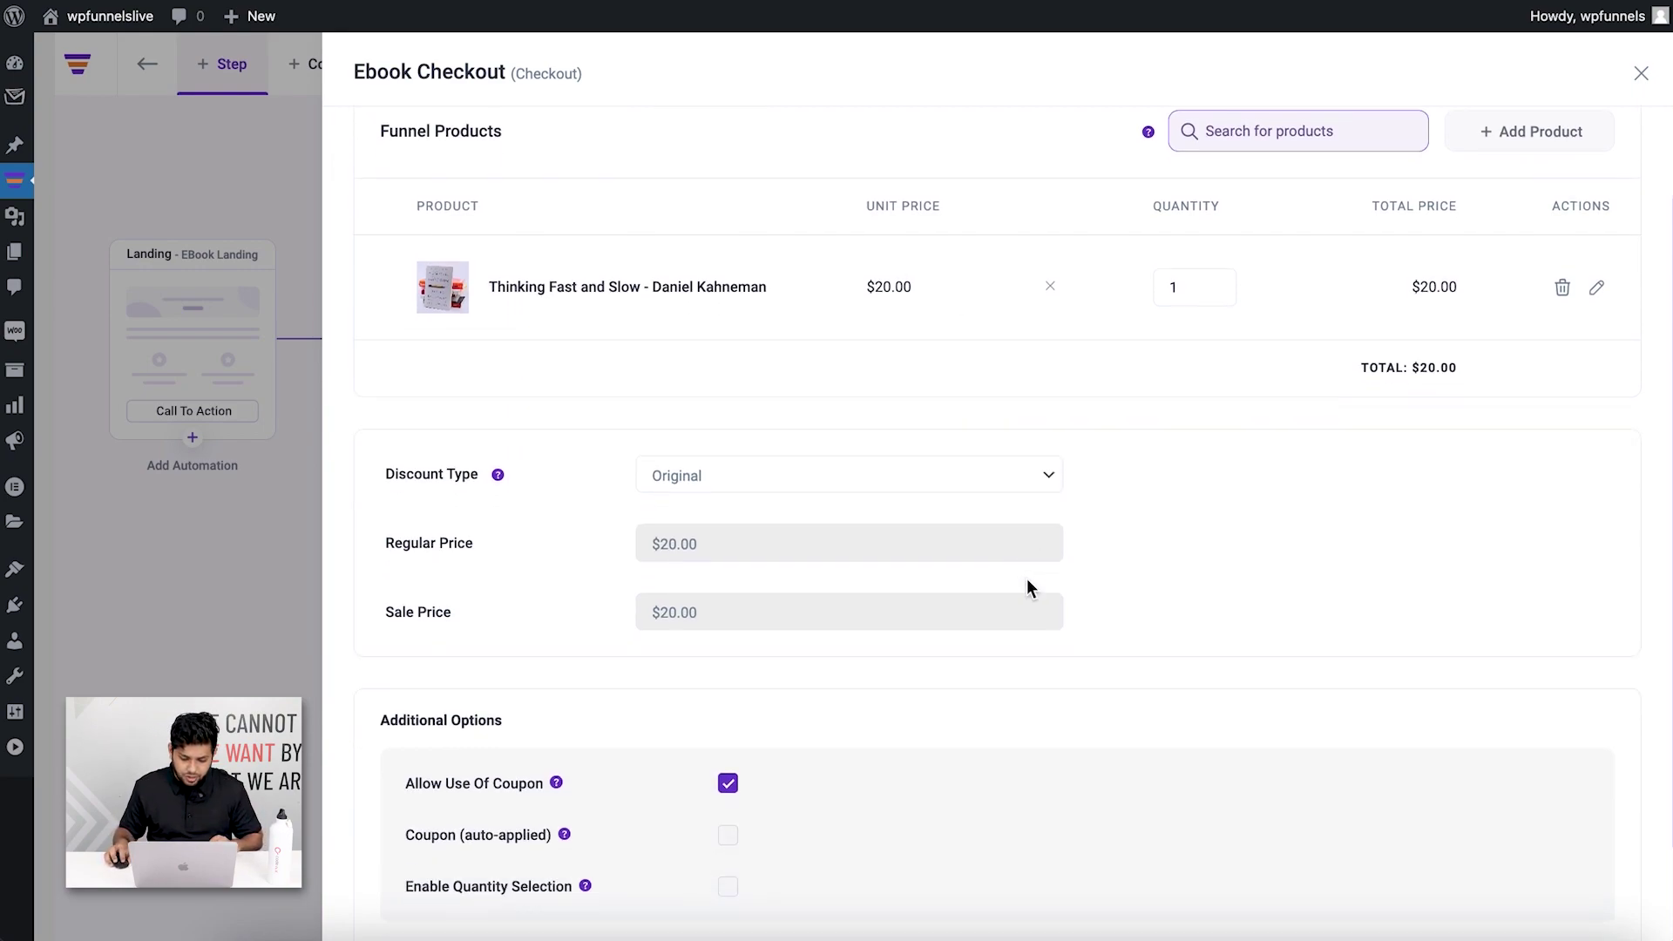
pyautogui.scroll(-2, 1026, 578)
pyautogui.scroll(4, 891, 509)
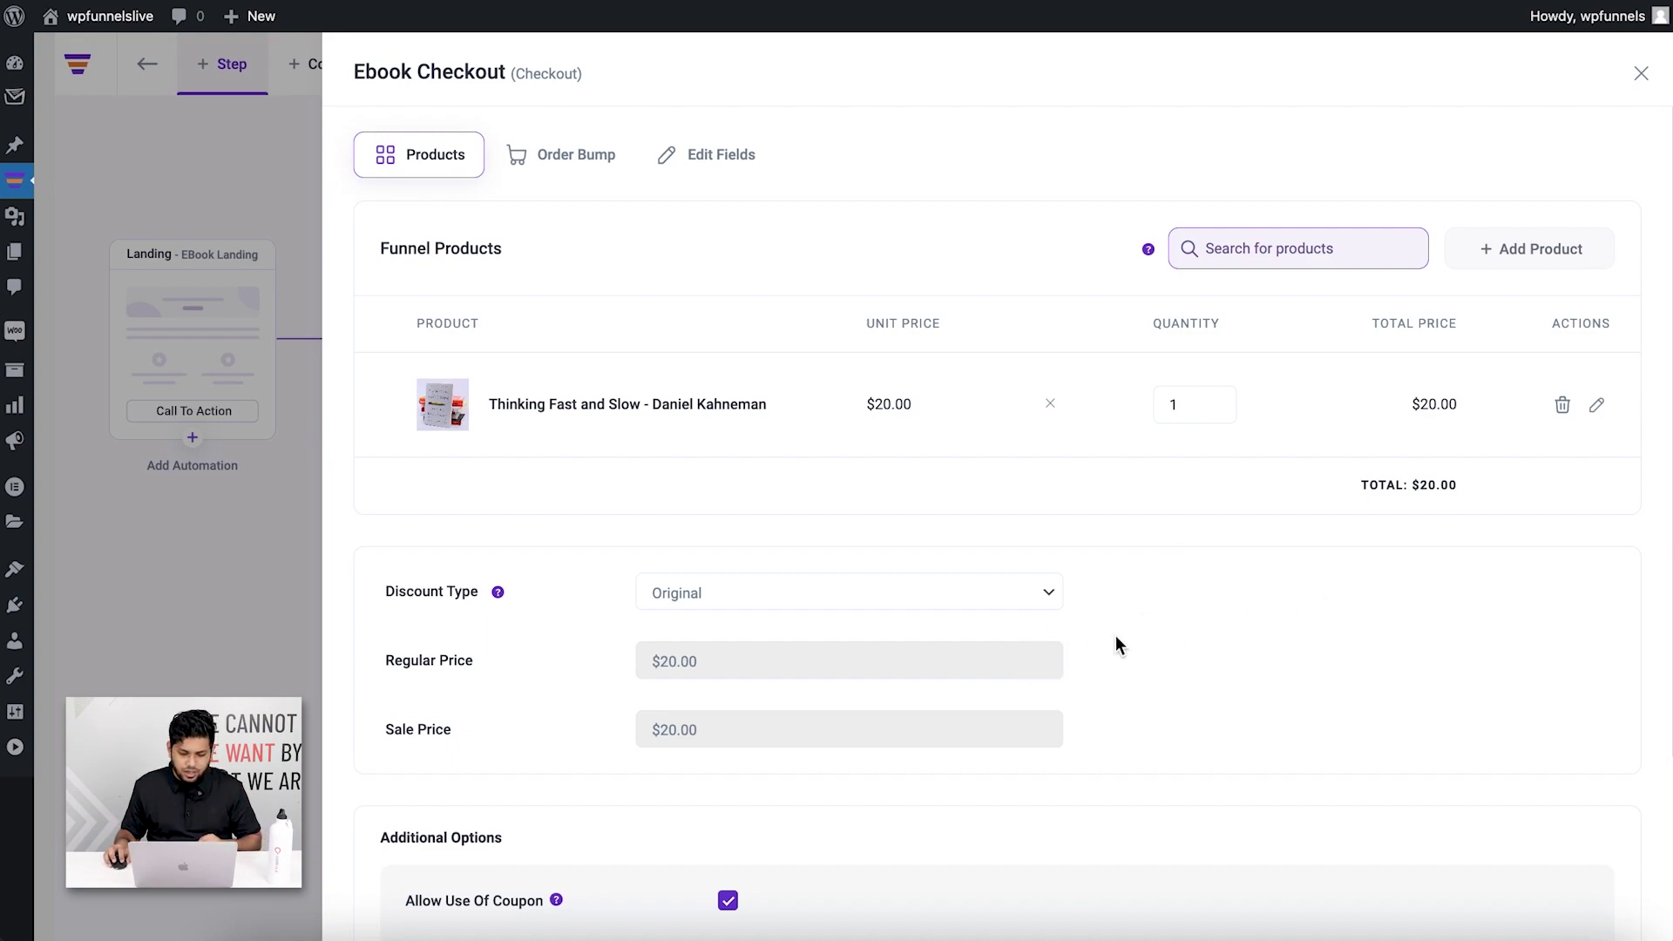
pyautogui.click(829, 613)
pyautogui.press('Down')
pyautogui.press('Return')
pyautogui.scroll(-4, 808, 617)
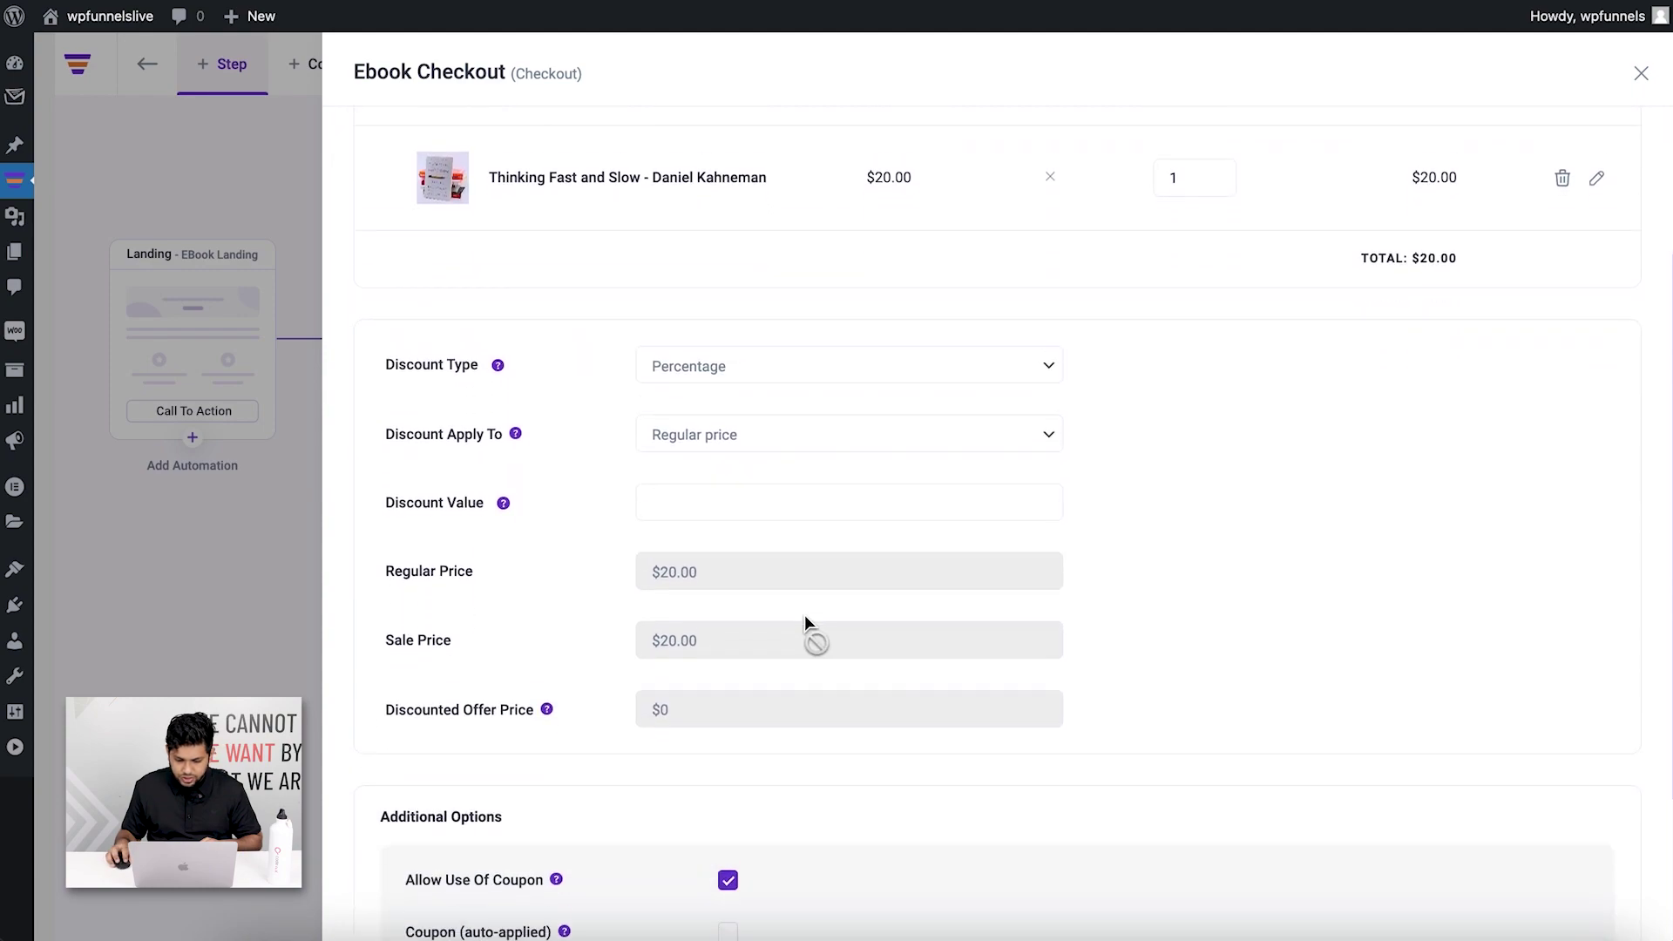
pyautogui.scroll(-1, 808, 617)
pyautogui.click(780, 460)
pyautogui.write('50')
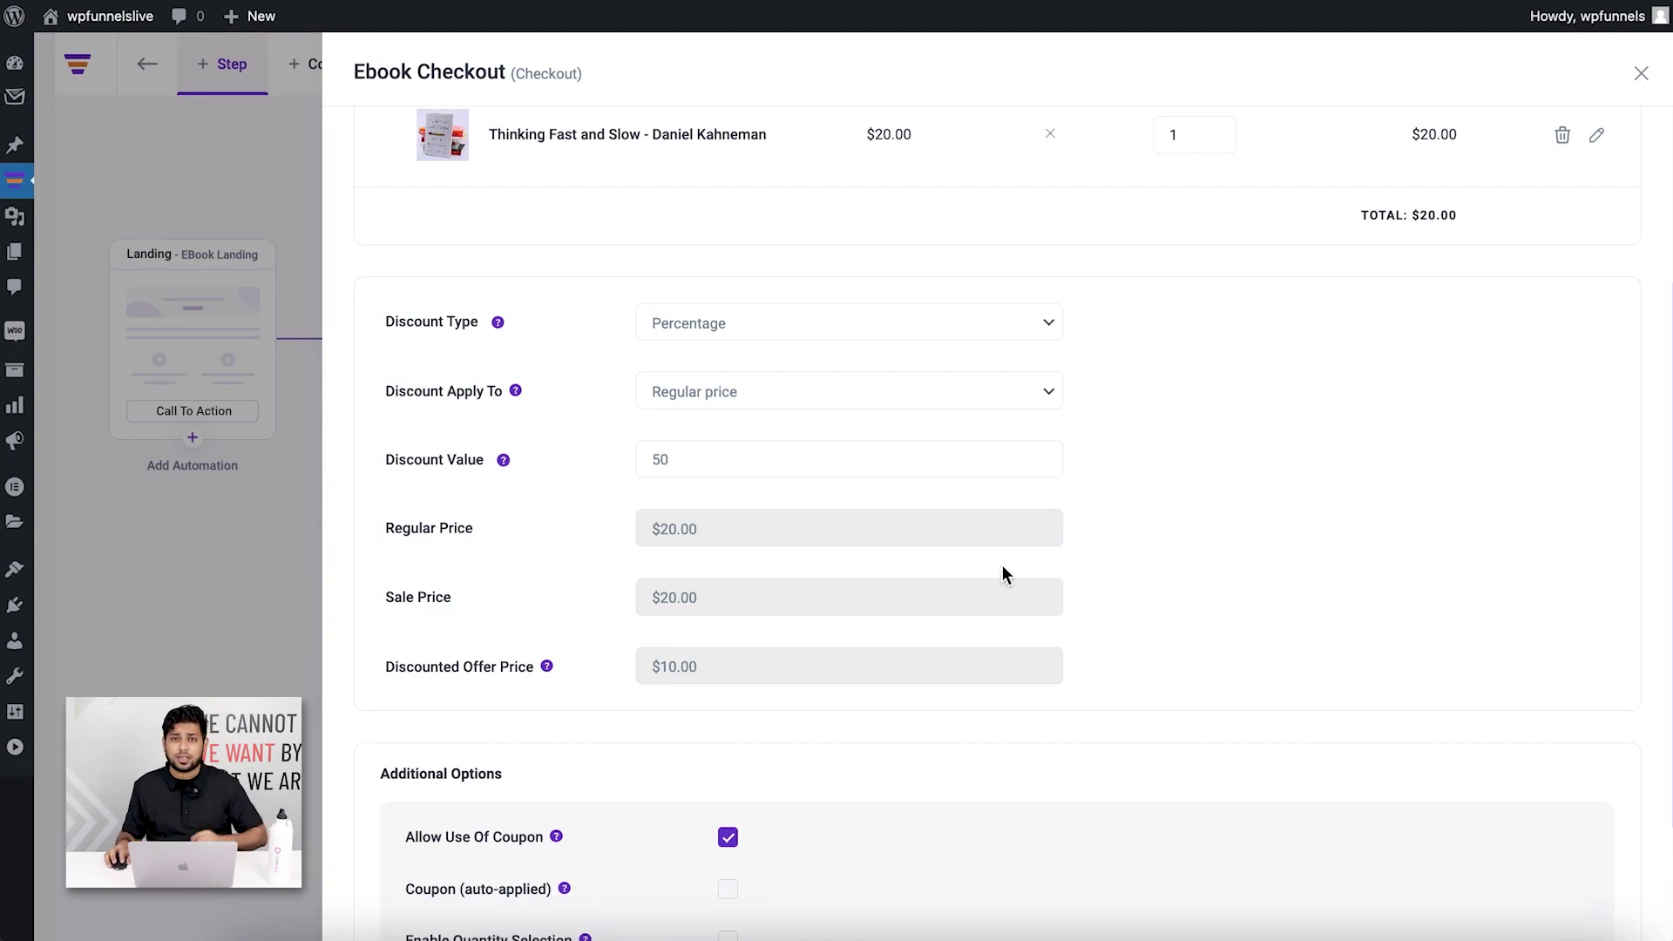
# Disallow coupon use for the checkout, save its settings and return to the funnel canvas
pyautogui.scroll(-3, 1046, 592)
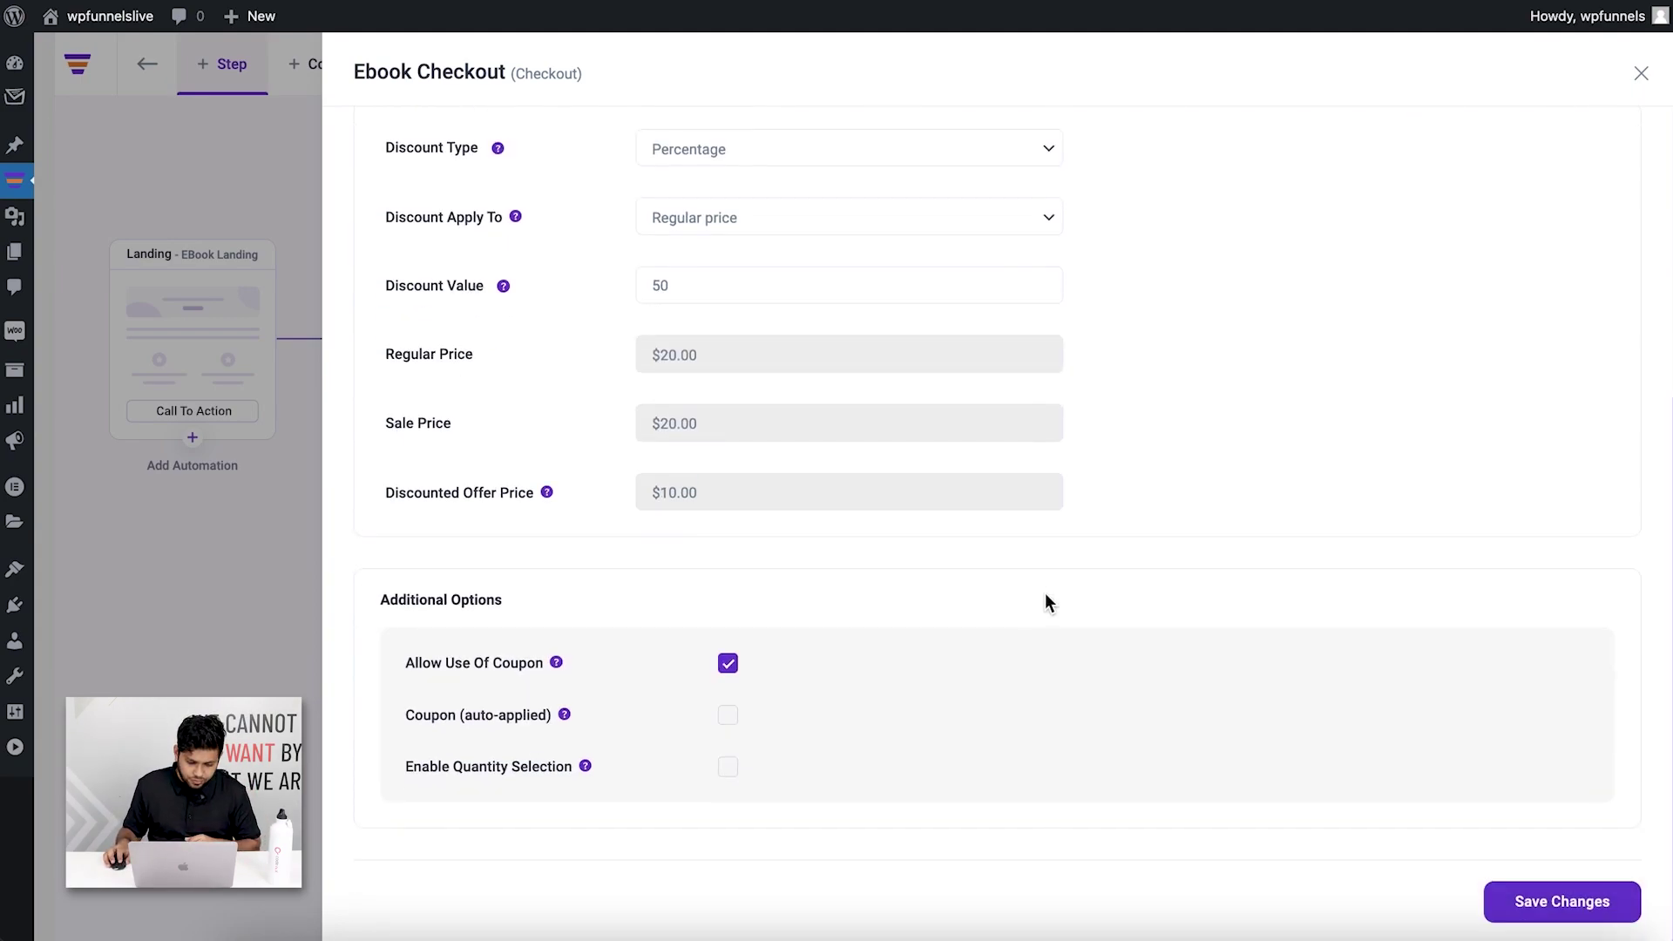
pyautogui.click(728, 664)
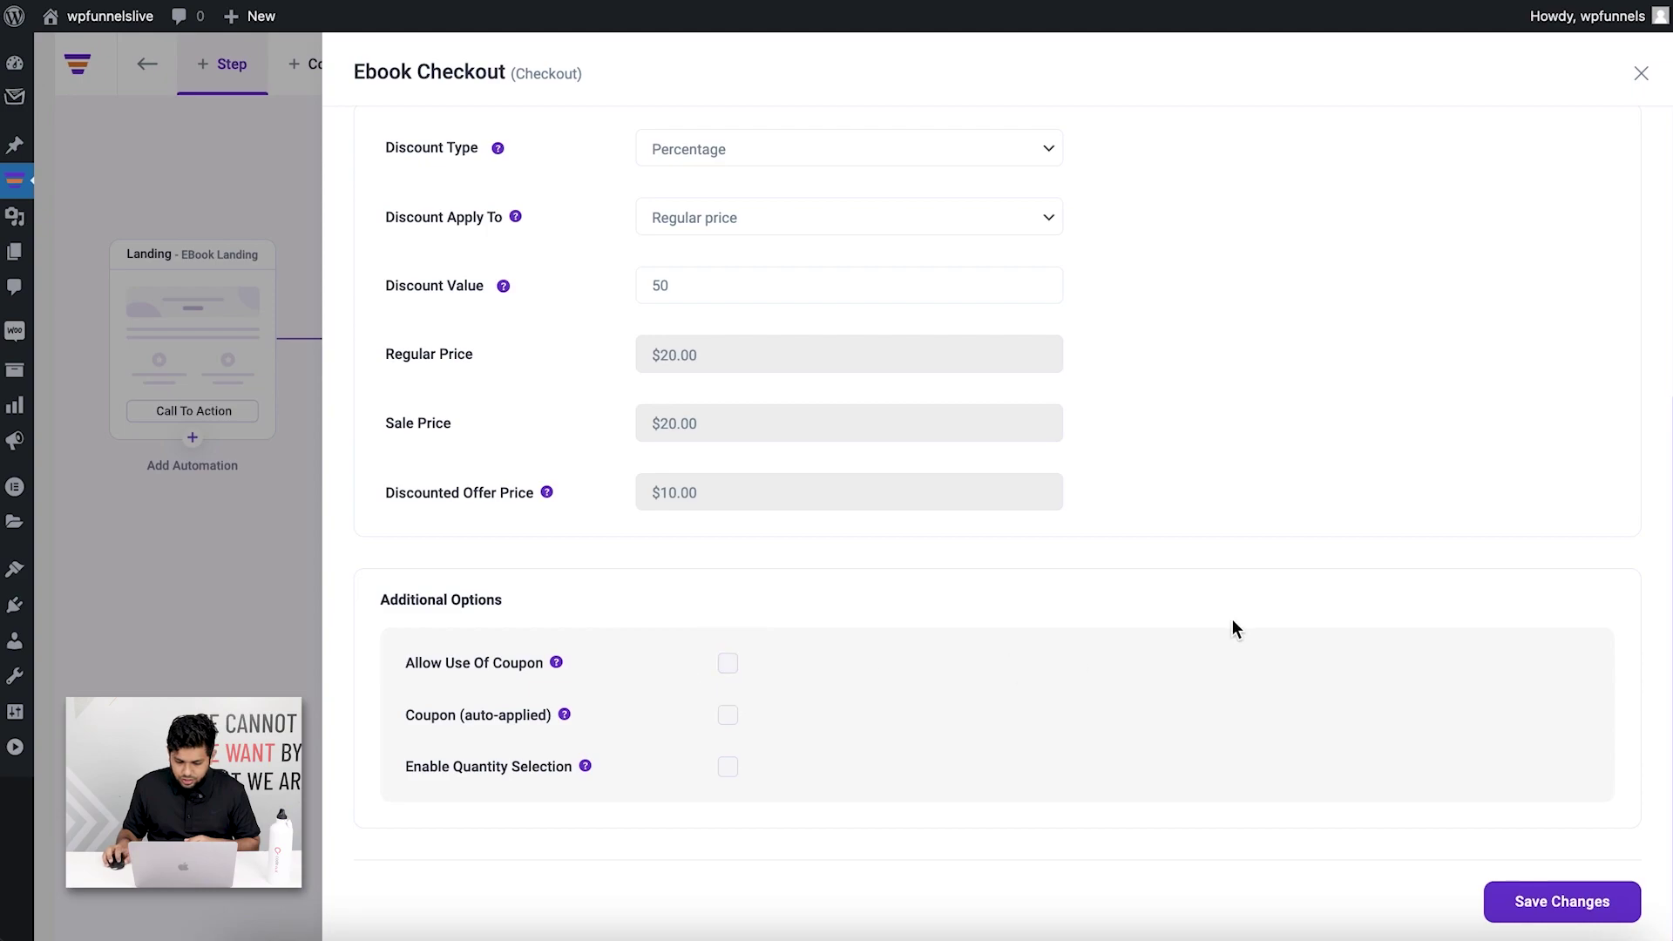
pyautogui.click(1557, 907)
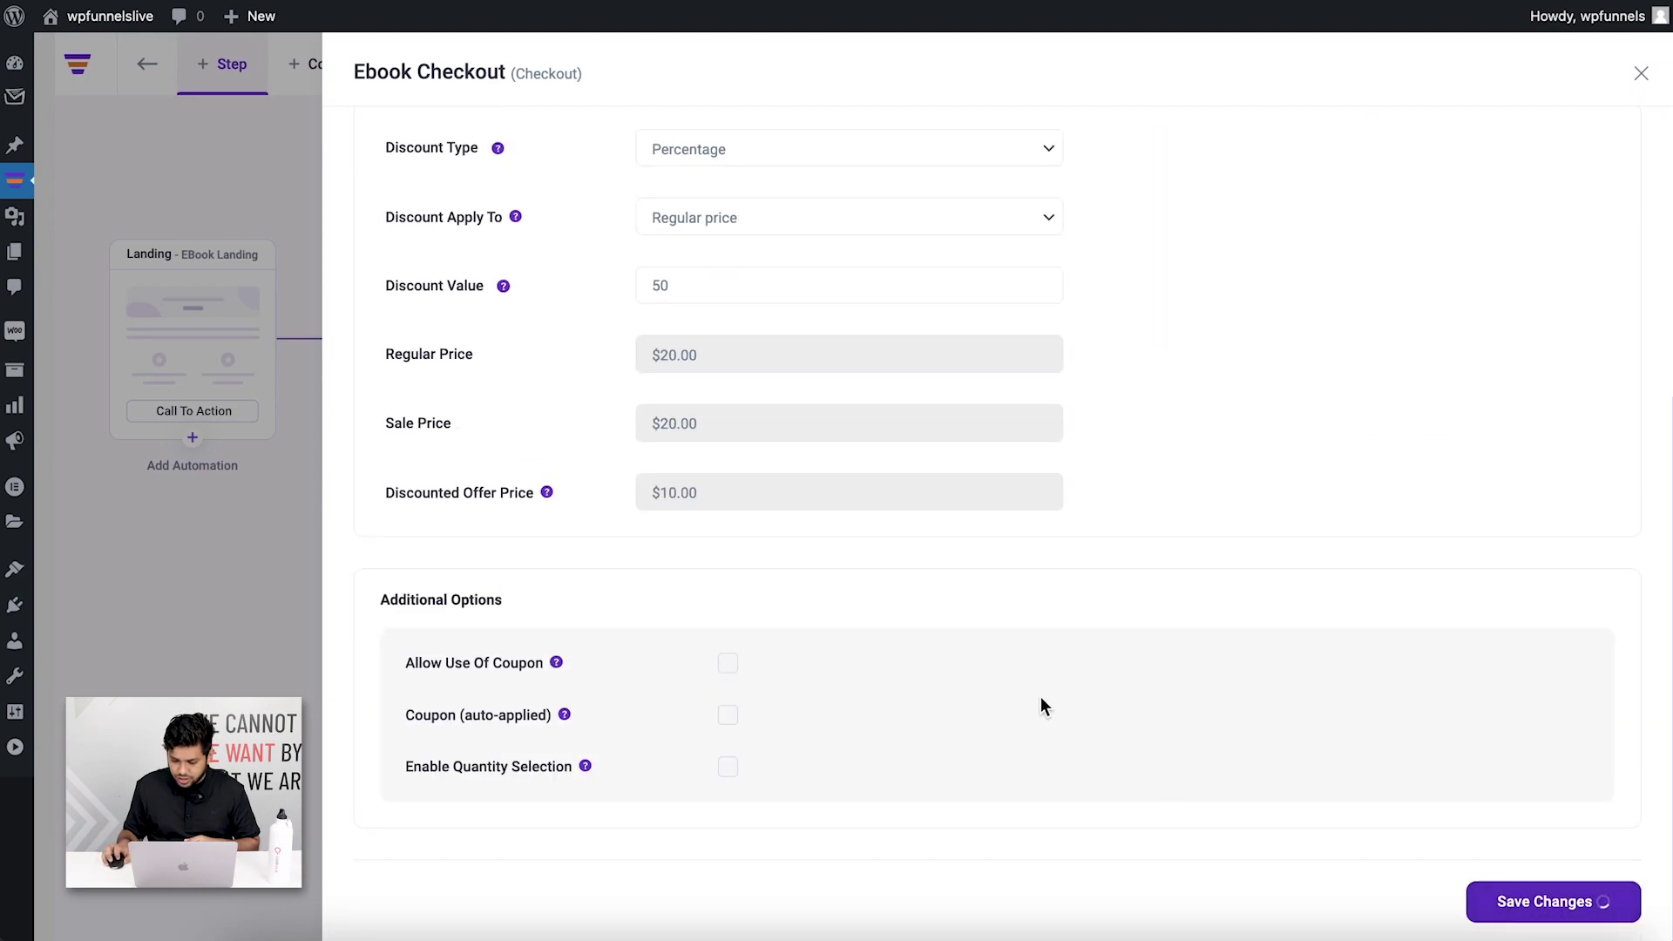
pyautogui.click(1638, 75)
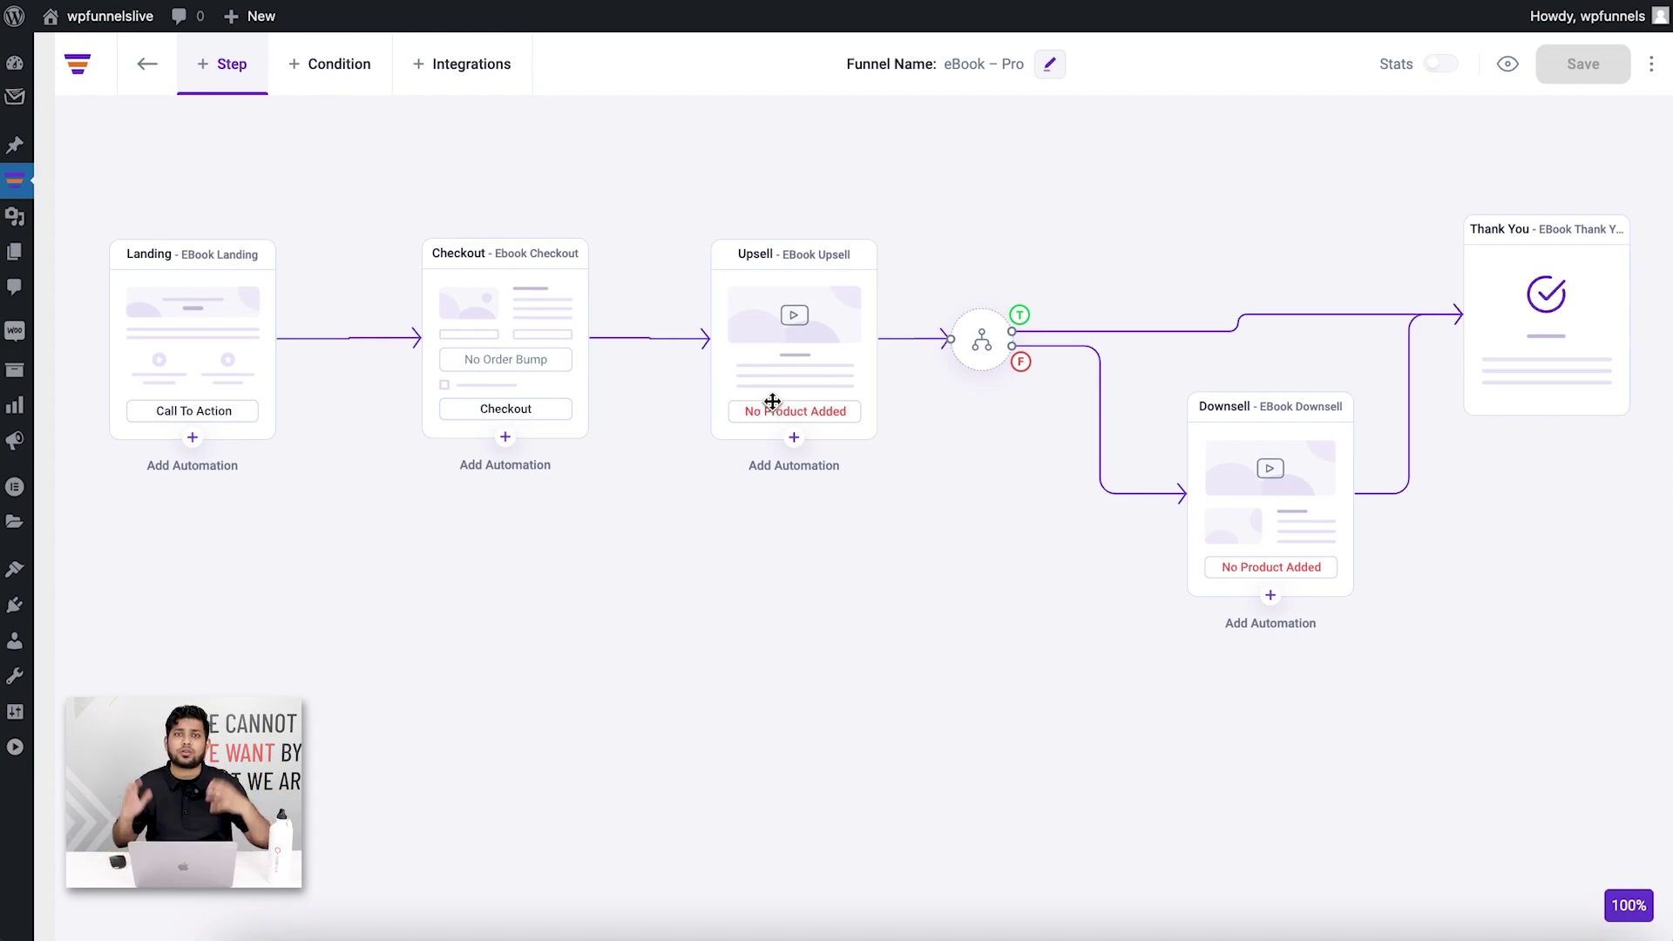
# Search for "business" in the Upsell step's products and add The Business Minded Bundle as the upsell product
pyautogui.moveTo(791, 369)
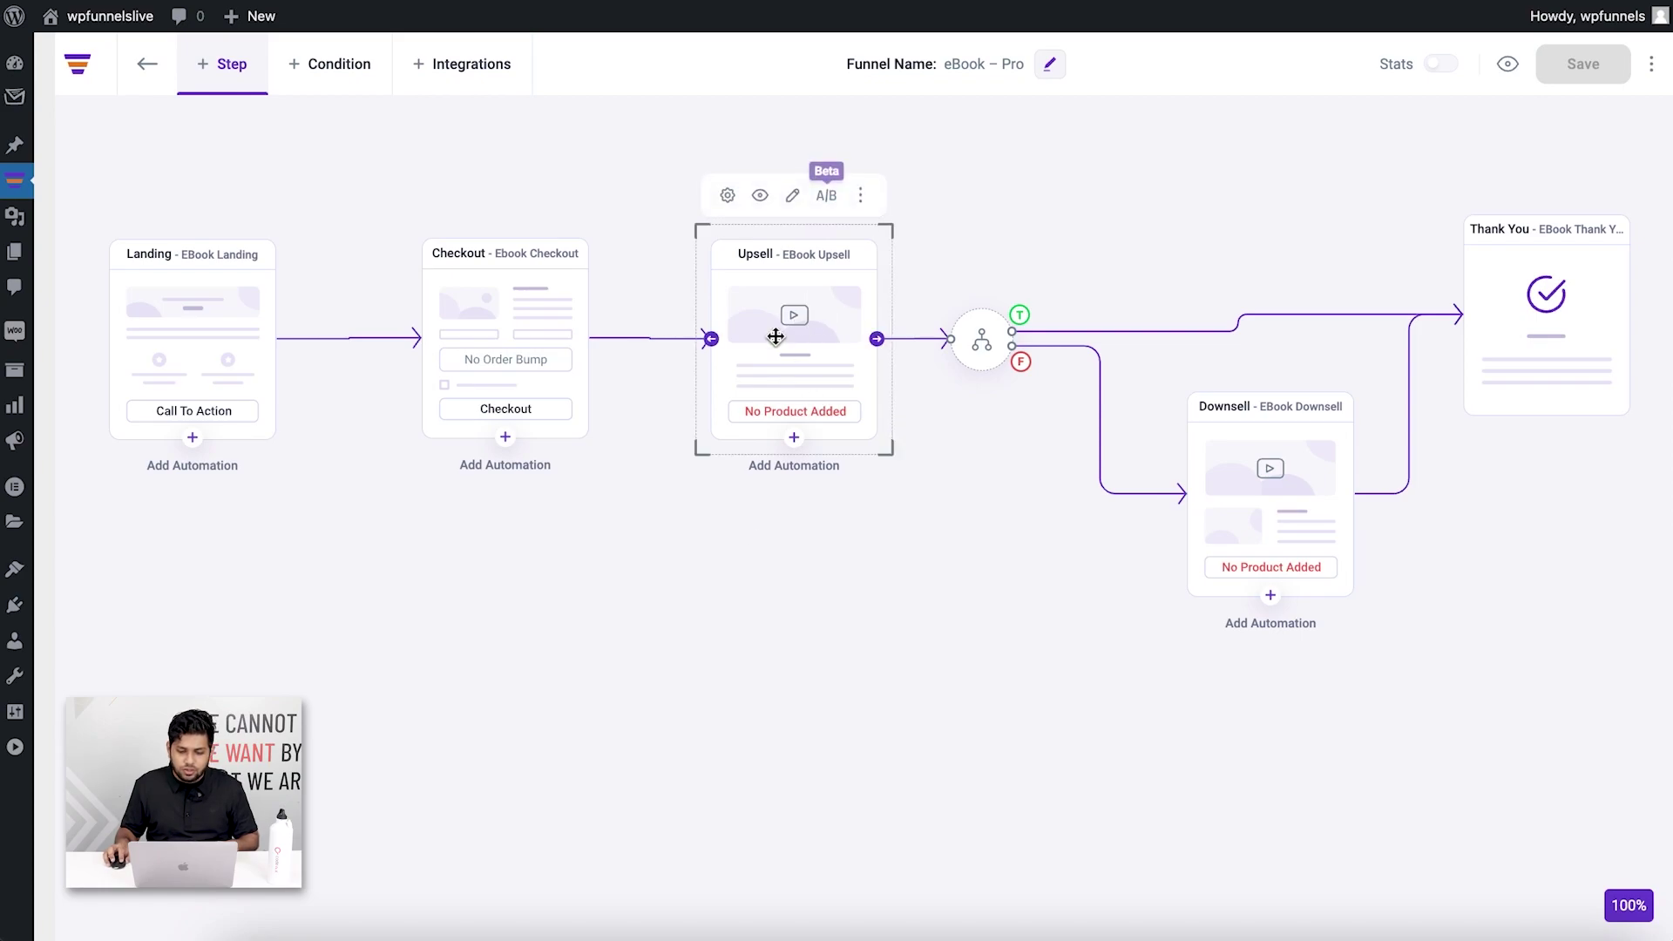
pyautogui.click(728, 195)
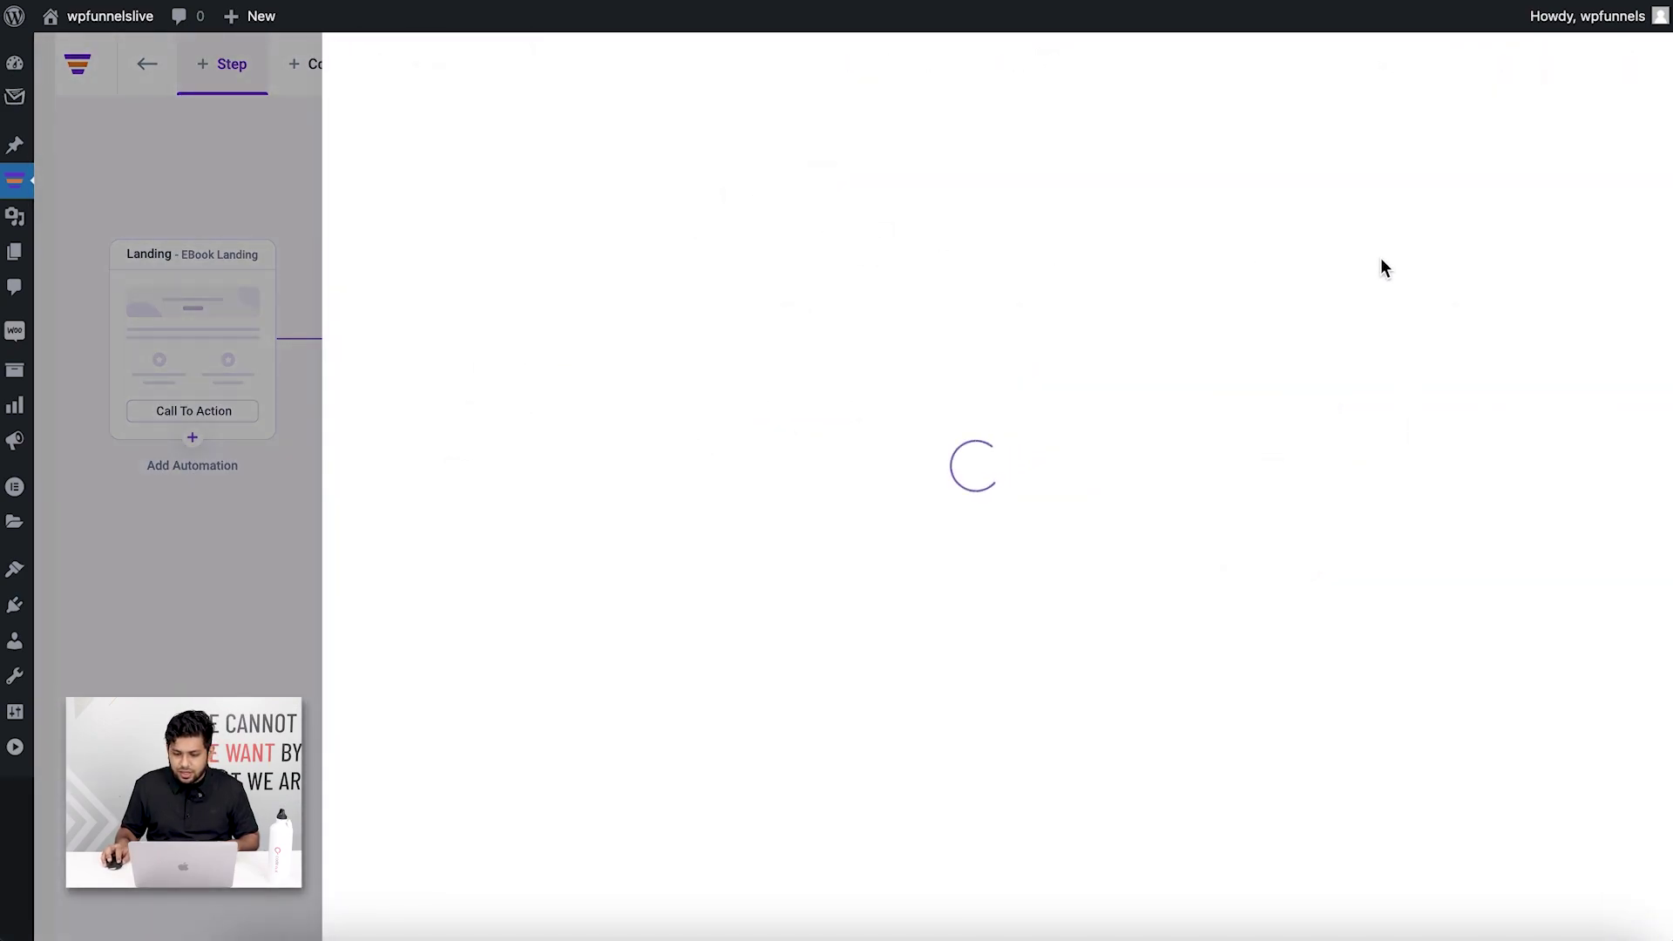
pyautogui.click(1344, 259)
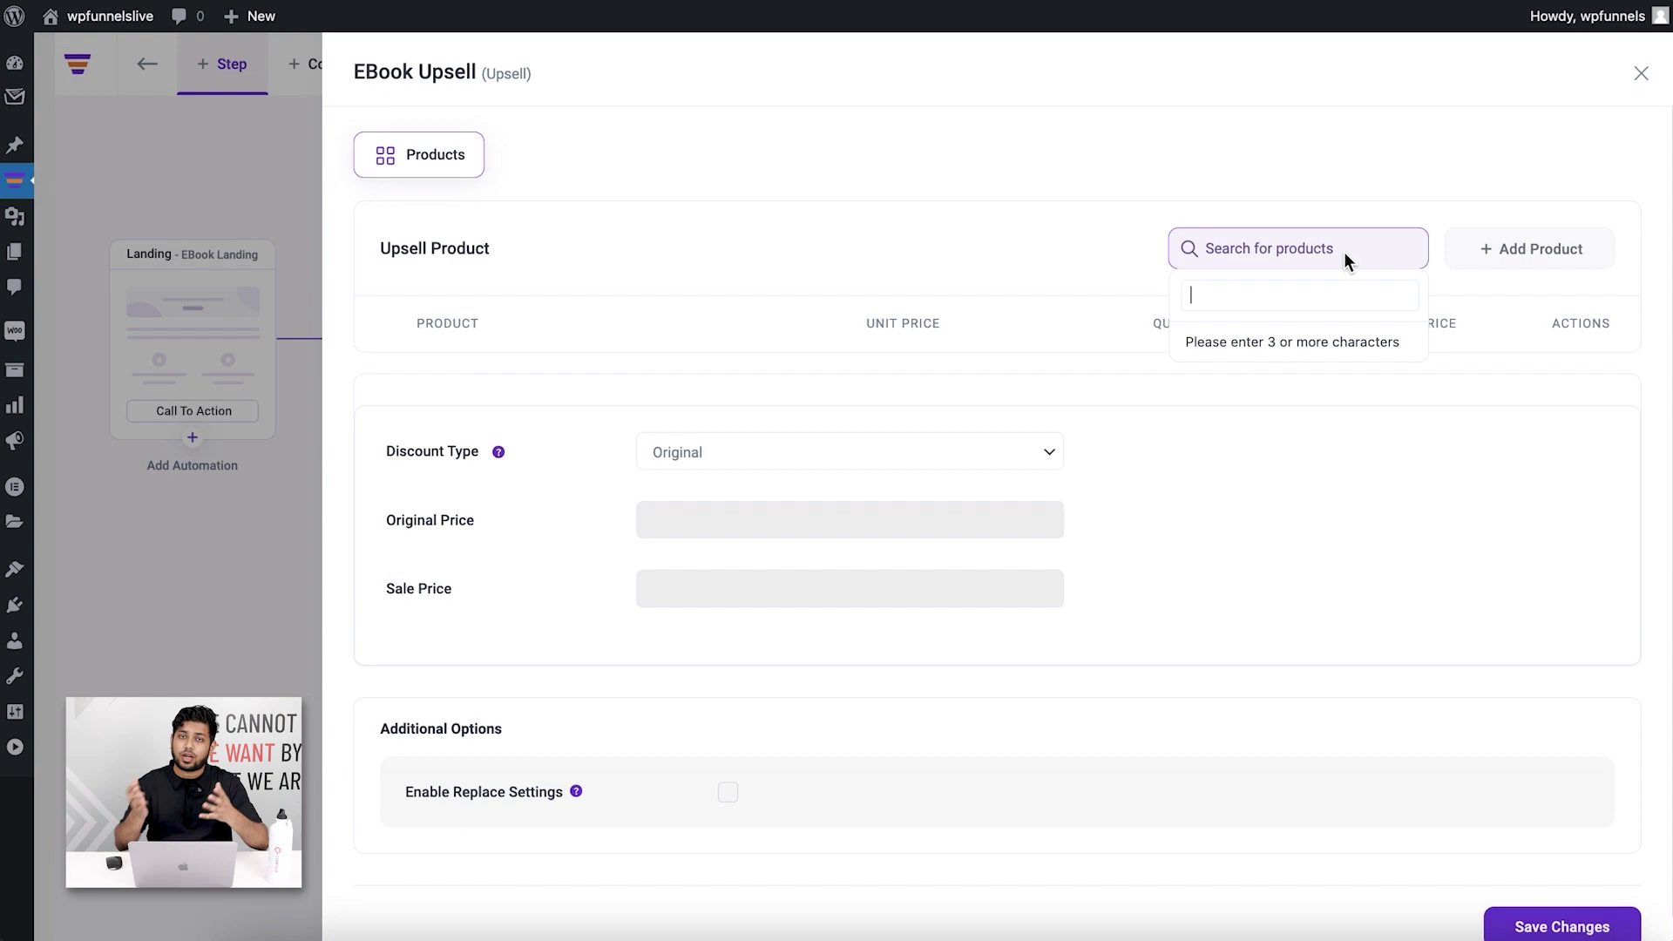
pyautogui.write('business')
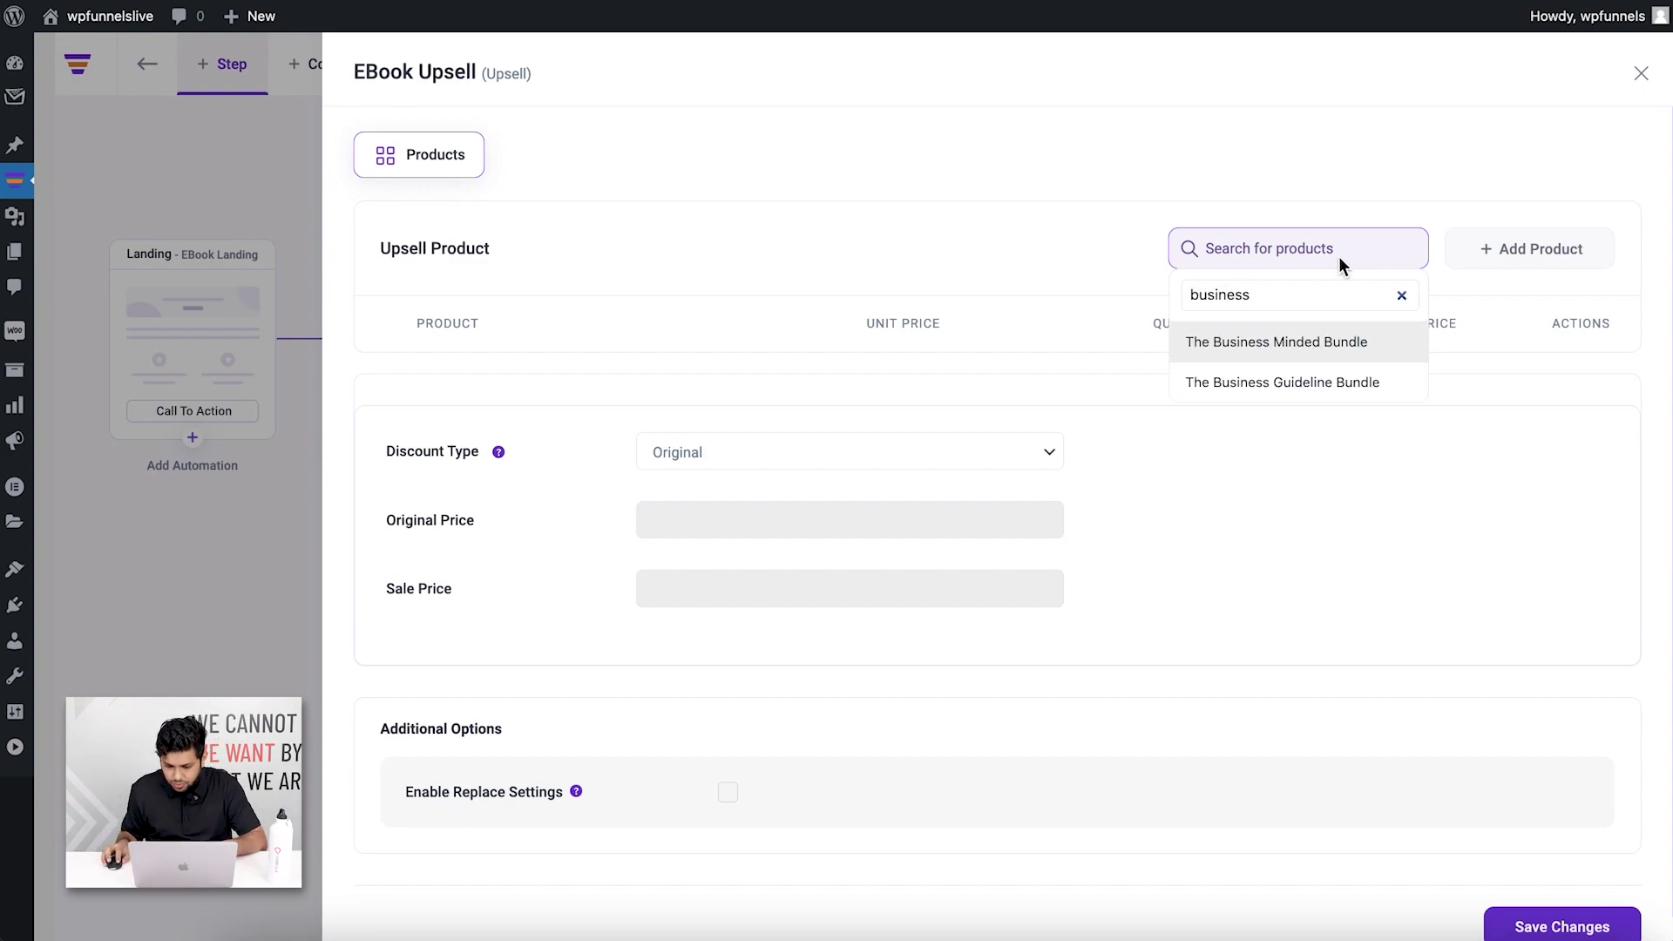
pyautogui.click(1325, 354)
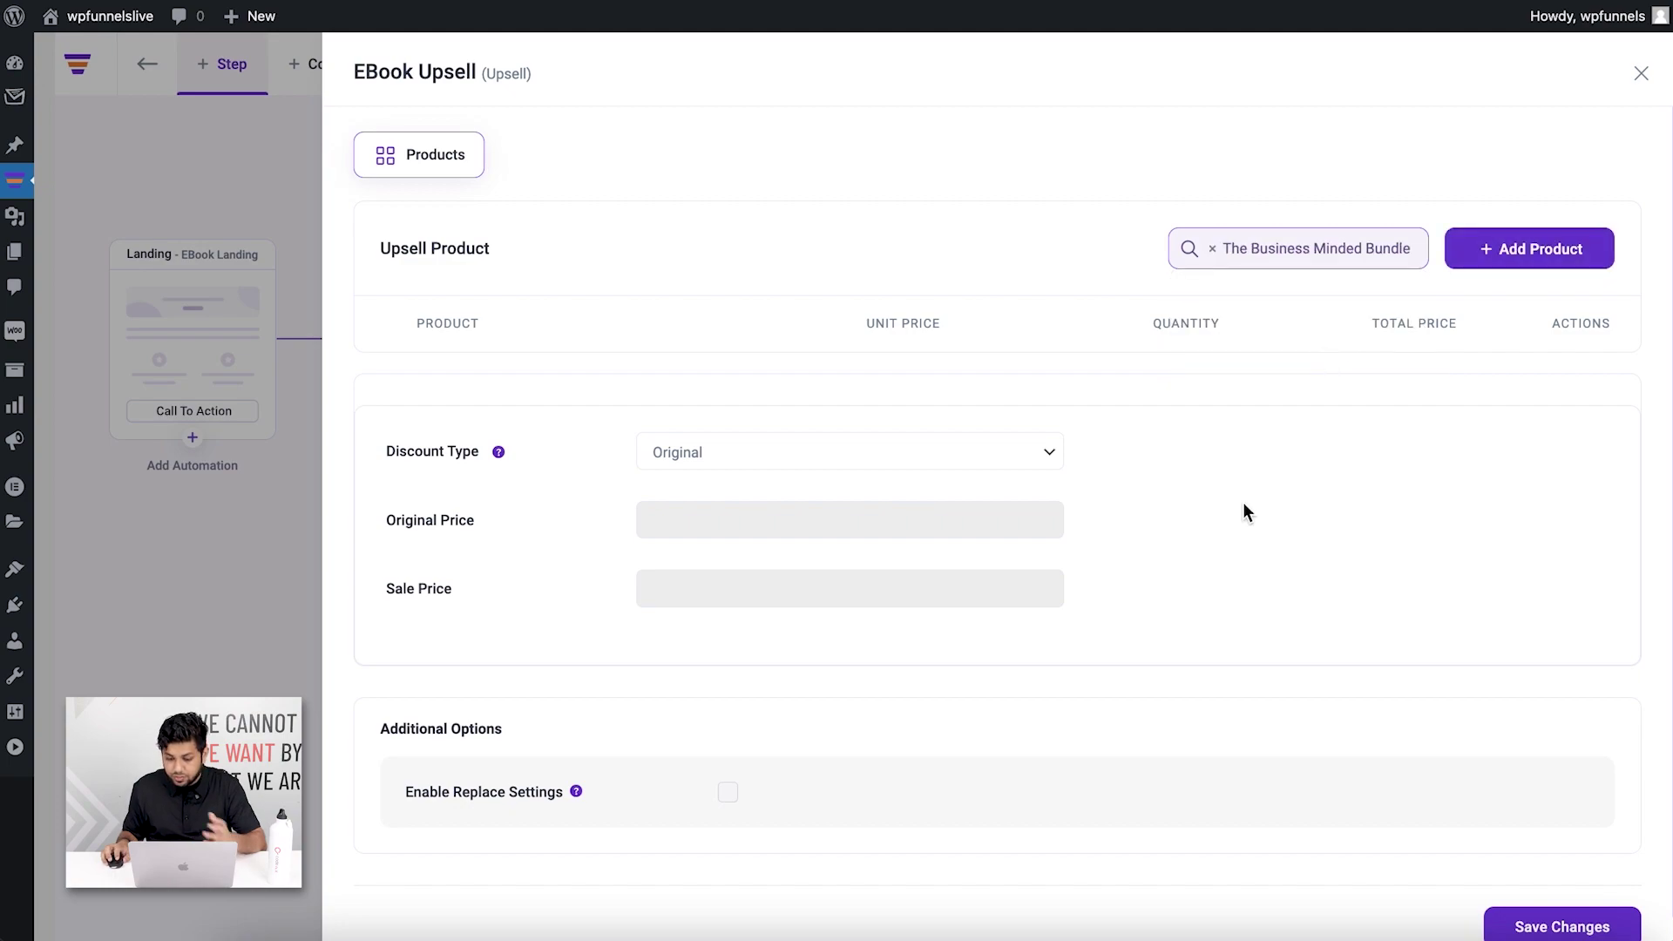
pyautogui.click(1513, 254)
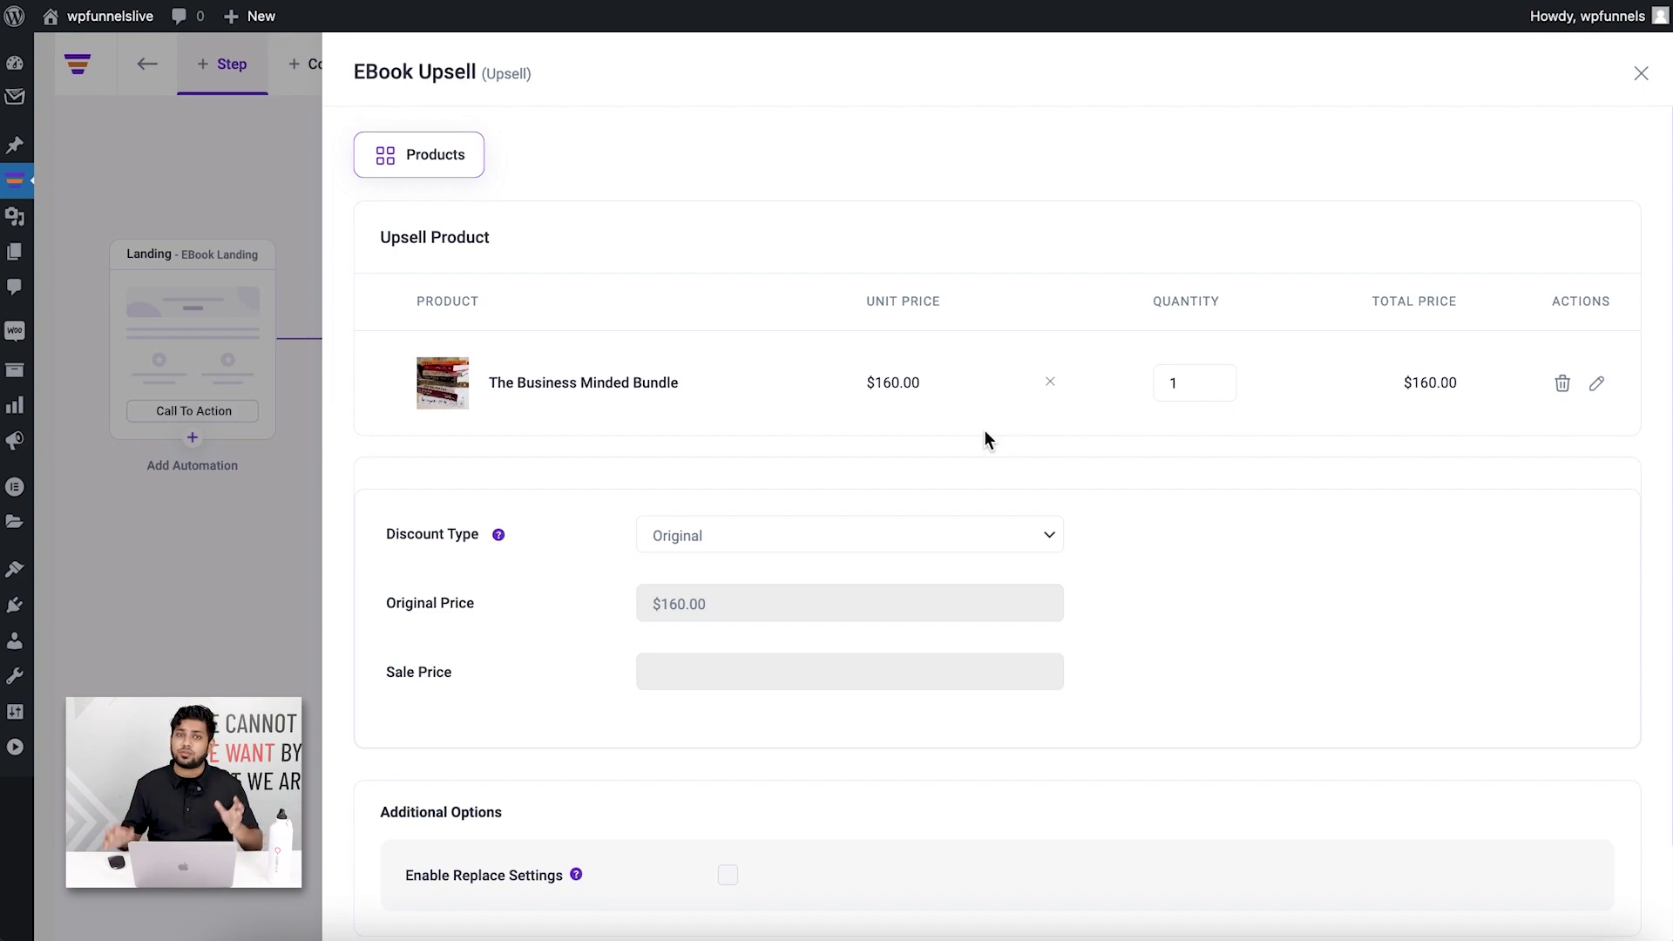
# Give the upsell product a Flat Amount discount of 60 on its regular price, and save and close the upsell settings
pyautogui.click(861, 540)
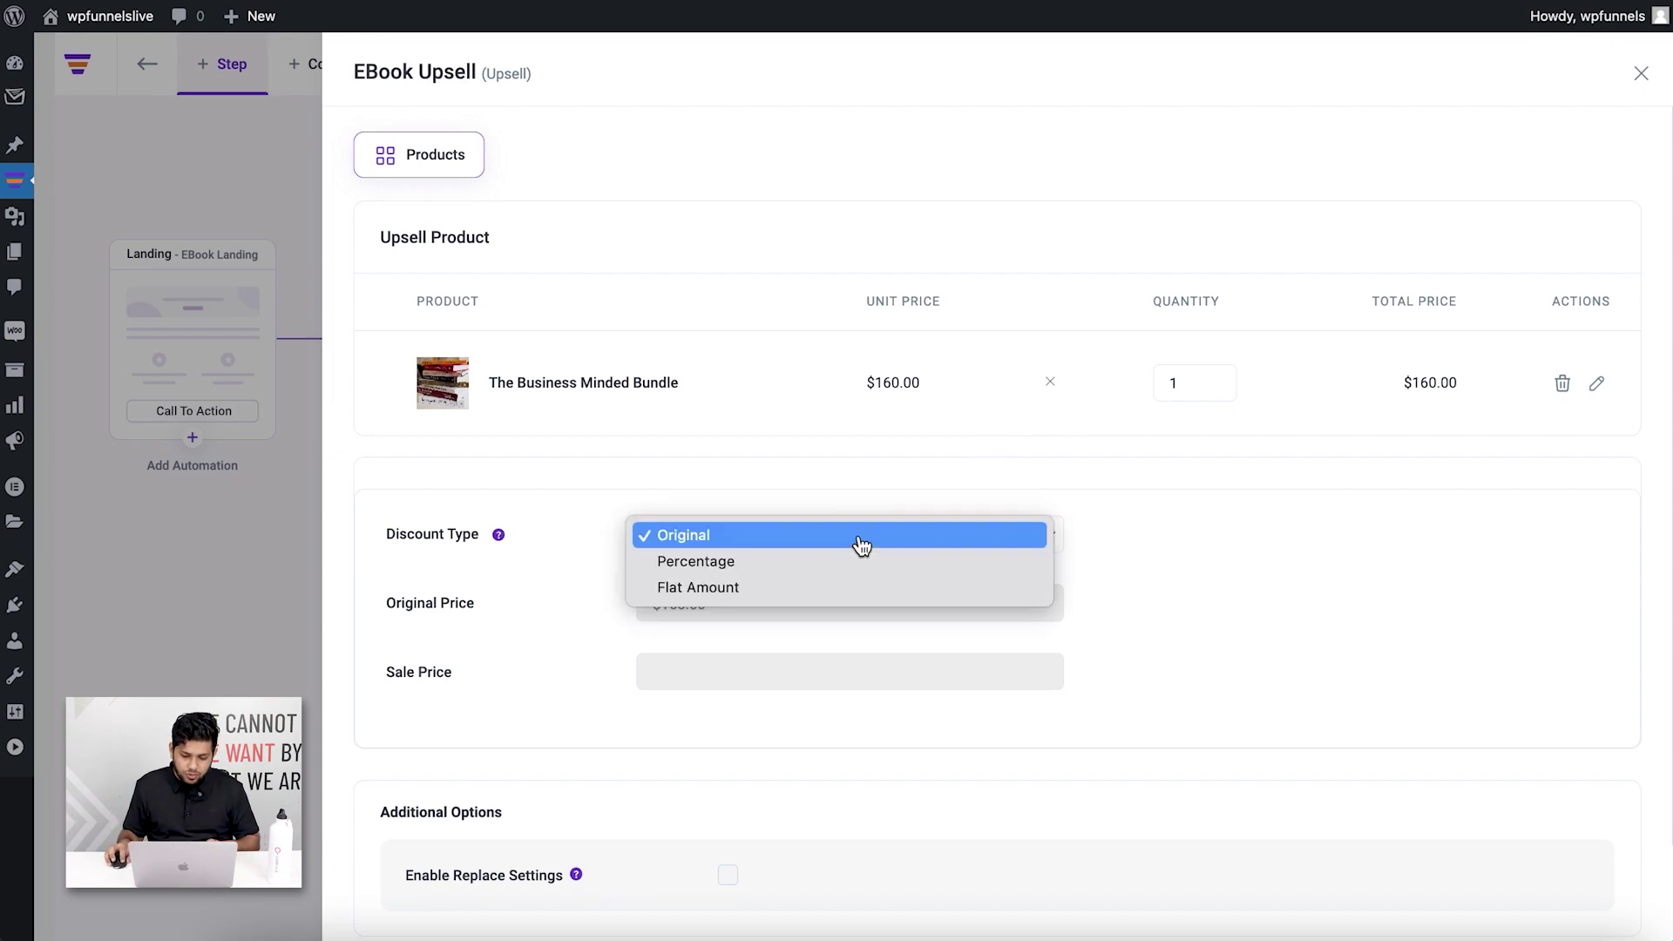
pyautogui.click(781, 589)
pyautogui.click(706, 664)
pyautogui.press('BackSpace')
pyautogui.write('60')
pyautogui.click(1273, 708)
pyautogui.scroll(-3, 1167, 626)
pyautogui.scroll(3, 1168, 625)
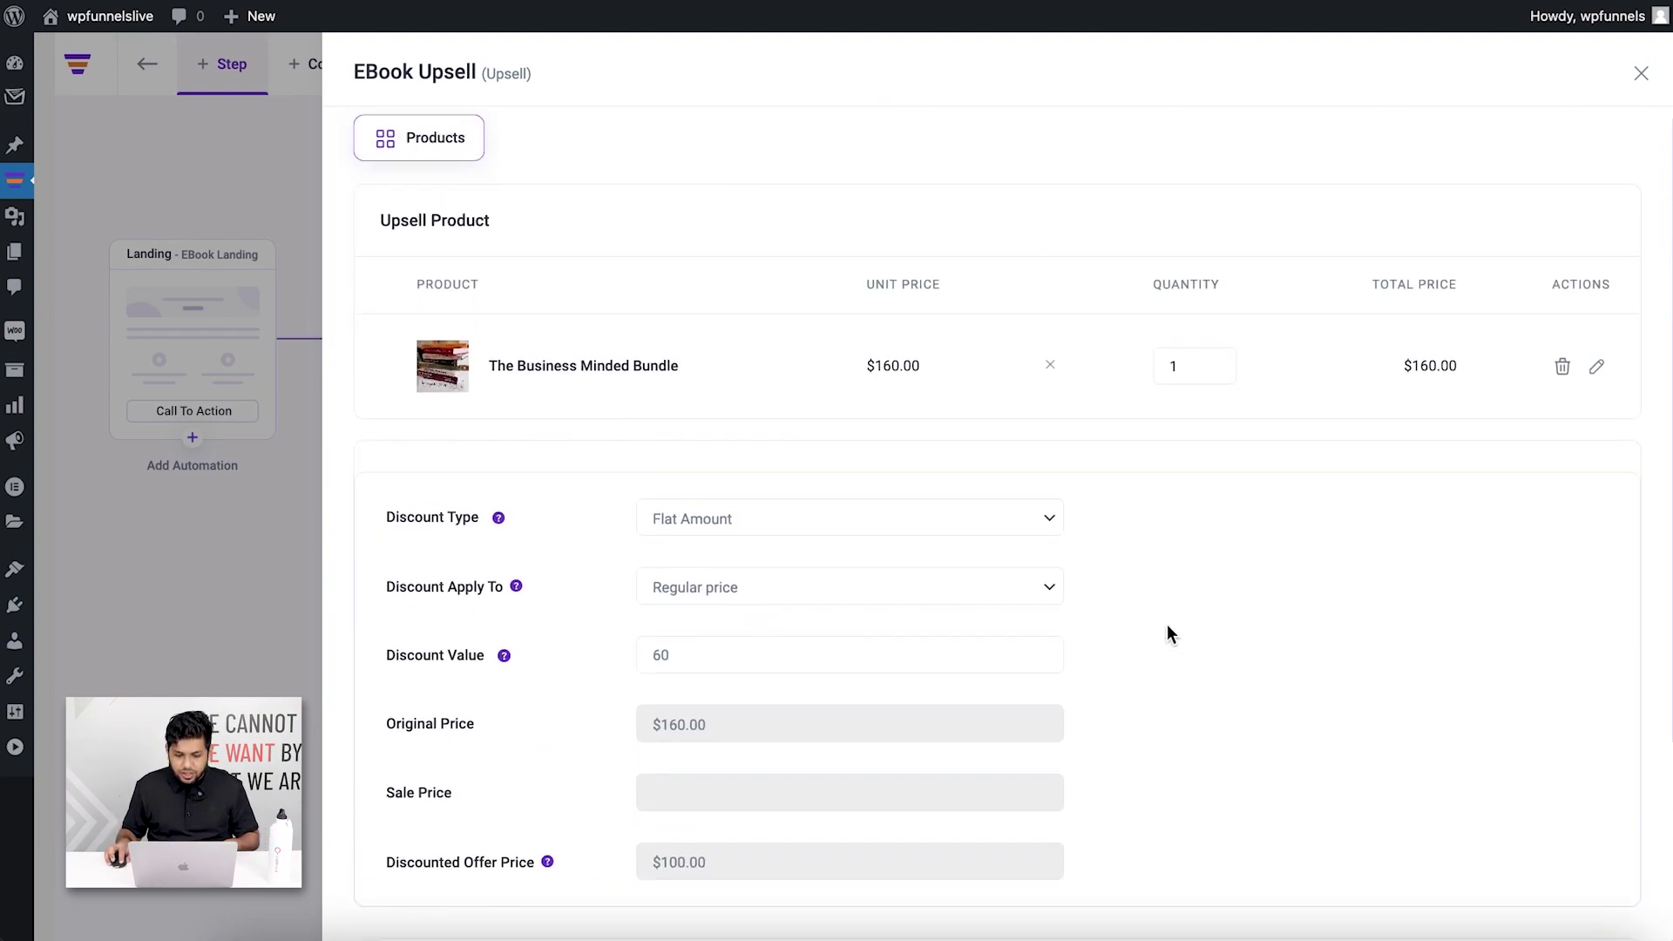
pyautogui.scroll(1, 1168, 624)
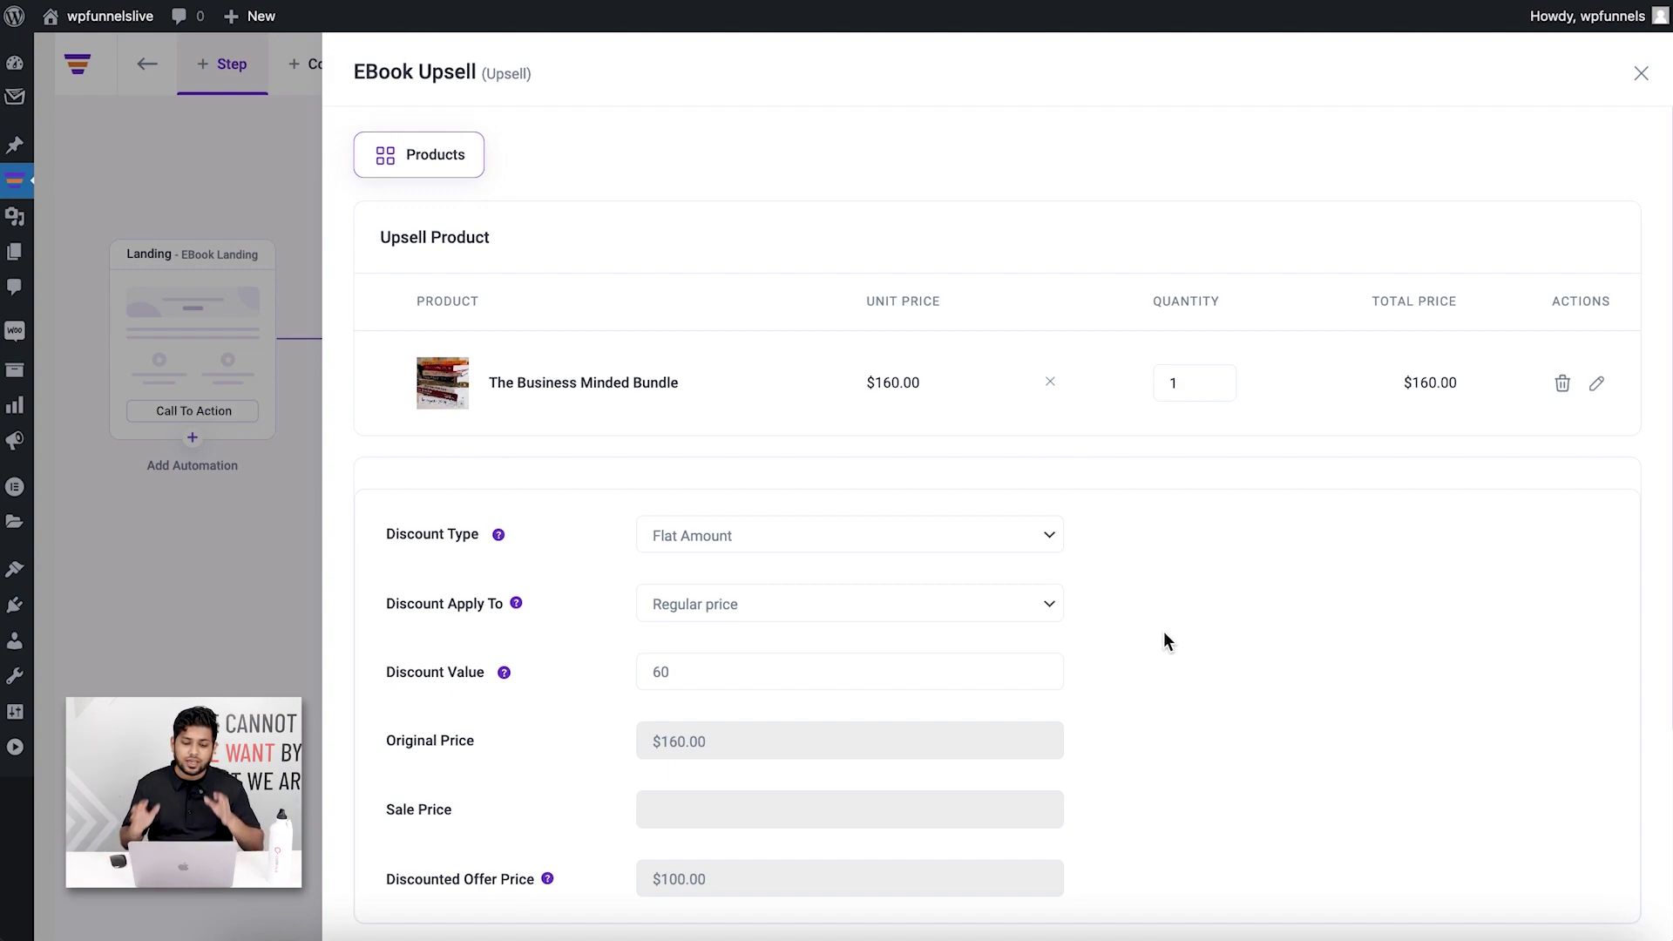
pyautogui.scroll(-3, 1164, 636)
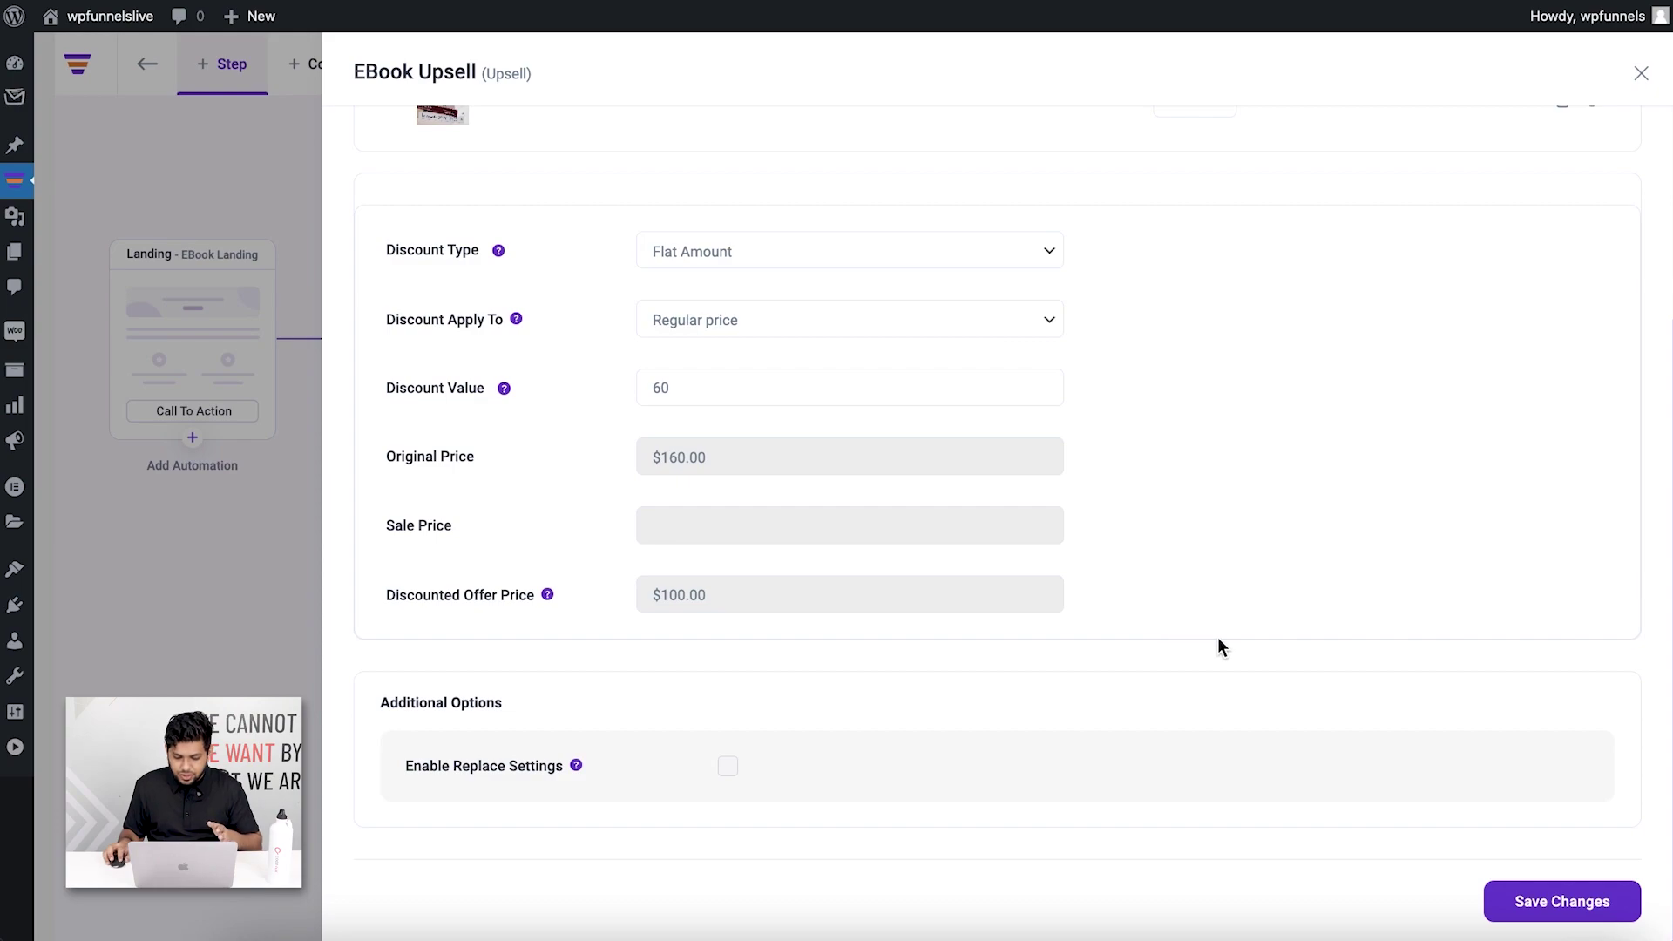
pyautogui.click(1525, 901)
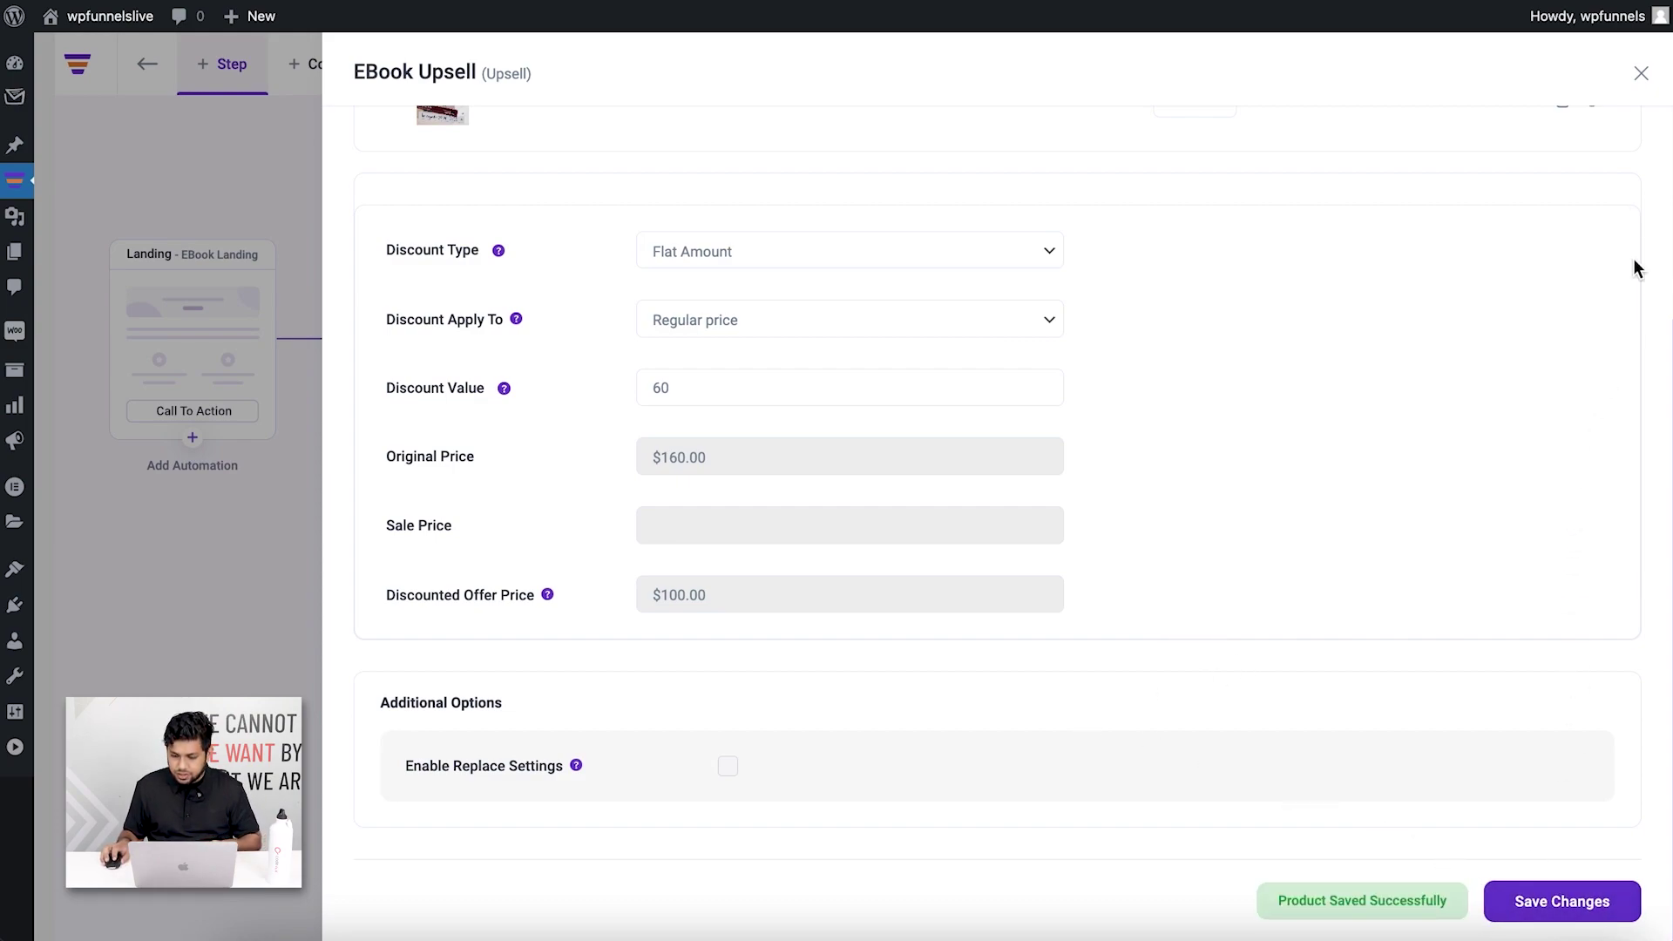
pyautogui.click(1640, 77)
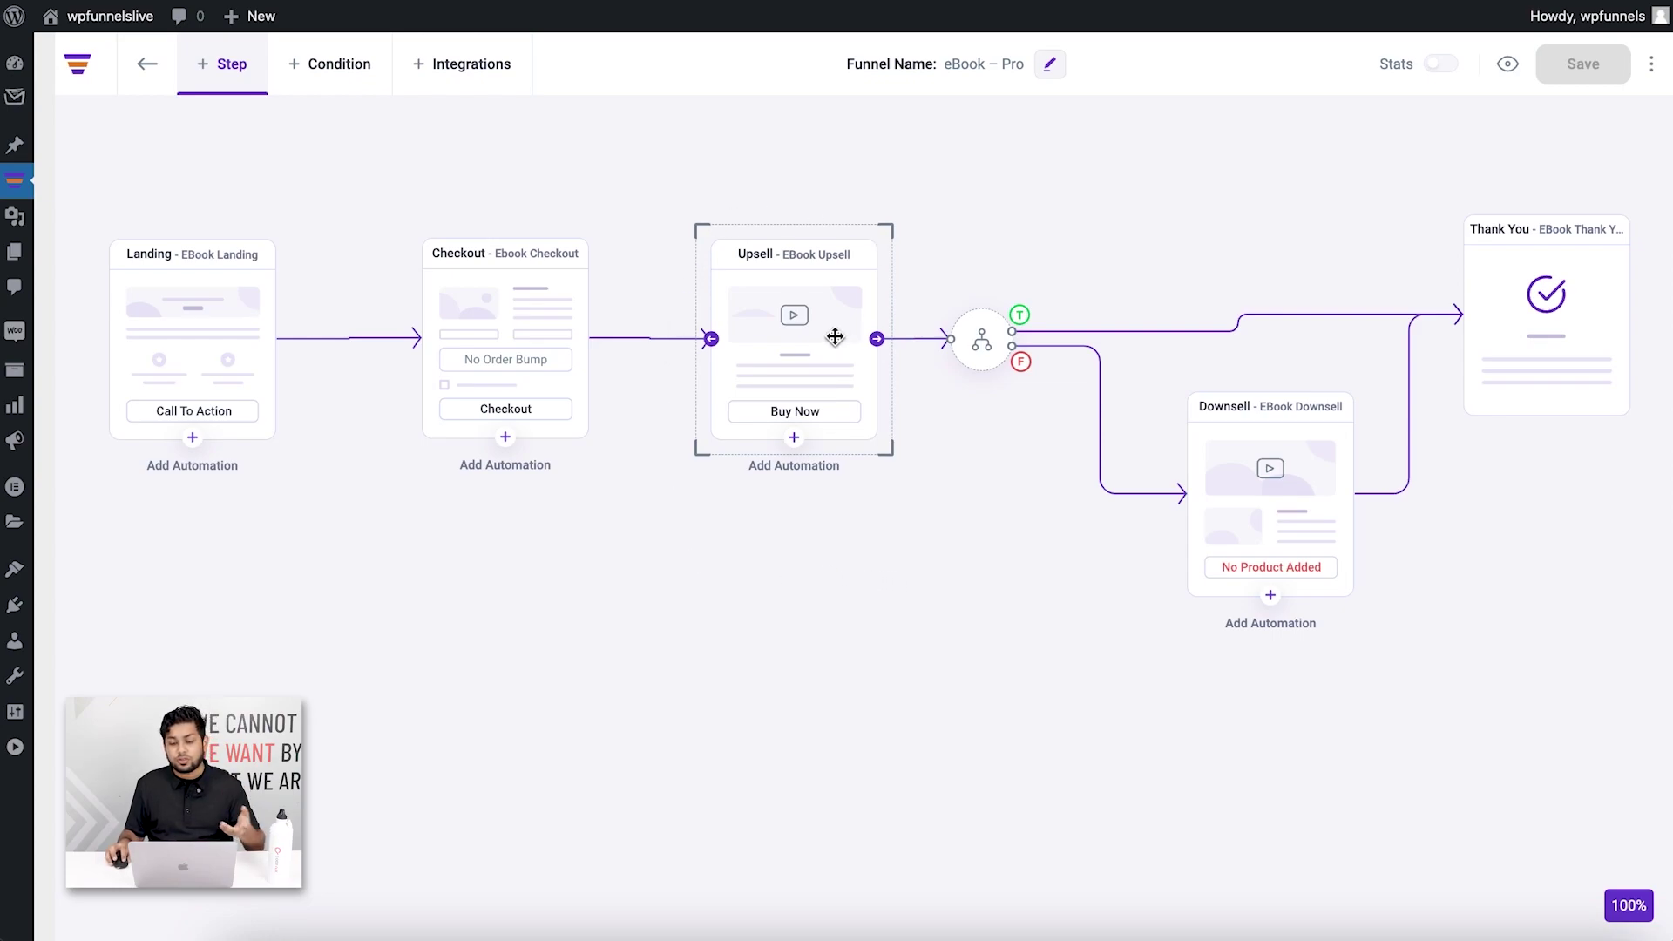
# Review the upsell page's discount banner and product offer section in the Elementor editor
pyautogui.click(892, 207)
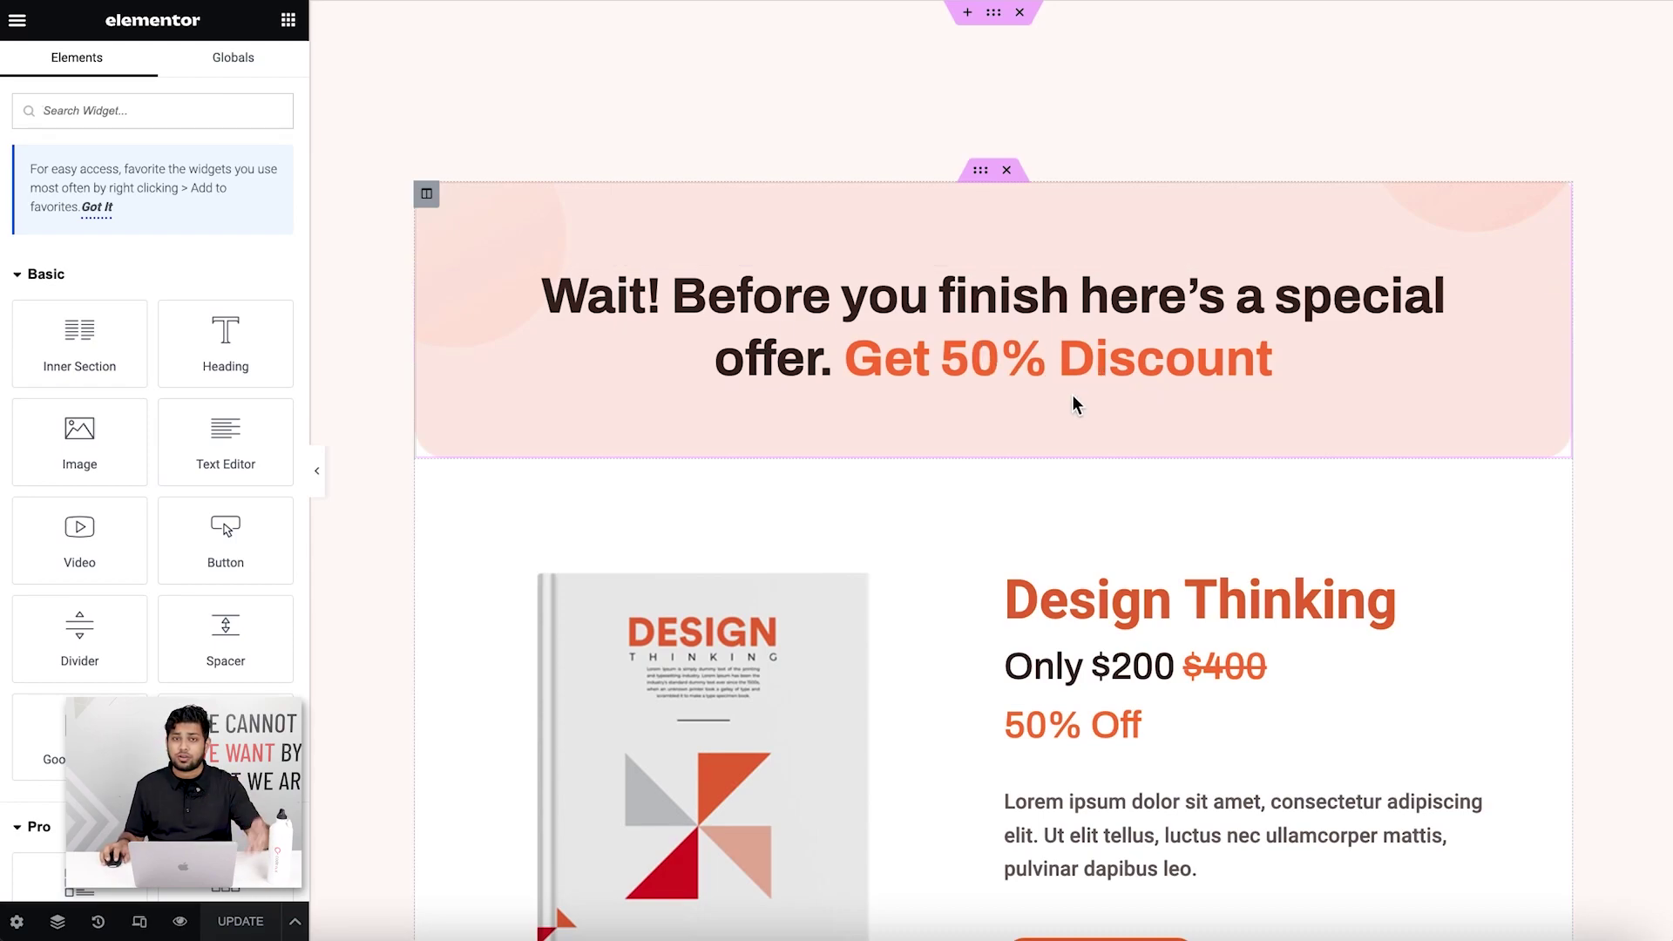
pyautogui.scroll(-5, 959, 454)
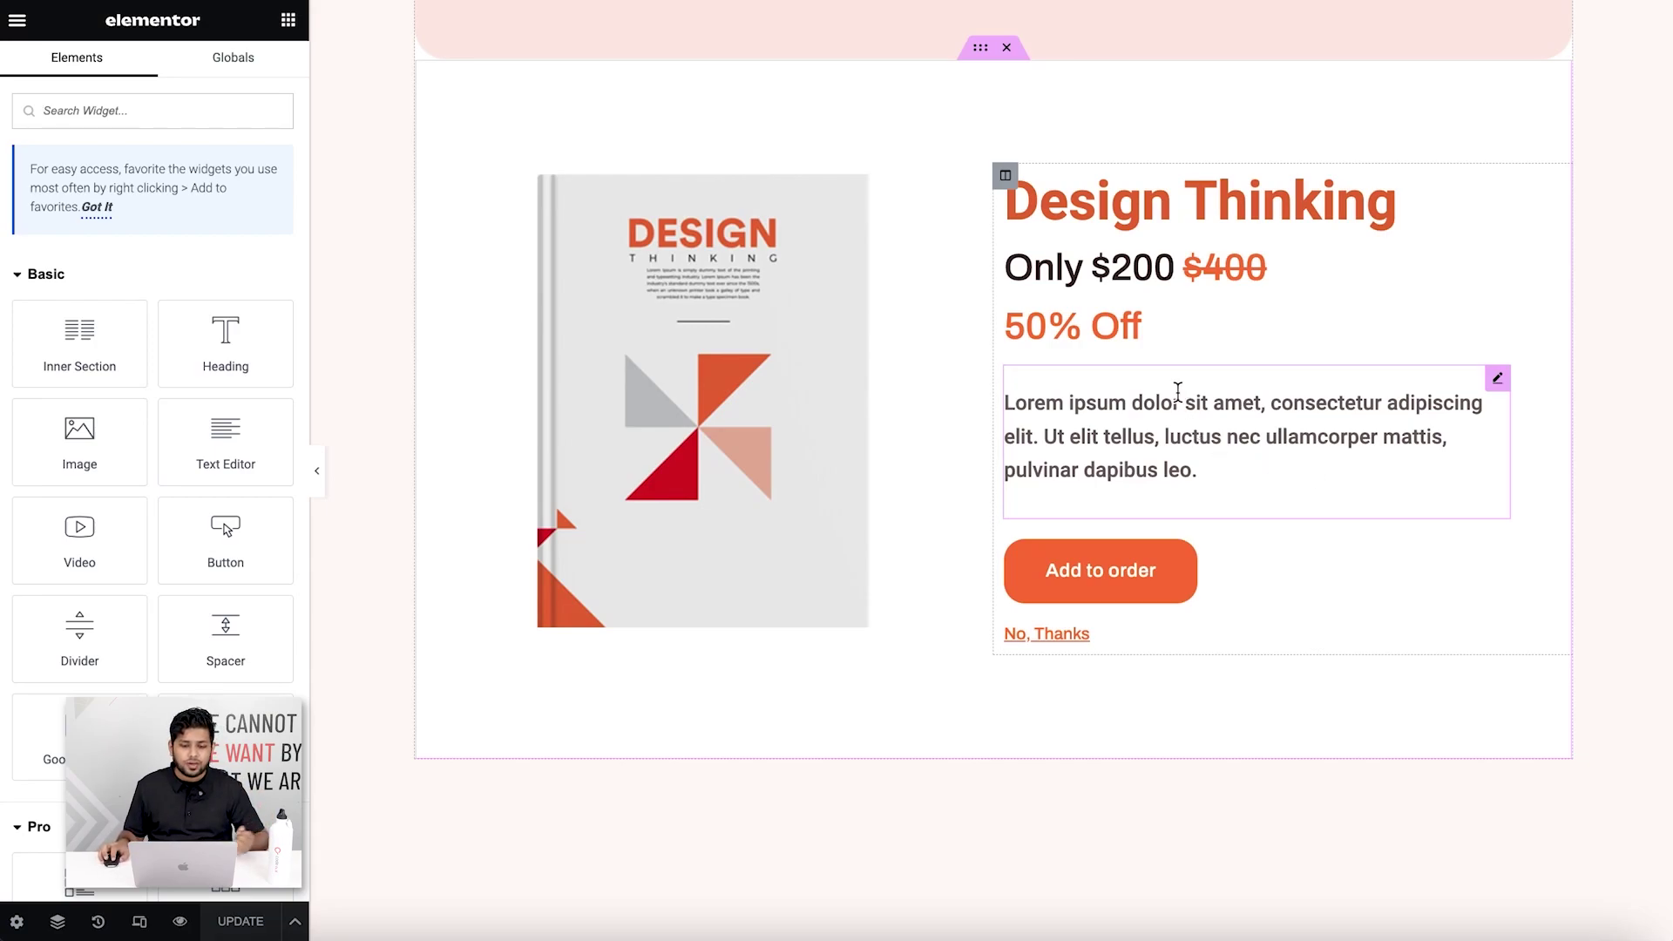
pyautogui.scroll(5, 1181, 398)
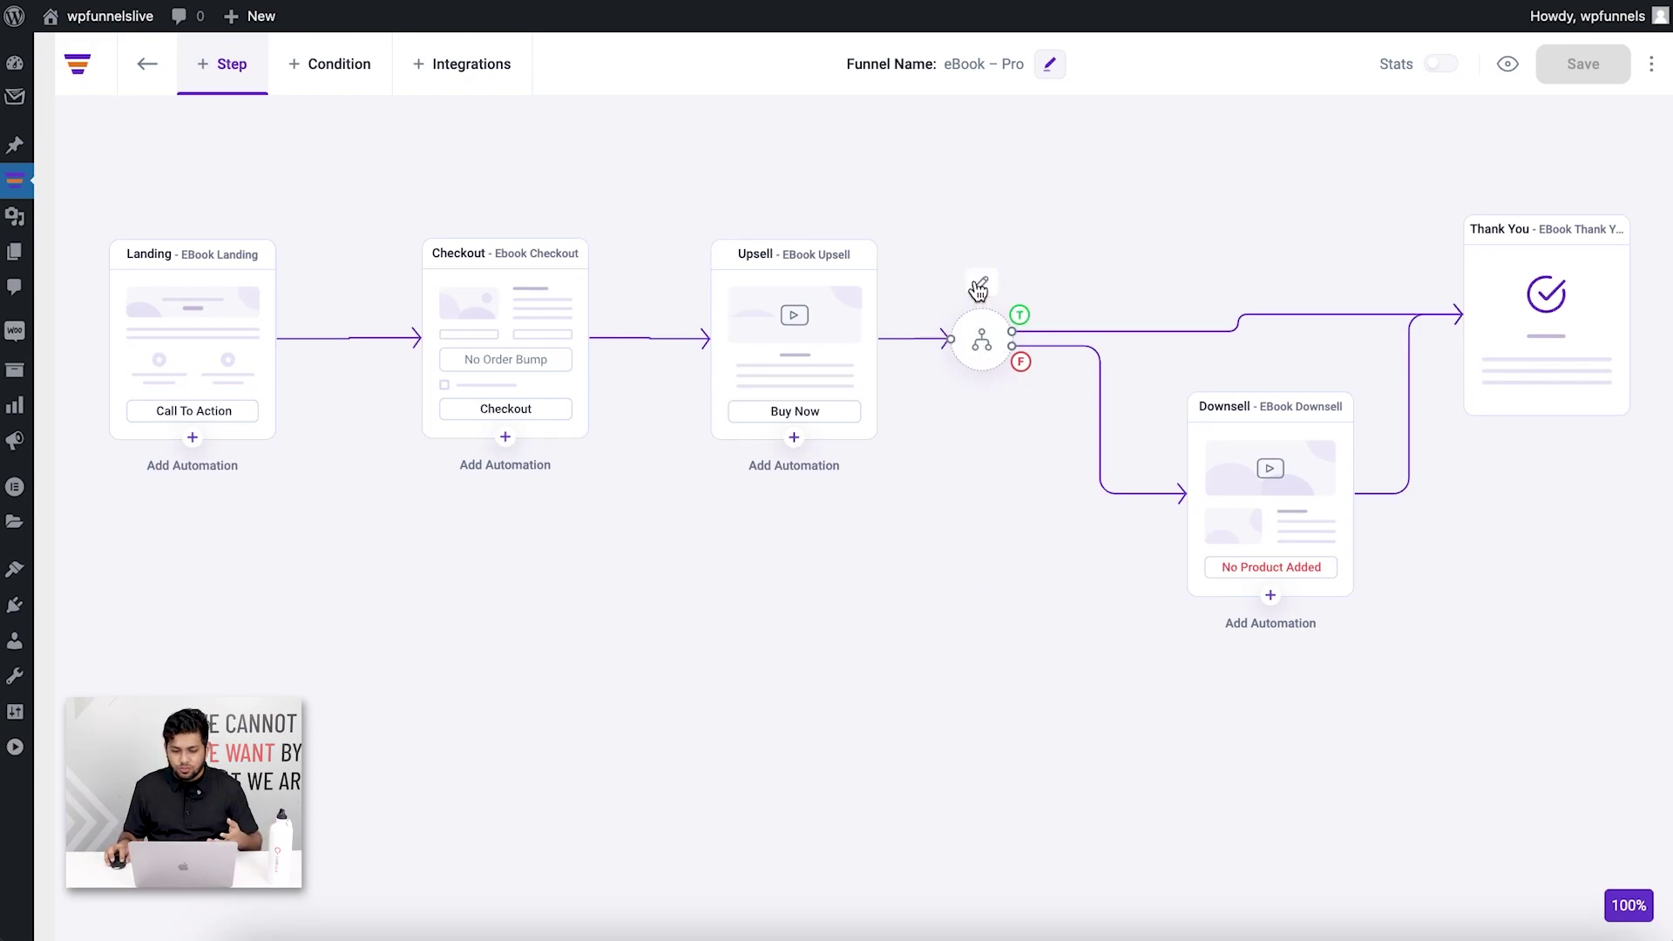
# Set the funnel's condition node to check that Upsell Is Accepted, then save and close the condition settings
pyautogui.click(980, 283)
pyautogui.click(474, 186)
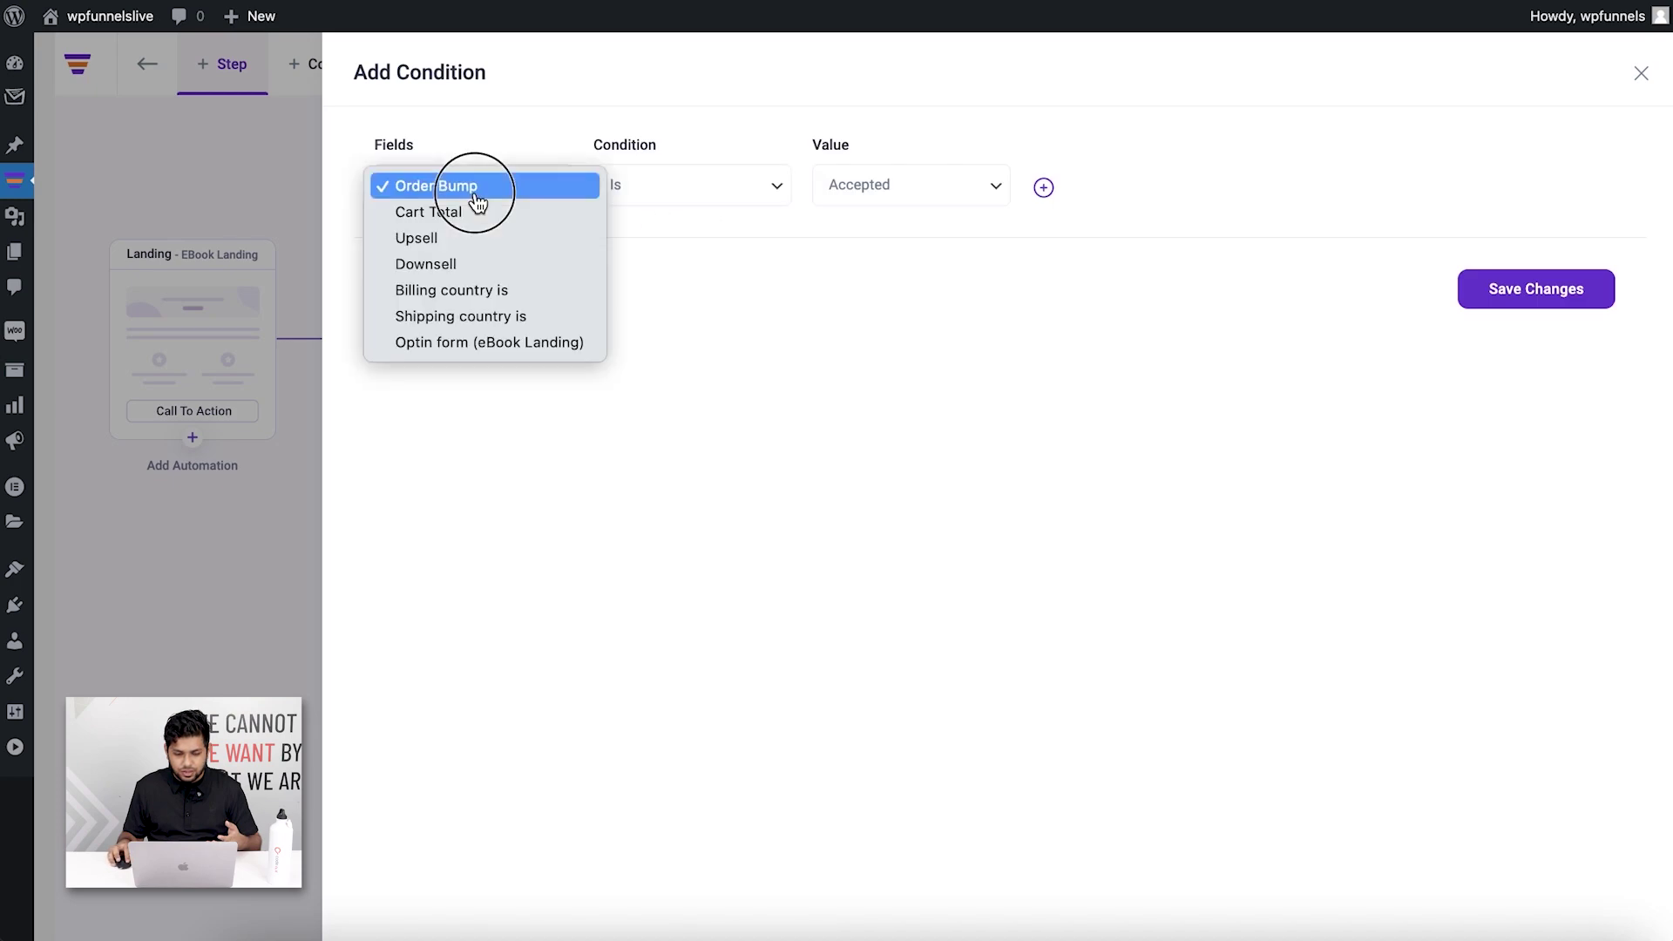
pyautogui.click(477, 241)
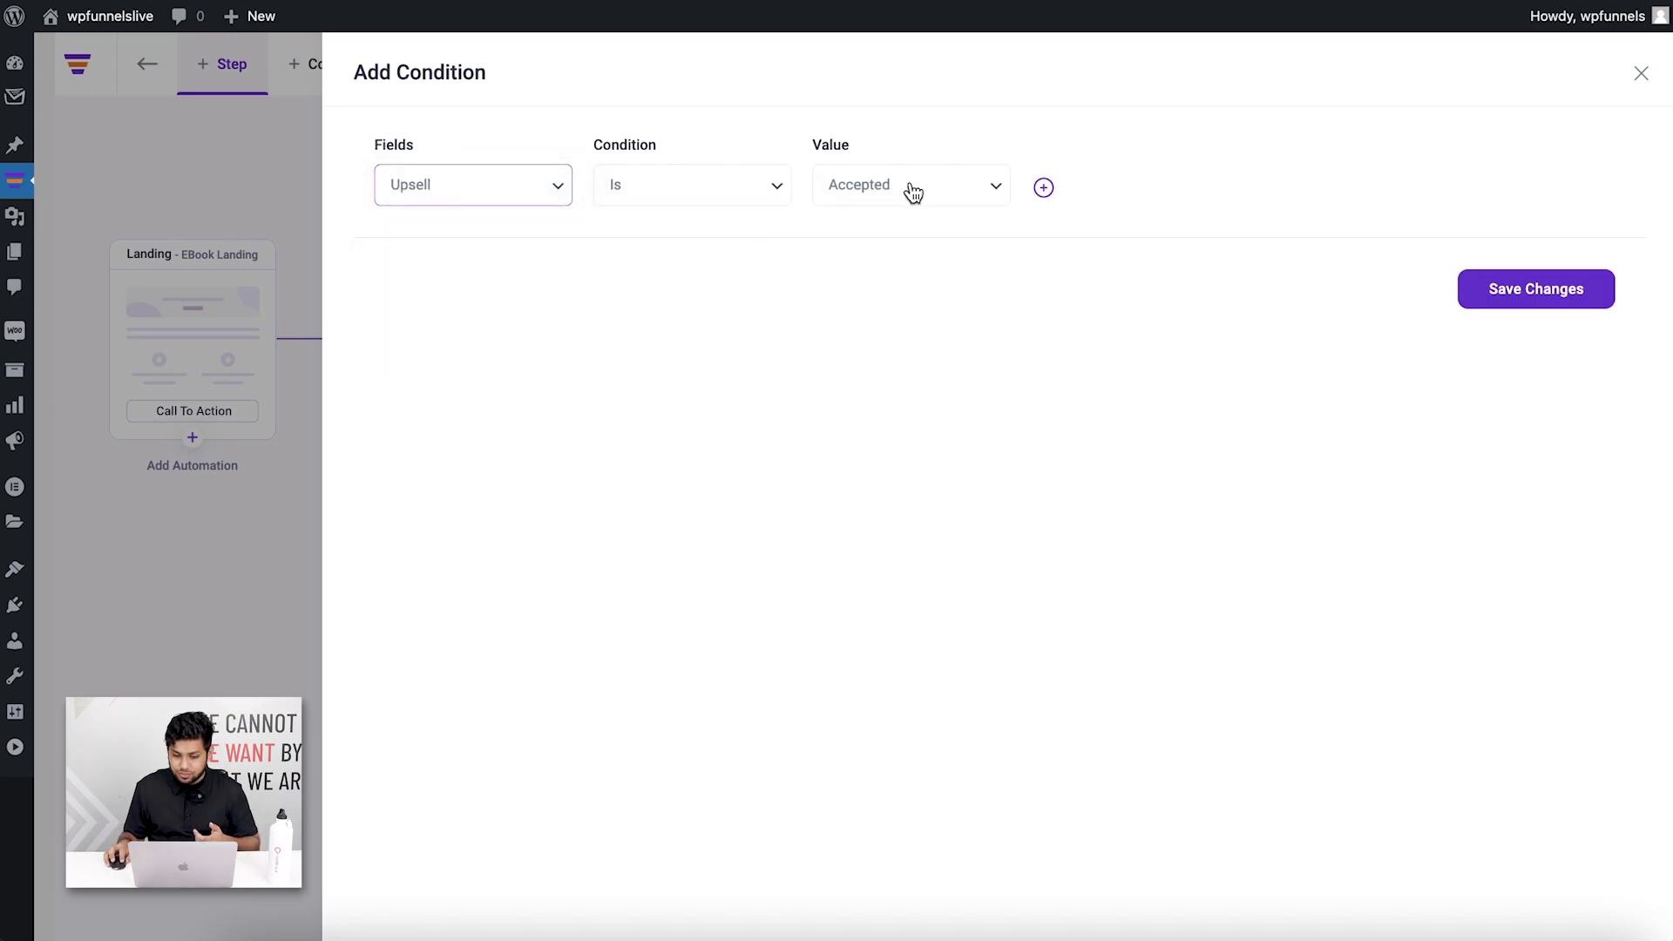
pyautogui.click(1495, 300)
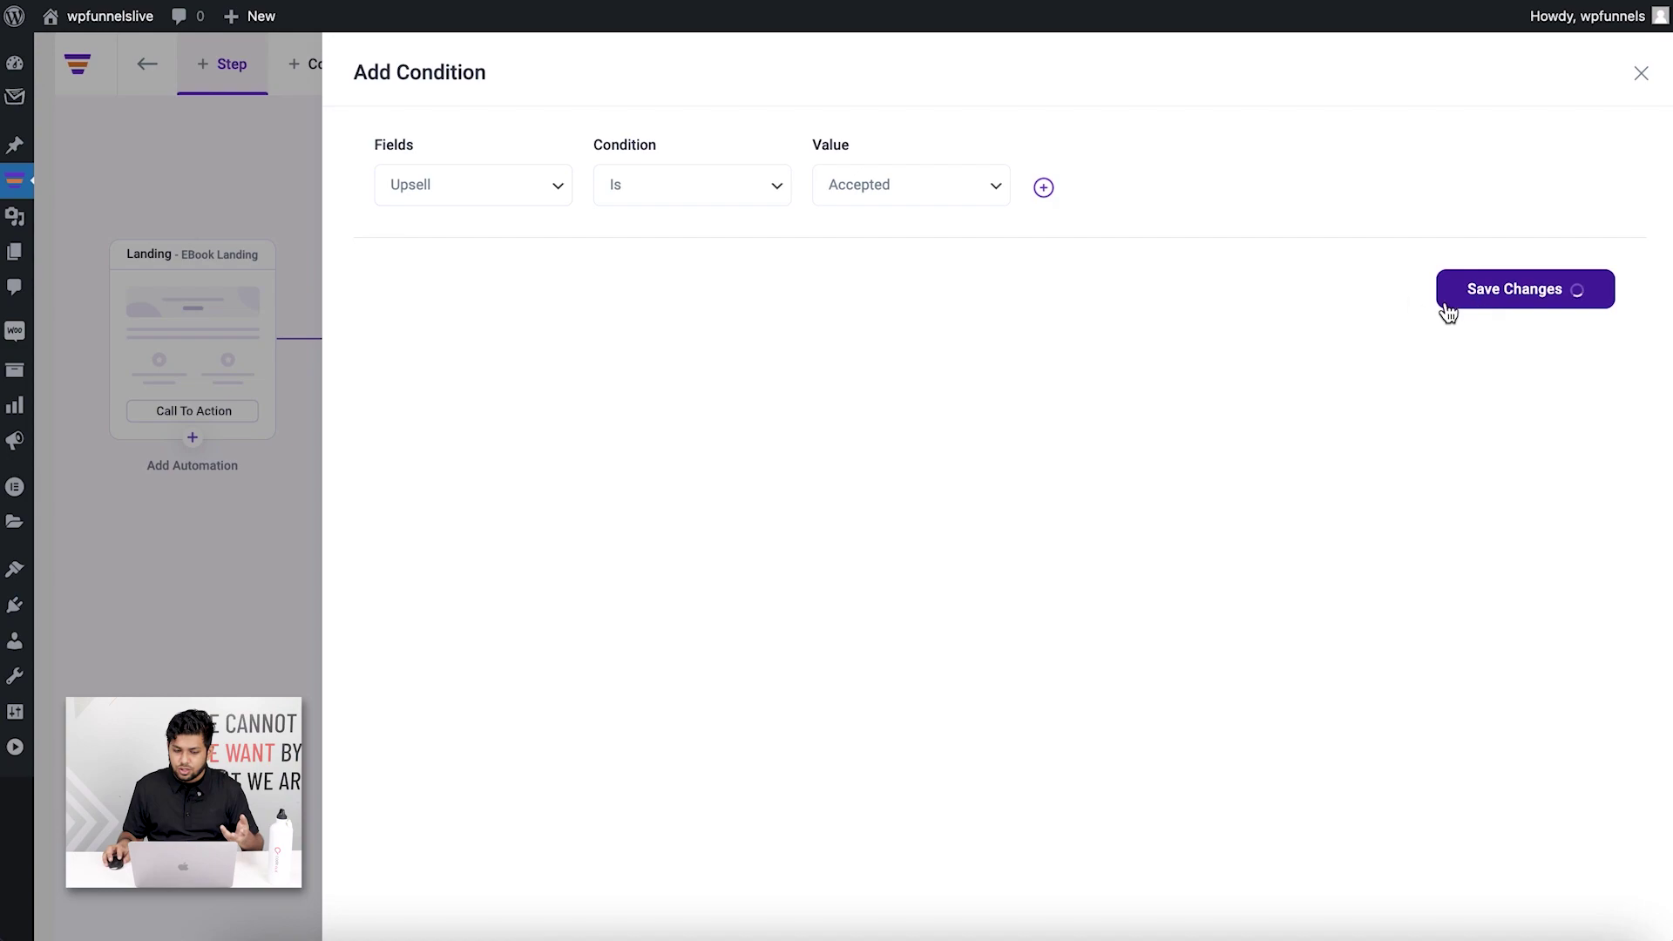
pyautogui.click(1640, 74)
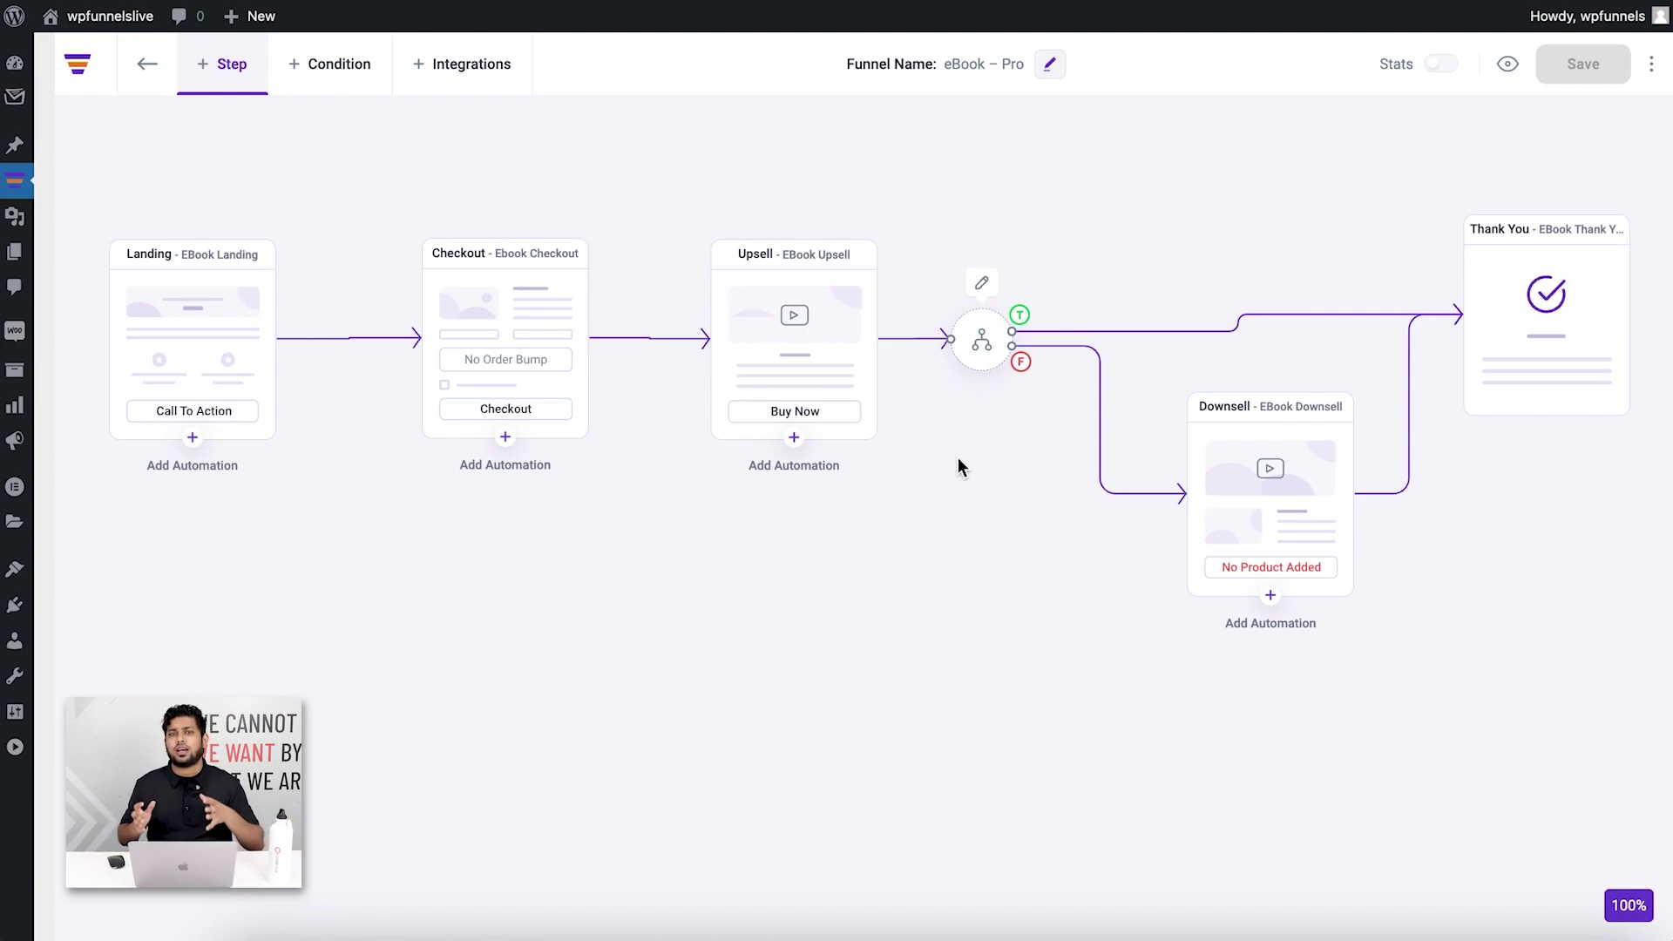
# Search for "busin" in the Downsell step's products and add The Business Guideline Bundle as the downsell product
pyautogui.moveTo(1301, 454)
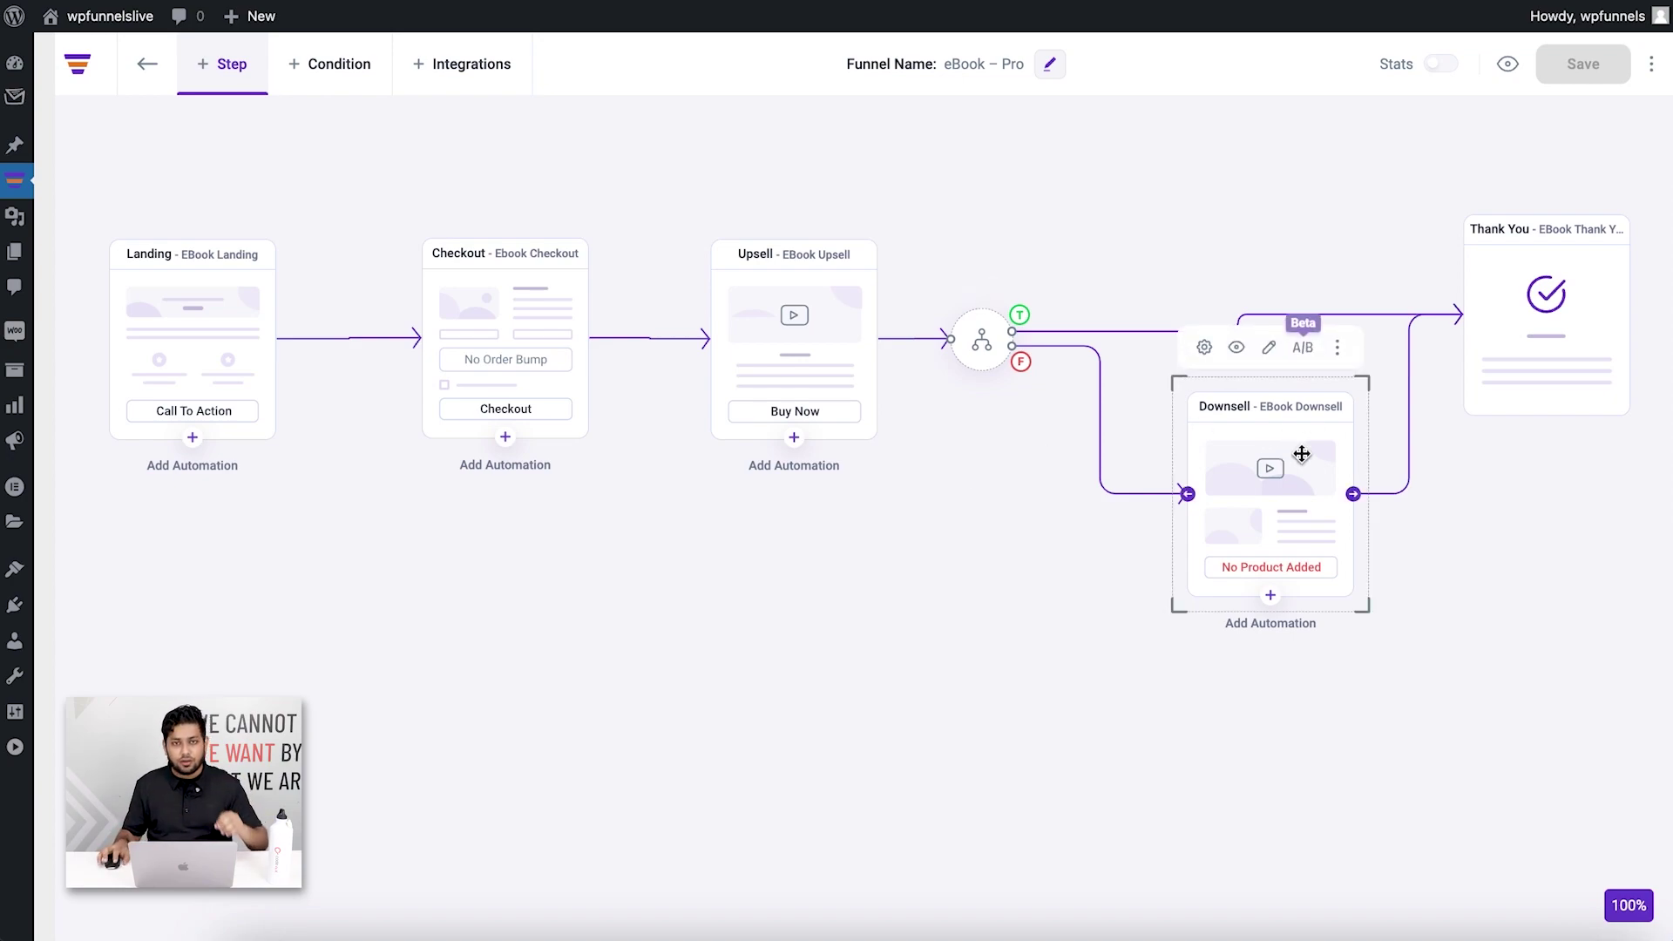
pyautogui.click(1204, 347)
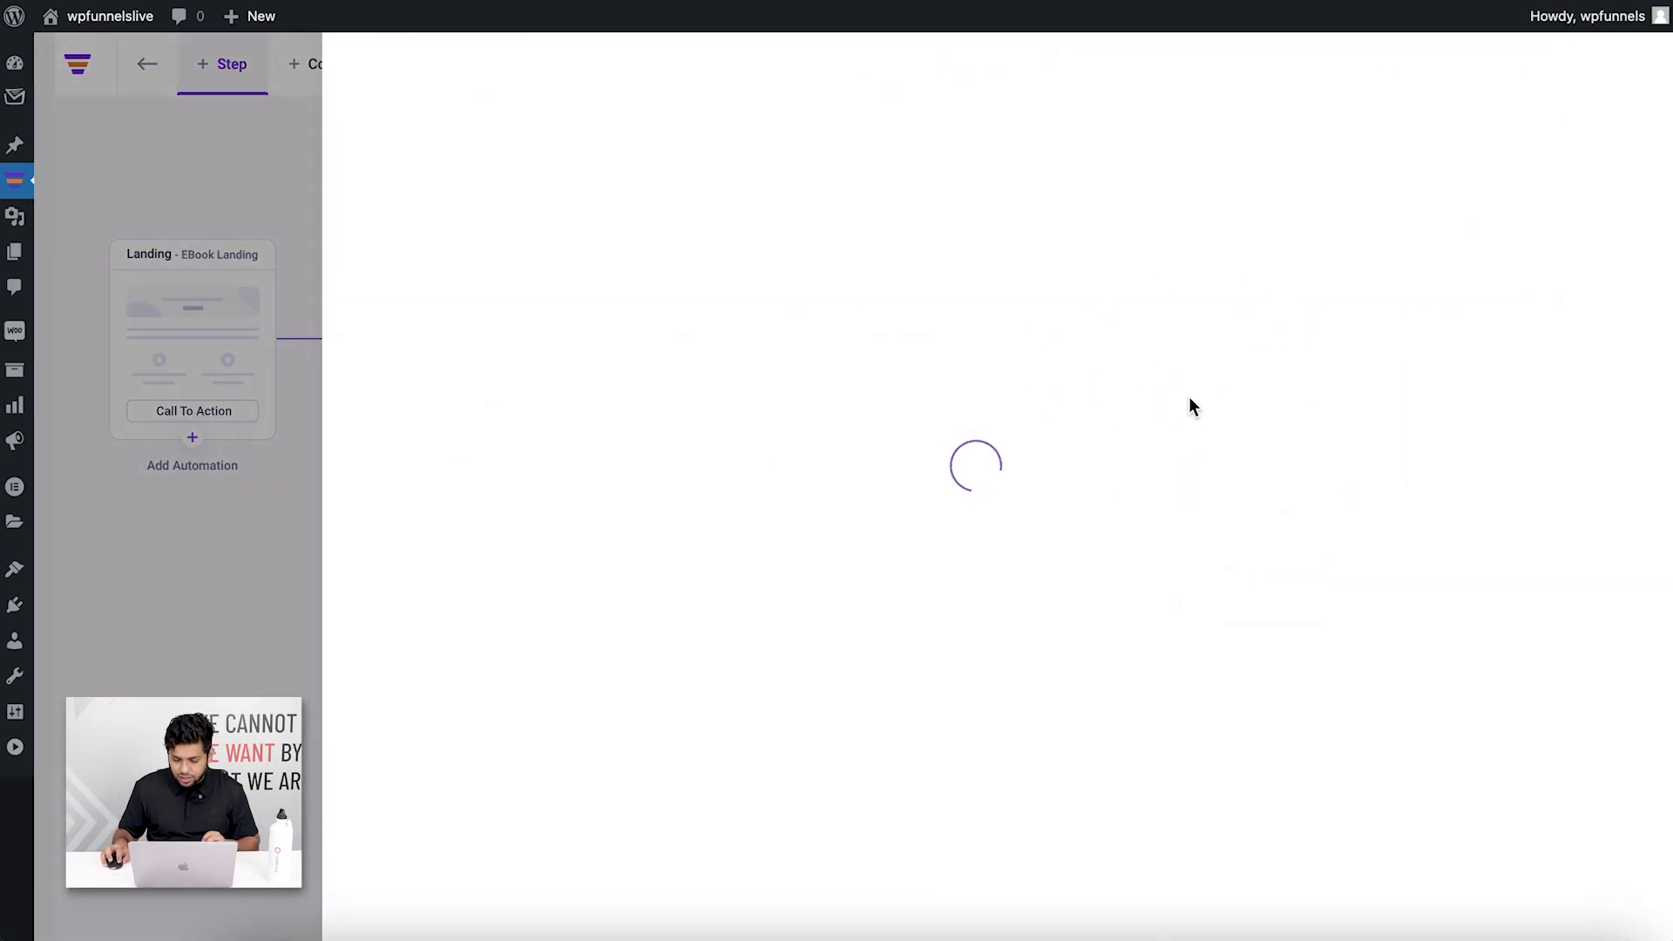
pyautogui.click(1257, 258)
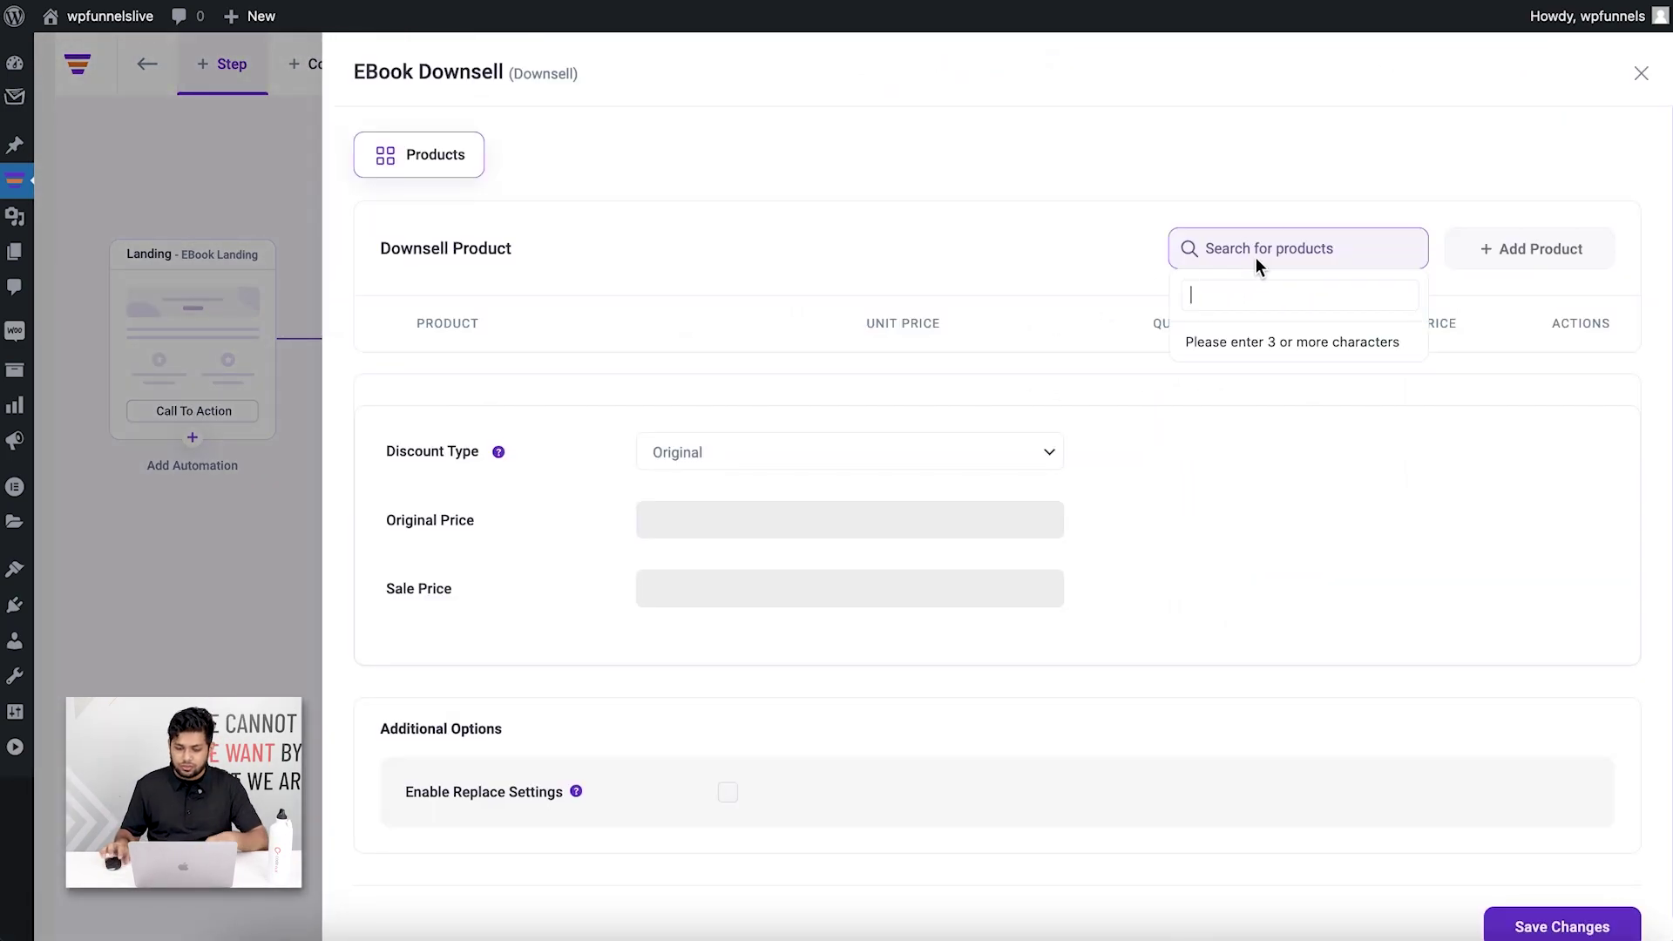
pyautogui.write('busin')
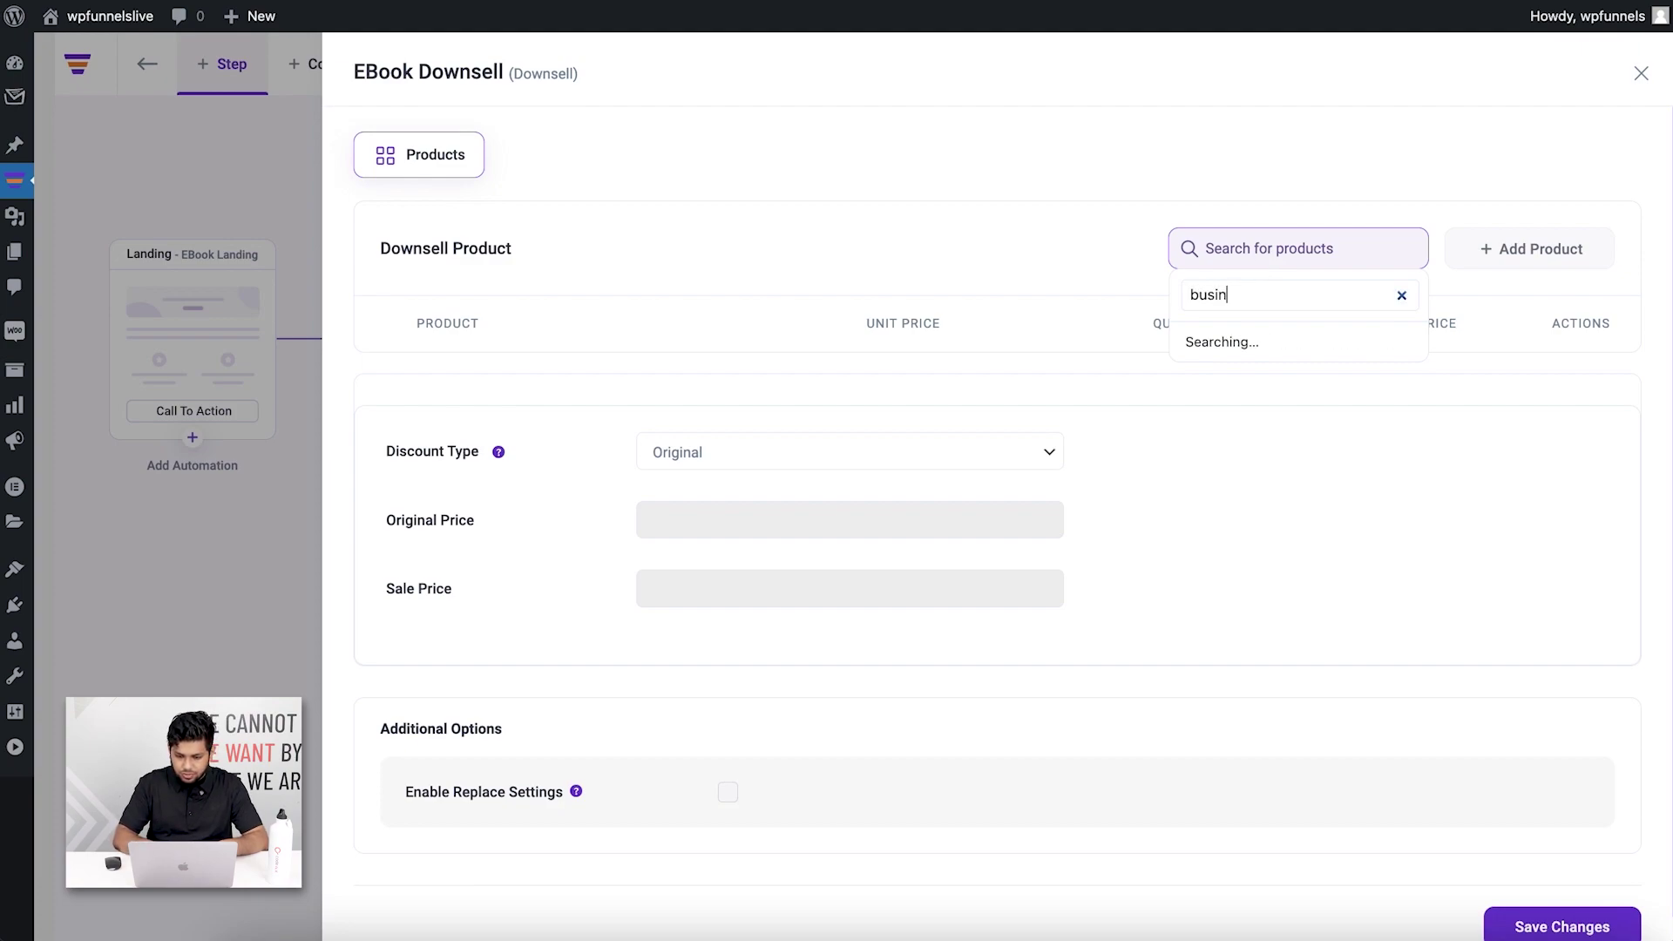
pyautogui.click(1373, 387)
pyautogui.click(1516, 253)
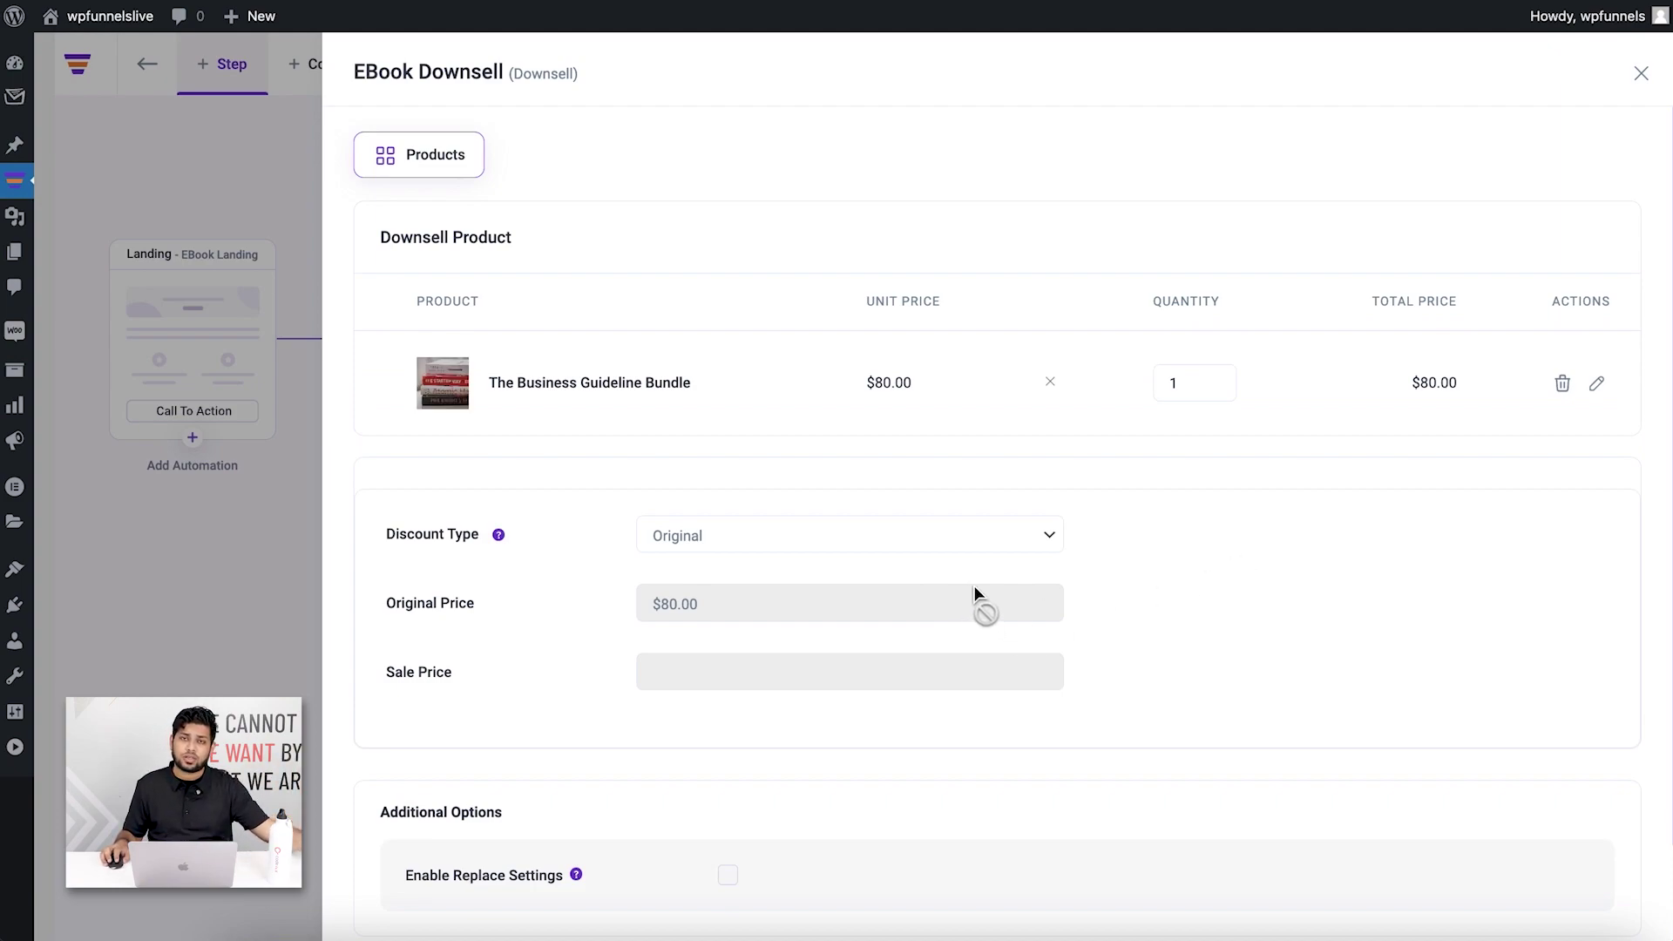
# Give the downsell product a Percentage discount of 50 on its regular price
pyautogui.scroll(-3, 972, 585)
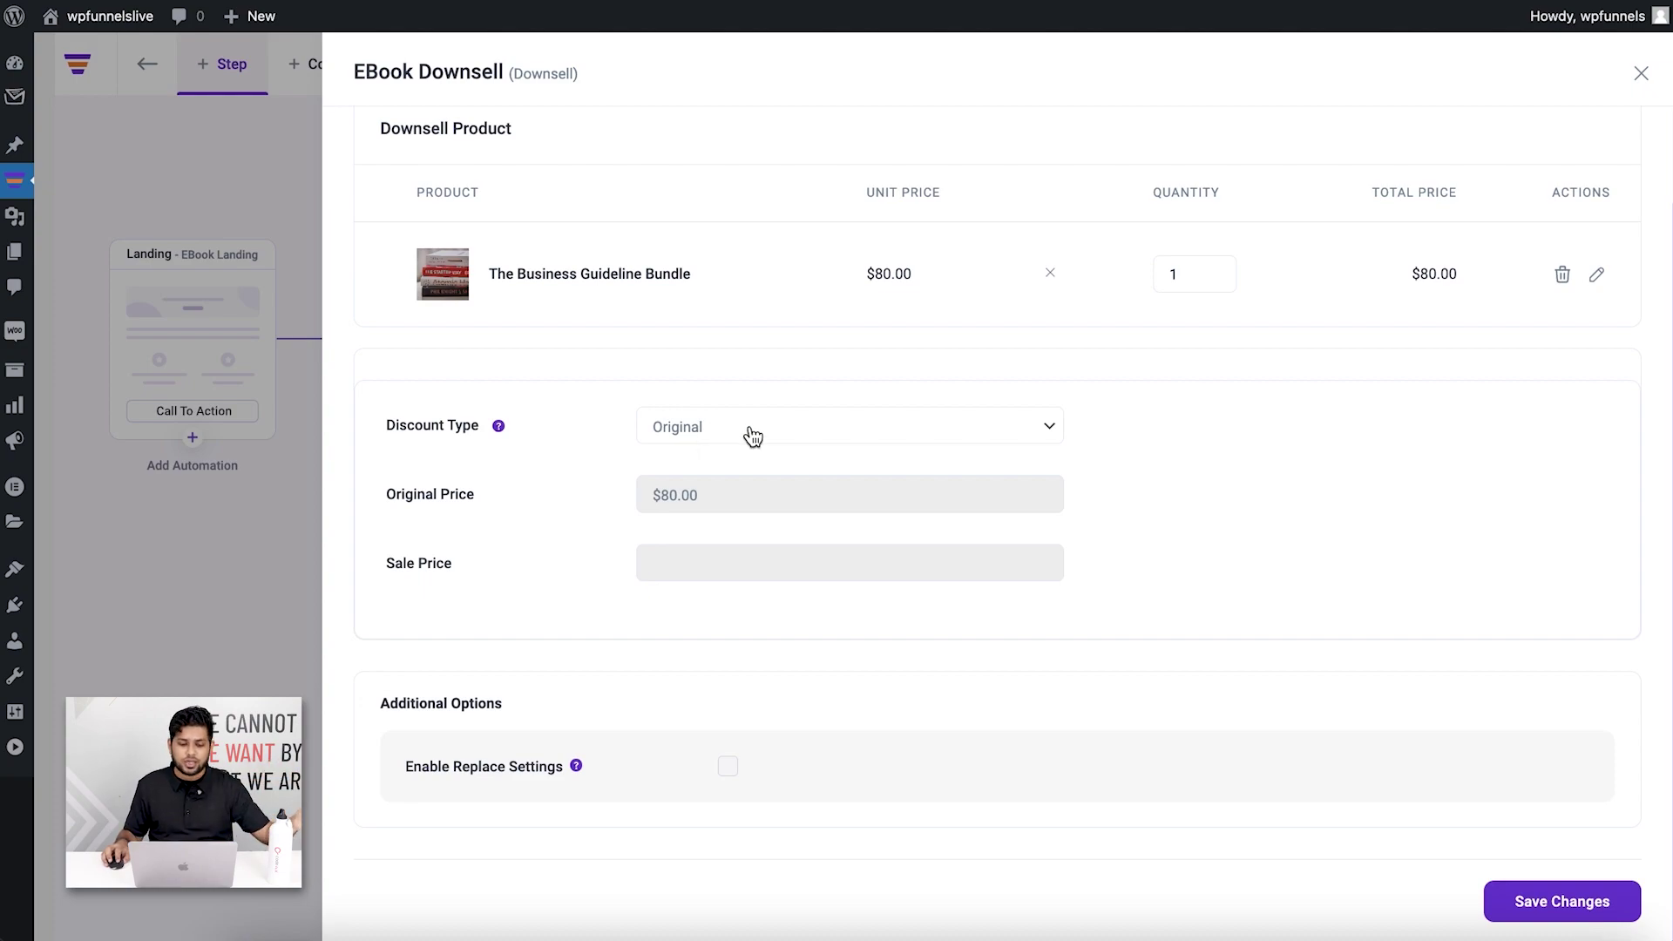
pyautogui.click(794, 430)
pyautogui.click(786, 455)
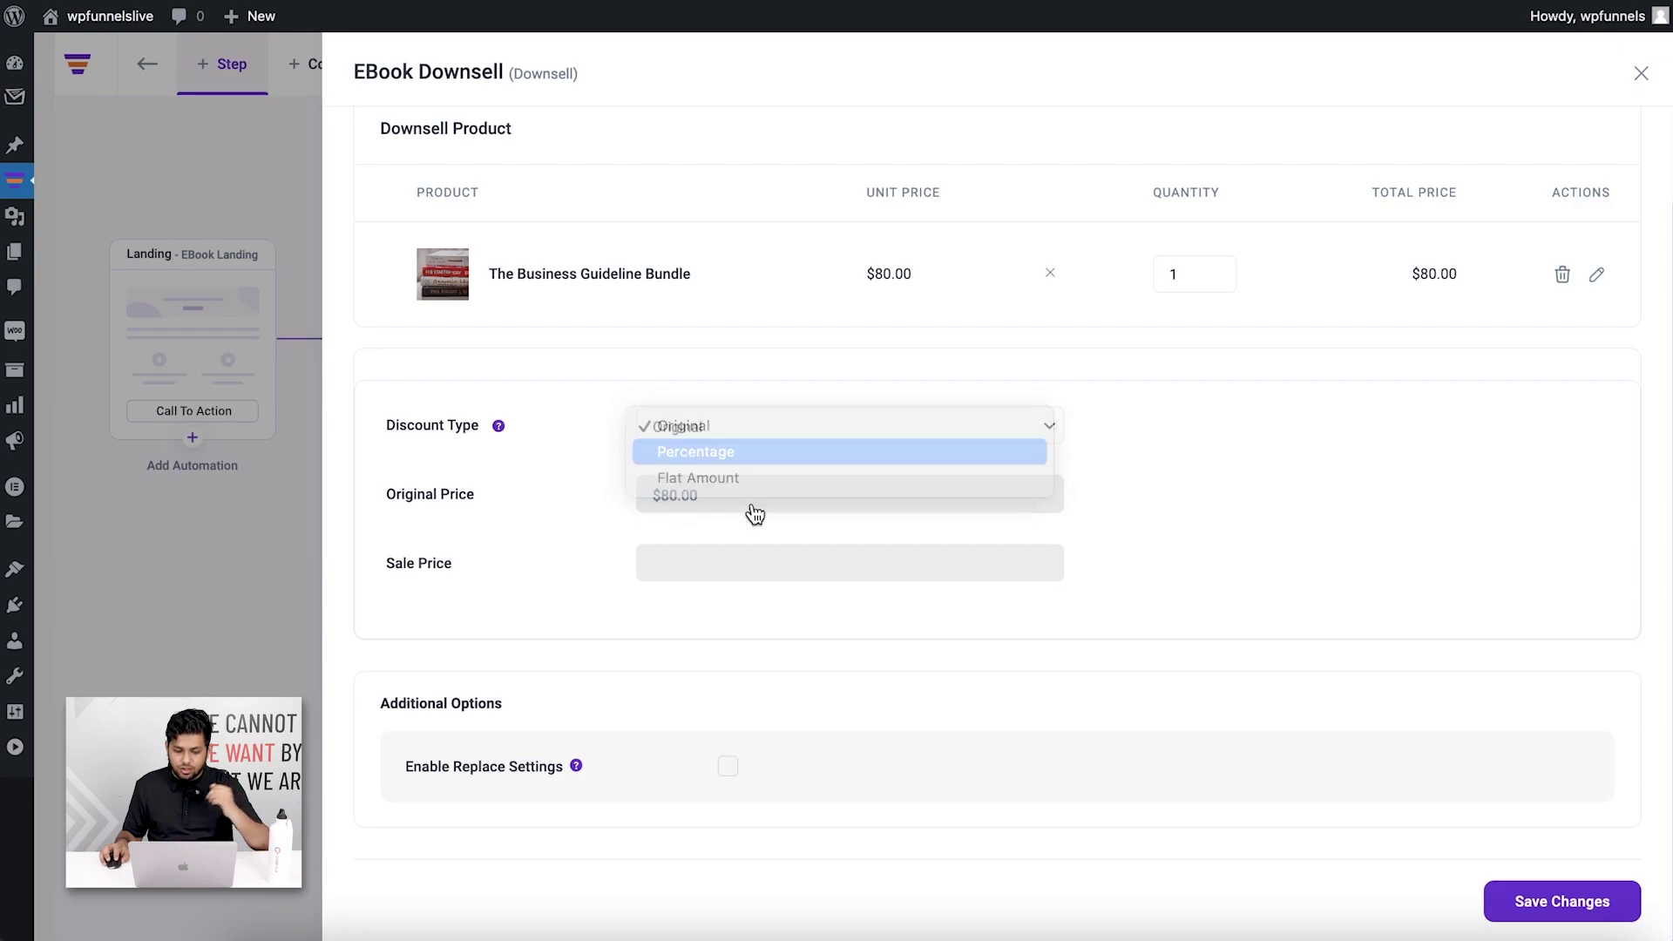
pyautogui.click(649, 549)
pyautogui.write('50')
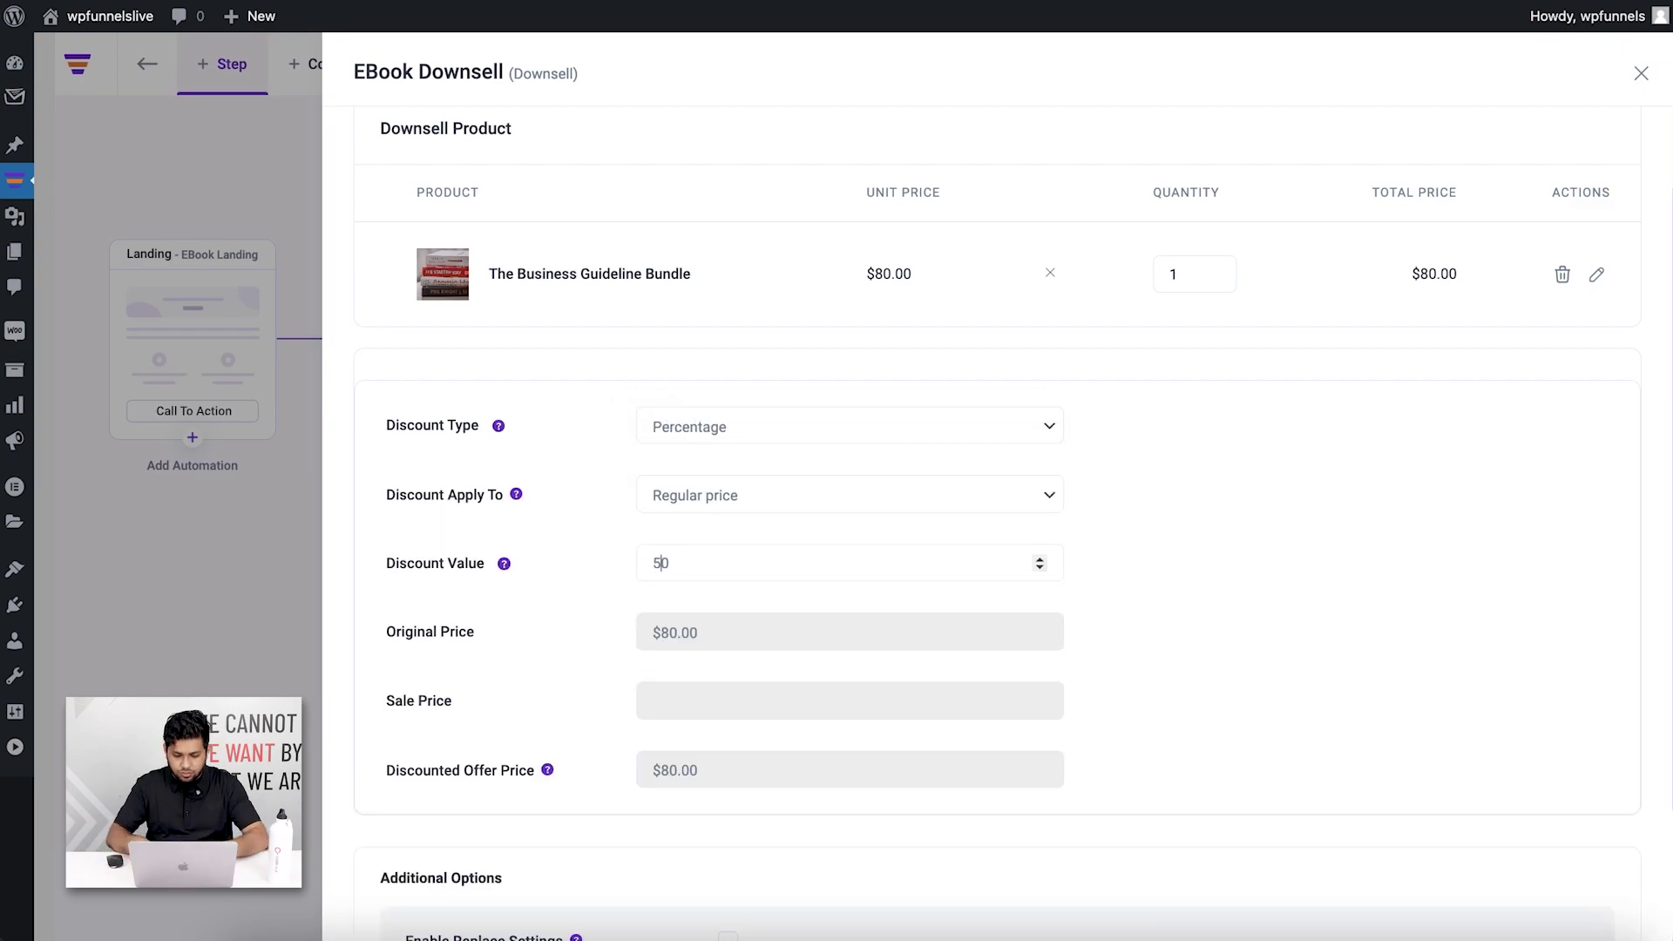
pyautogui.press('BackSpace')
pyautogui.press('BackSpace')
pyautogui.write('50')
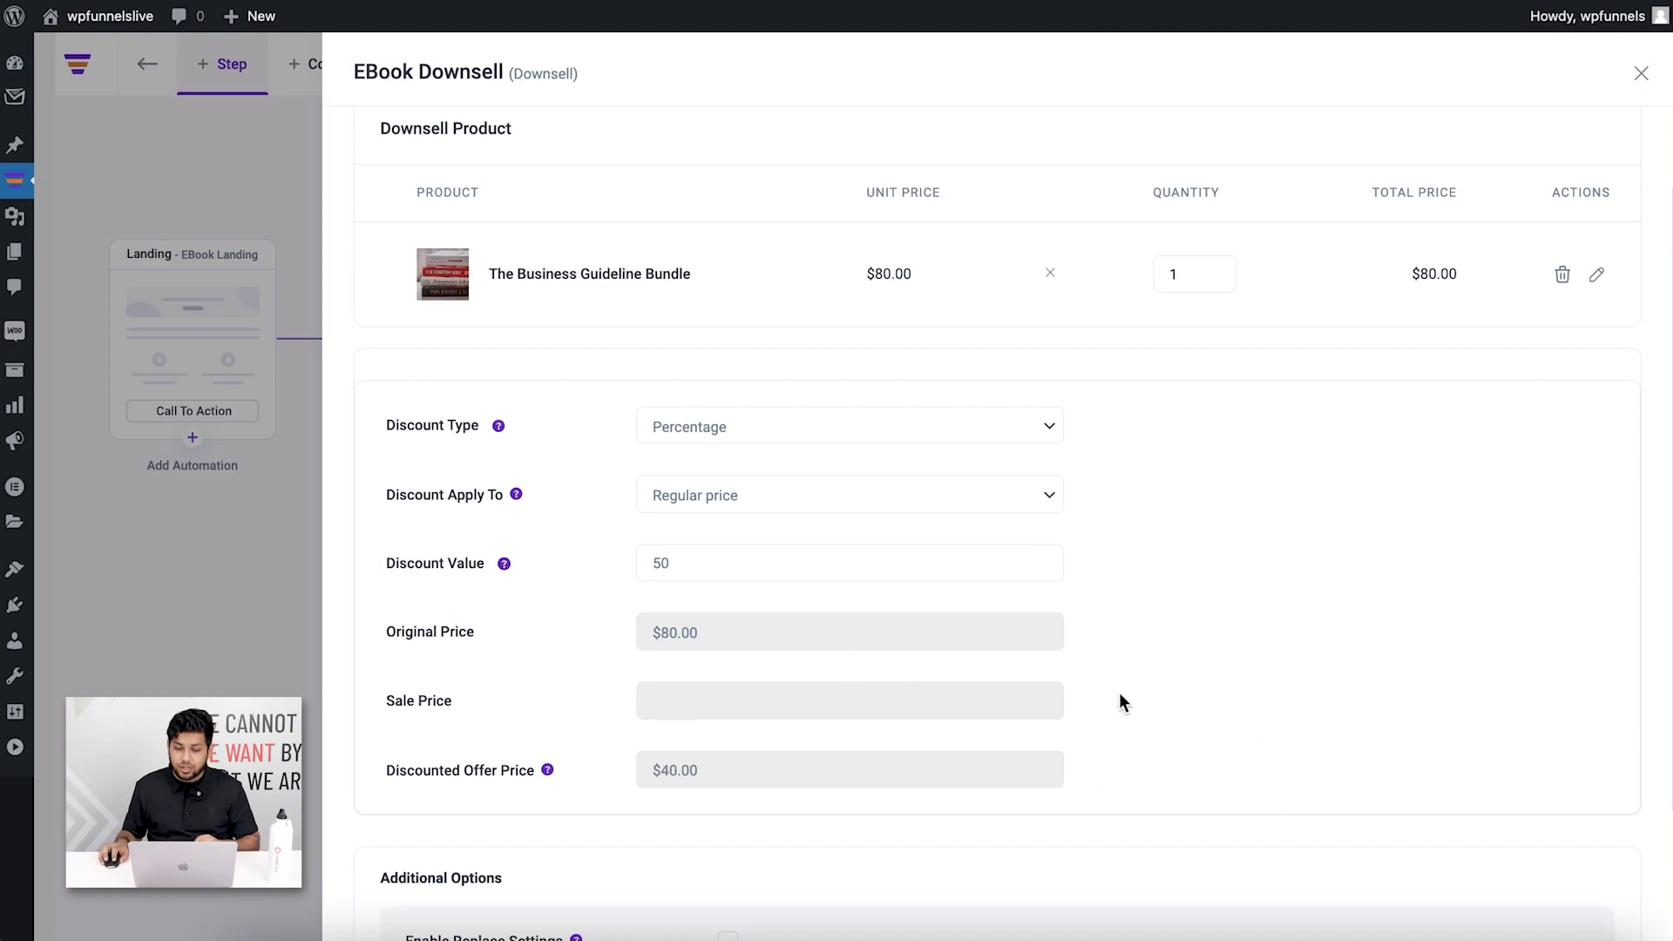
# Enable the downsell's replace settings with Replace All Prior Orders, check the discount values and save the downsell settings
pyautogui.scroll(-4, 964, 662)
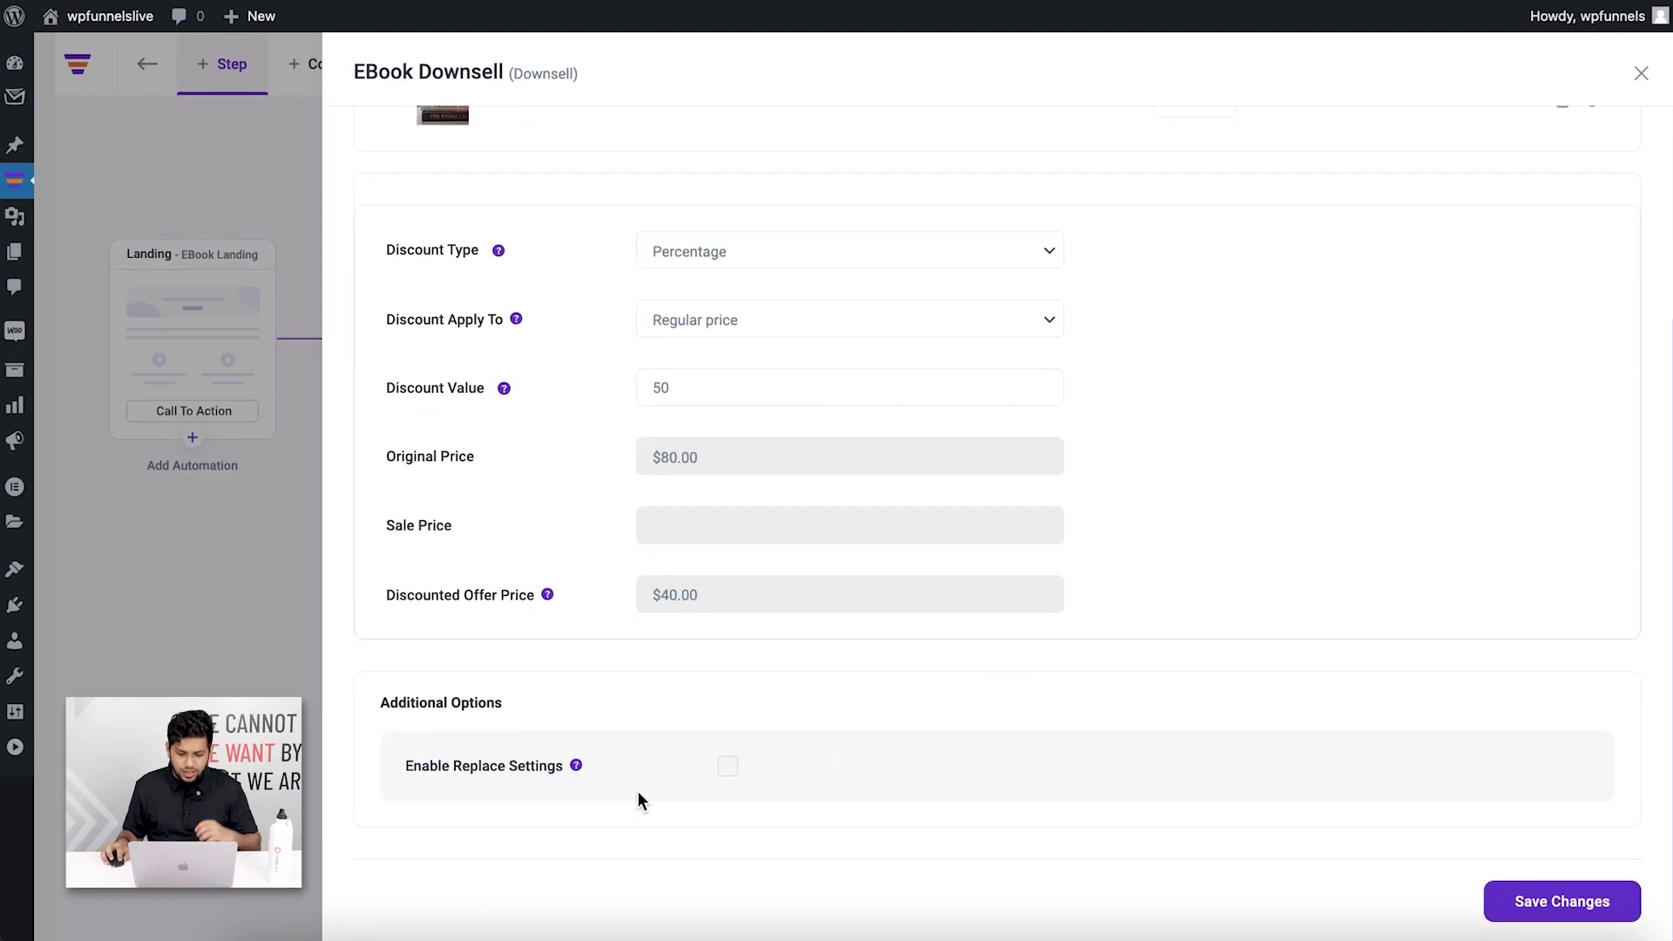
pyautogui.click(728, 767)
pyautogui.scroll(-3, 806, 732)
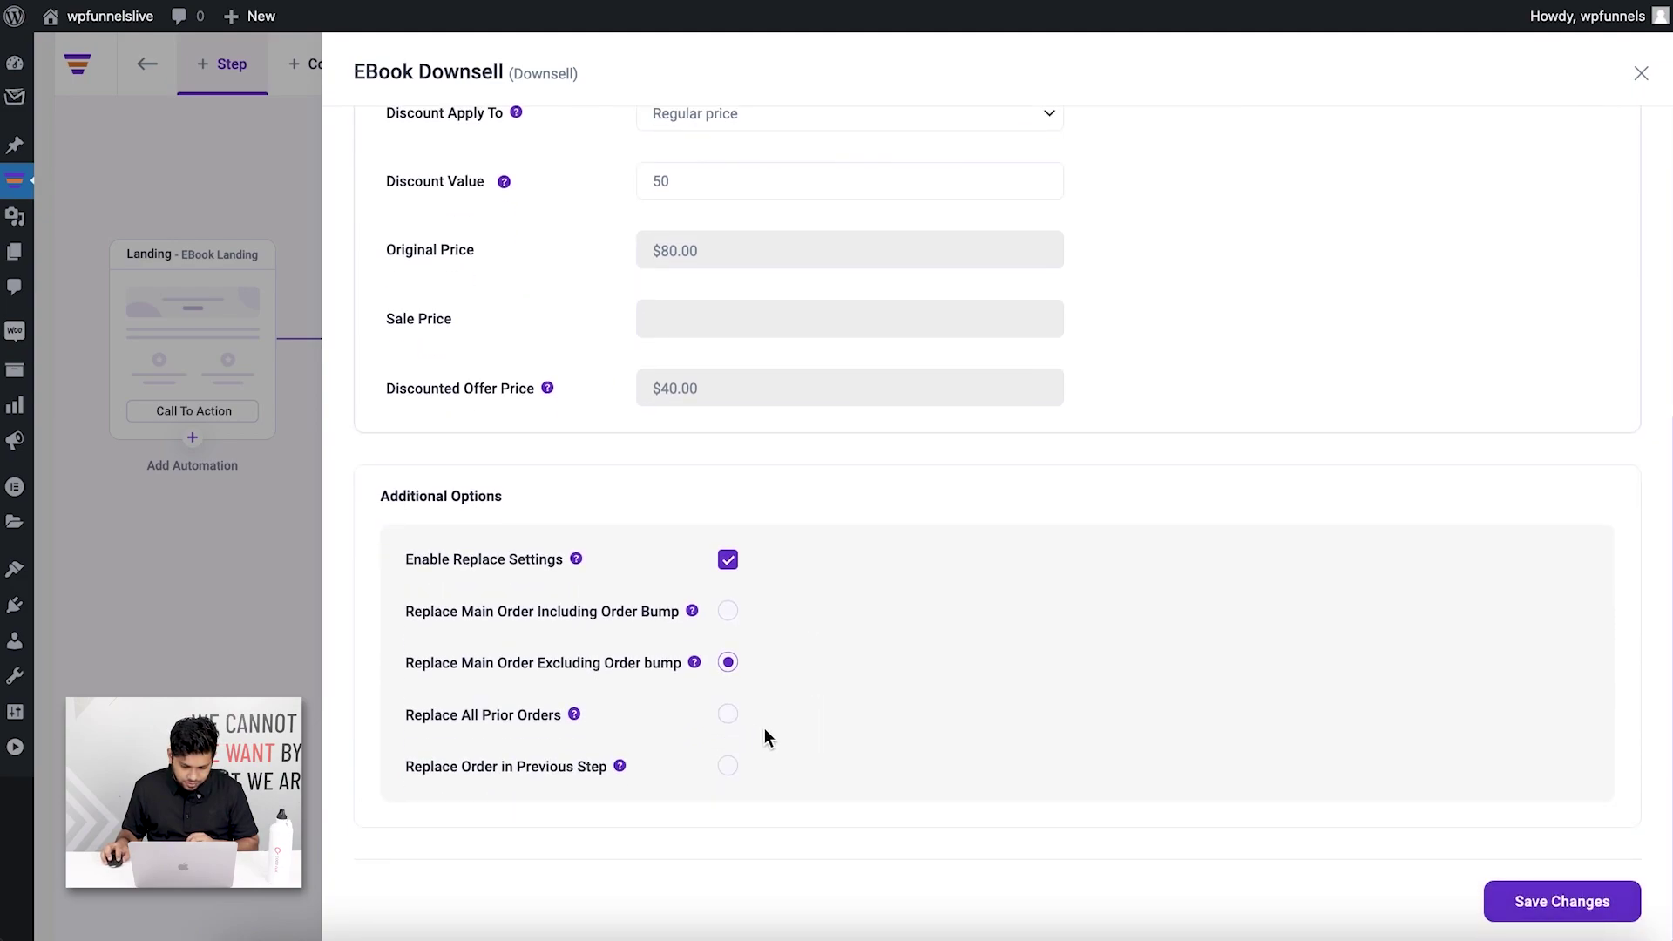
pyautogui.click(726, 715)
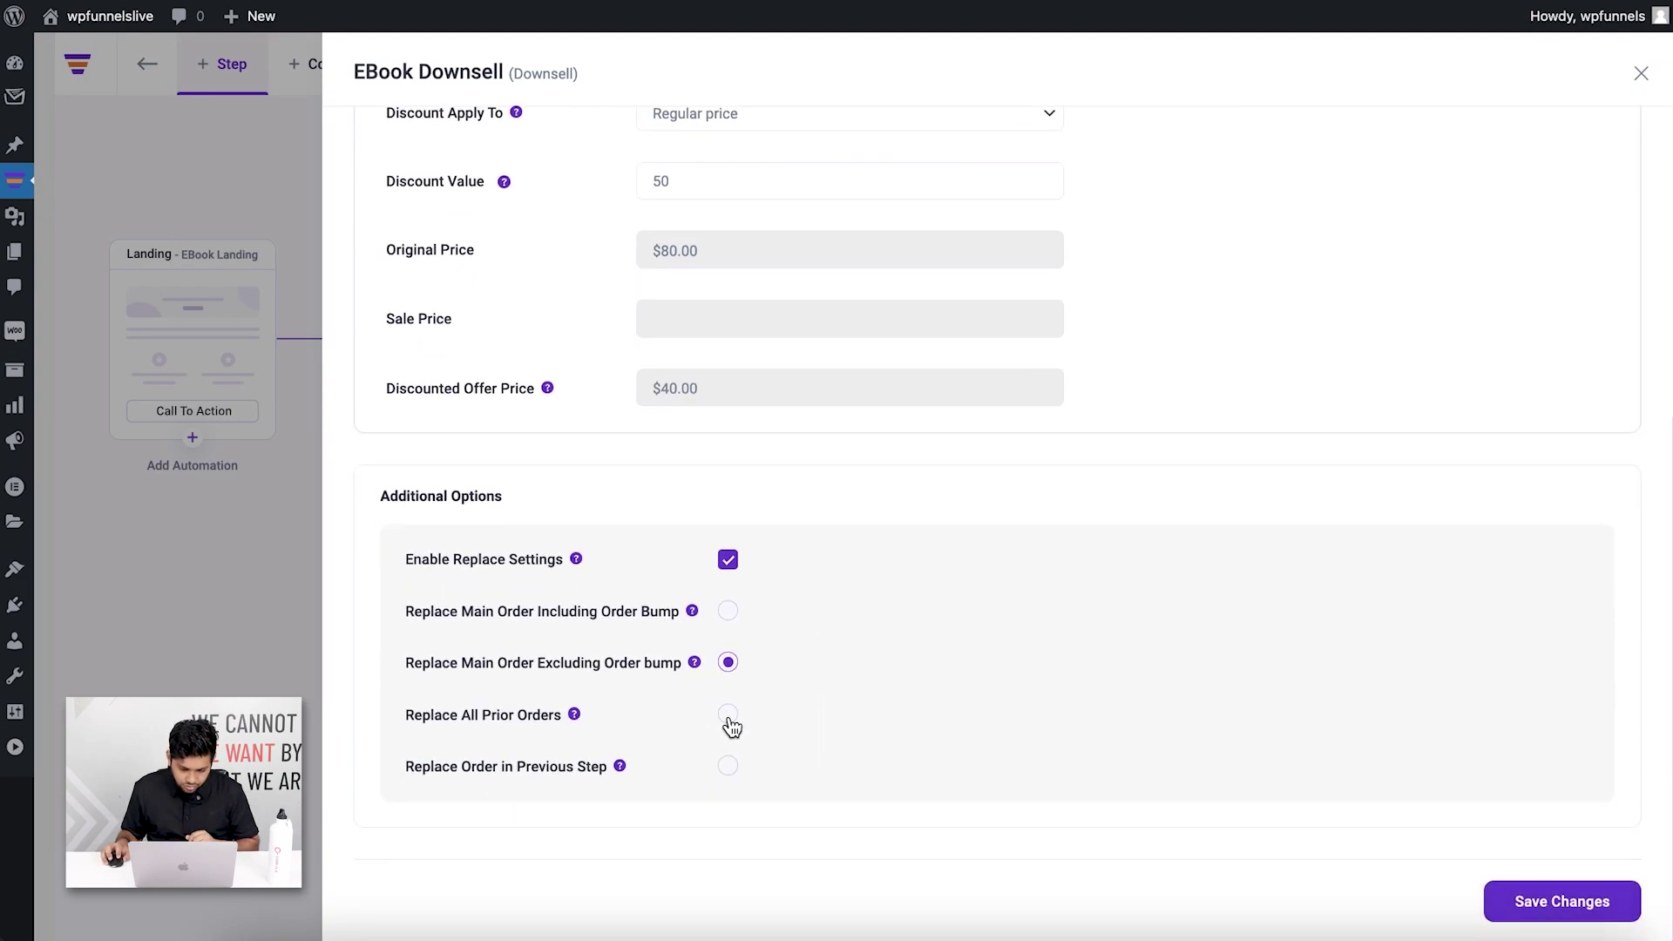
pyautogui.click(1556, 901)
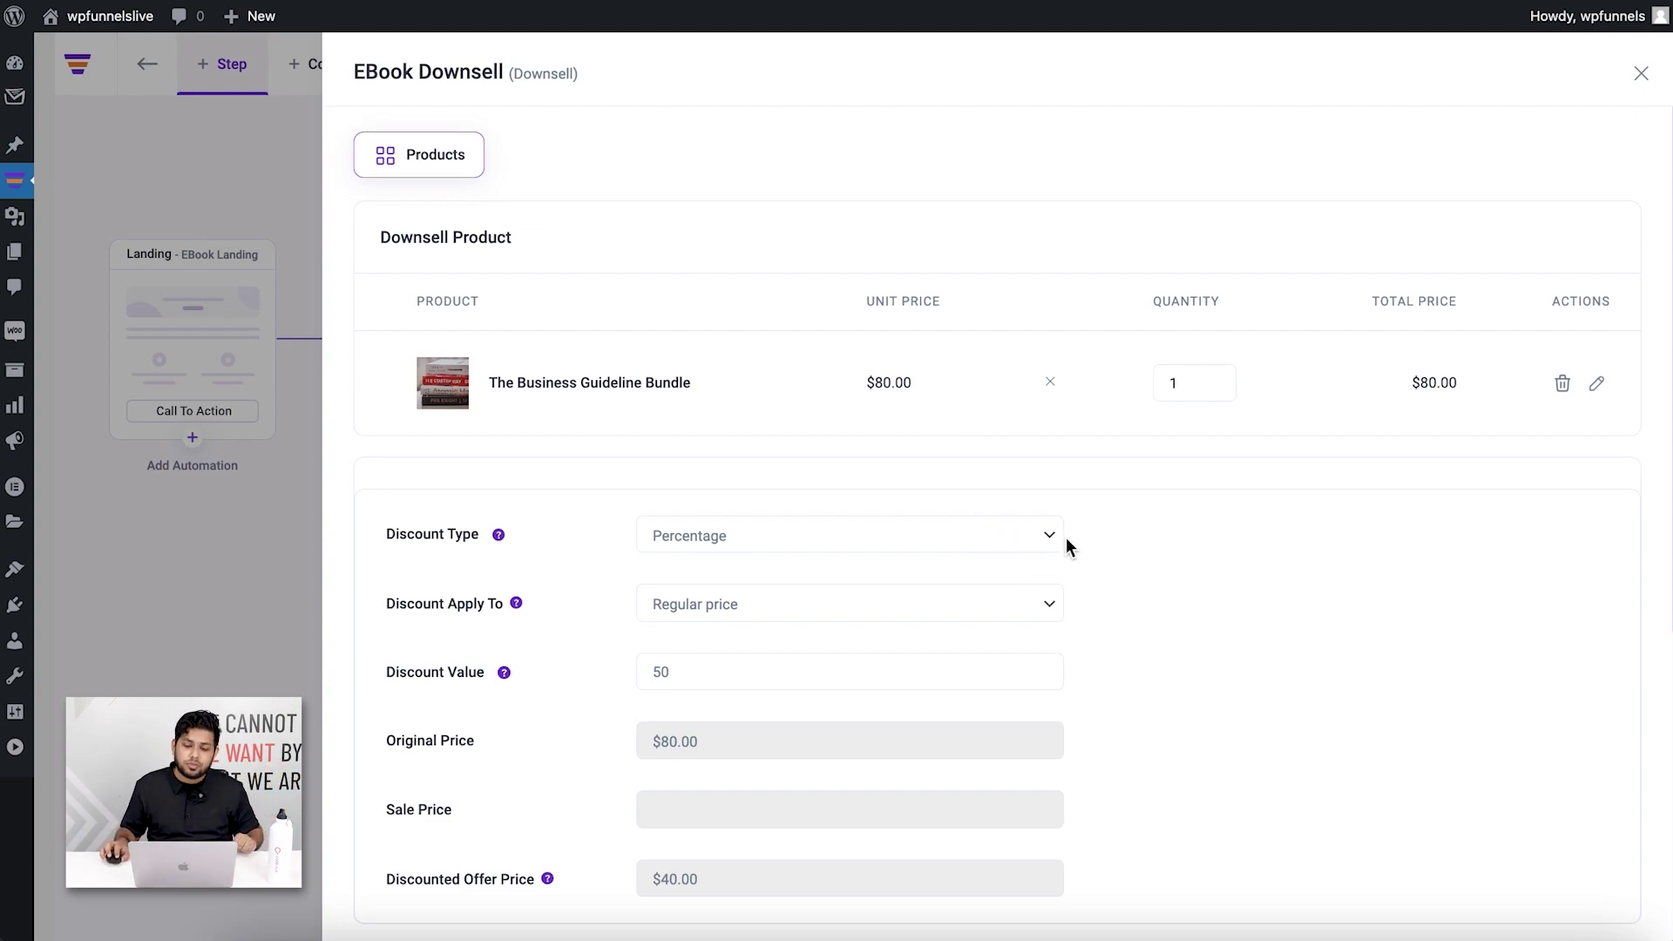
pyautogui.scroll(-2, 1218, 509)
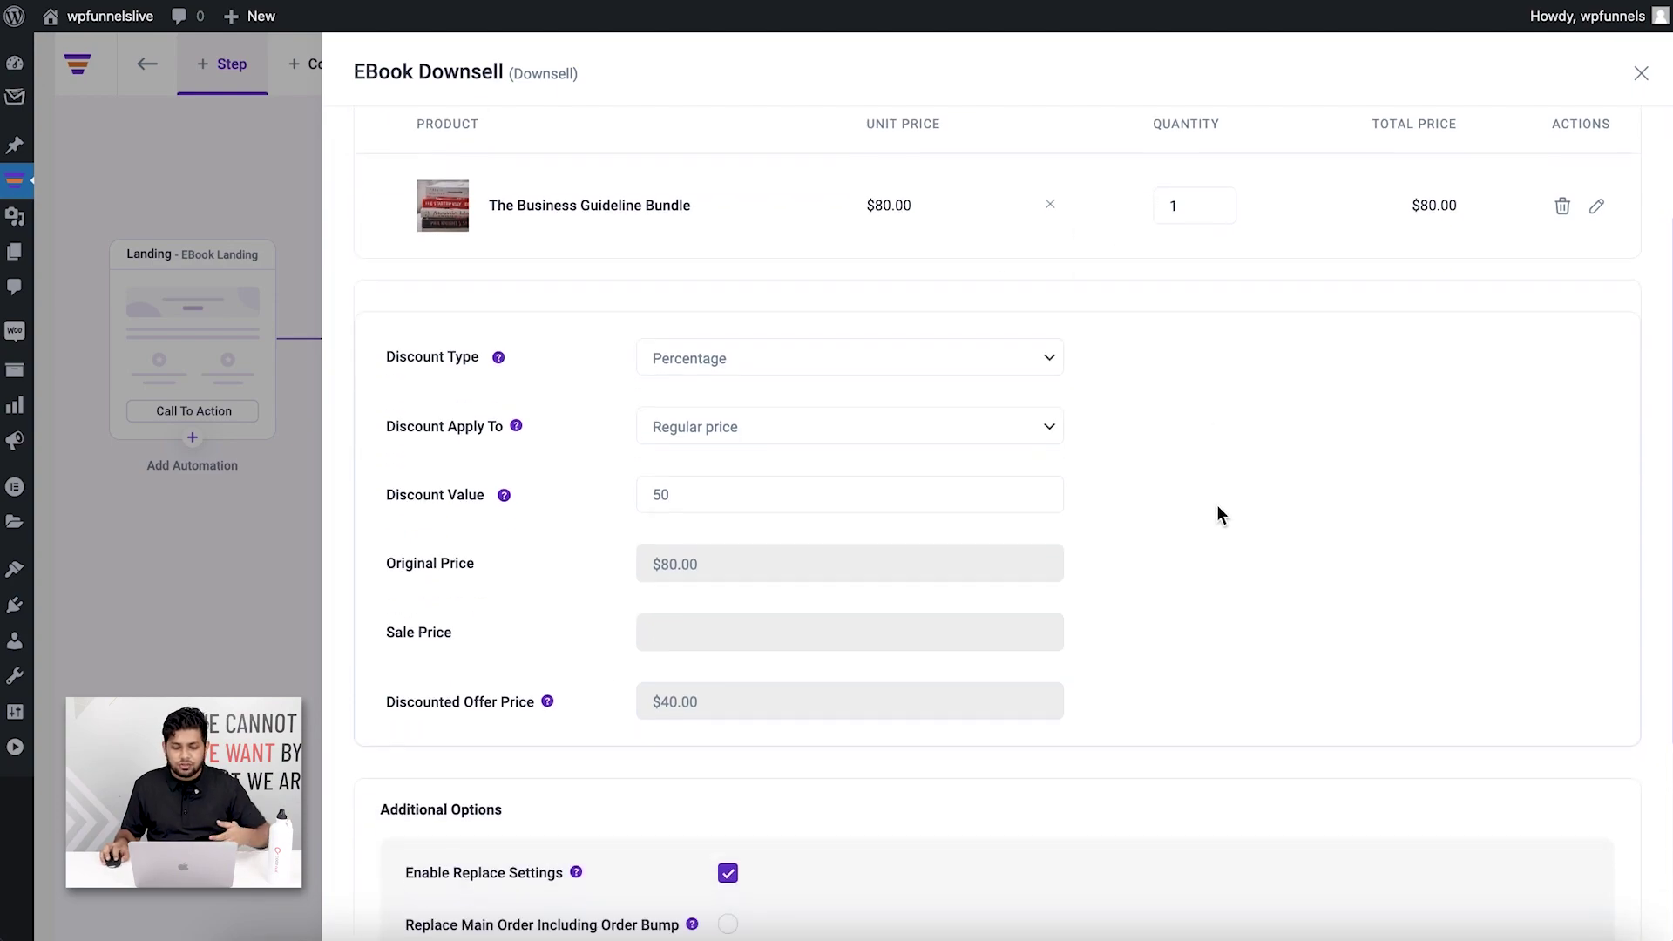
pyautogui.scroll(1, 1107, 553)
pyautogui.scroll(1, 1109, 542)
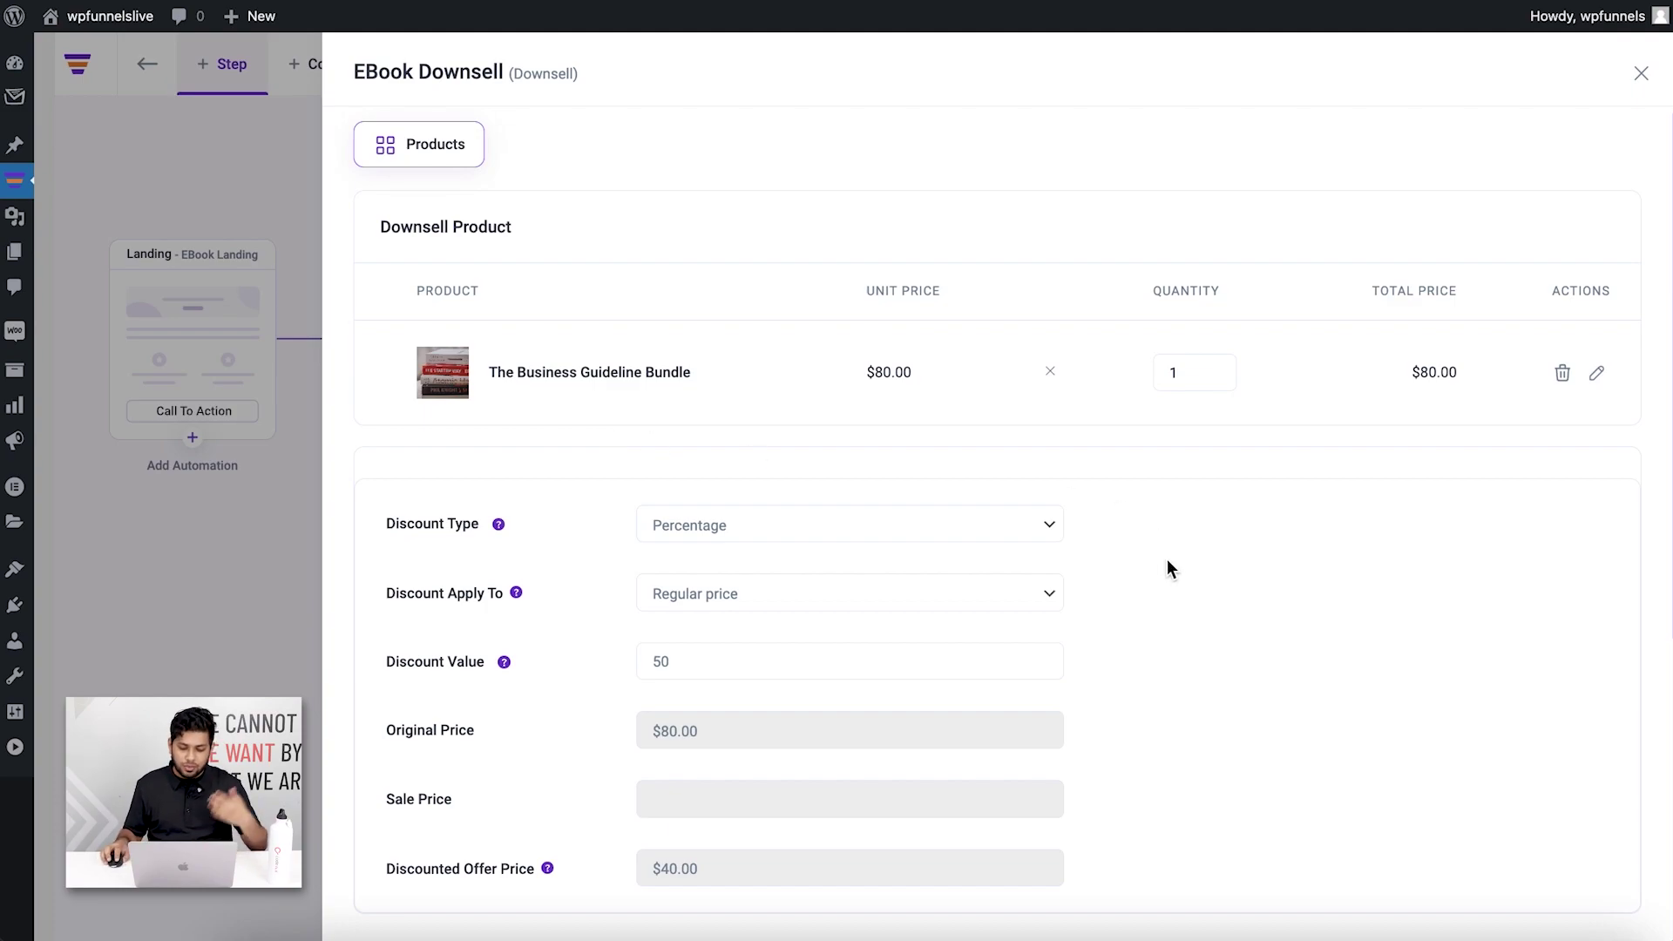
pyautogui.scroll(-5, 1159, 563)
pyautogui.scroll(5, 1095, 555)
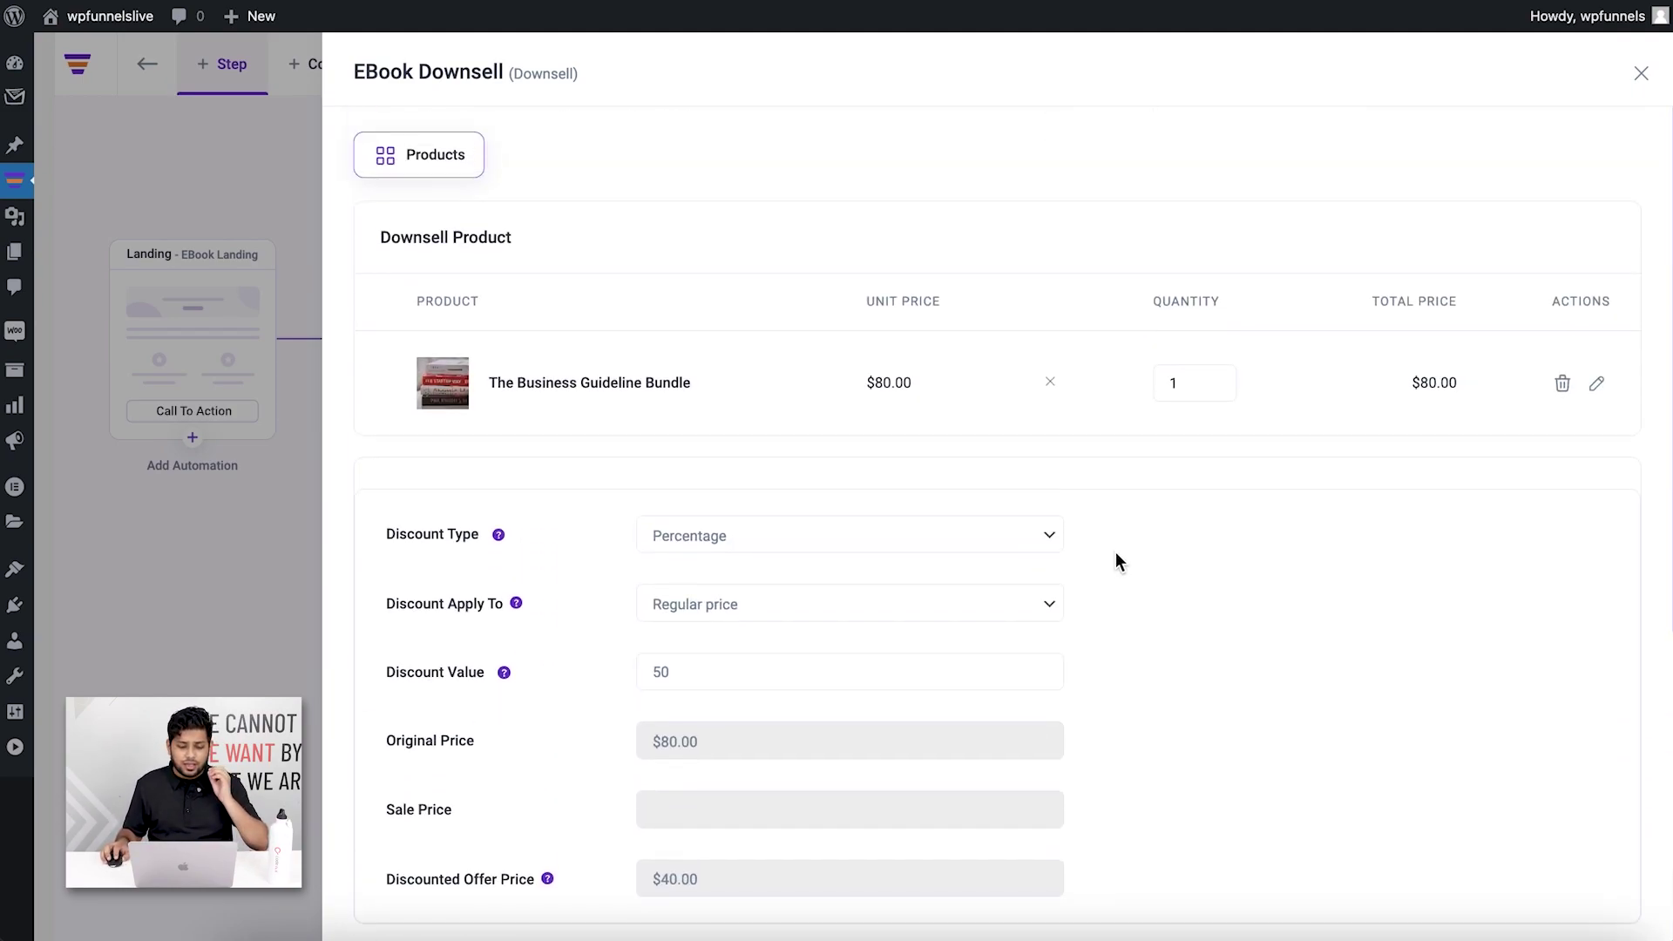
pyautogui.scroll(-6, 1144, 554)
pyautogui.click(1527, 884)
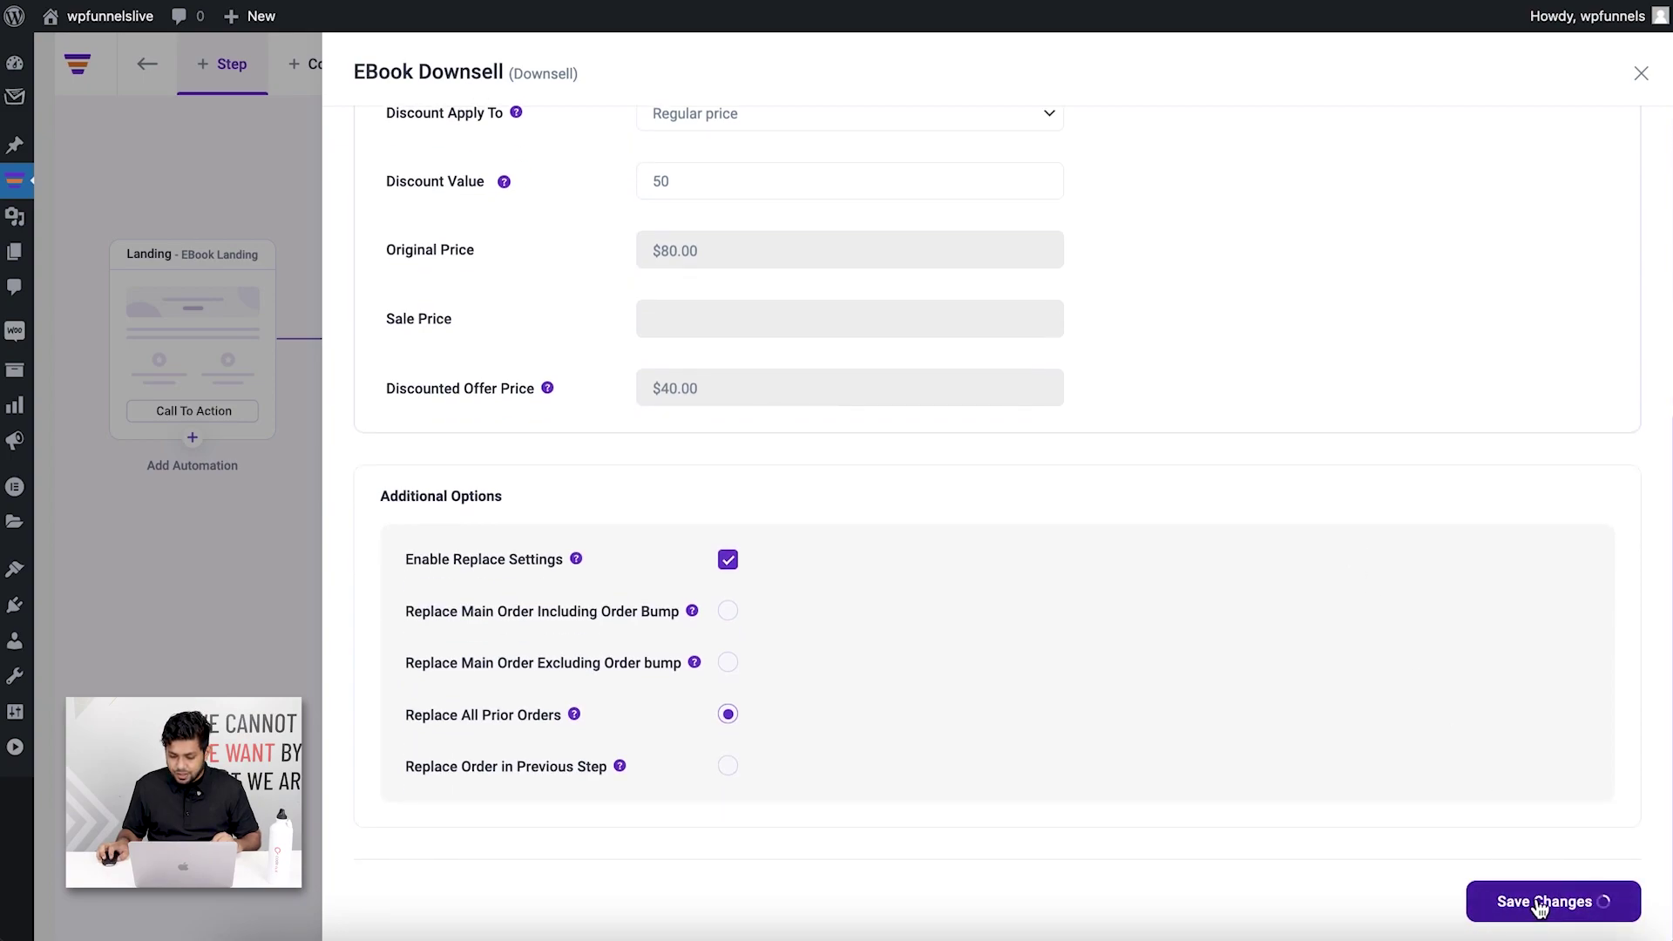
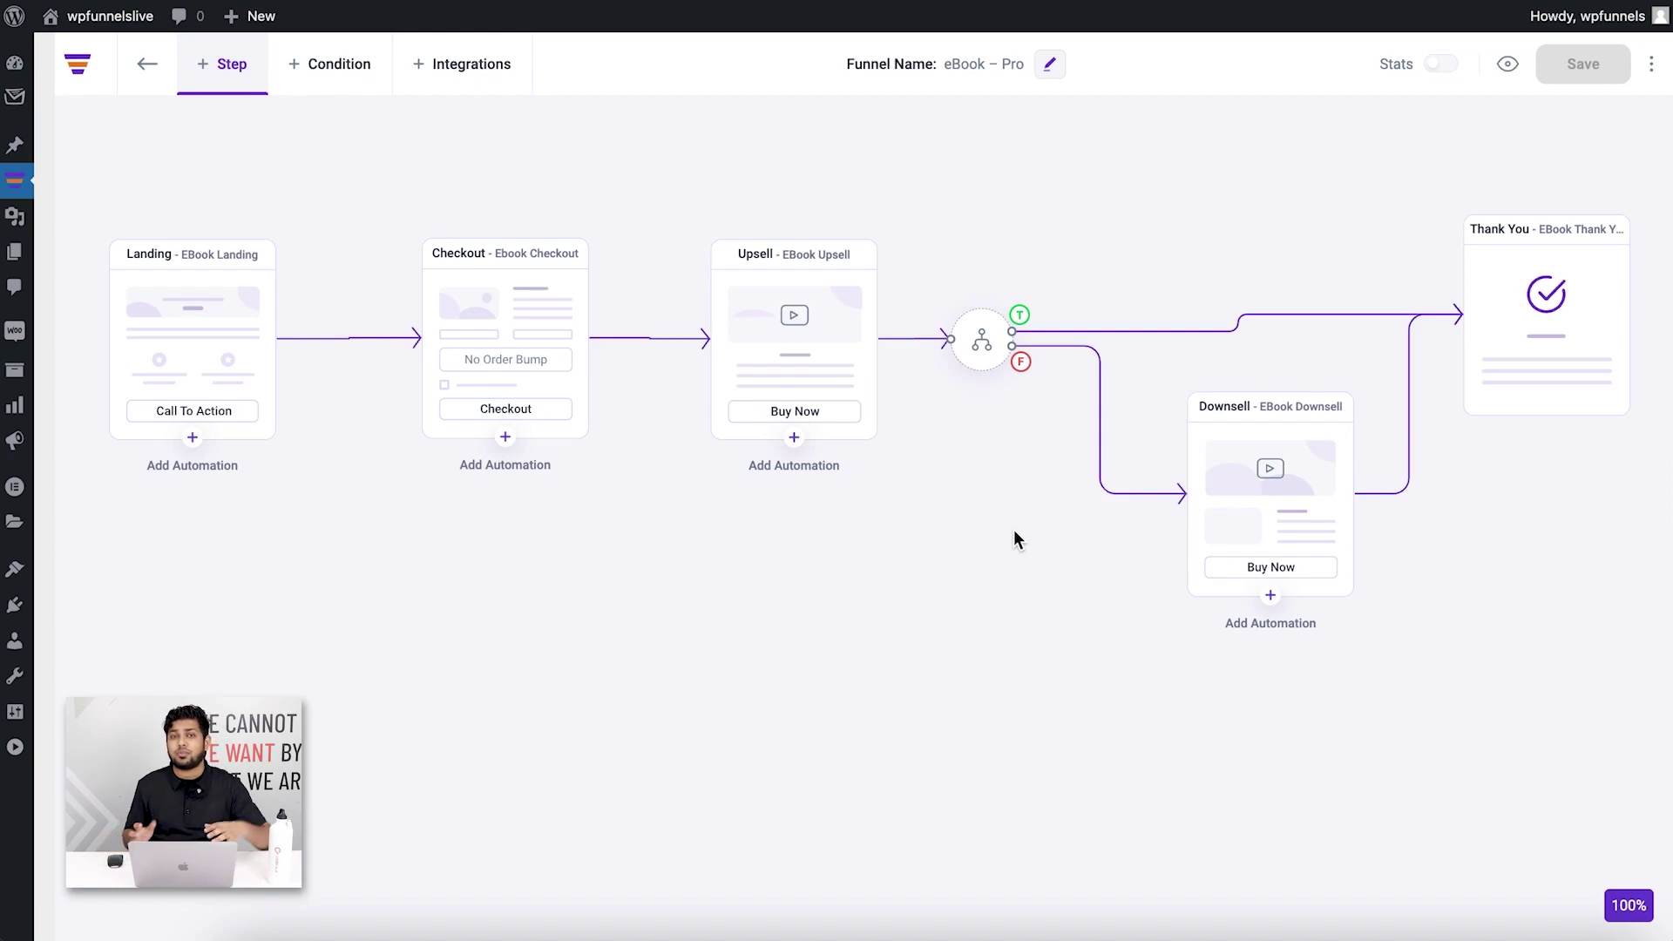
# Add an Add To List(s) automation to the Checkout step, with the condition Checkout order Is Accepted
pyautogui.click(505, 437)
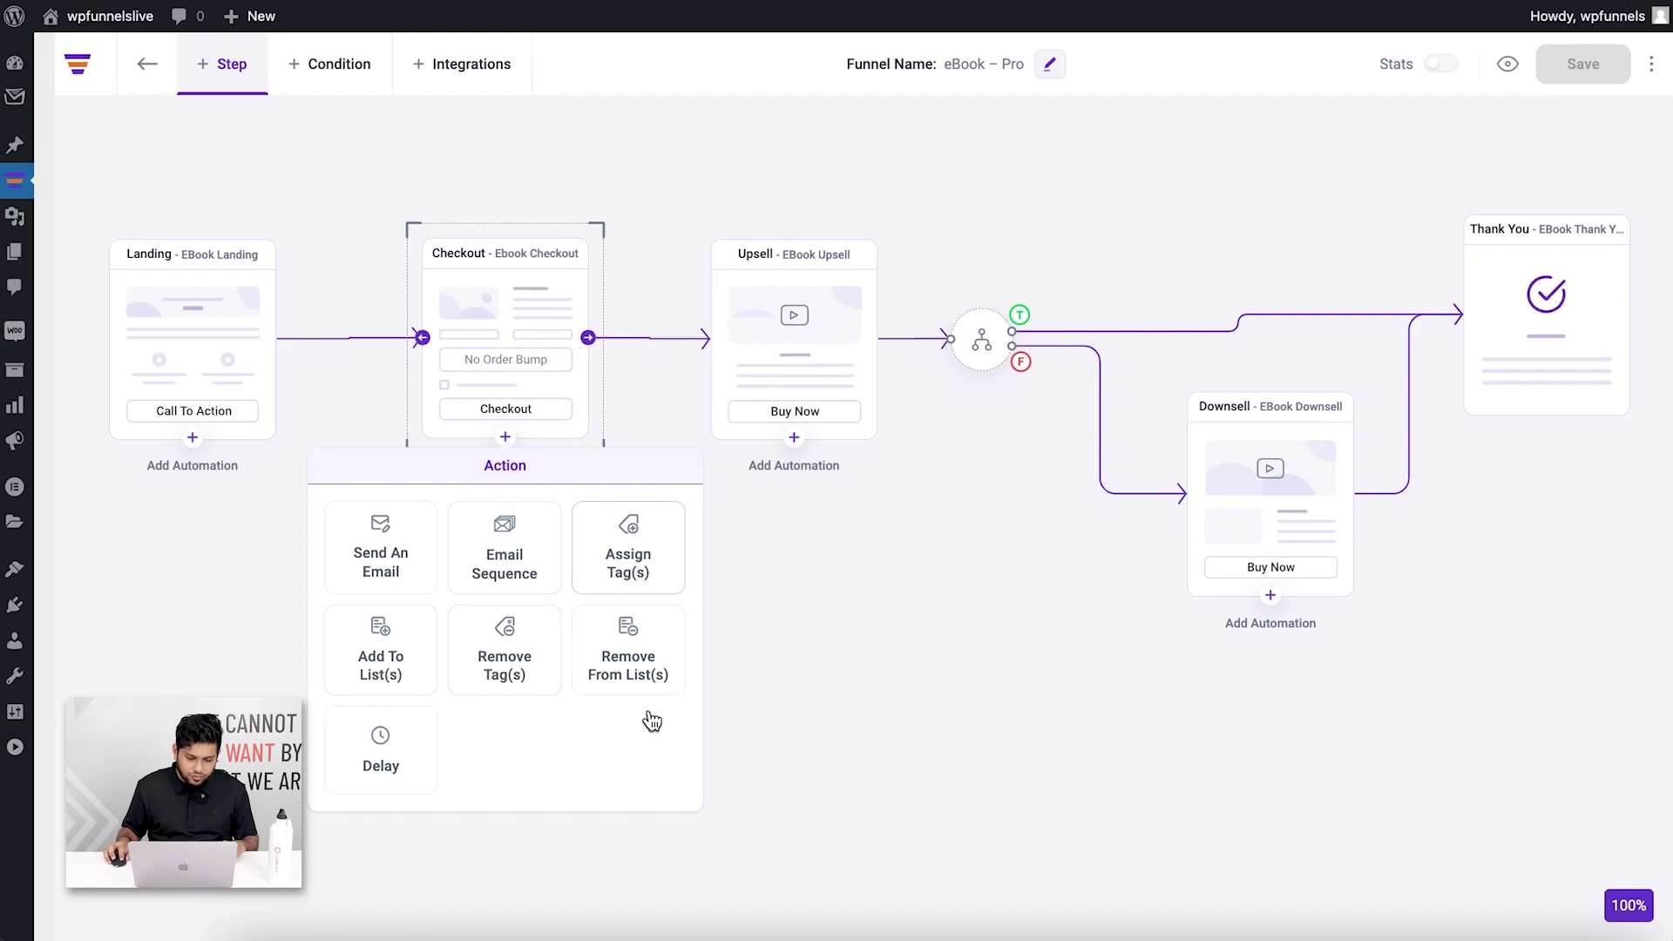
pyautogui.click(384, 669)
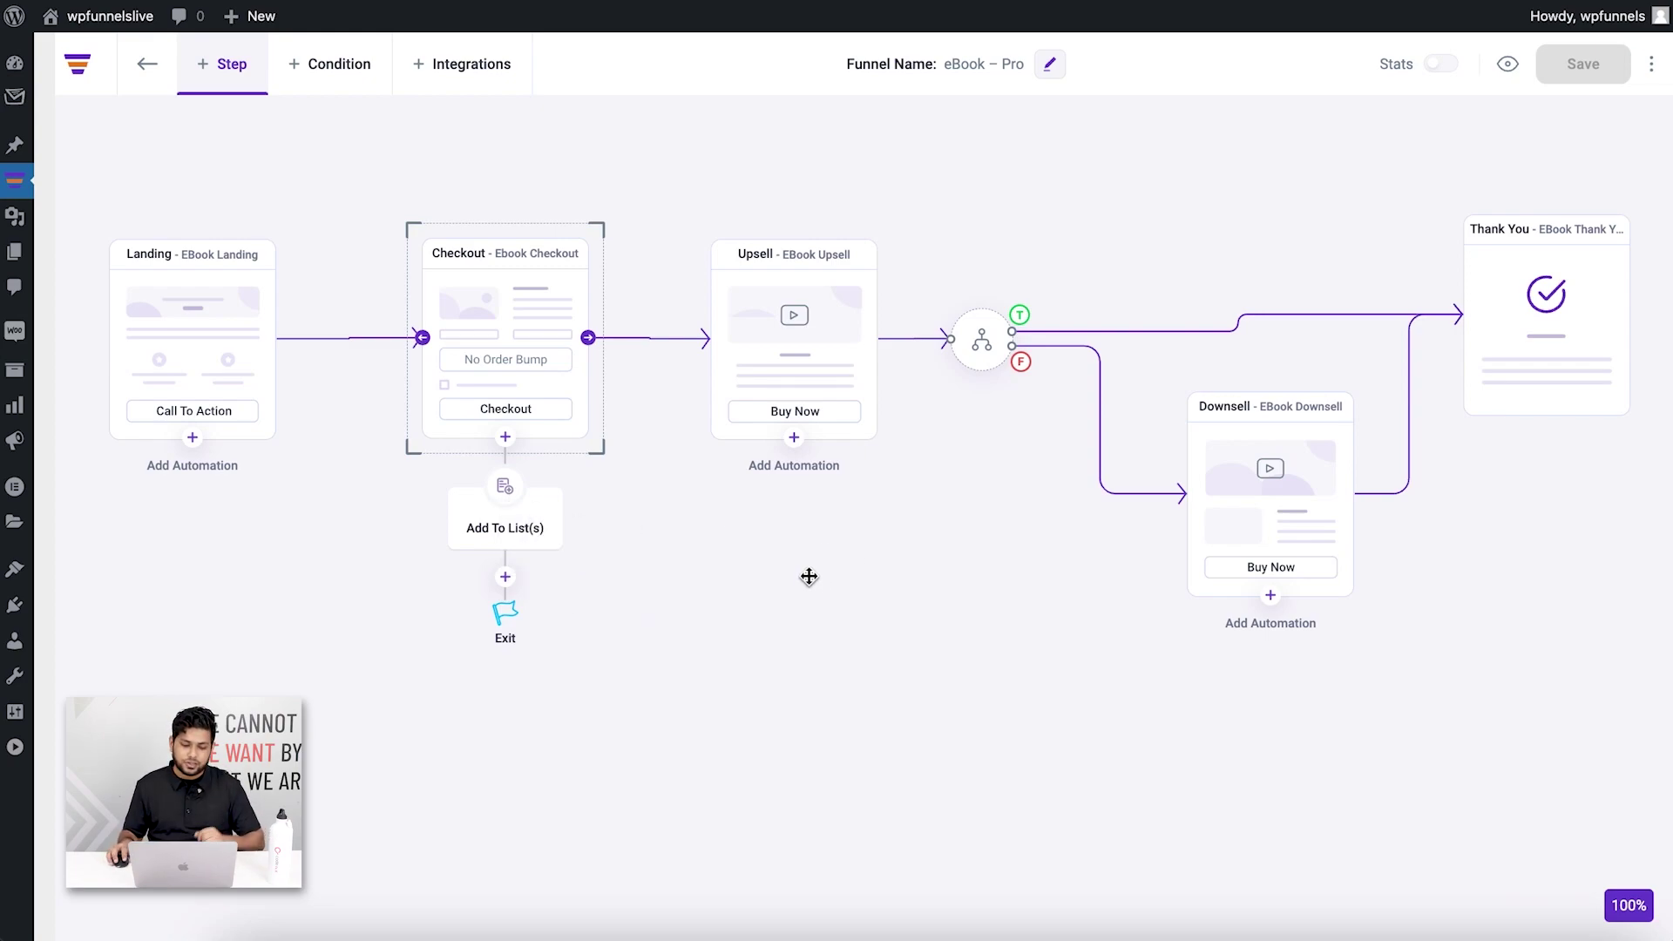
pyautogui.moveTo(503, 526)
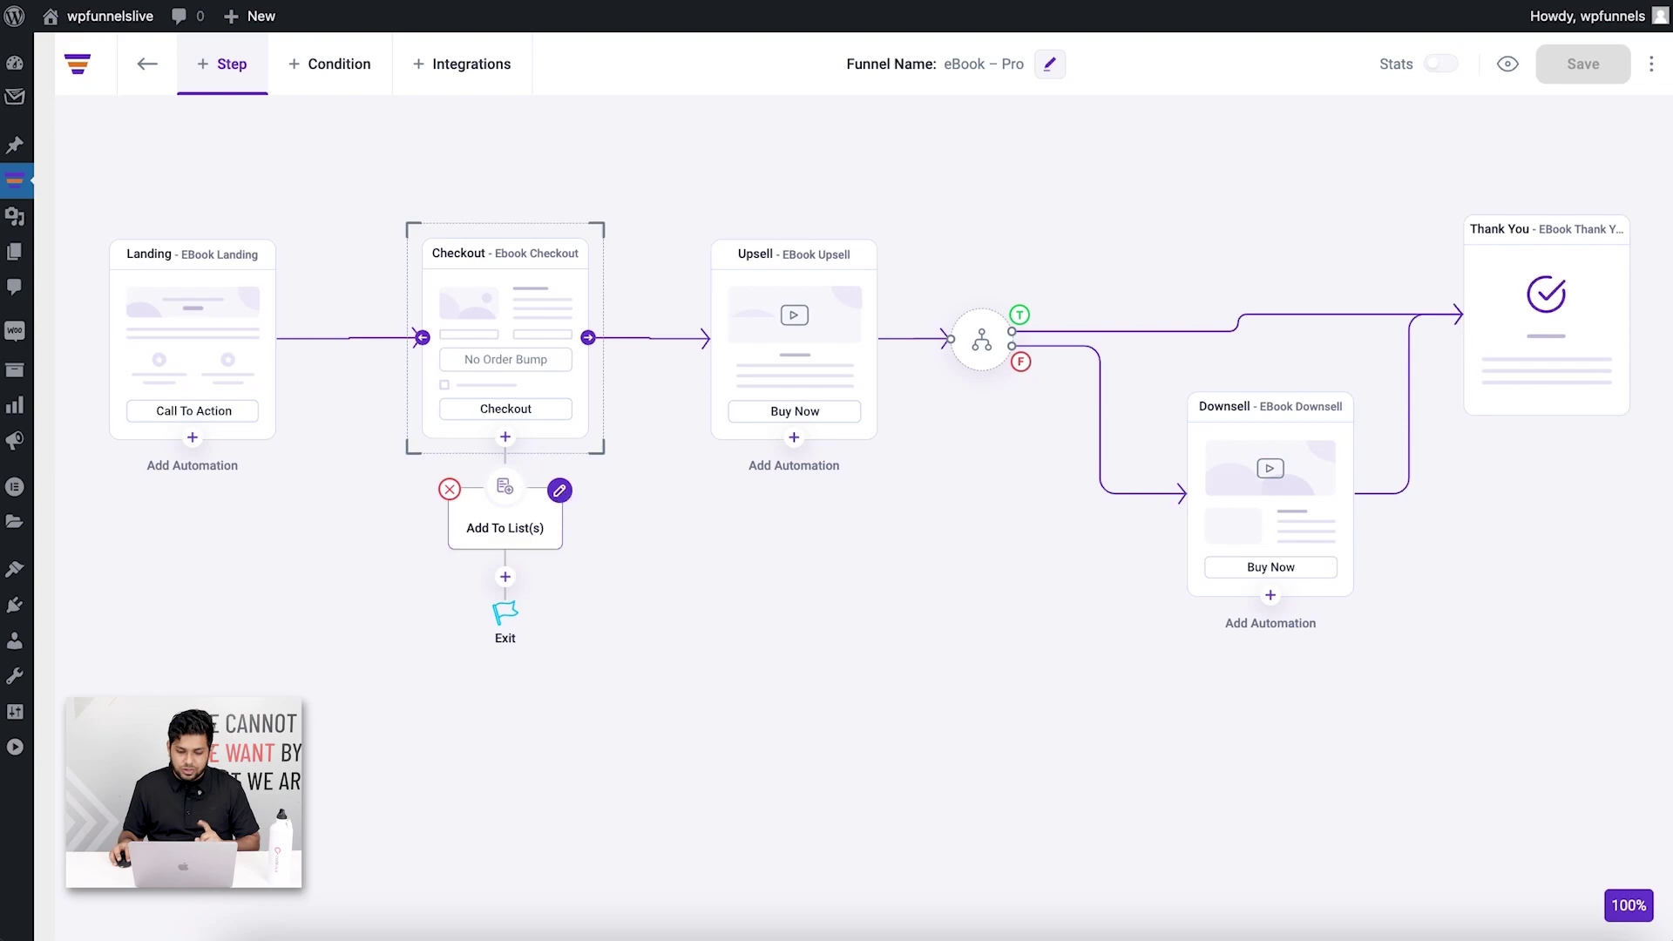
pyautogui.click(560, 492)
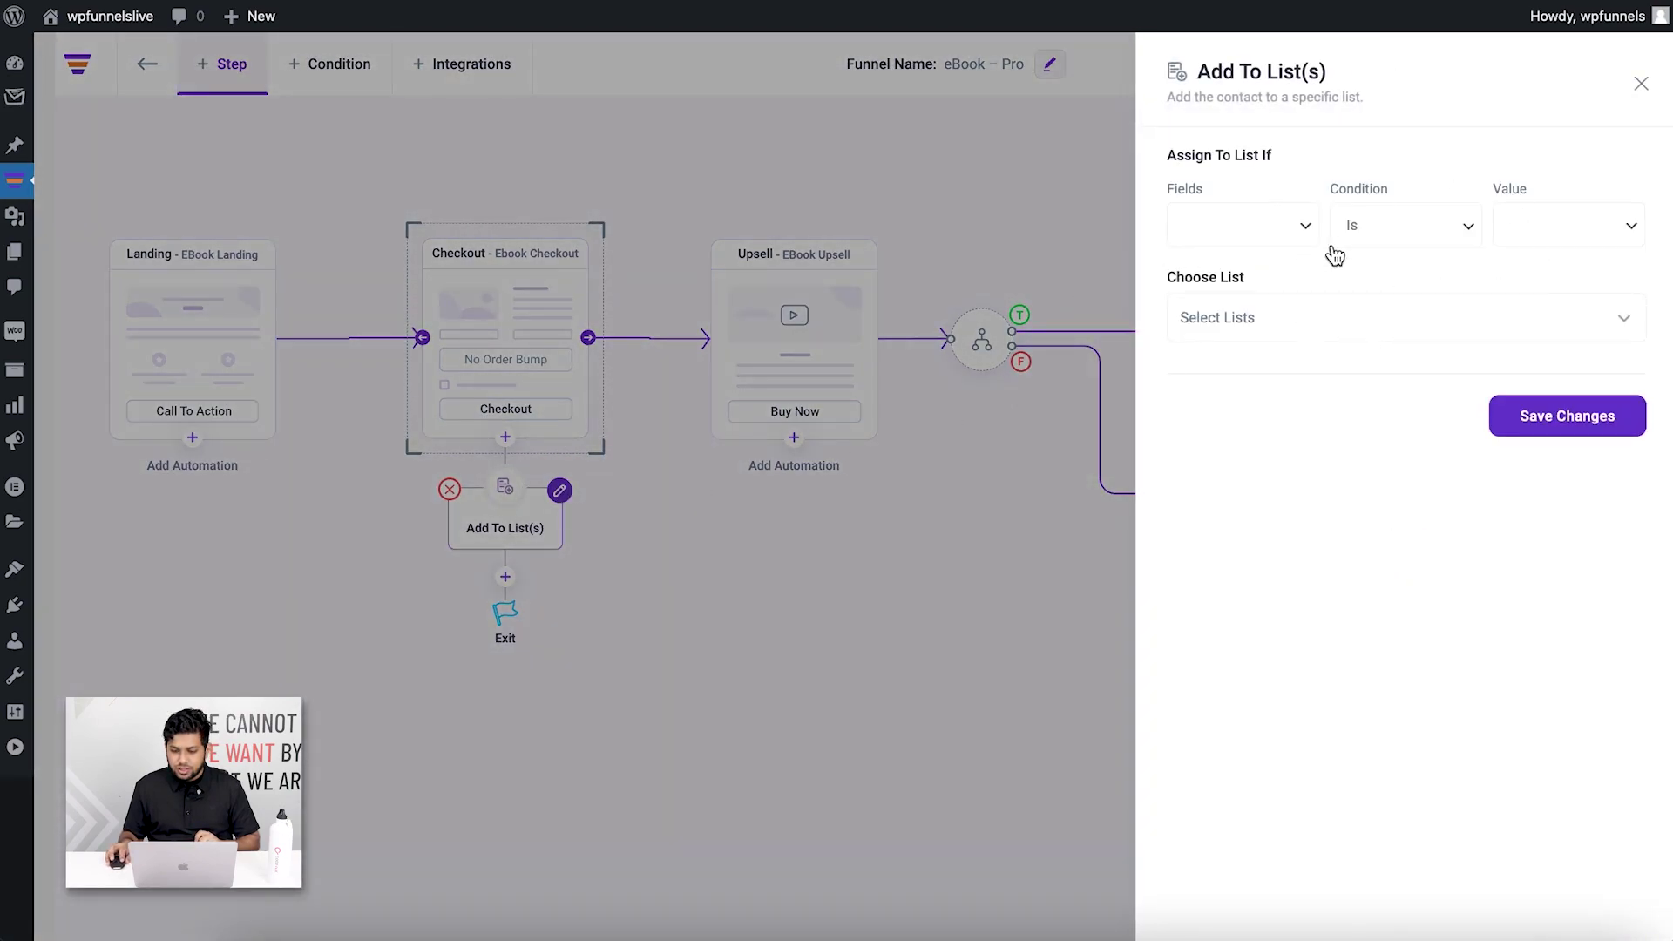
pyautogui.click(1265, 231)
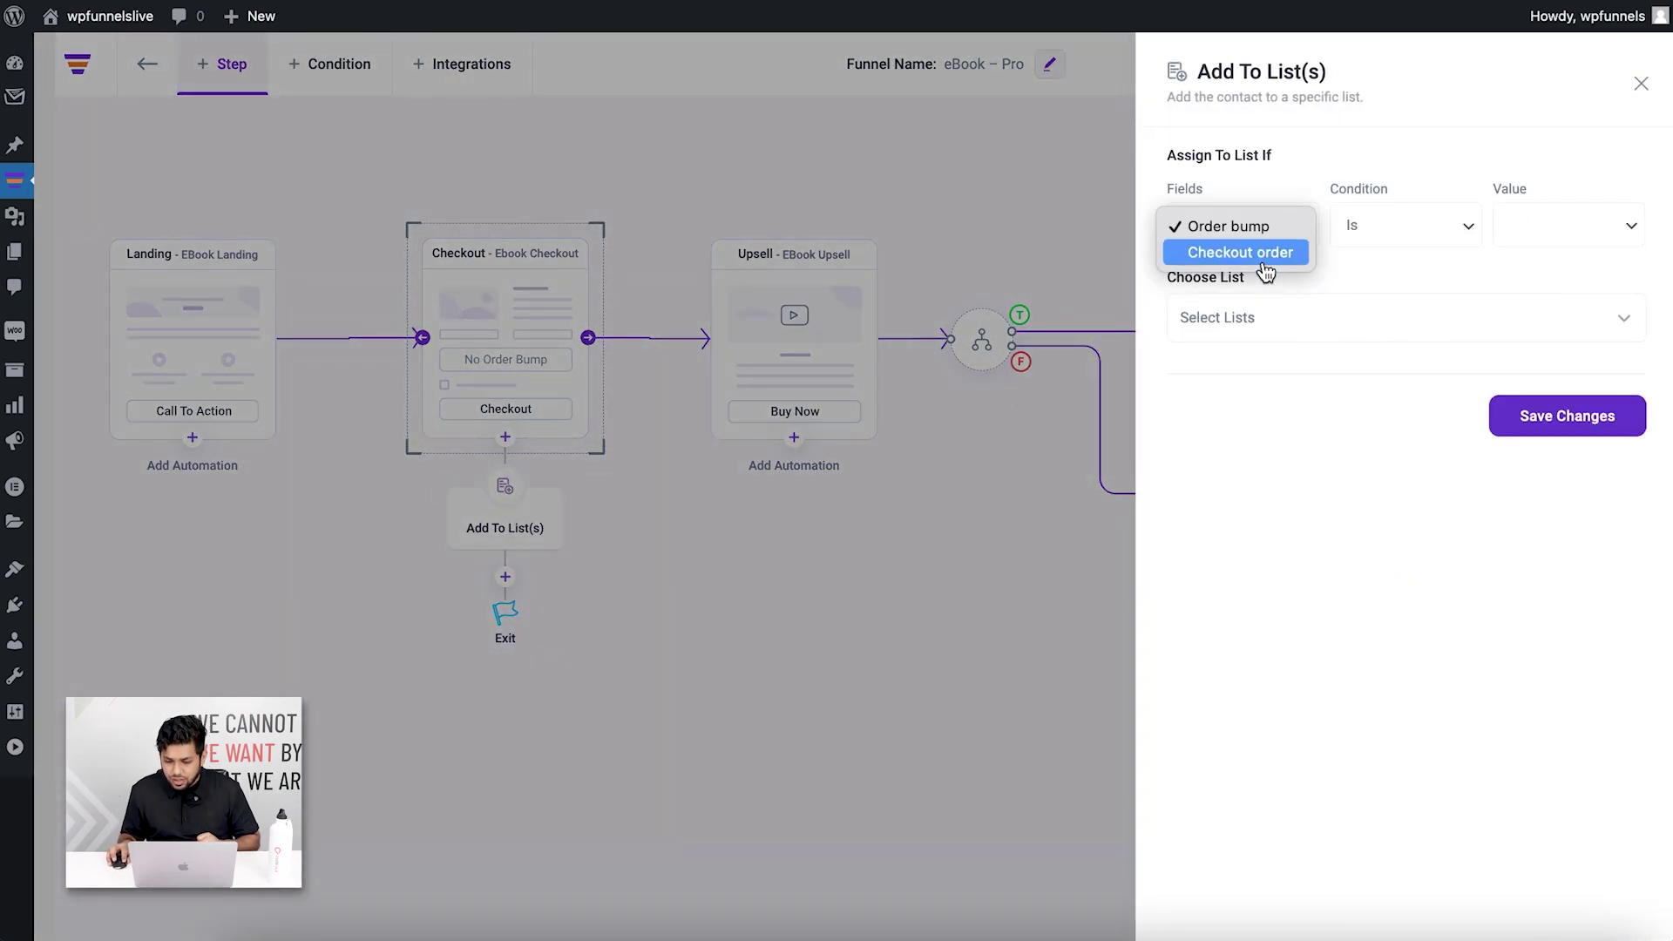
pyautogui.click(1307, 259)
pyautogui.click(1549, 233)
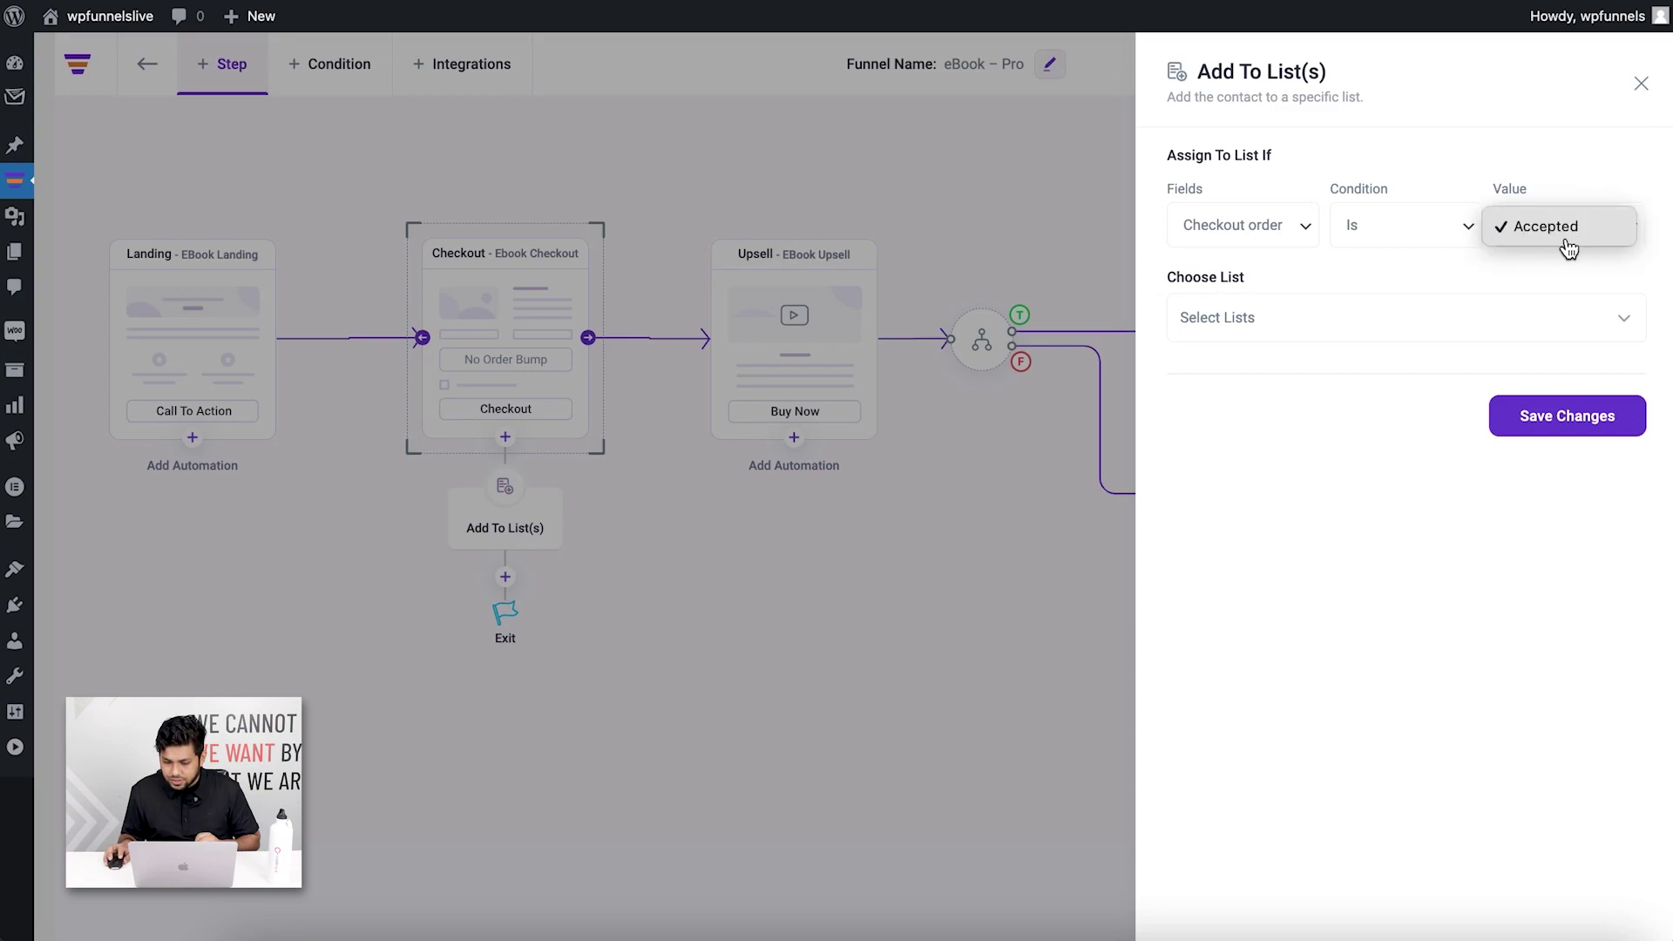
pyautogui.click(1408, 370)
# Choose the Book Offer 1 list for the checkout automation, then save and close its settings
pyautogui.click(1272, 337)
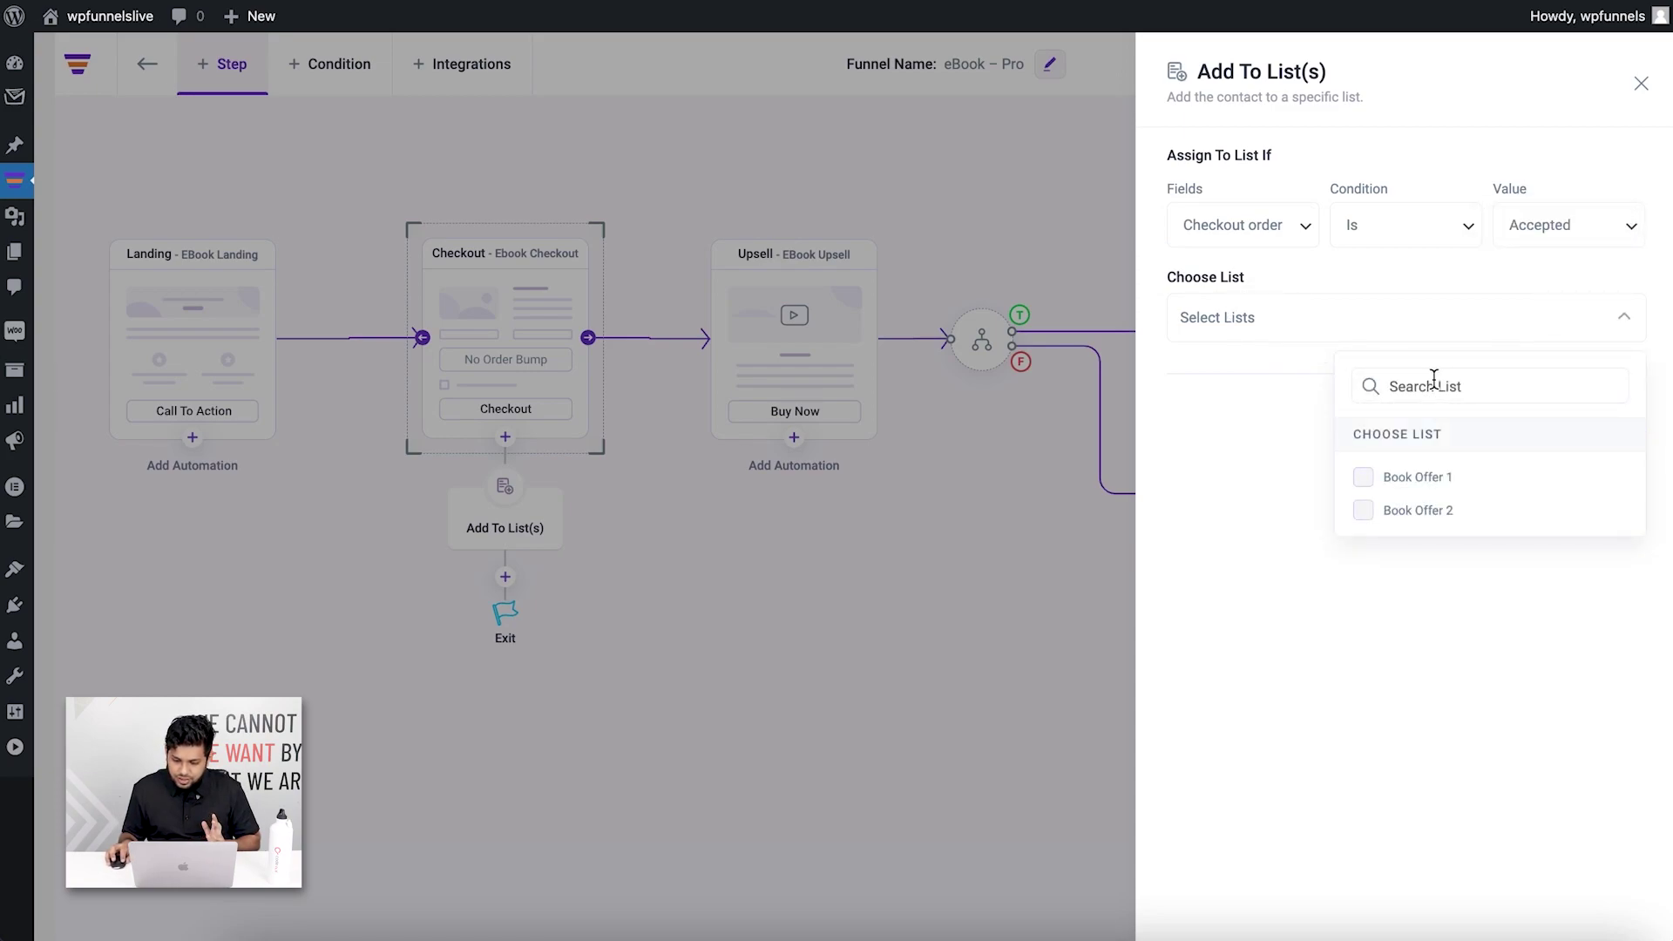
pyautogui.click(1363, 478)
pyautogui.click(1377, 622)
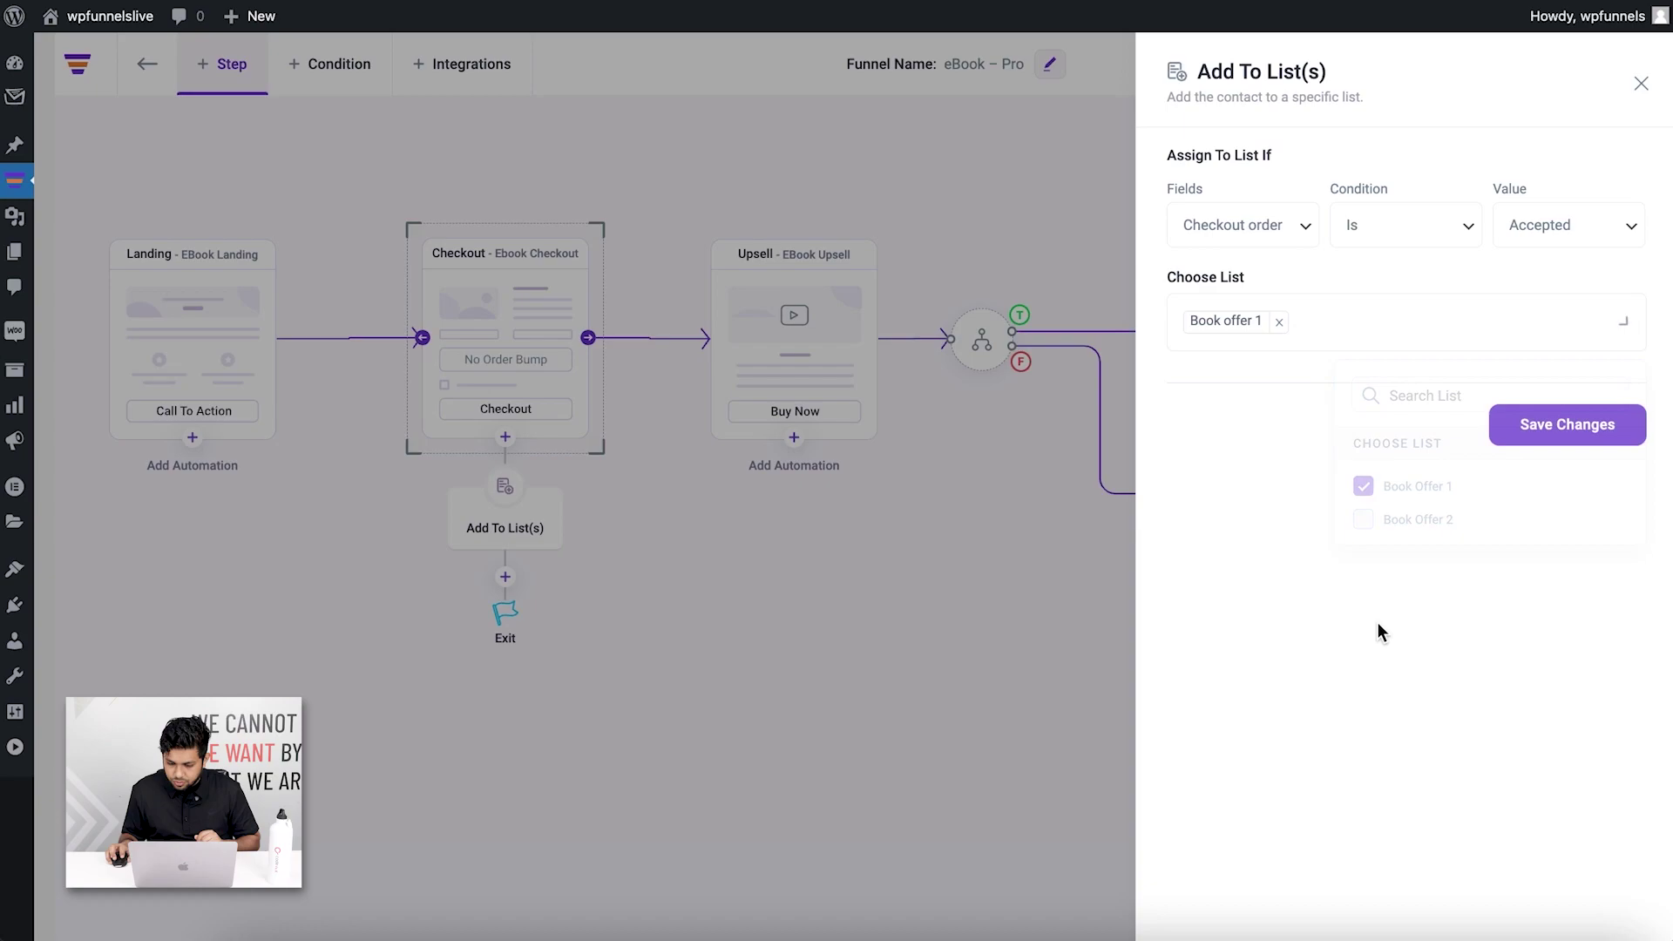
pyautogui.click(1560, 427)
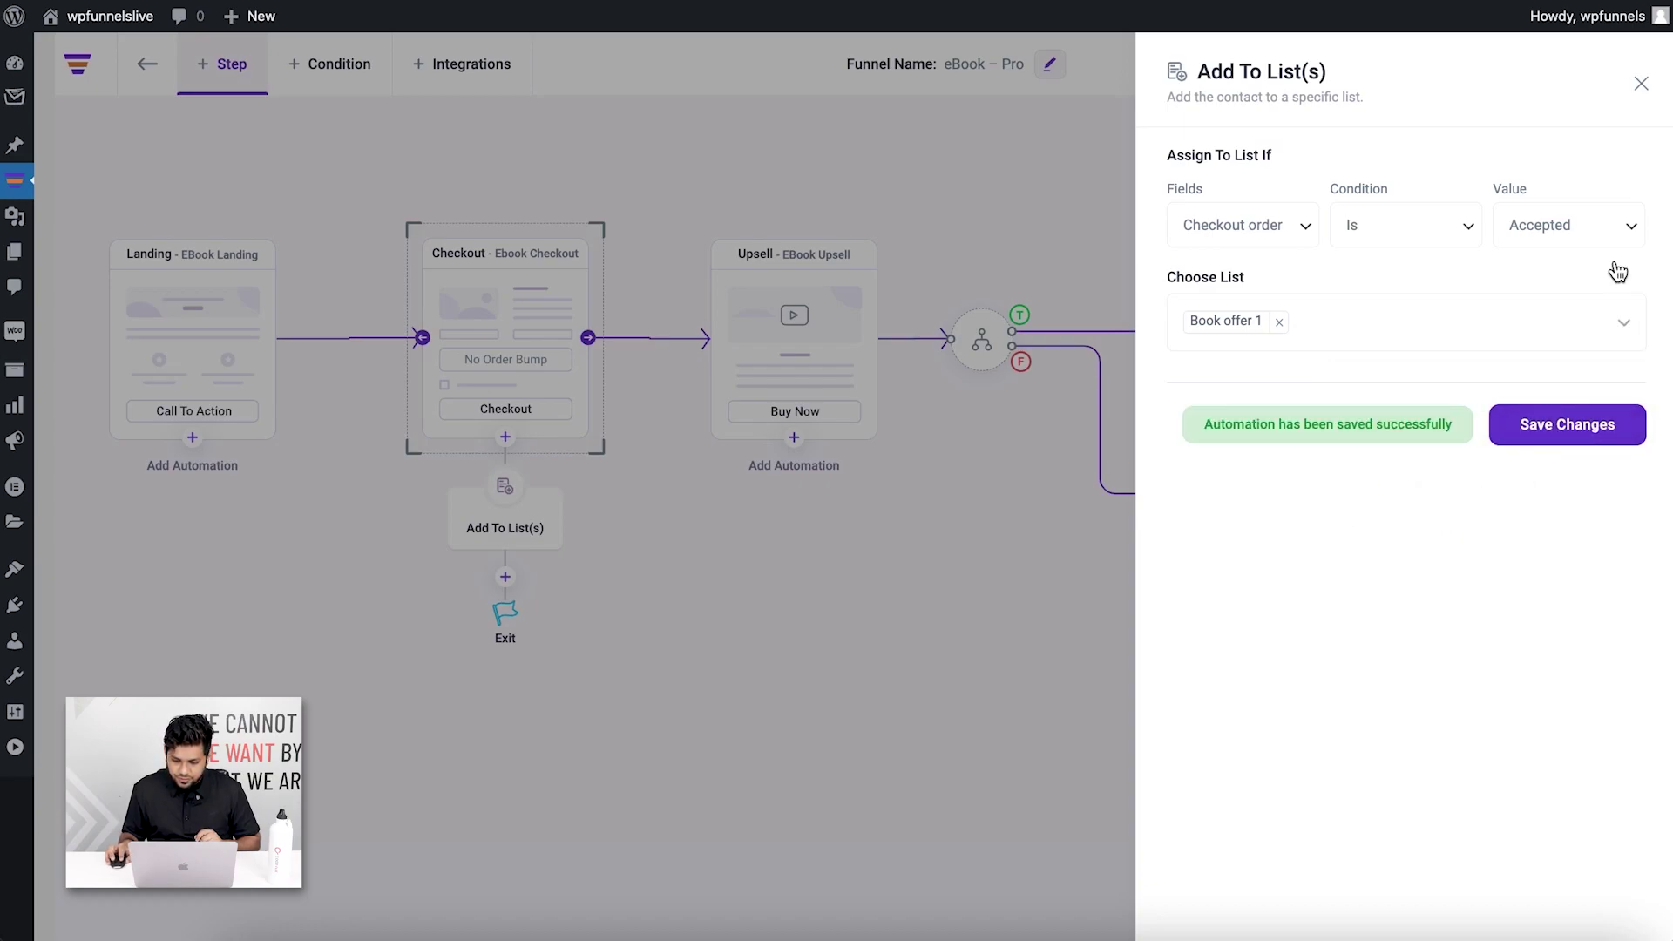
pyautogui.click(1639, 87)
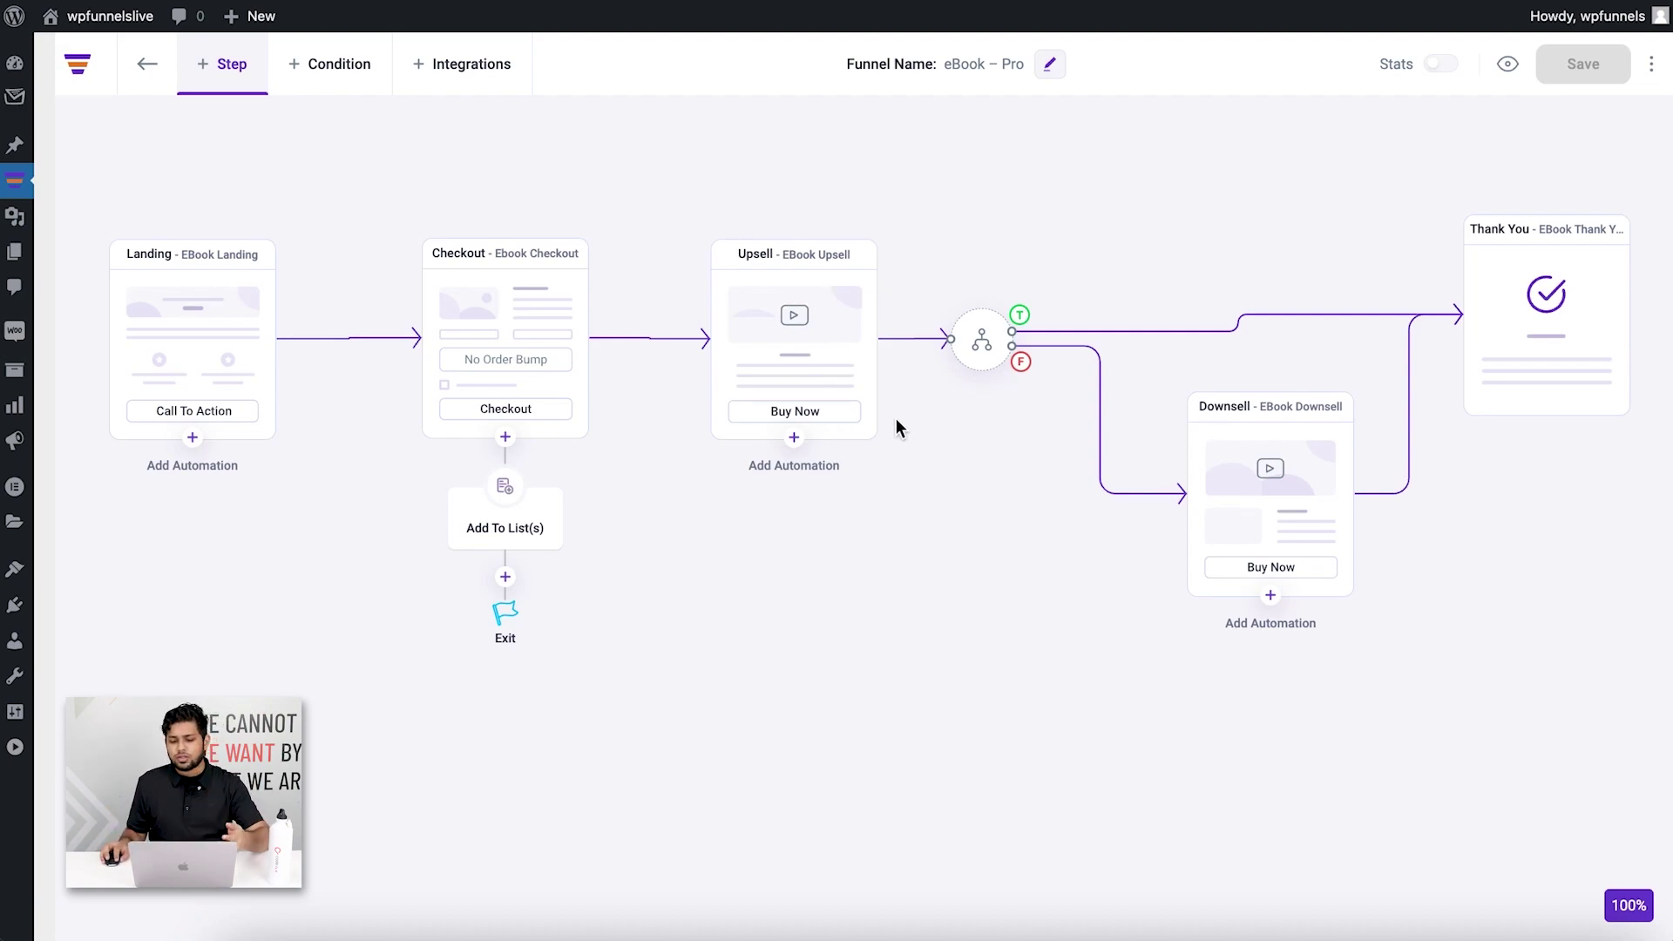
# Add a Delay automation to the Upsell step, with the condition Upsell Is Rejected
pyautogui.click(794, 438)
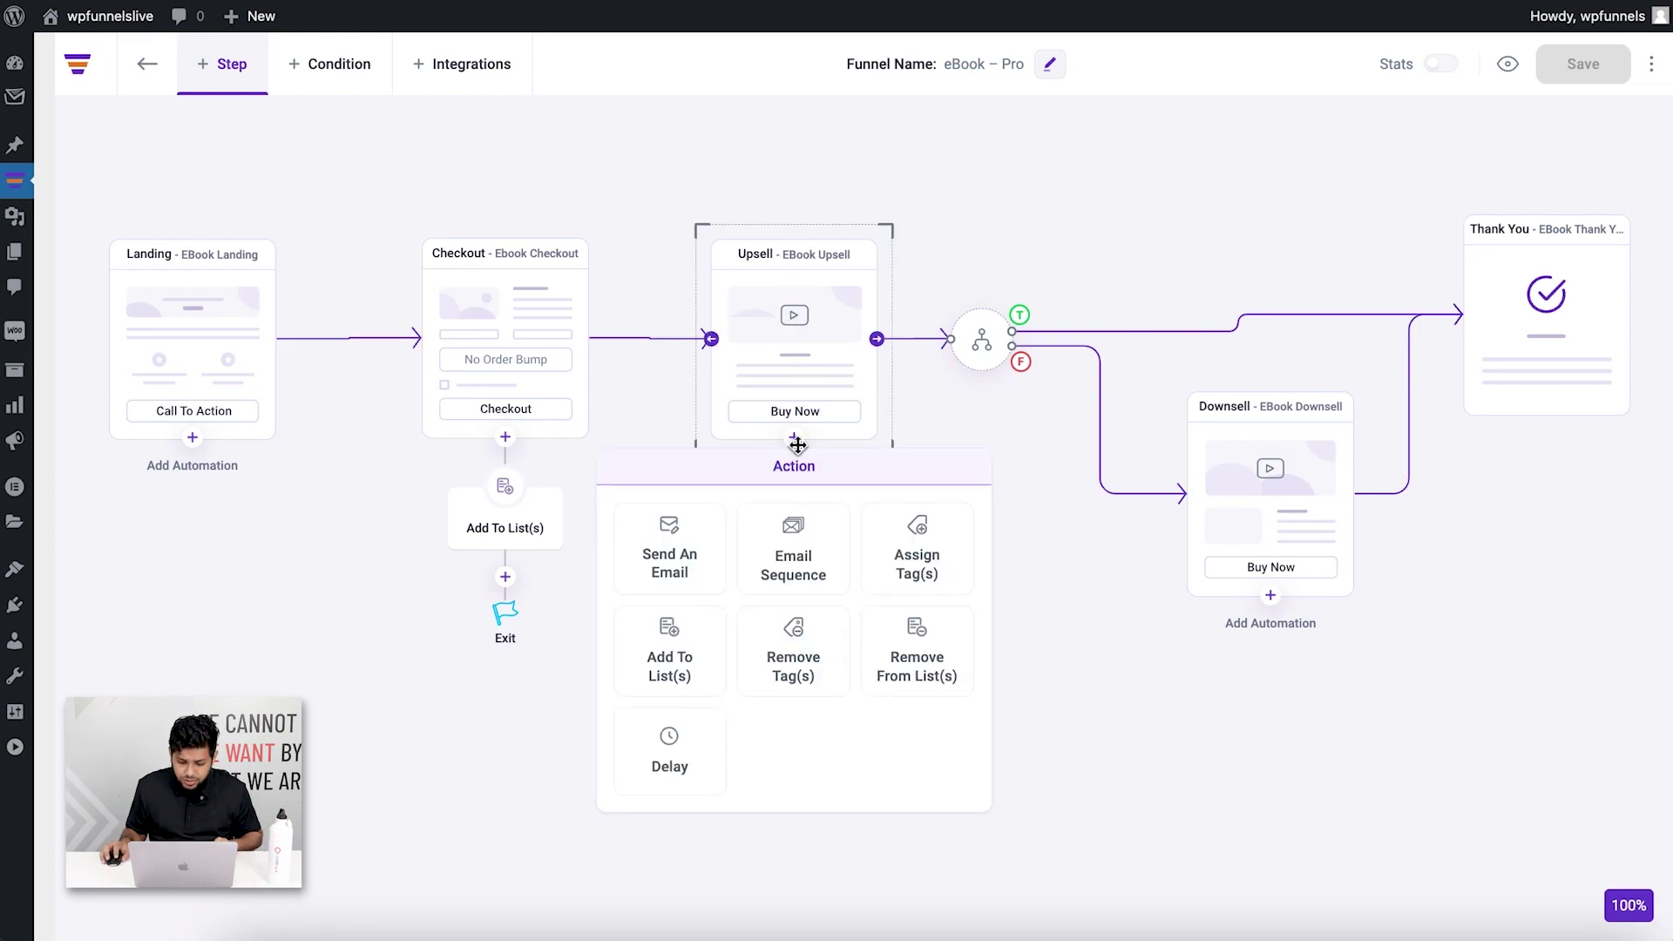
pyautogui.click(671, 754)
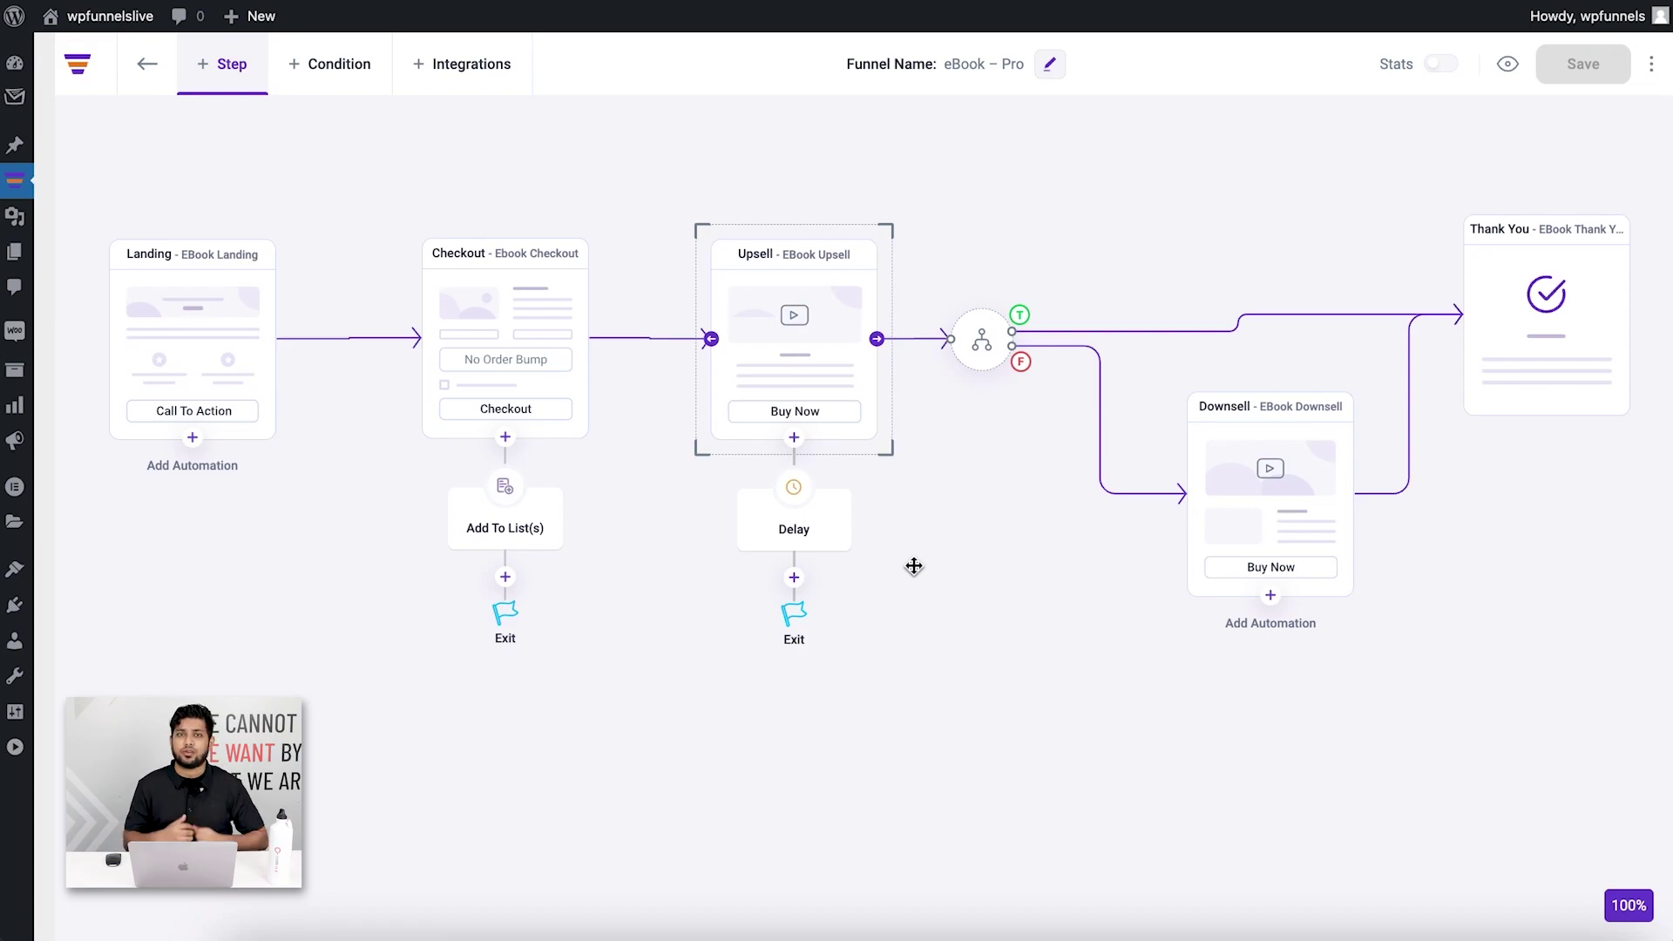
pyautogui.moveTo(792, 523)
pyautogui.click(850, 494)
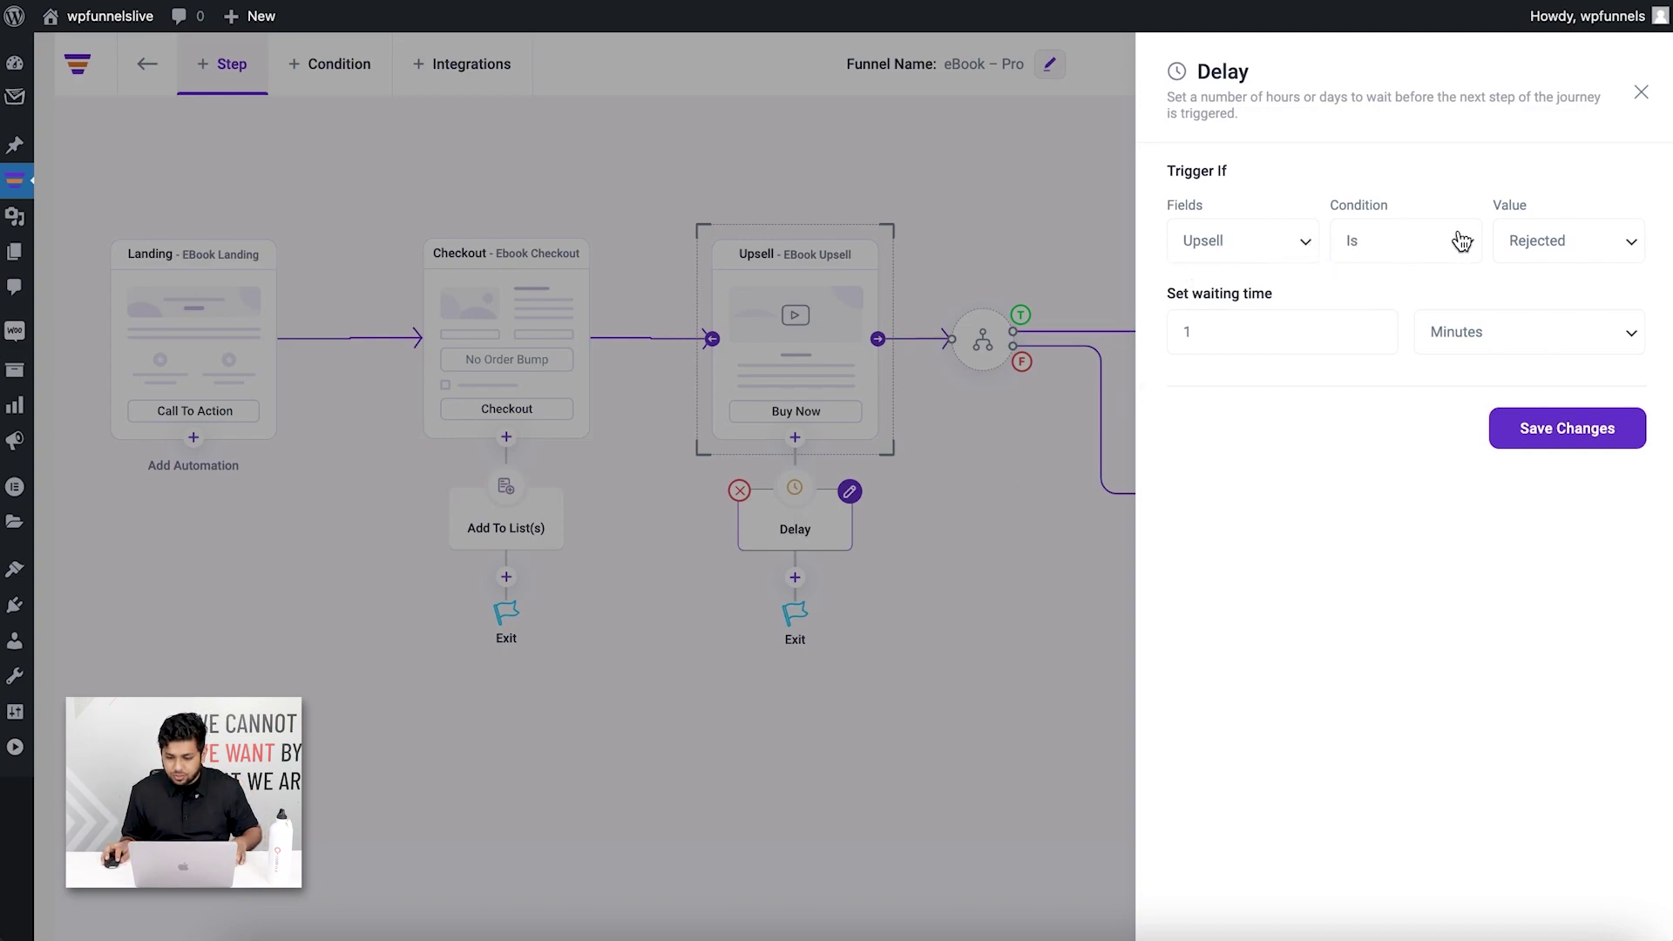
pyautogui.click(1563, 241)
pyautogui.click(1561, 255)
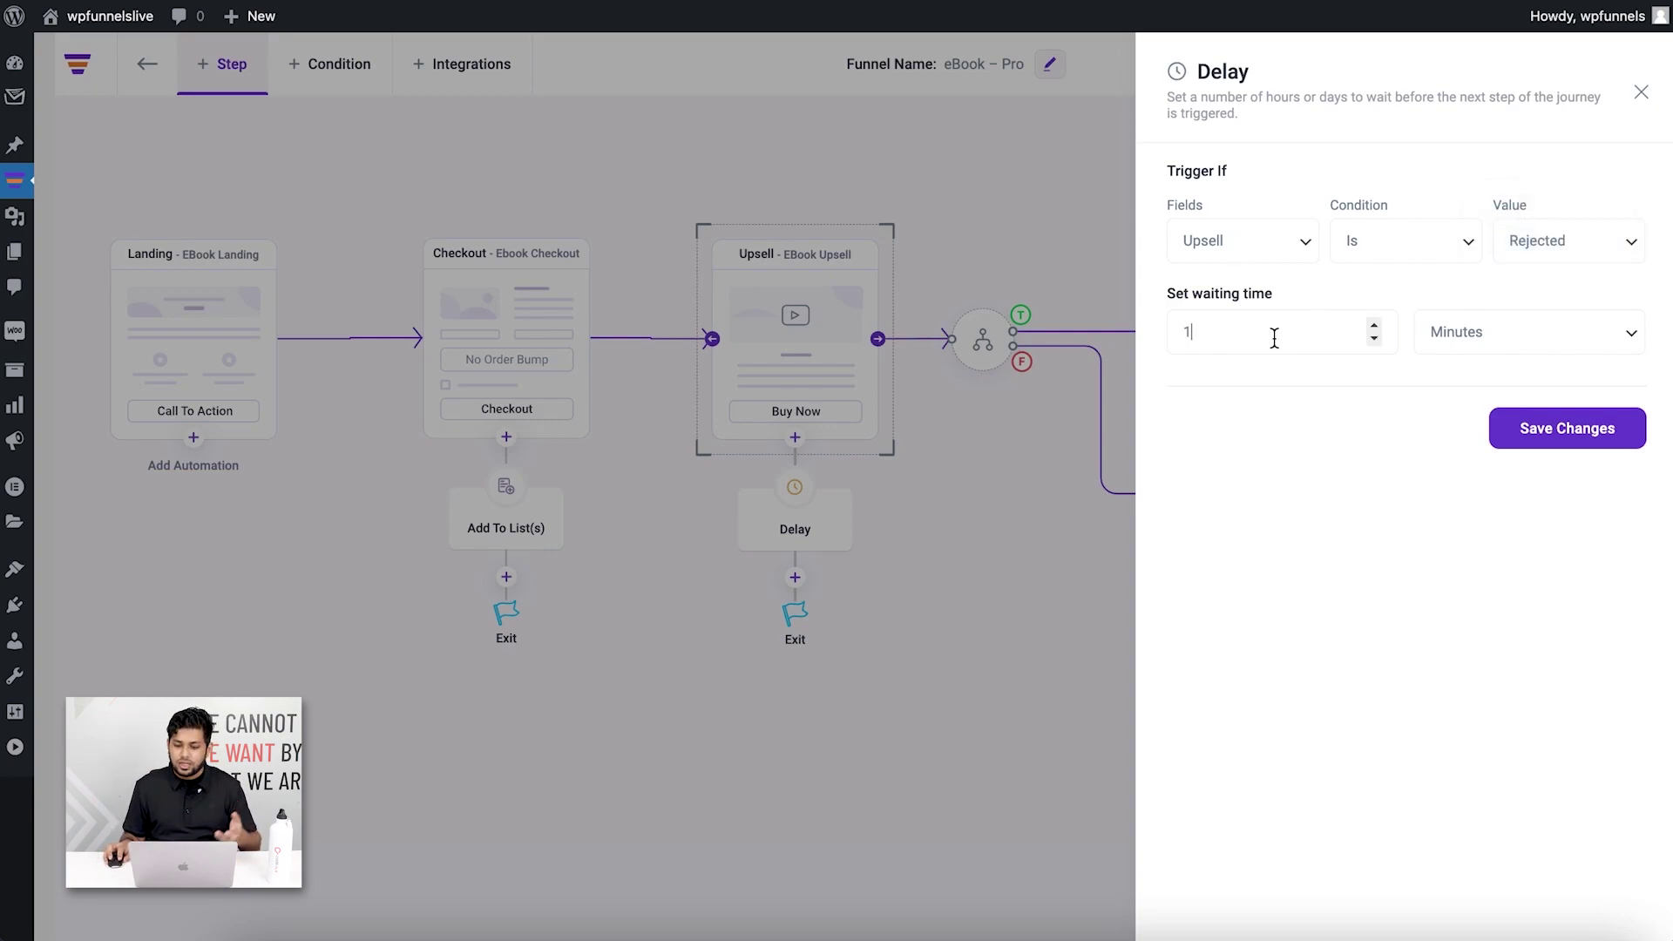
# Set the upsell delay's waiting time to 3 Days and save its settings
pyautogui.click(1529, 334)
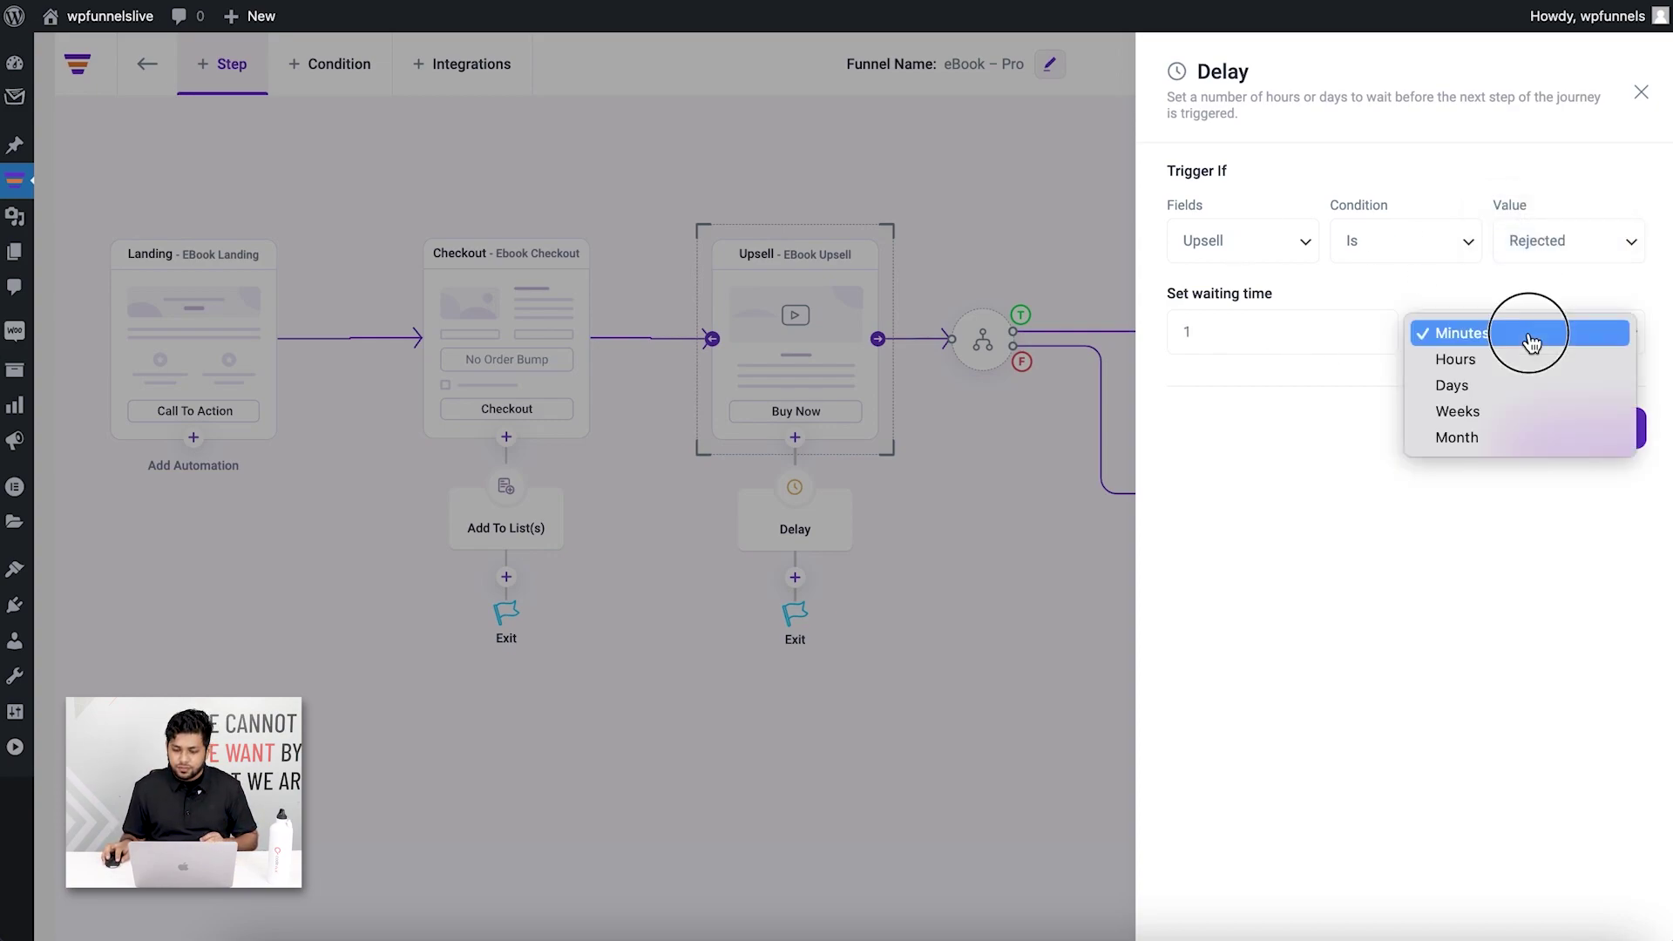
pyautogui.click(1523, 392)
pyautogui.doubleClick(1187, 331)
pyautogui.write('3')
pyautogui.click(1540, 429)
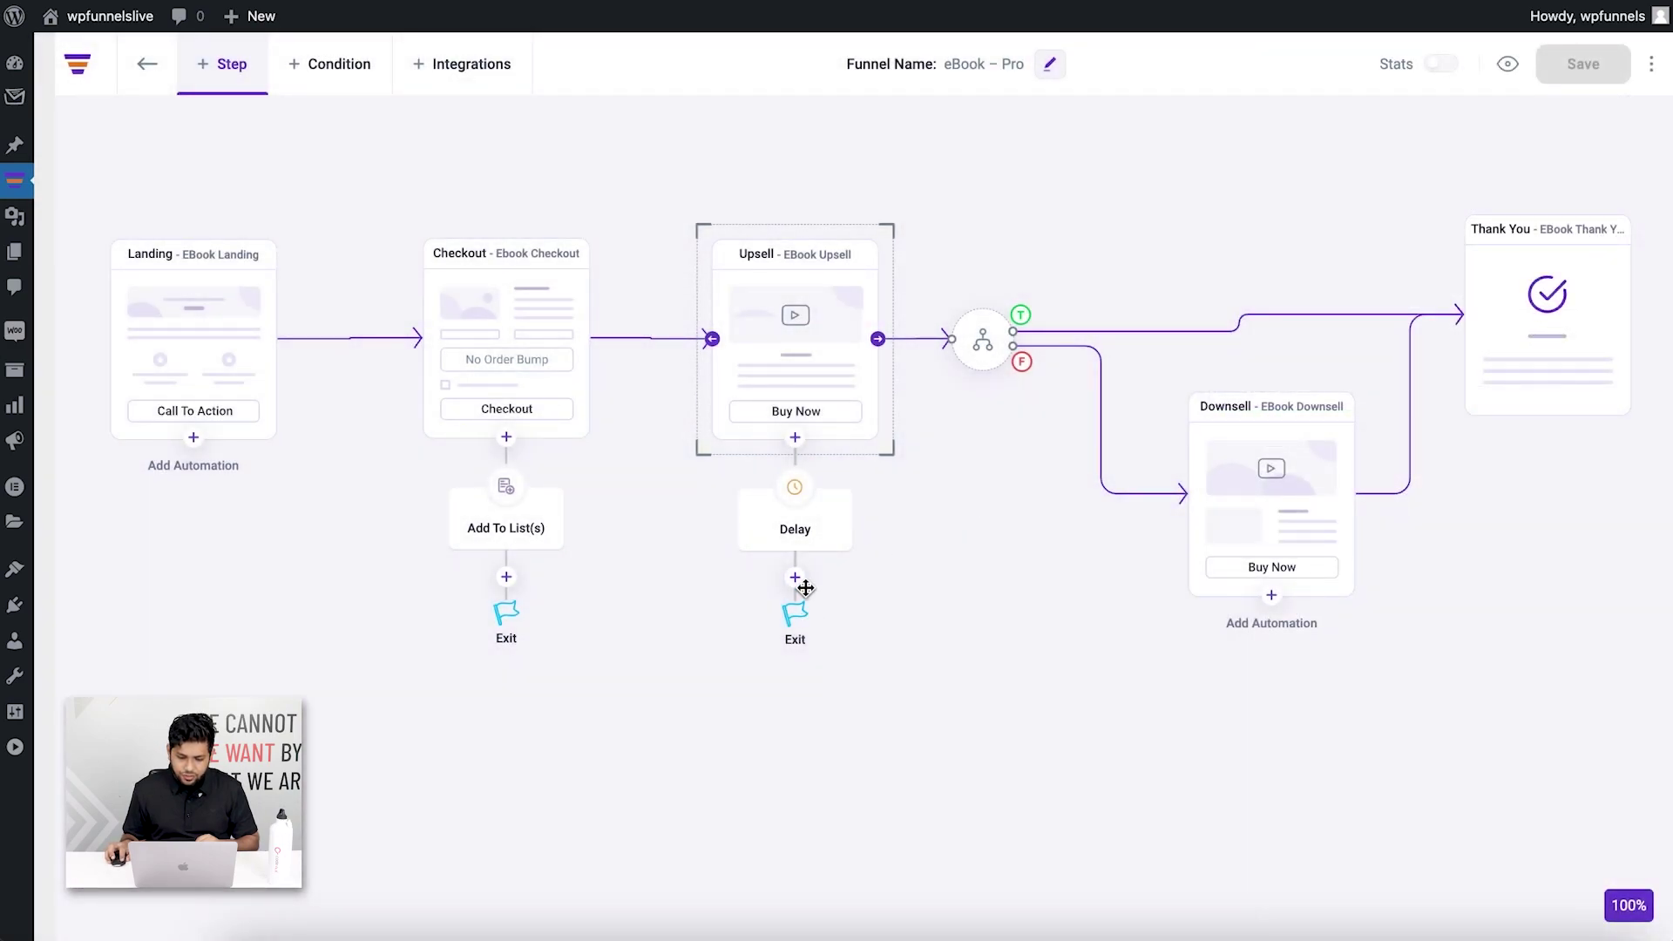
# Add a Send An Email action after the upsell's Delay and open its settings
pyautogui.click(795, 578)
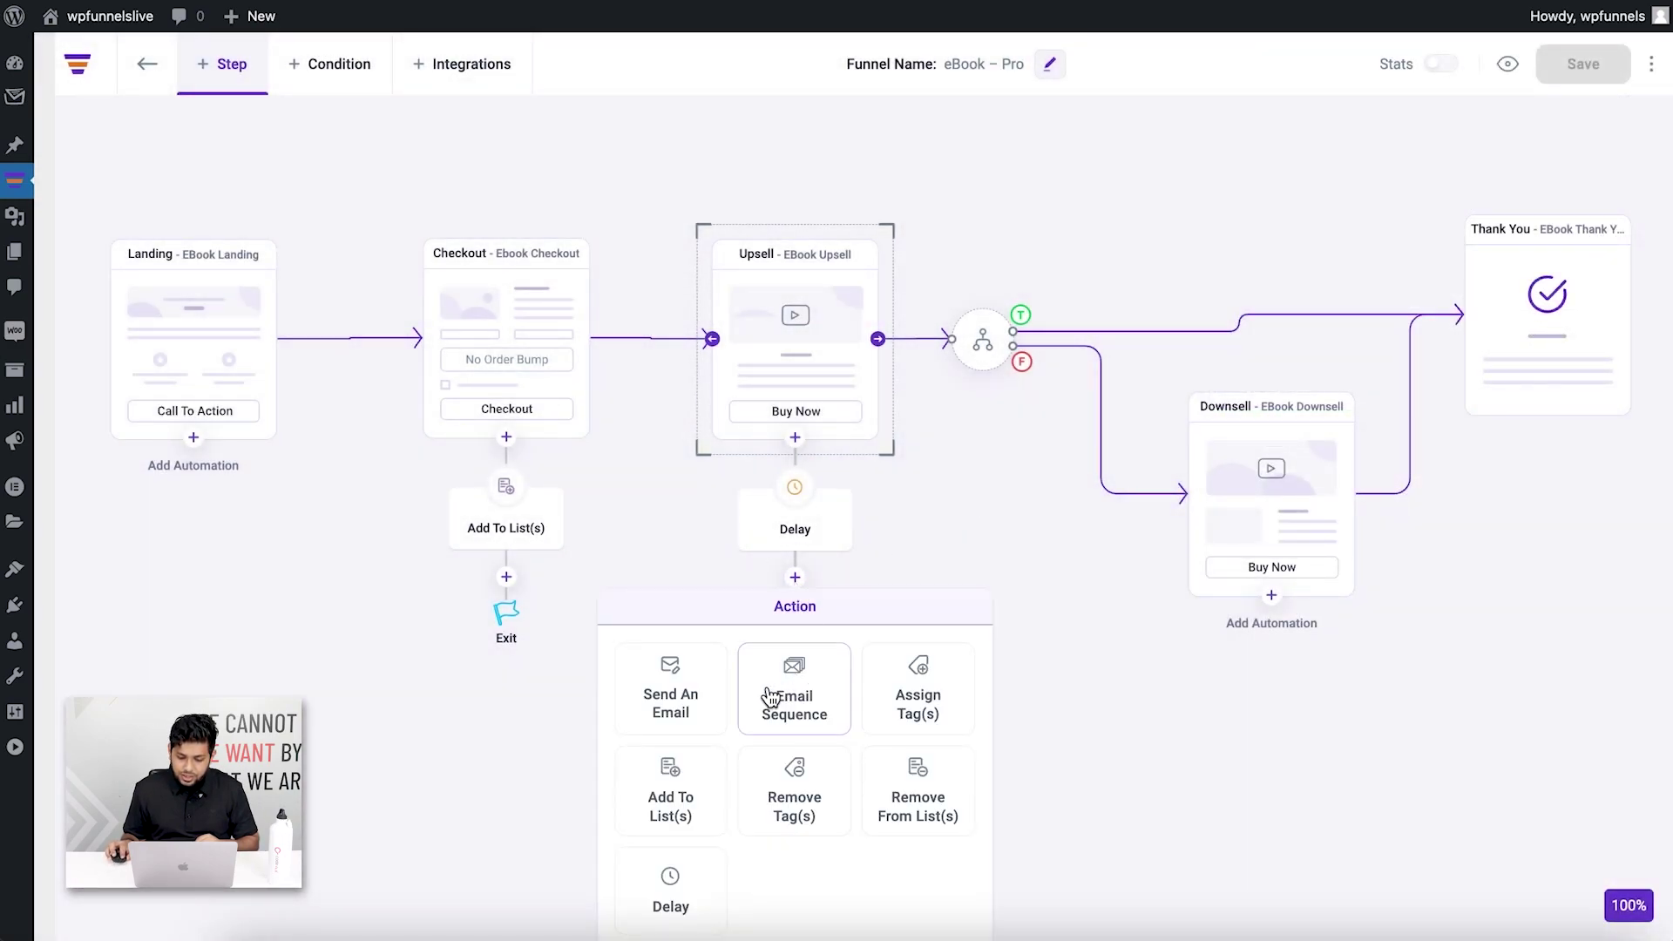
pyautogui.click(697, 713)
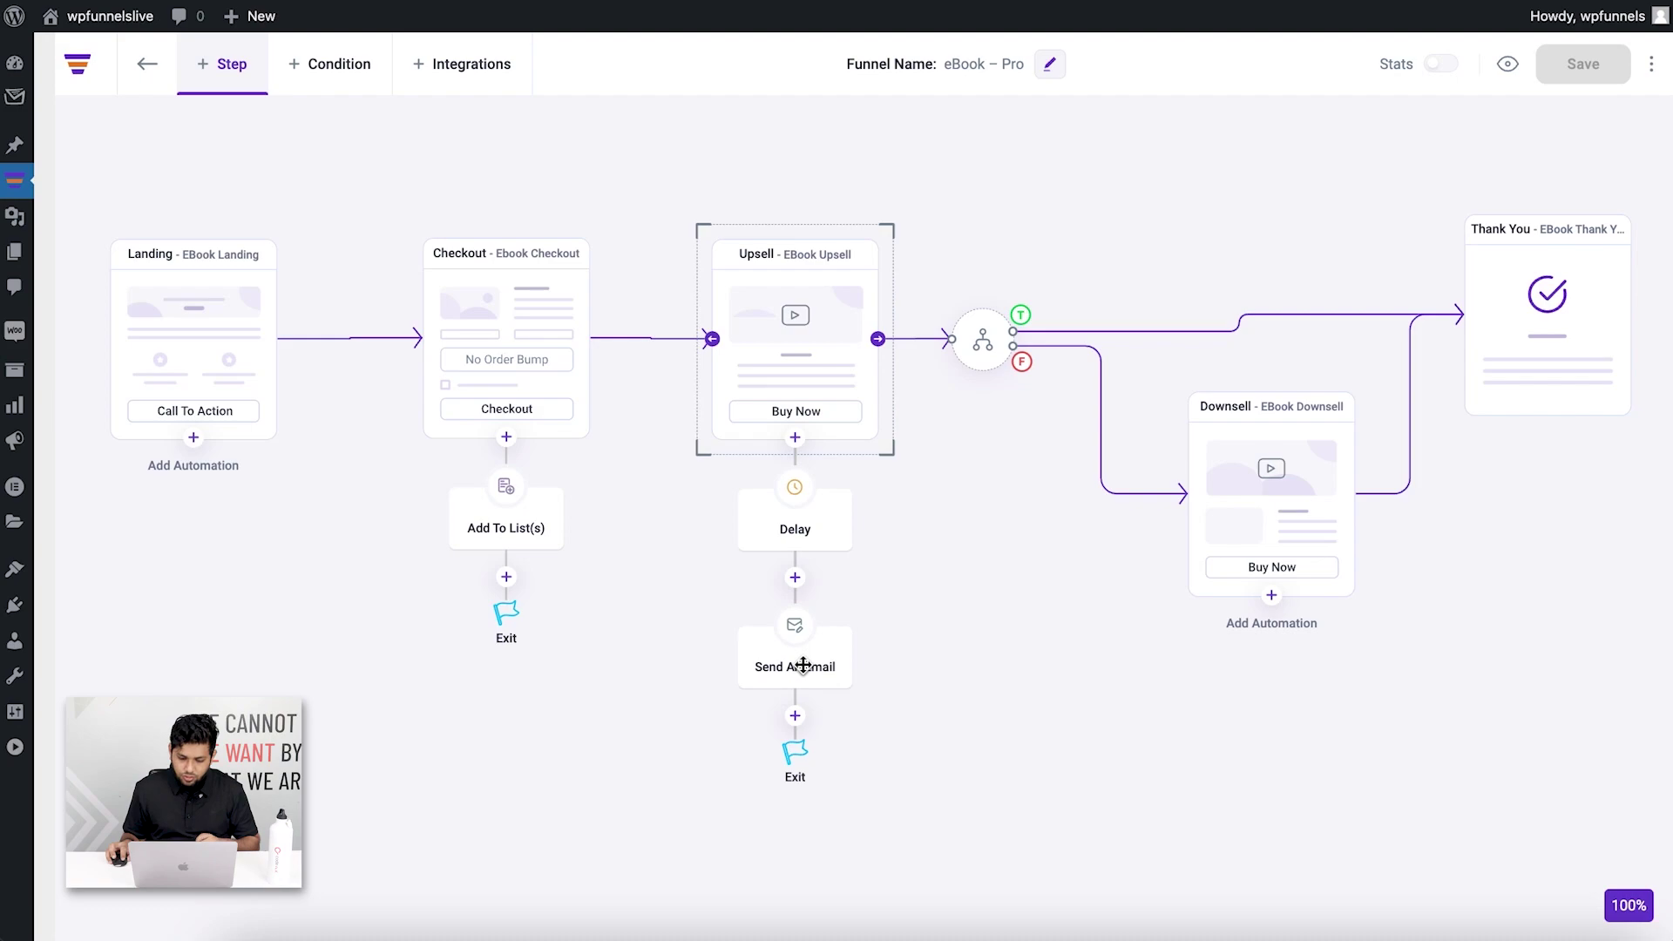
pyautogui.moveTo(802, 665)
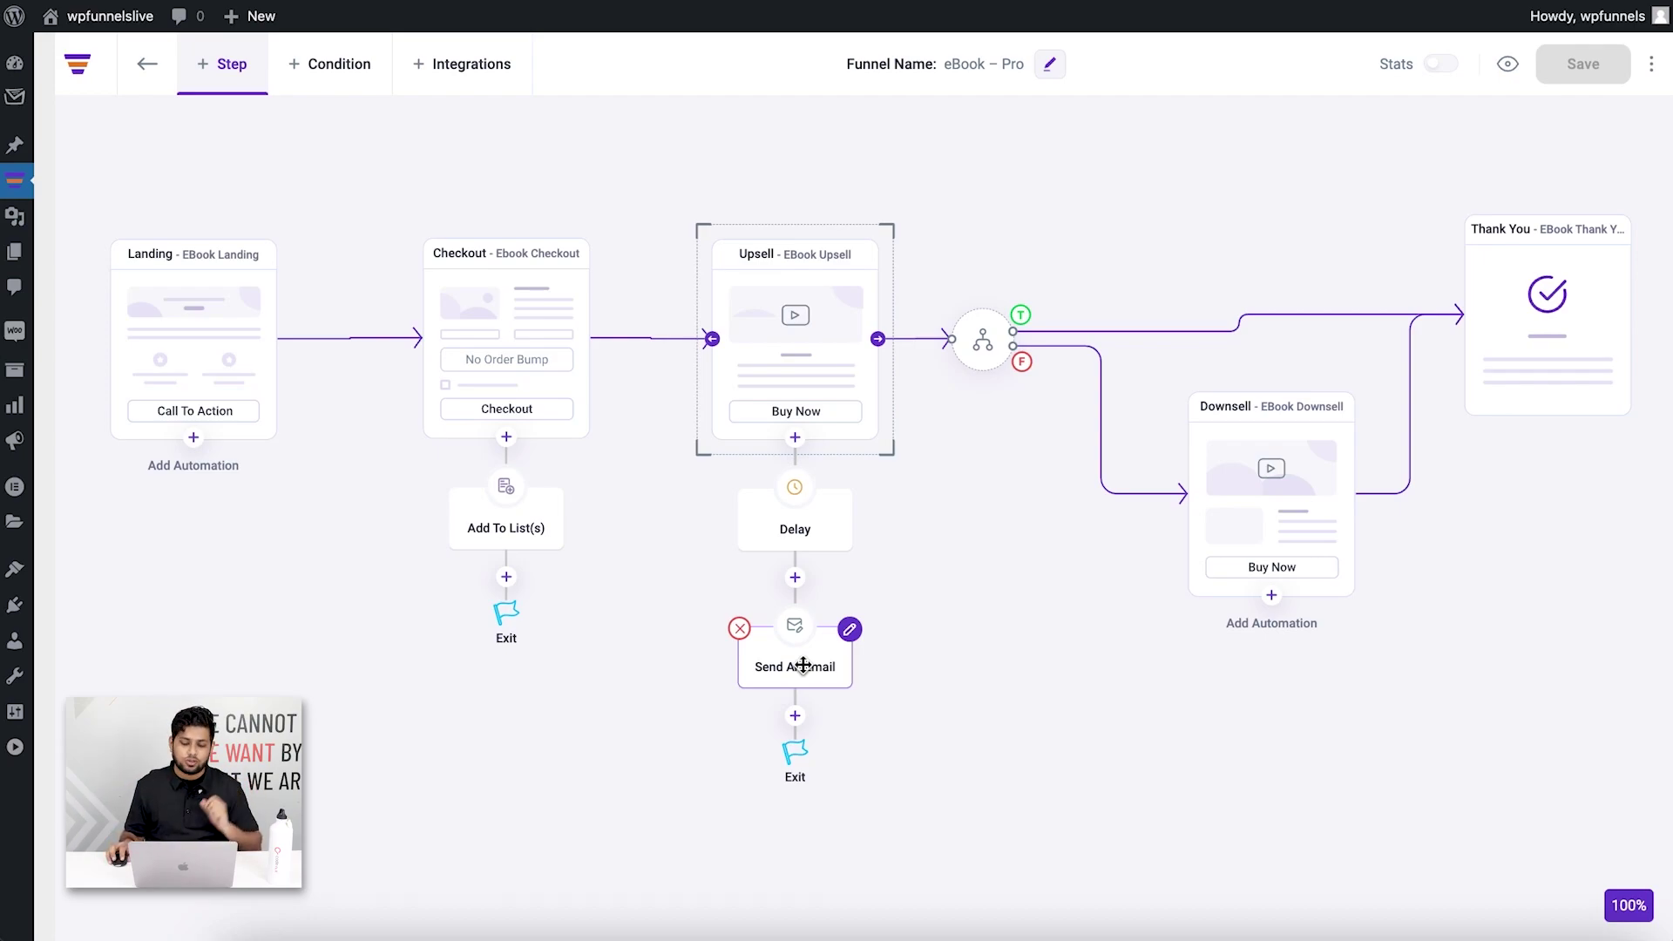
pyautogui.click(849, 629)
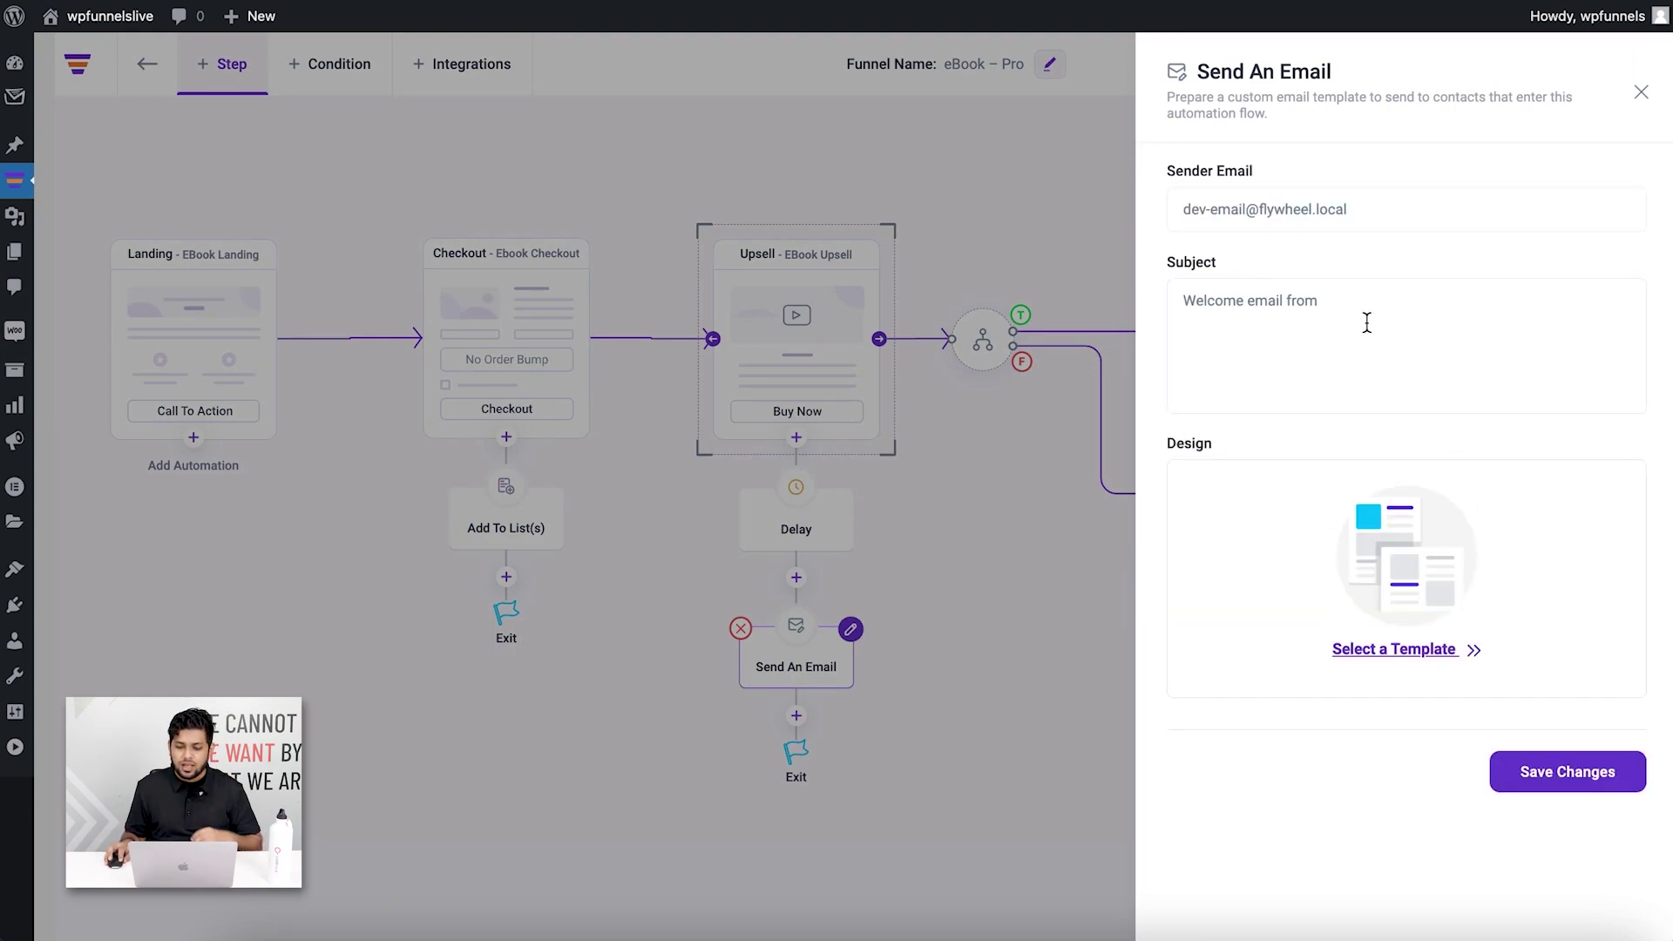
# Set the email subject to "Special Offer On Business Books Just For You!" and save the changes
pyautogui.tripleClick(1209, 294)
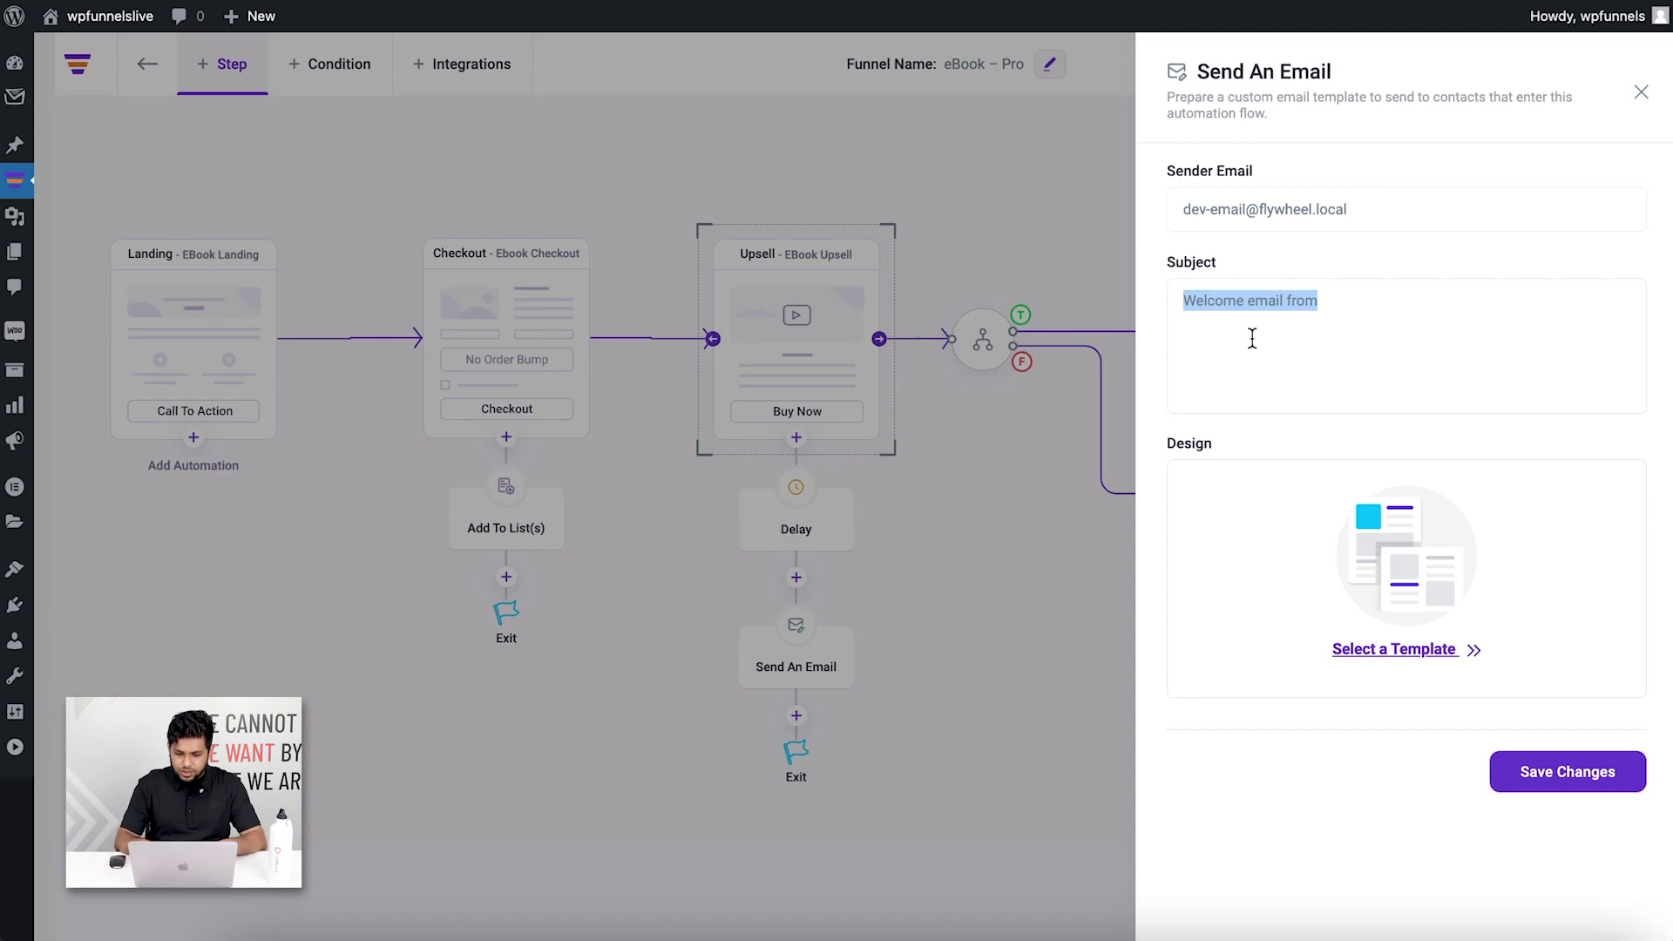
pyautogui.write('Special ')
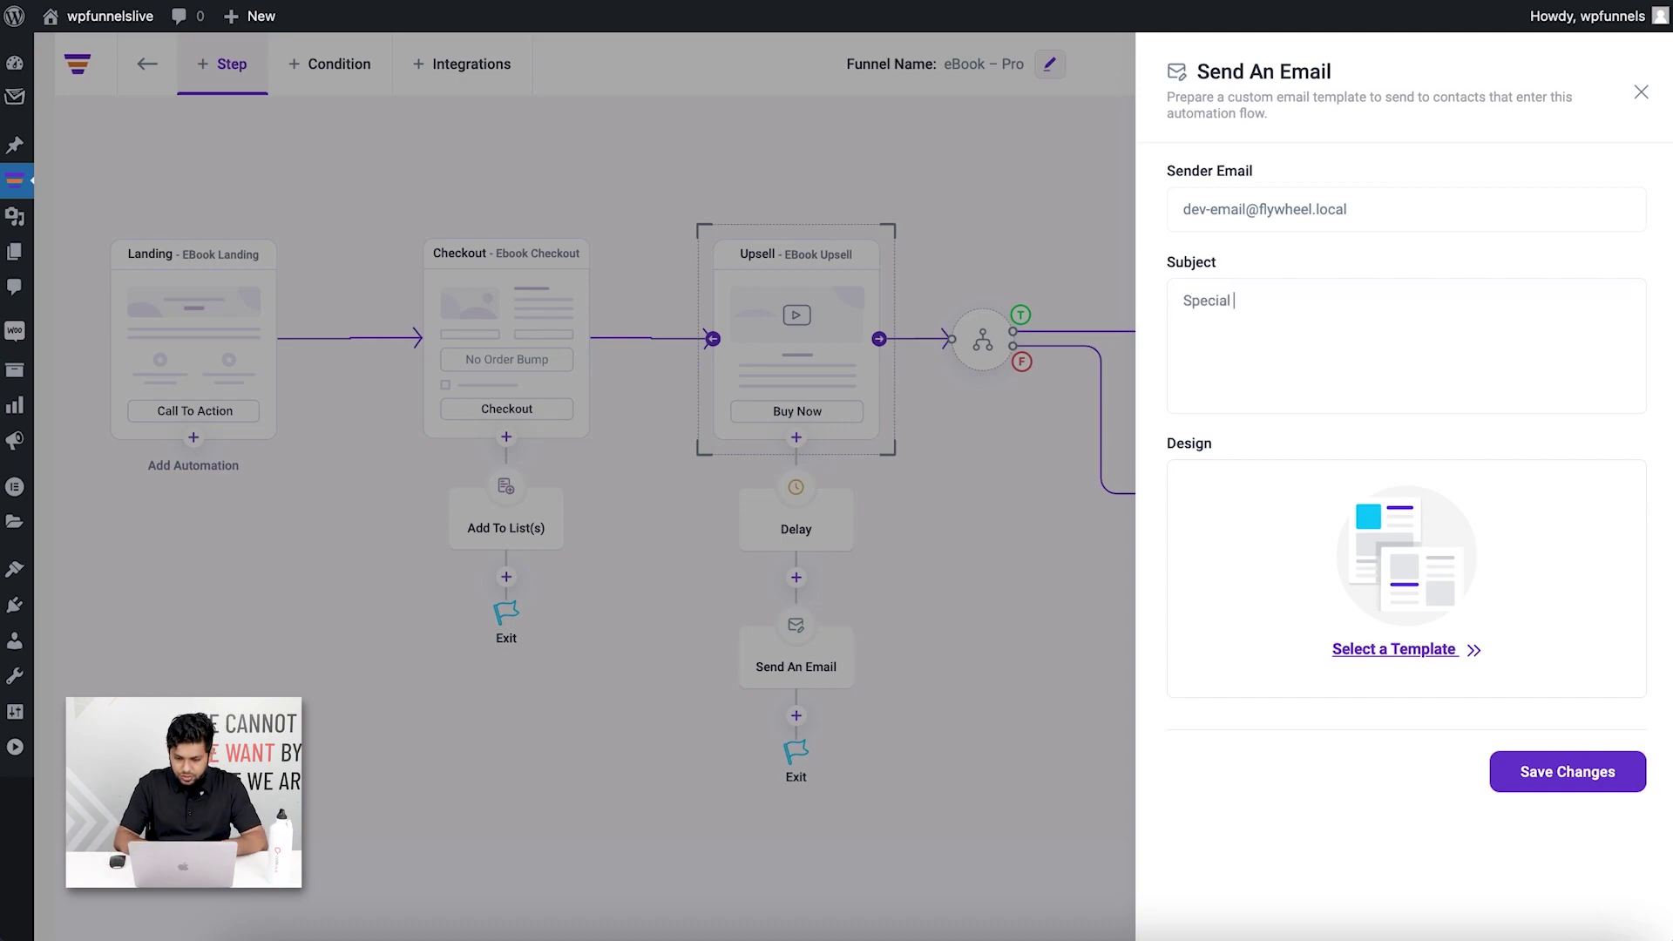
pyautogui.write('Offer ')
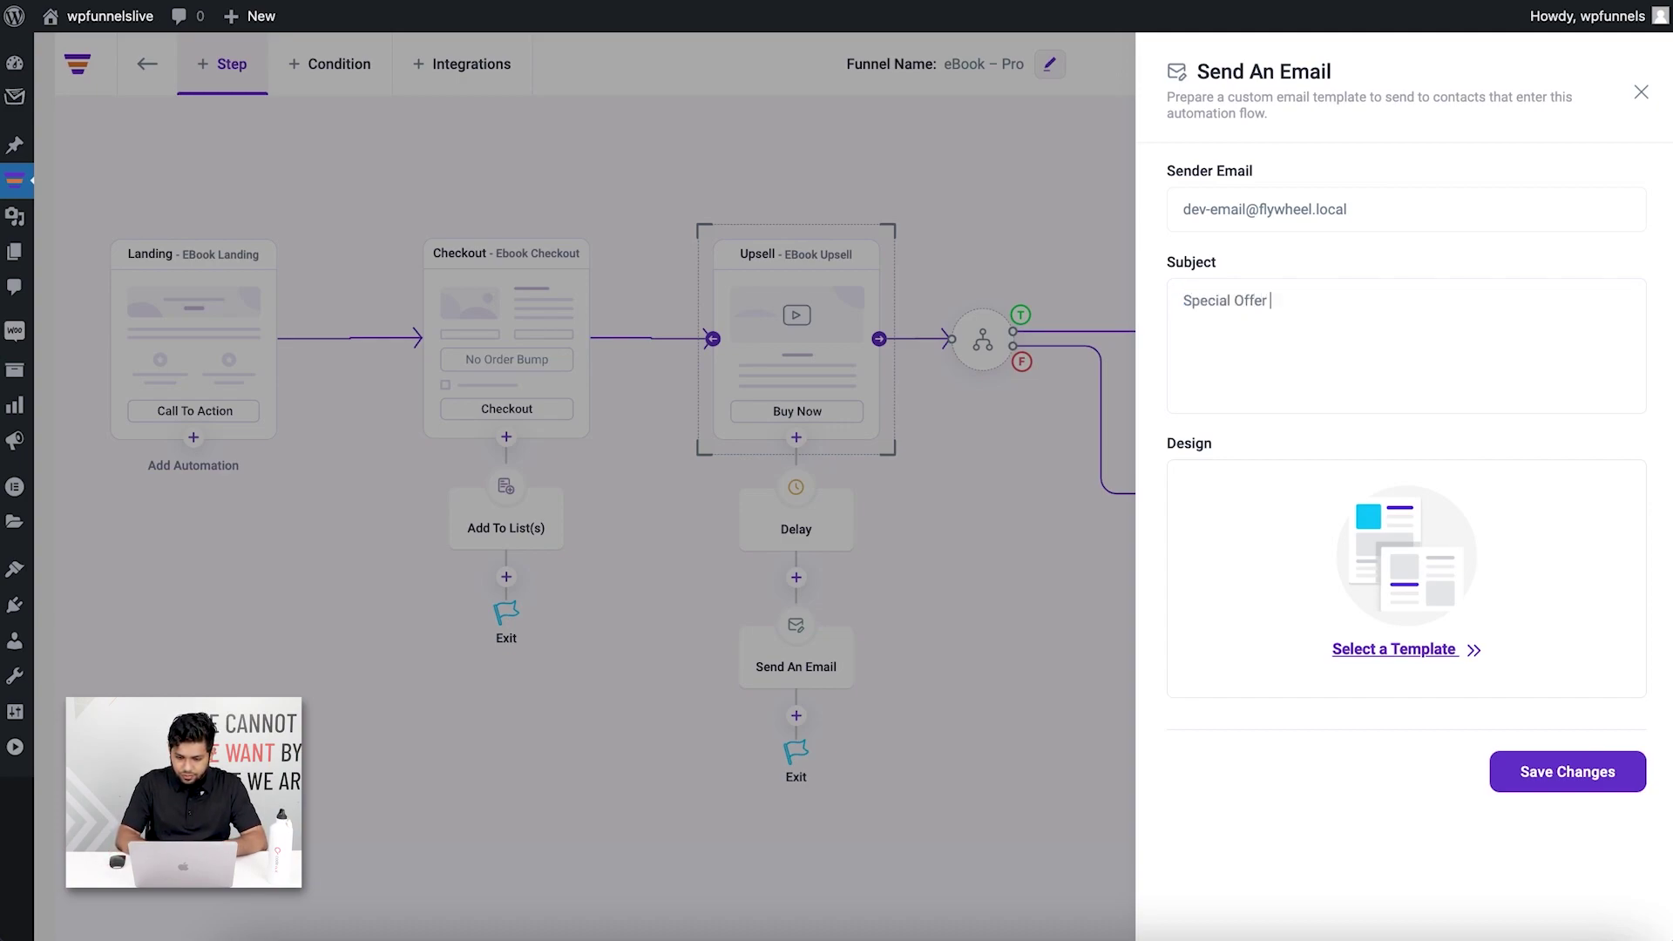
pyautogui.write('On Busin')
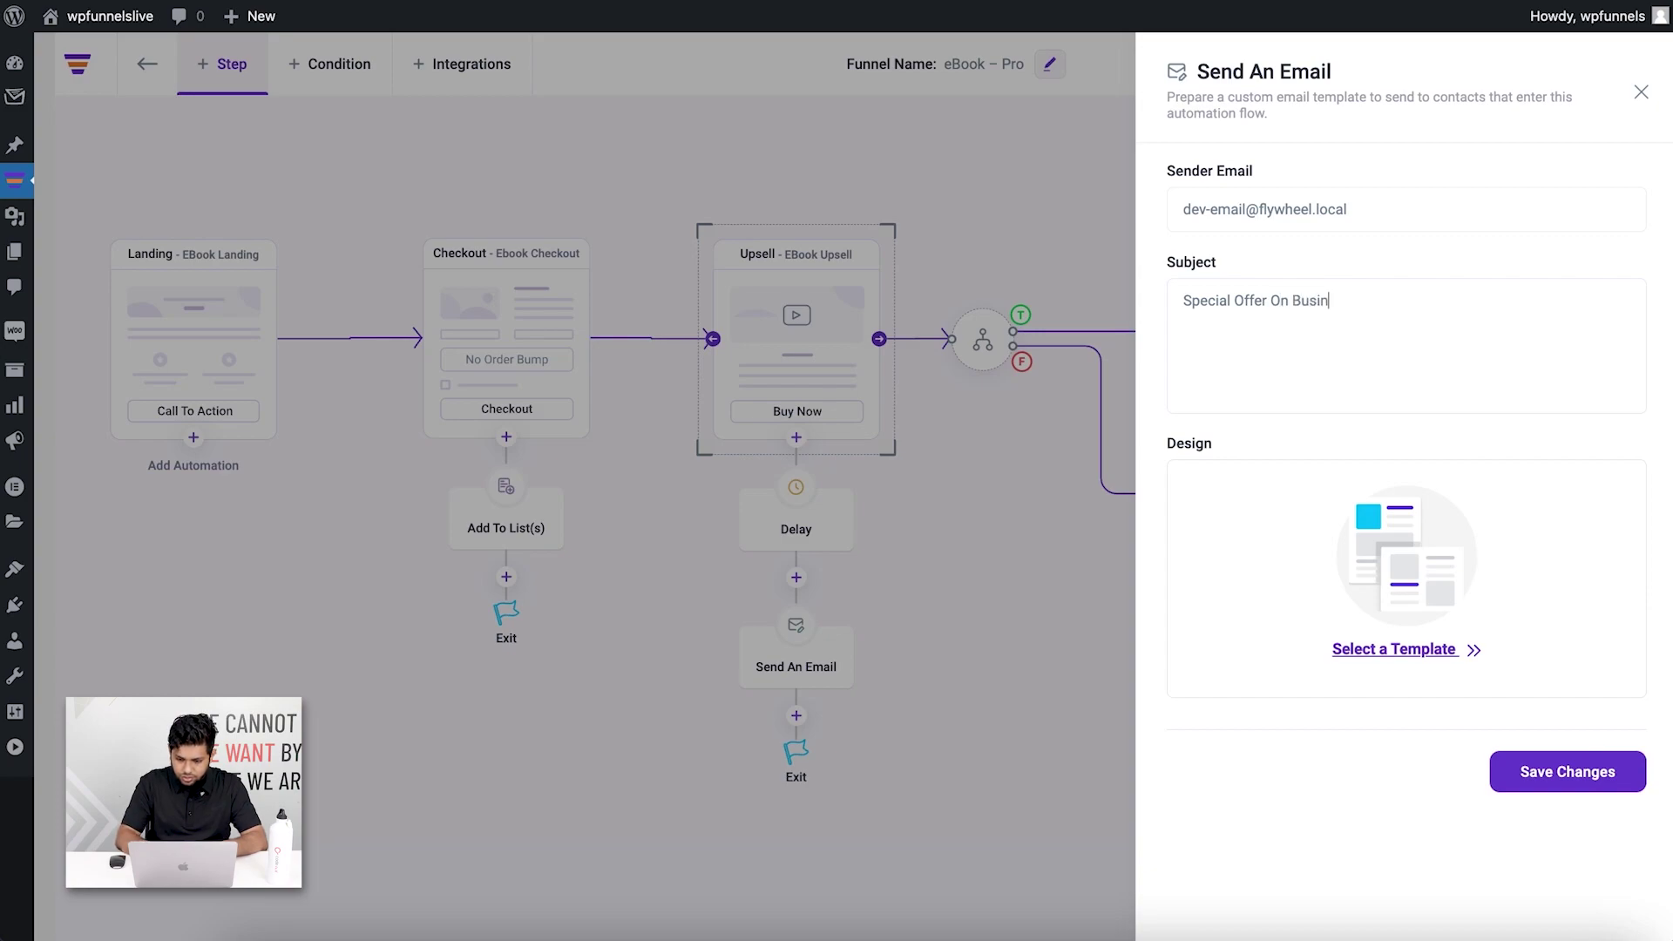
pyautogui.write('ess Books Just For yo')
pyautogui.press('BackSpace')
pyautogui.press('BackSpace')
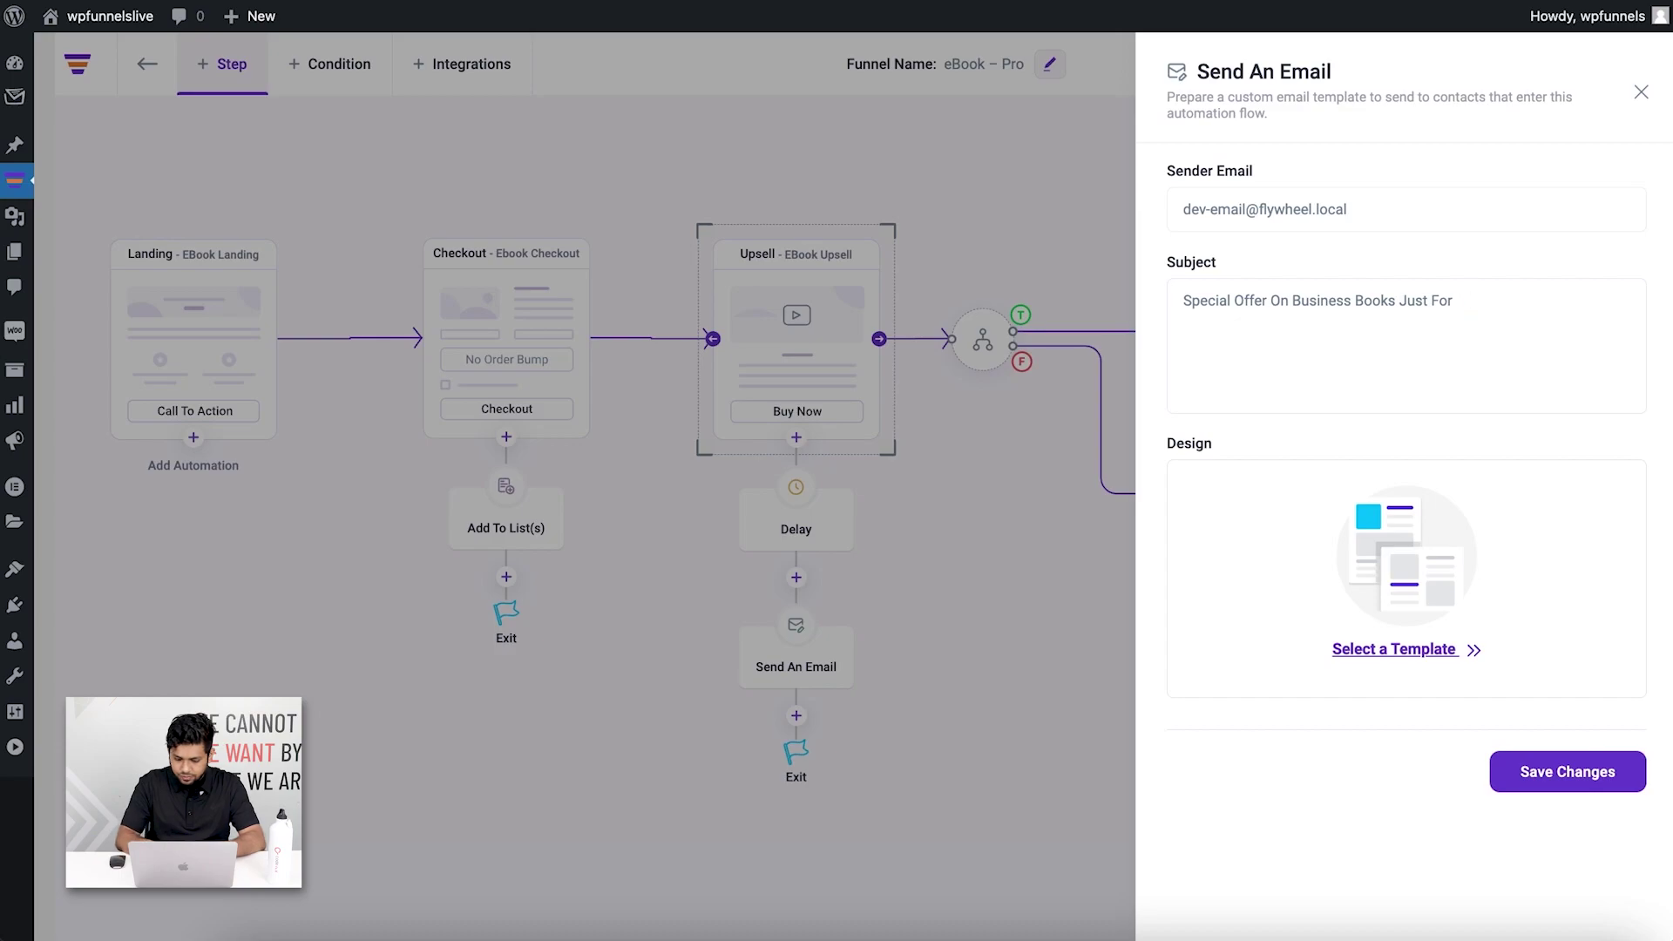
pyautogui.click(1512, 772)
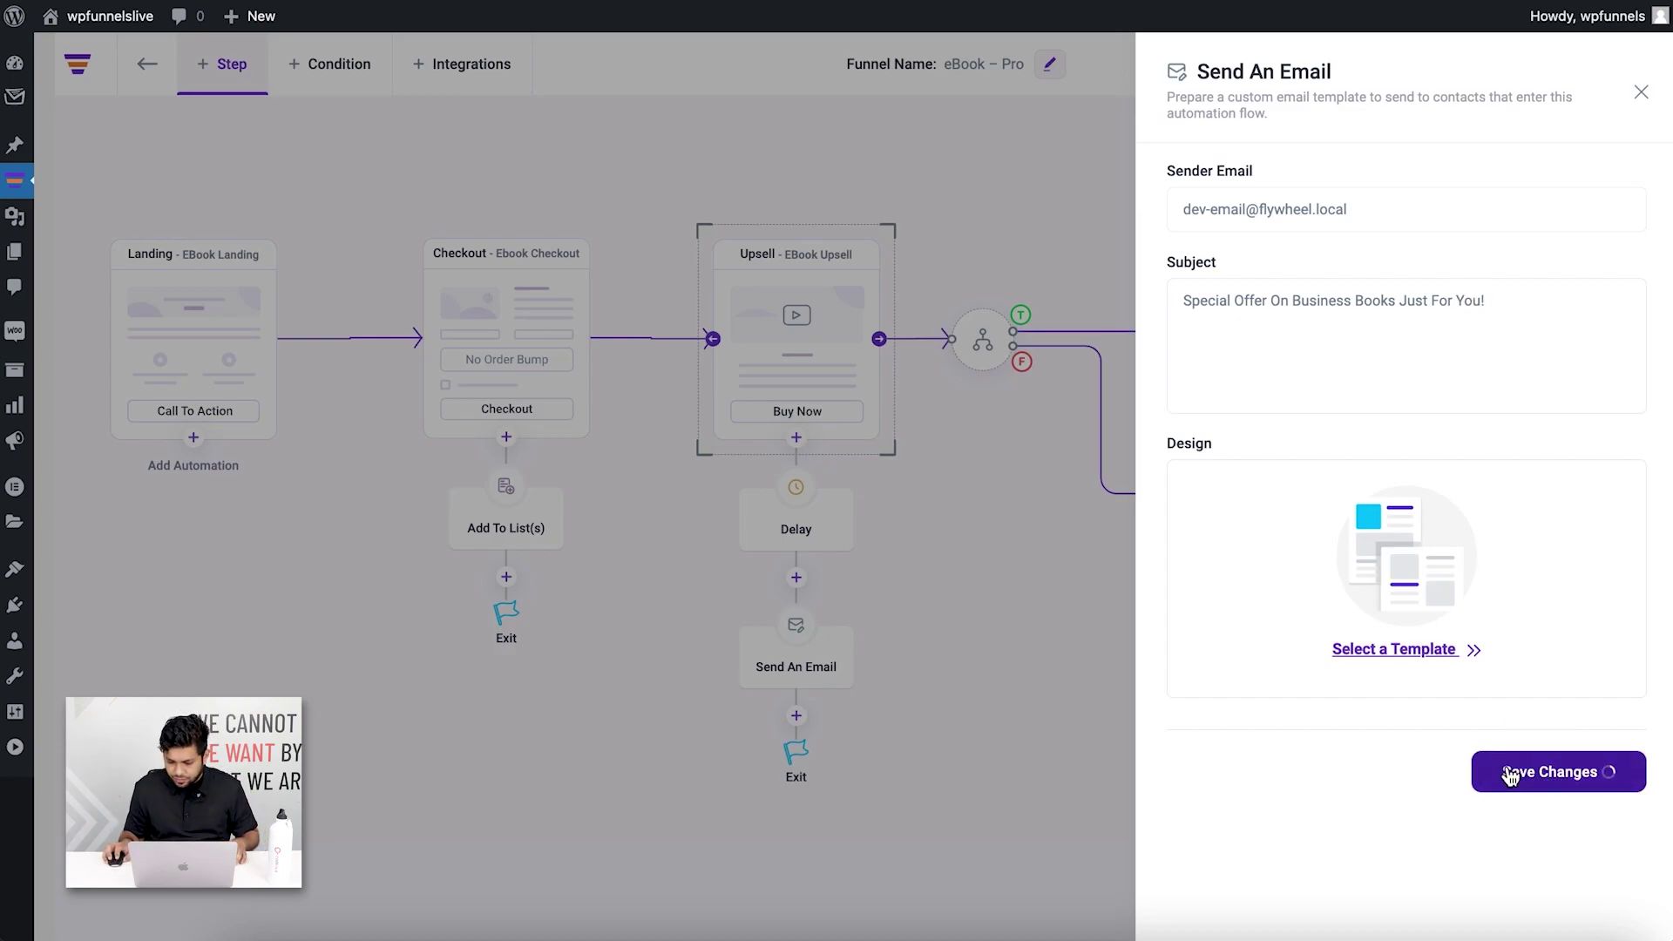
# Start the email design from scratch with a text block reading "Hey!" and, below it, "I have something great for you that you will love!"
pyautogui.click(1429, 660)
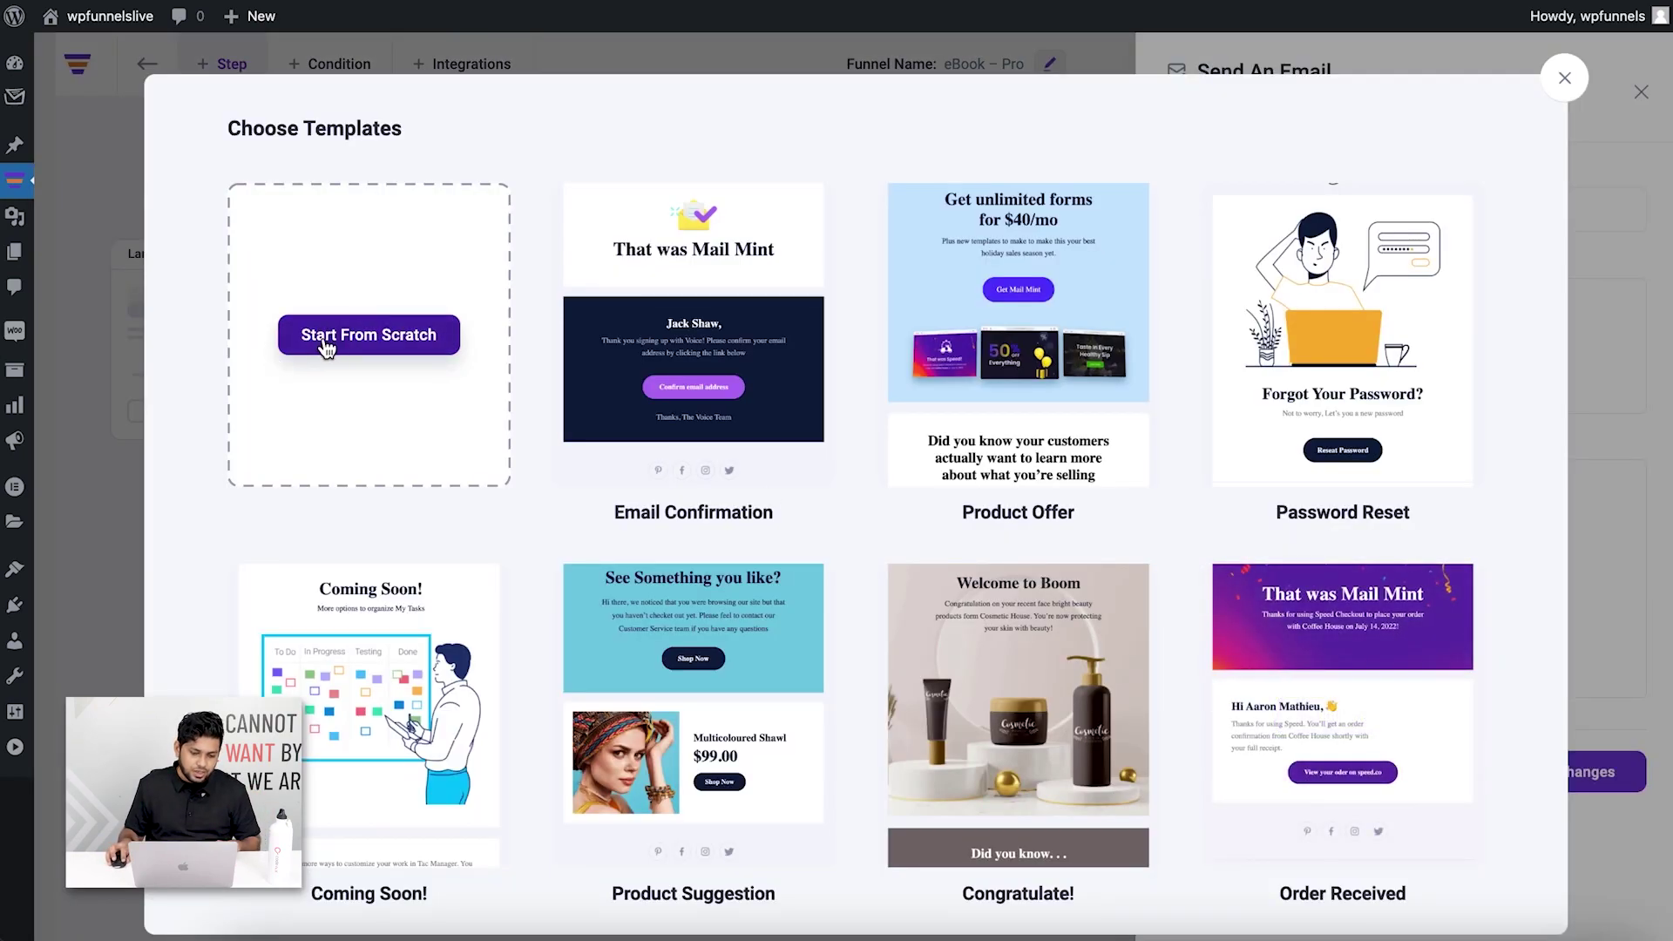
pyautogui.click(365, 340)
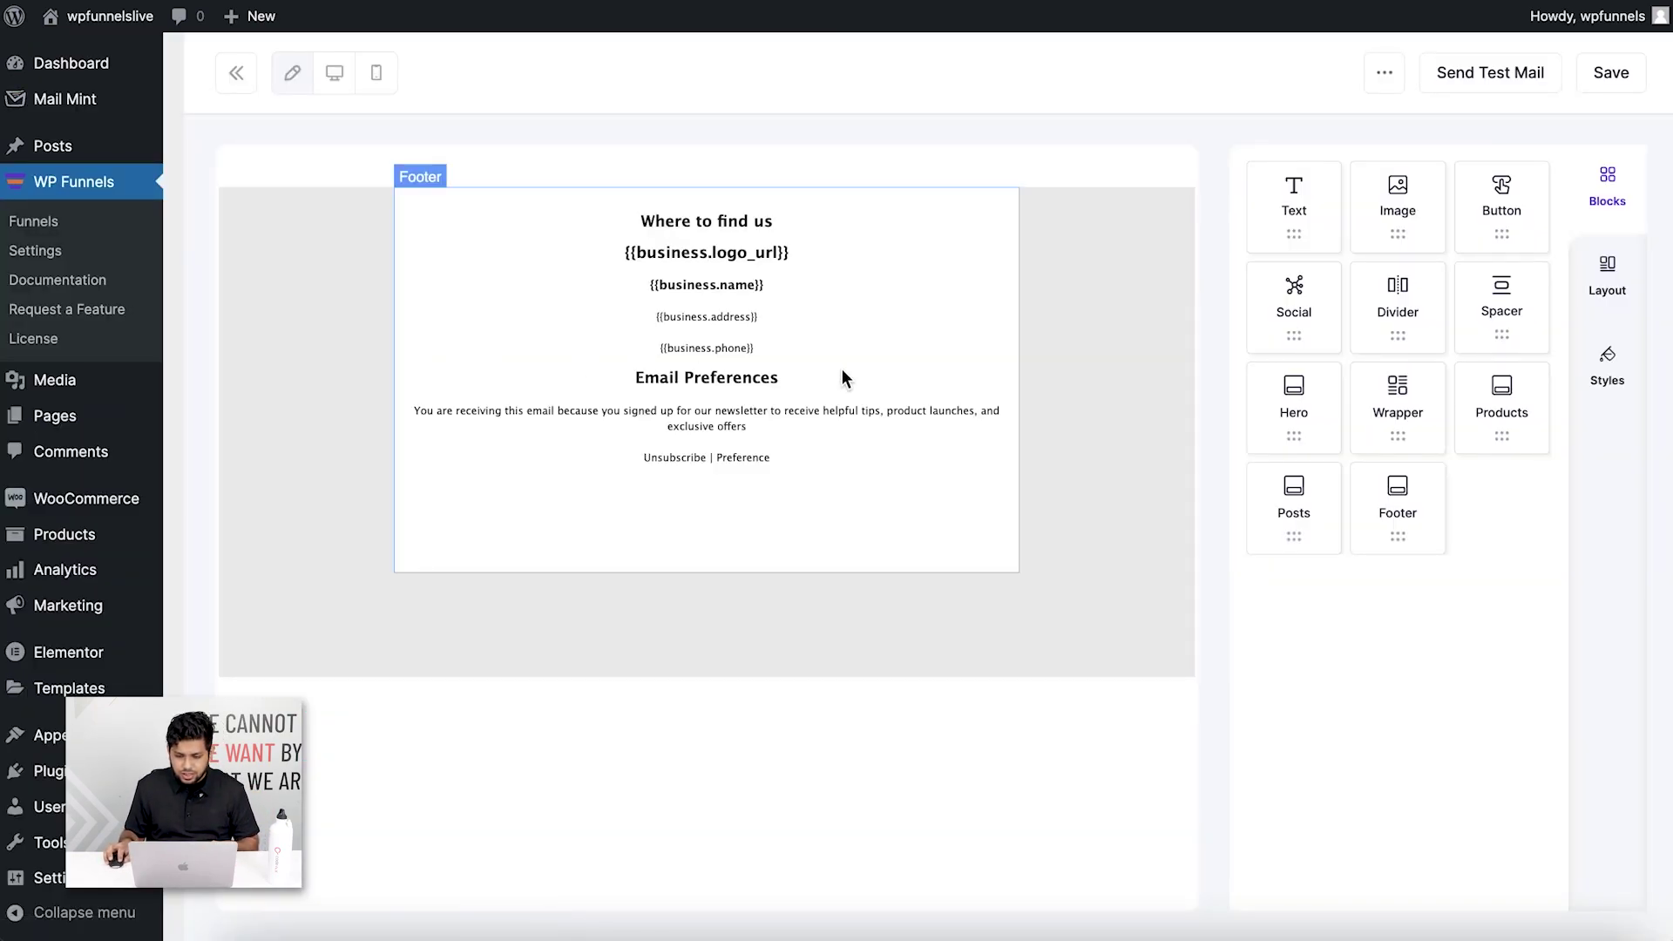
pyautogui.moveTo(1294, 200); pyautogui.dragTo(915, 288)
pyautogui.click(694, 210)
pyautogui.hotkey('ctrl', 'a')
pyautogui.write('Hey!')
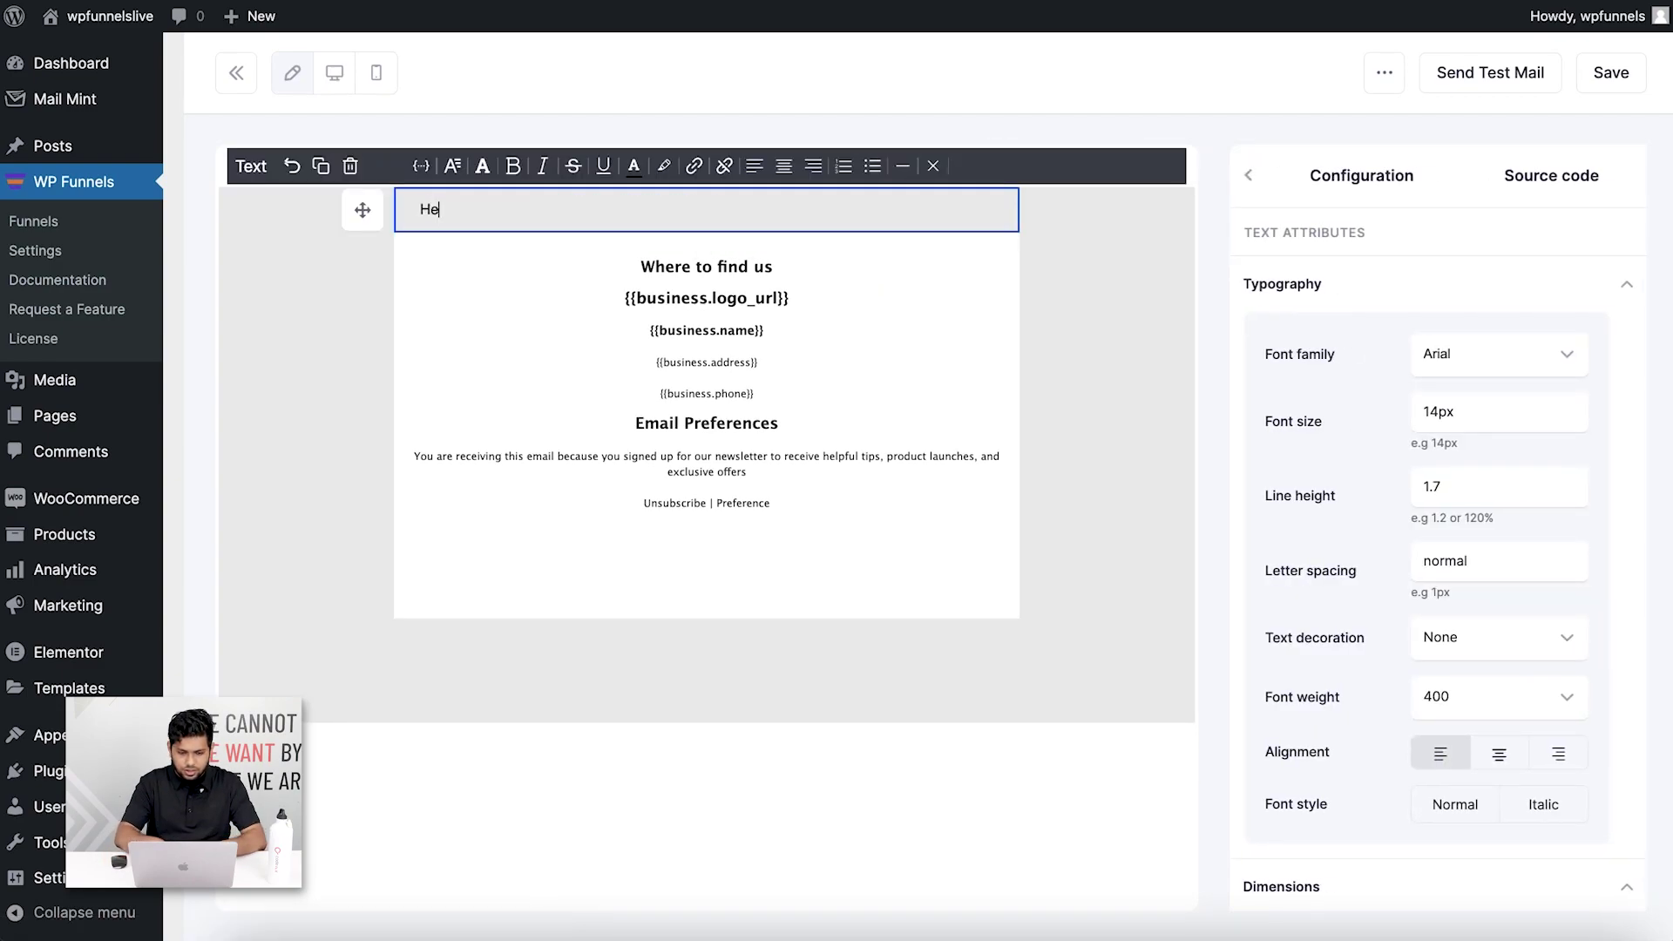
pyautogui.press('Return')
pyautogui.press('Return')
pyautogui.write('I have something great for you that you will love!')
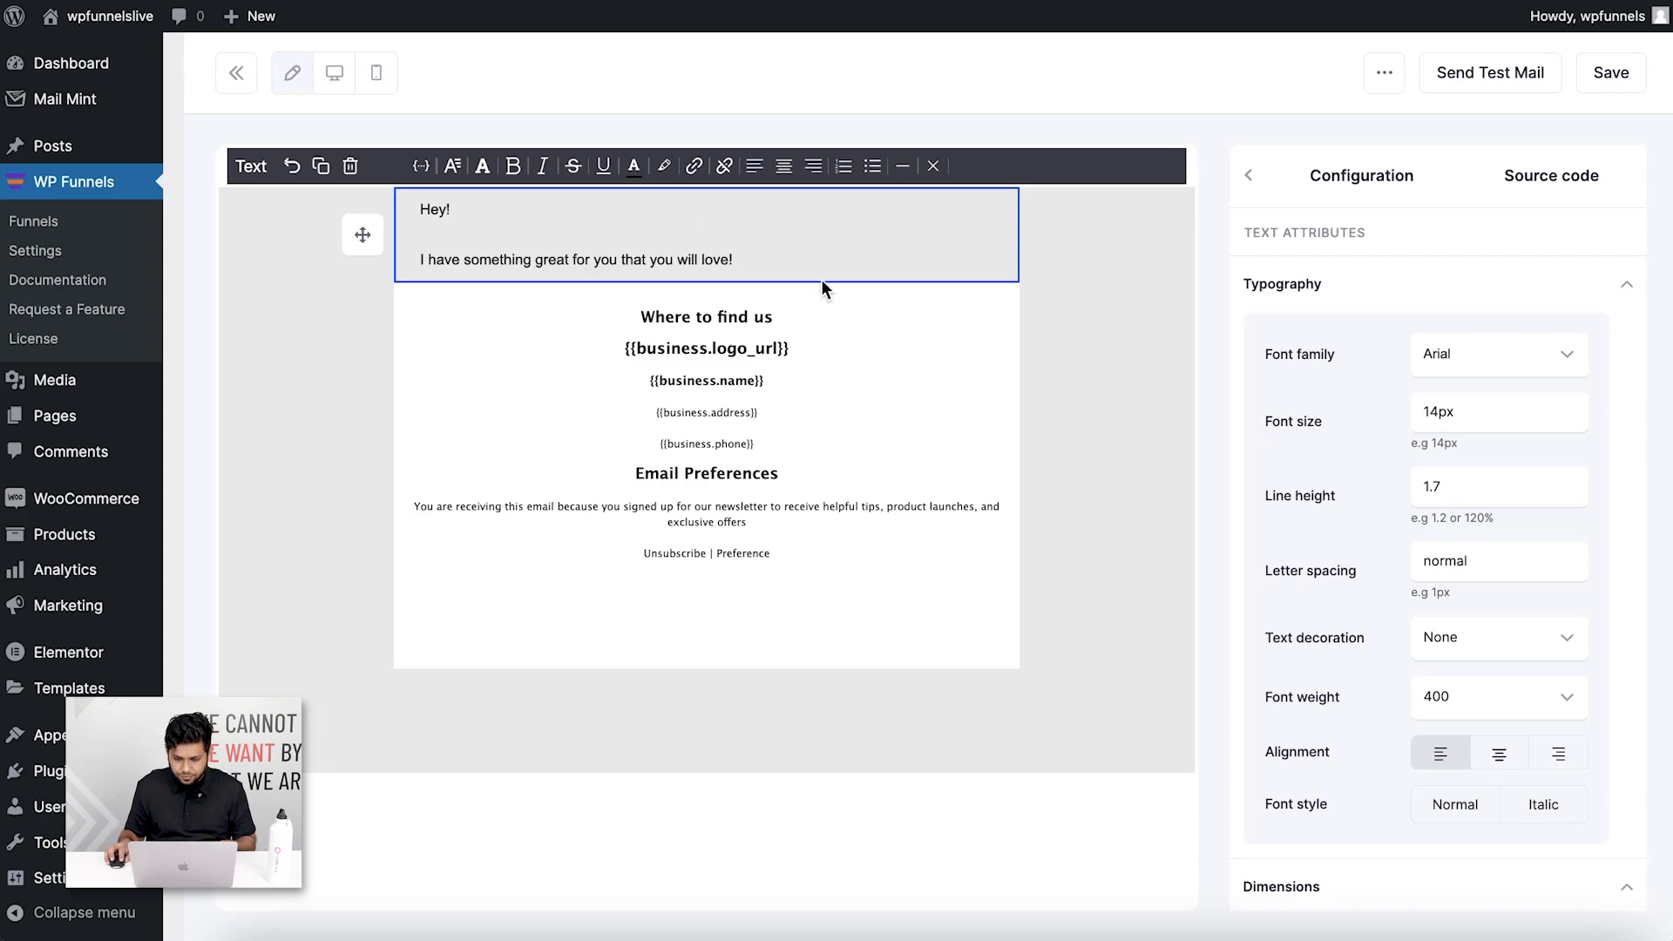
# Add a Products block between the intro text and the footer, with Books as its product category
pyautogui.click(1247, 175)
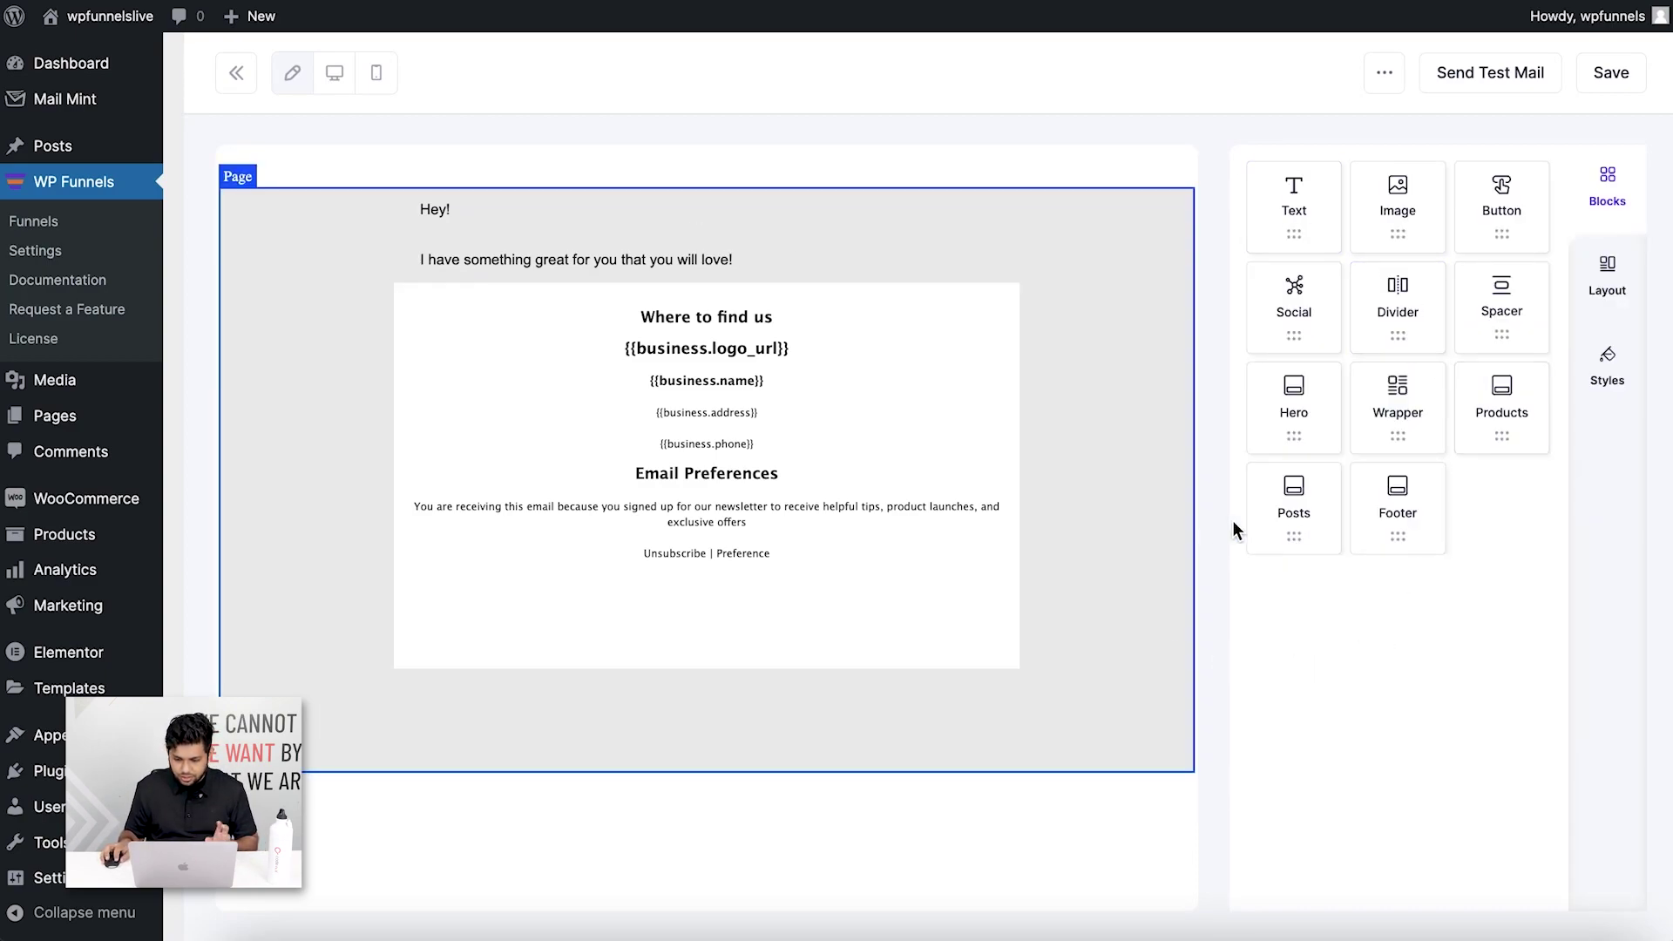
pyautogui.moveTo(1525, 419); pyautogui.dragTo(849, 306)
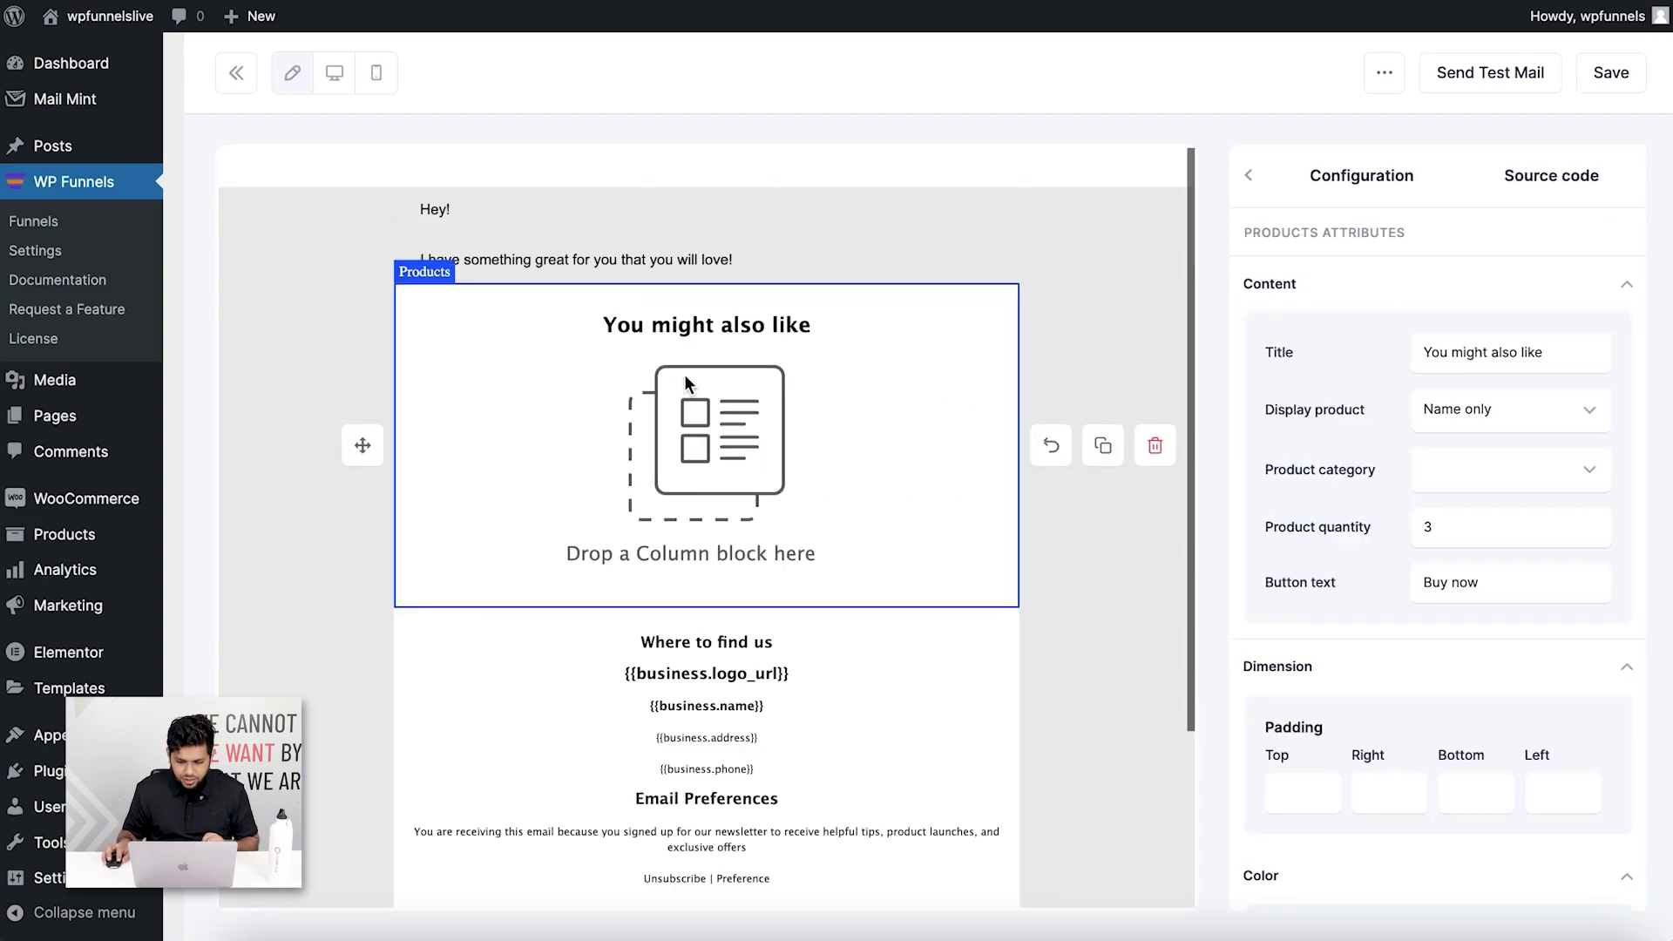
pyautogui.click(1457, 476)
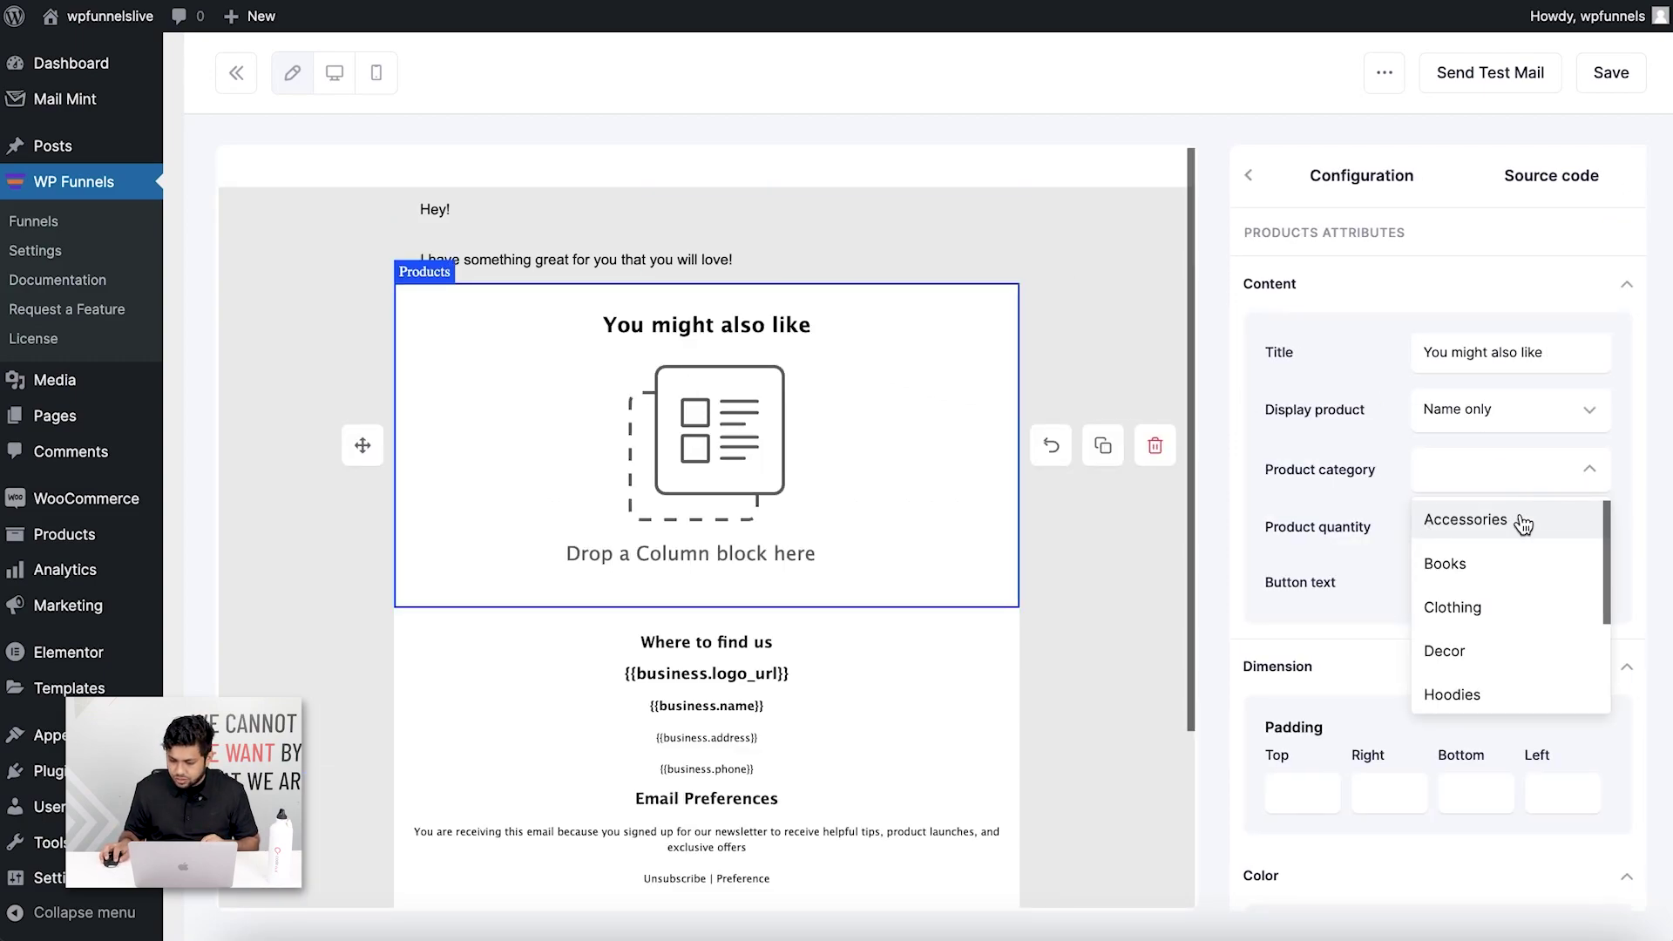
pyautogui.click(1508, 568)
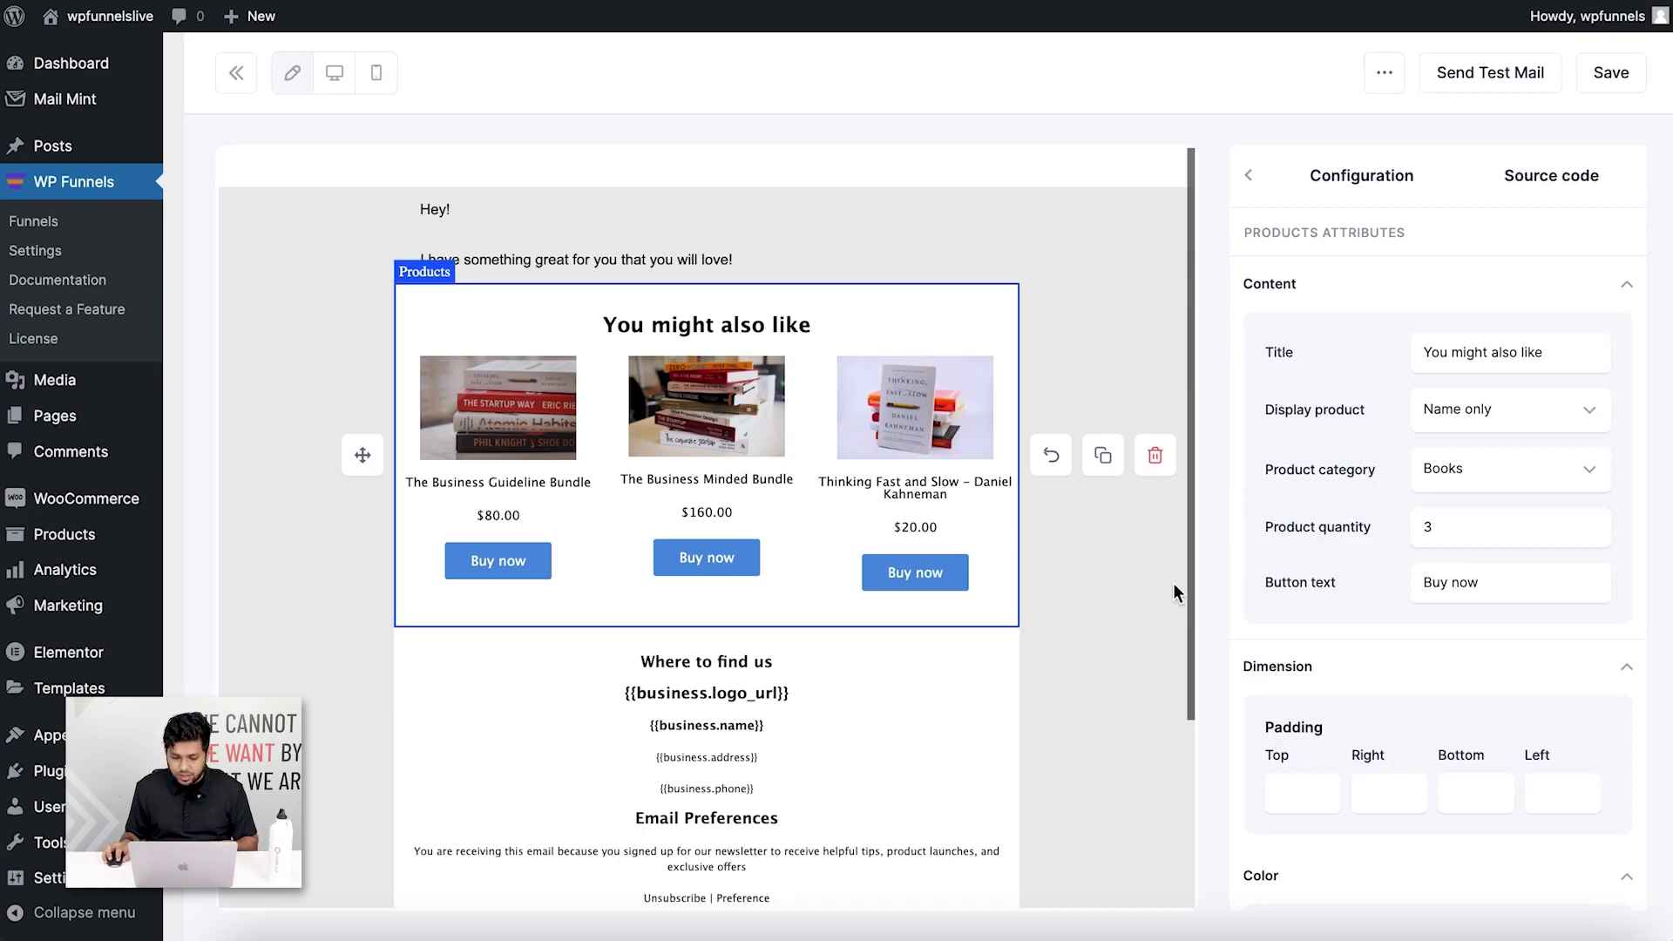
# Add a text block below the products reading "Use the coupon, Books99 to get a $99 discount on purchases above $200!" and save the email
pyautogui.click(1249, 175)
pyautogui.moveTo(1300, 225); pyautogui.dragTo(775, 603)
pyautogui.tripleClick(598, 660)
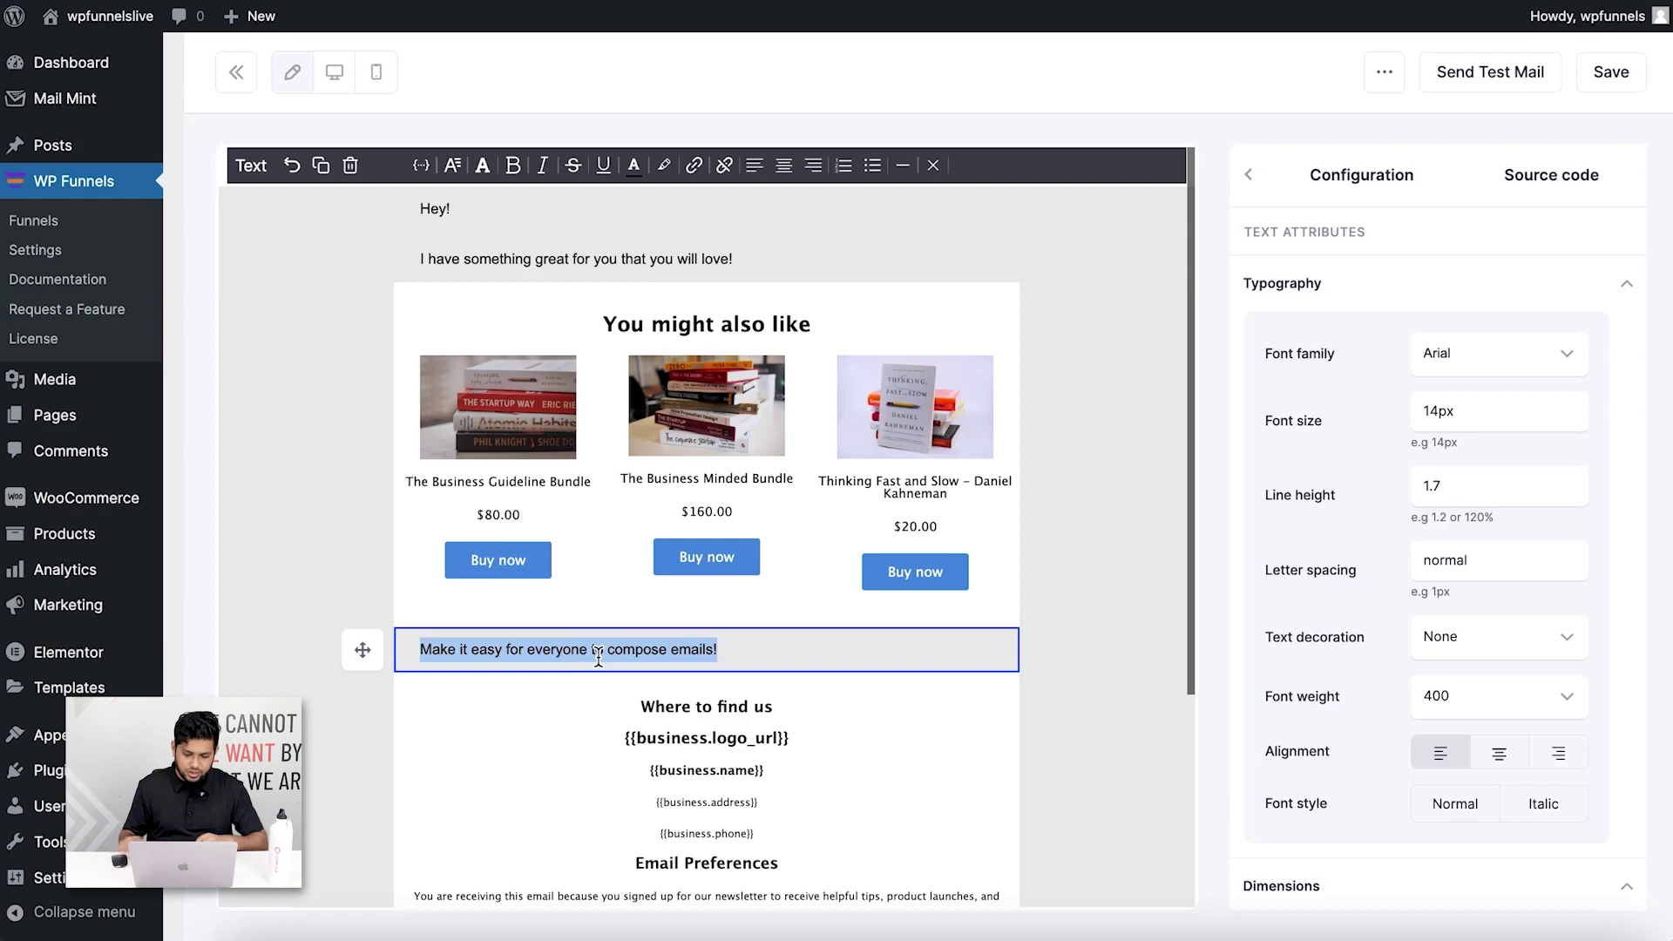
pyautogui.write('USe')
pyautogui.press('BackSpace')
pyautogui.press('BackSpace')
pyautogui.press('BackSpace')
pyautogui.write('se the cou')
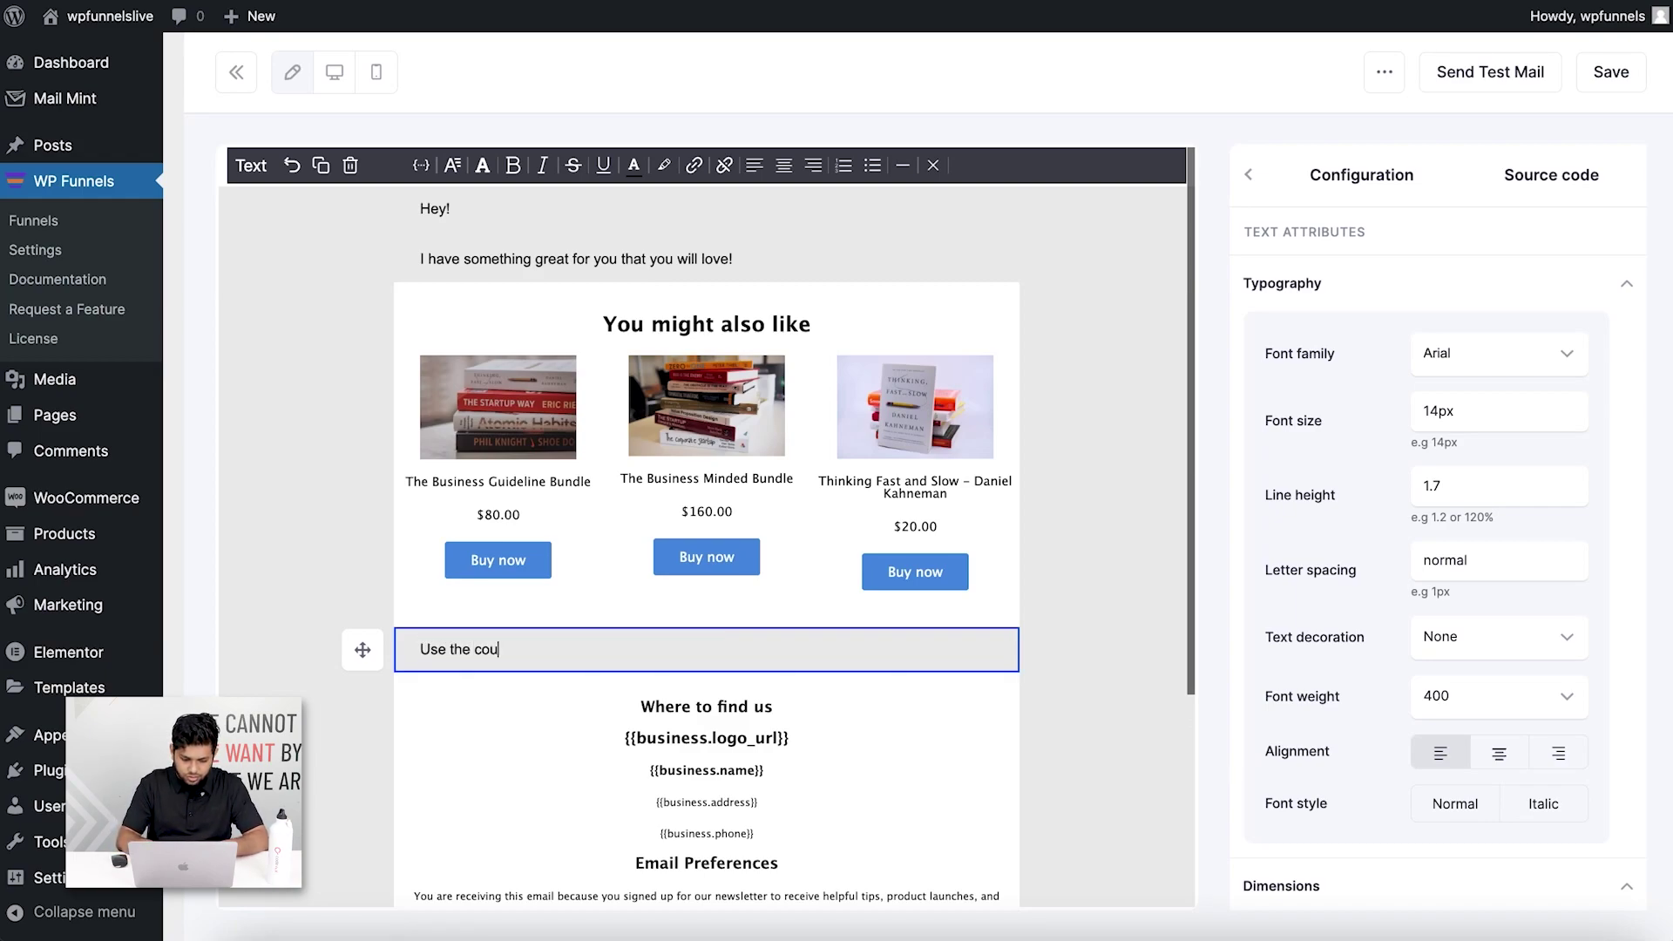
pyautogui.write('pon')
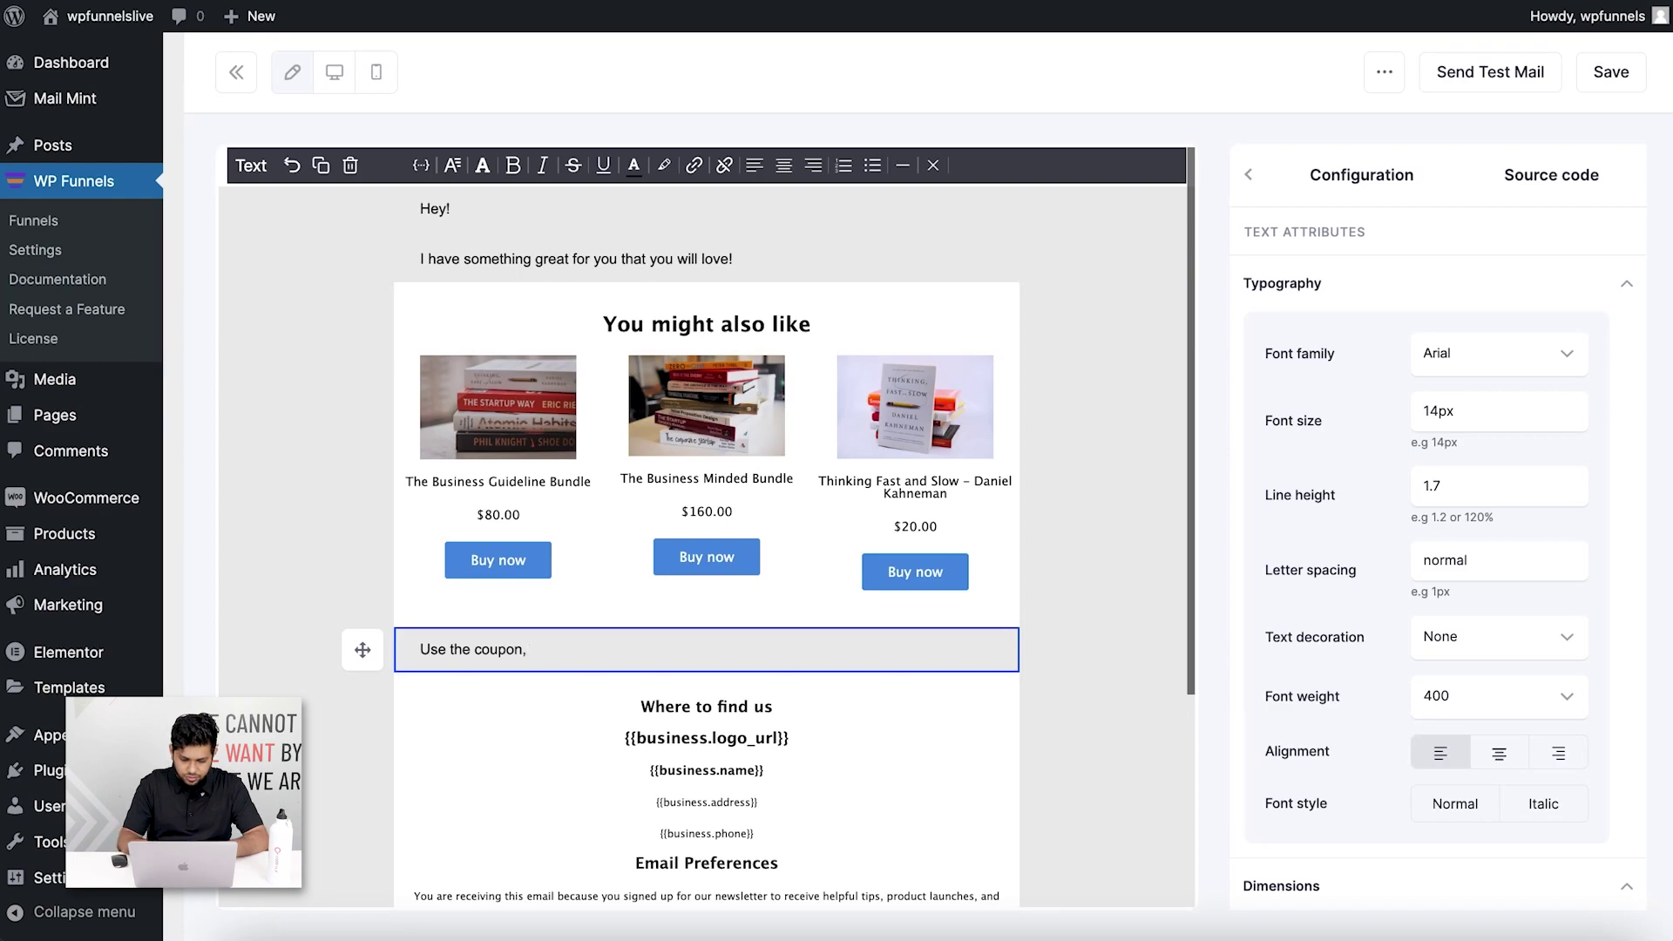
pyautogui.write(', Books99 to get a')
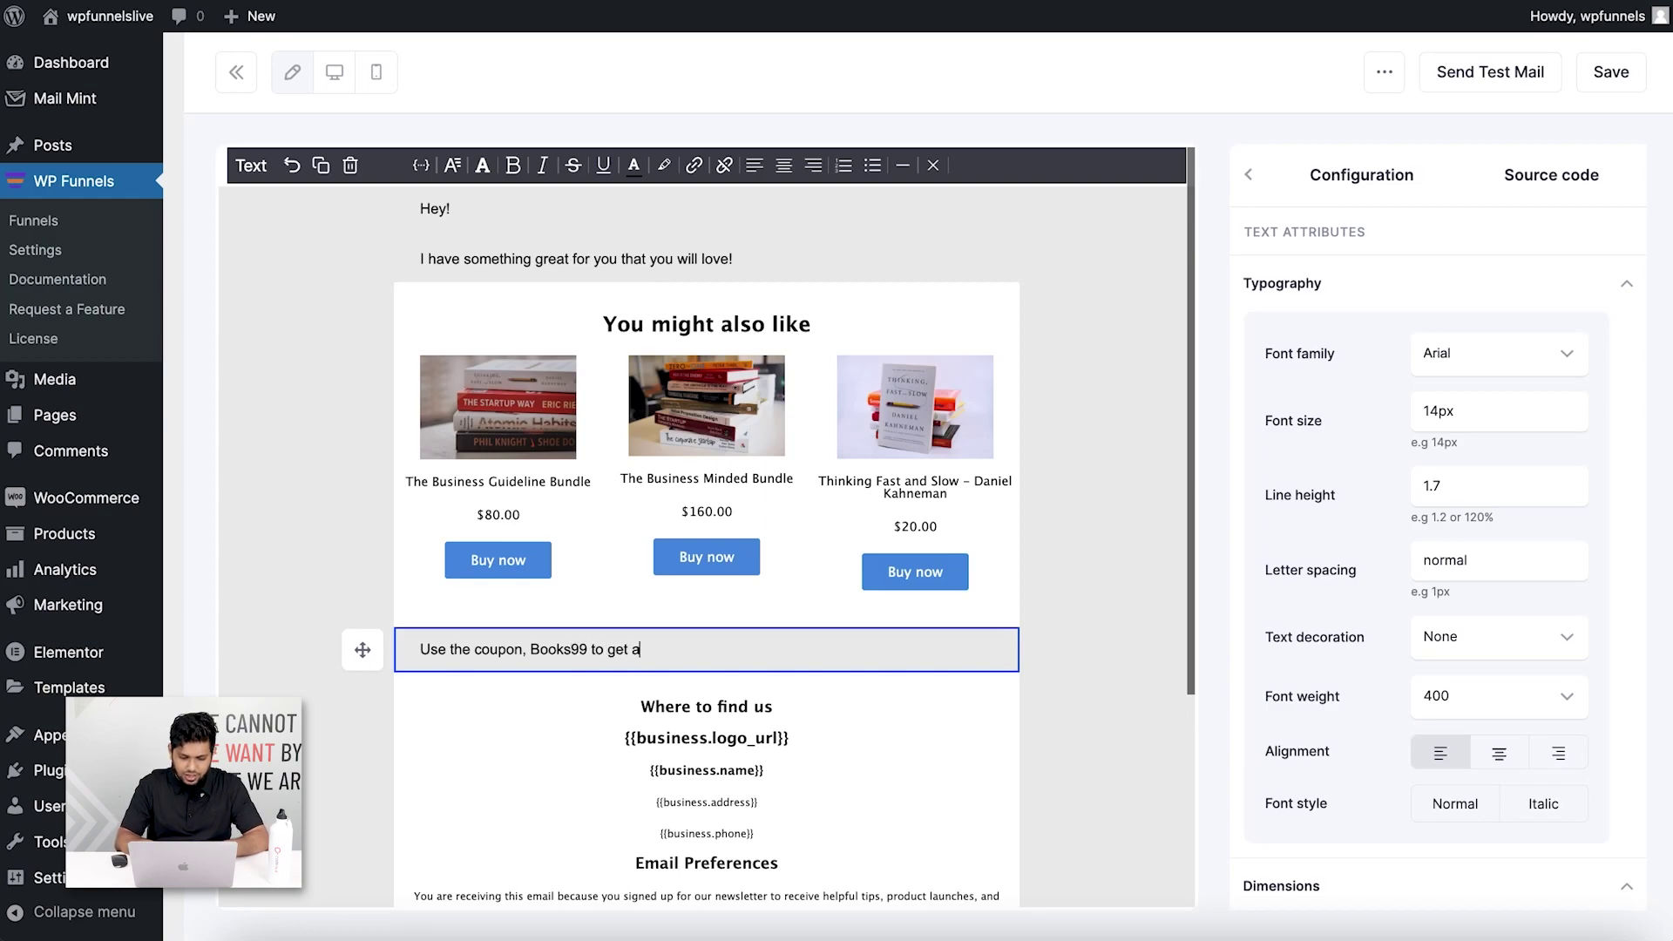
pyautogui.write(' $99')
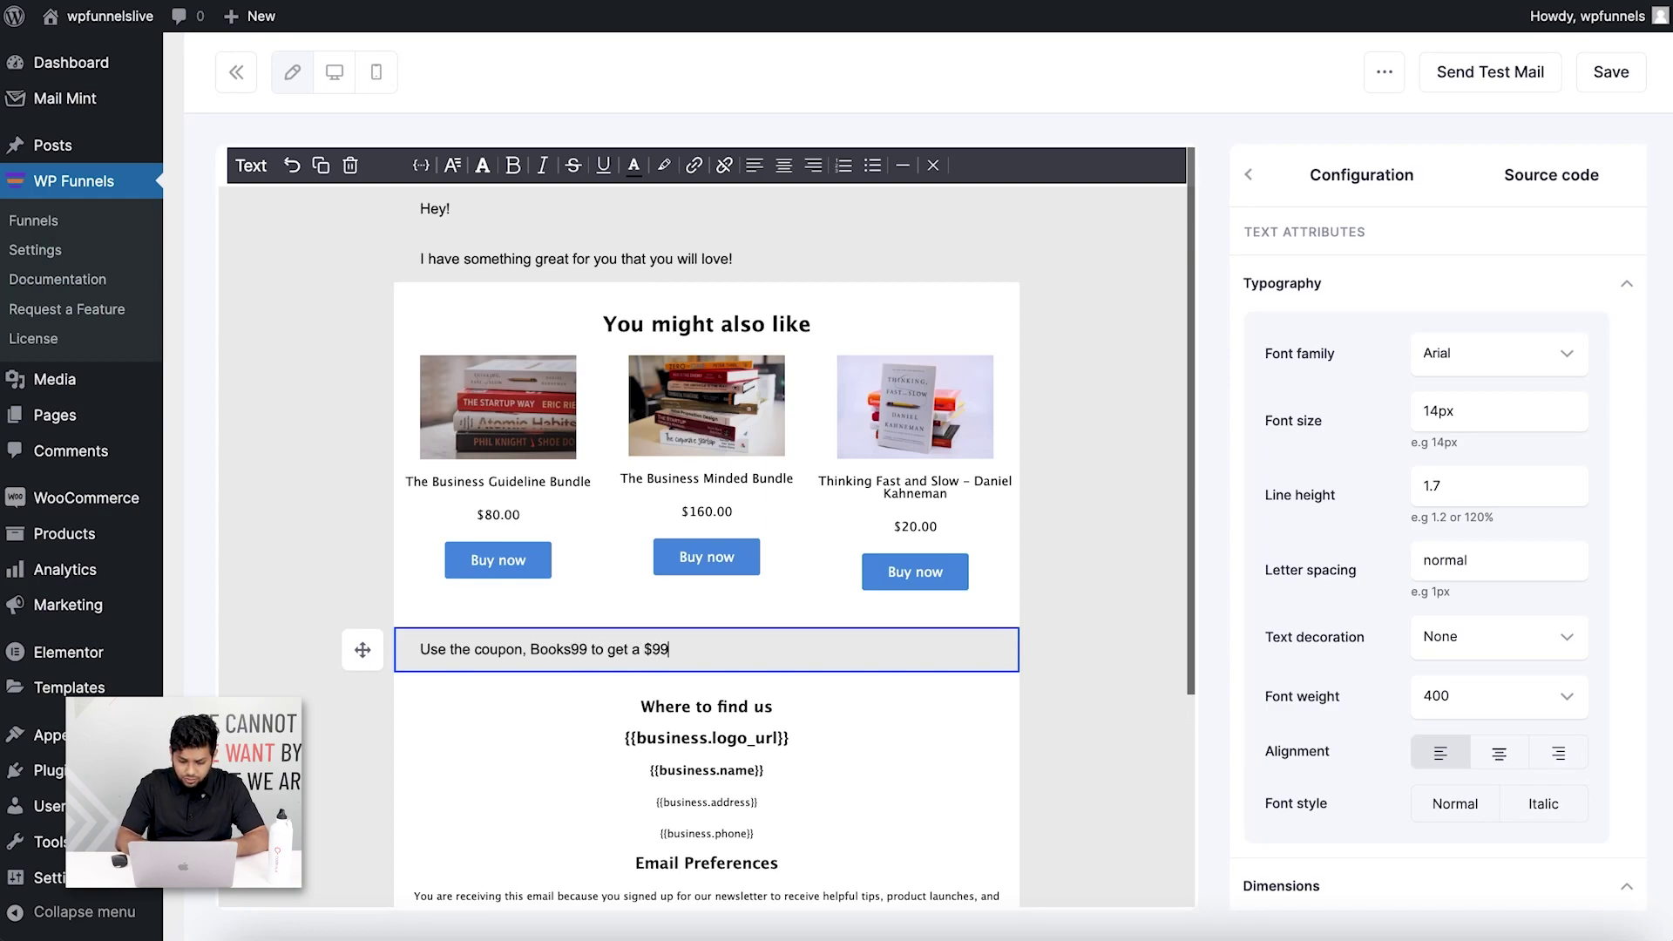
pyautogui.write(' discount')
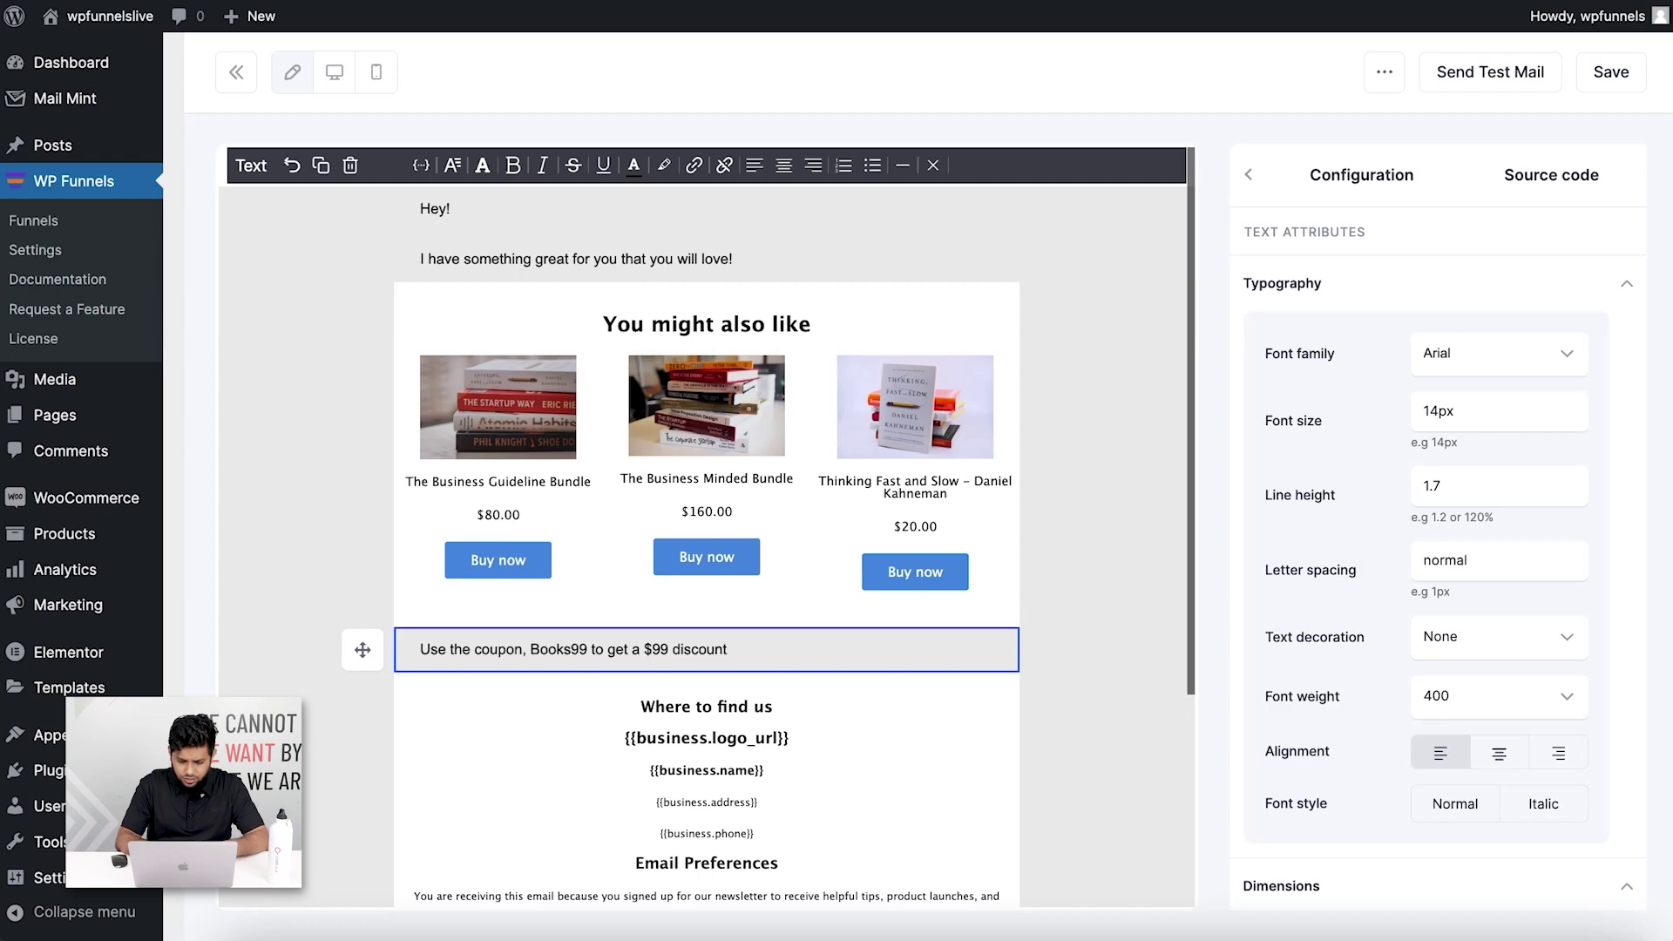
pyautogui.write(' on purchases above ')
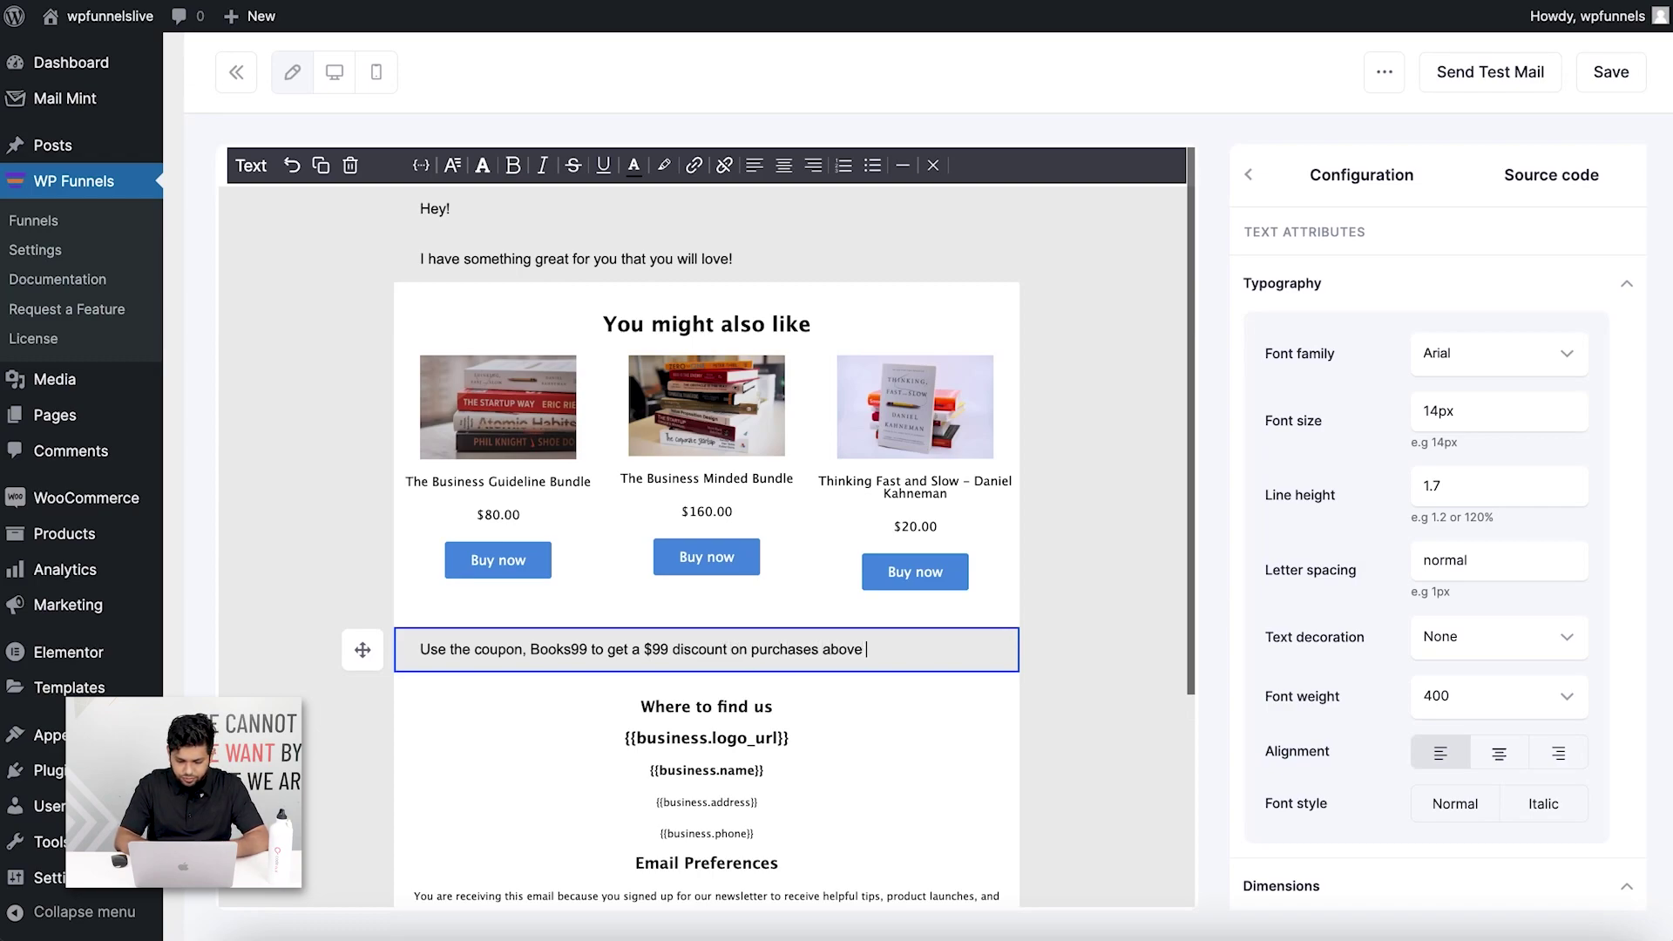
pyautogui.write('$200')
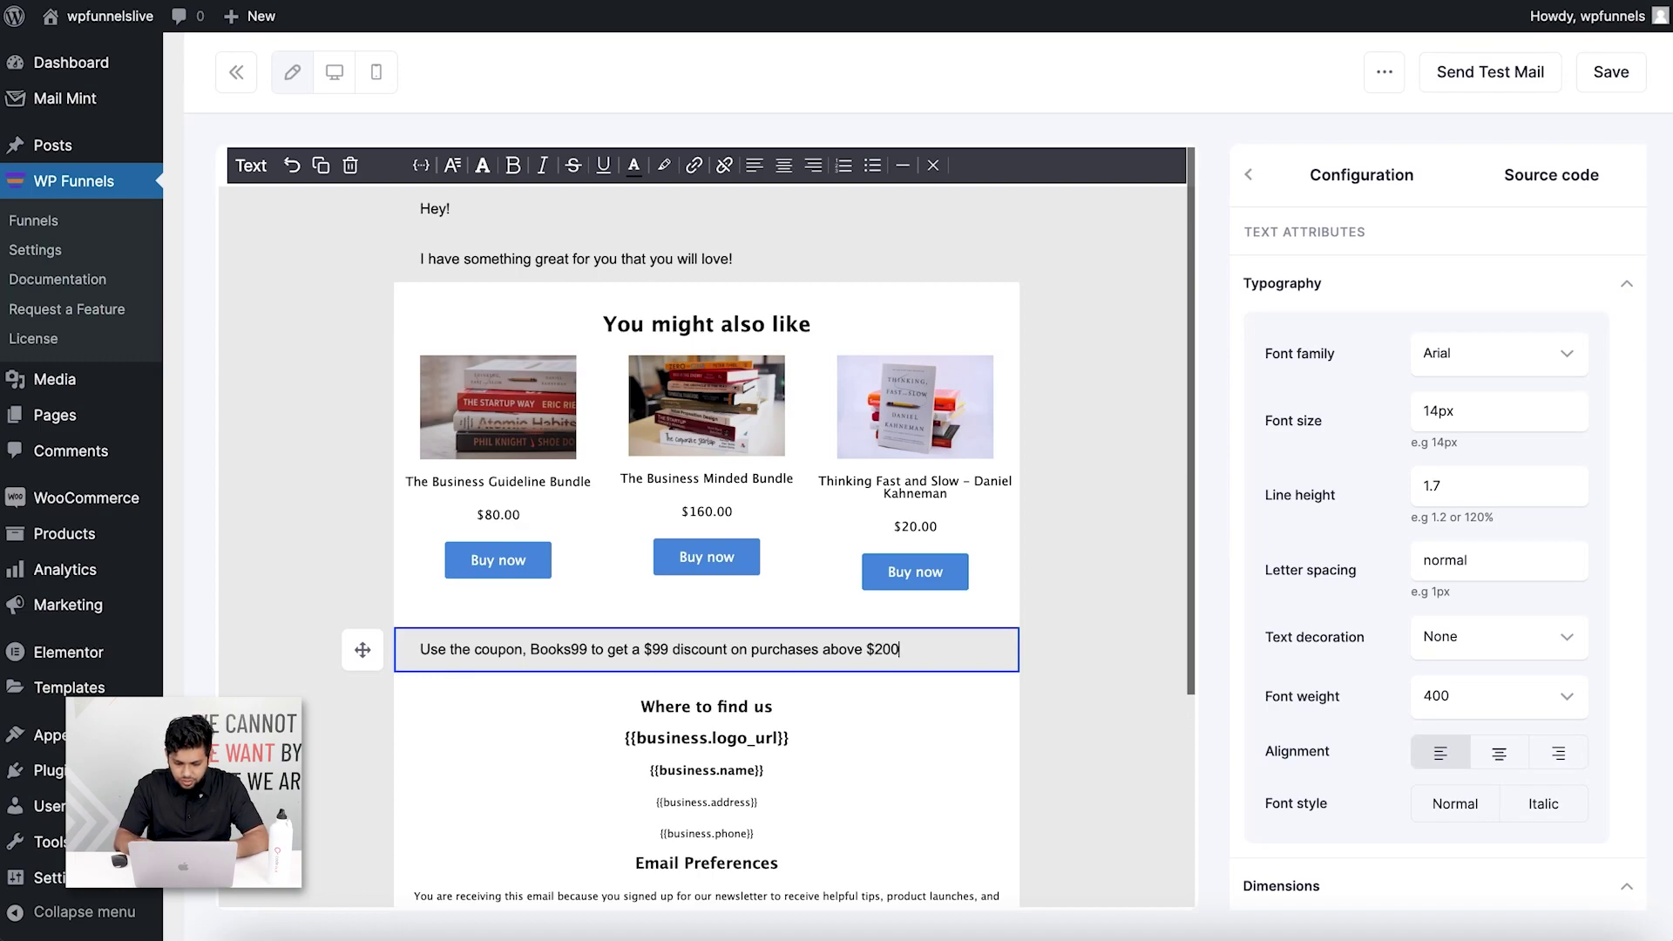
pyautogui.write('!')
pyautogui.press('Return')
pyautogui.press('Return')
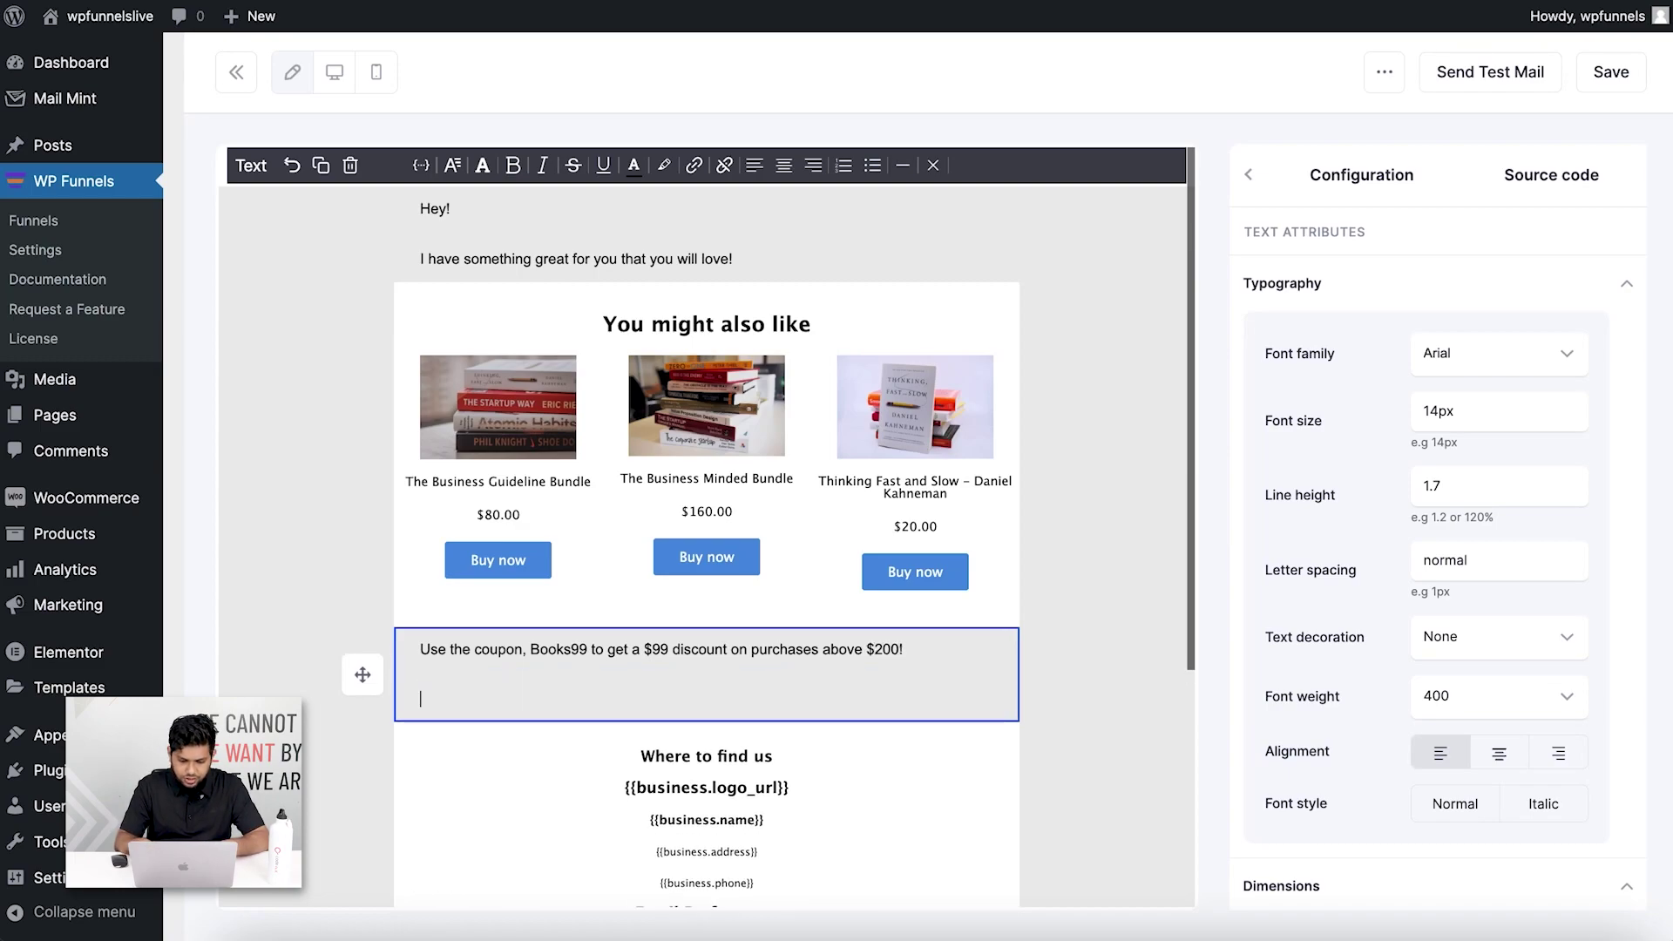
pyautogui.press('BackSpace')
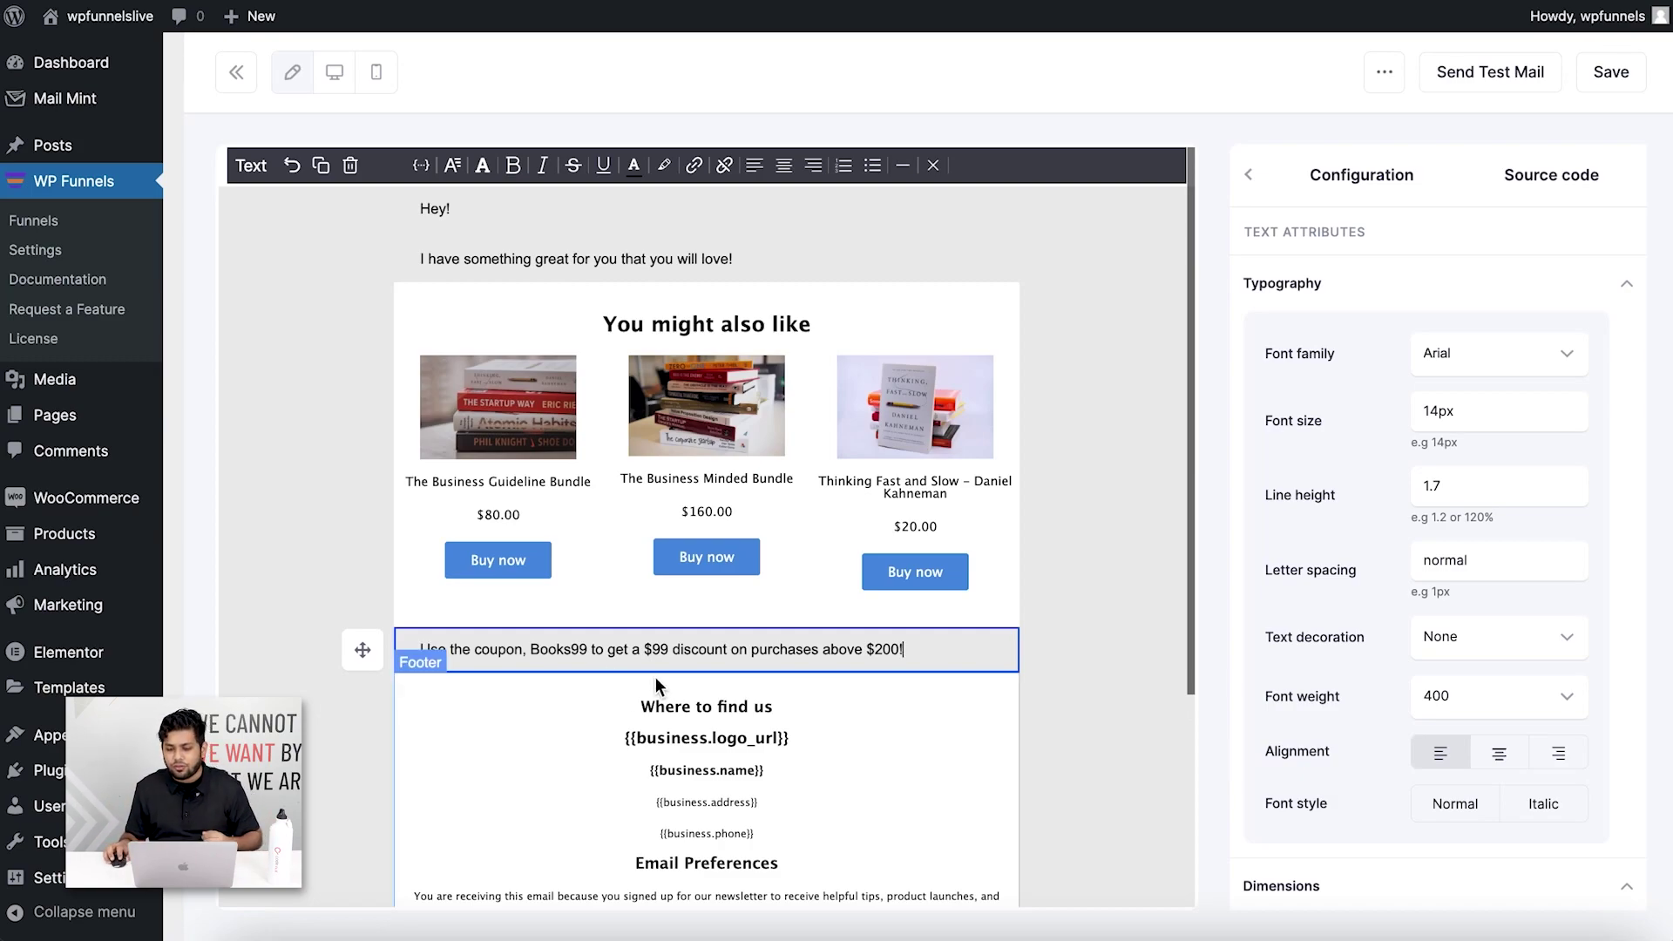
pyautogui.click(1594, 73)
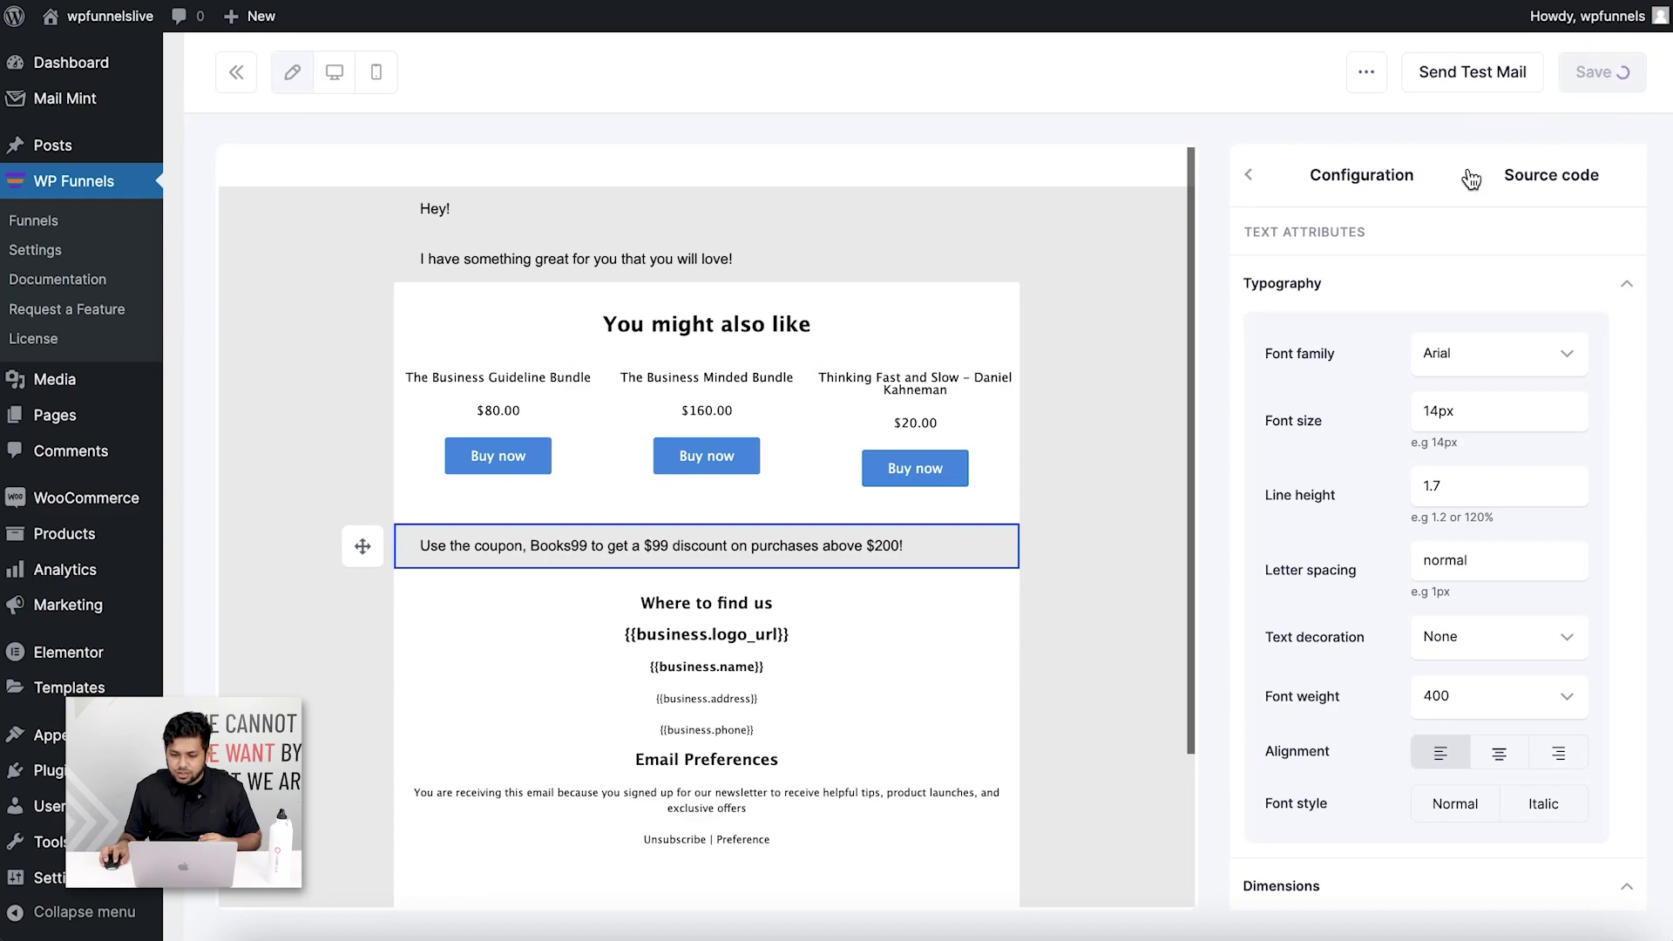
# Return to the funnel canvas and look at the automation options after the upsell email and under the Downsell step
pyautogui.click(236, 72)
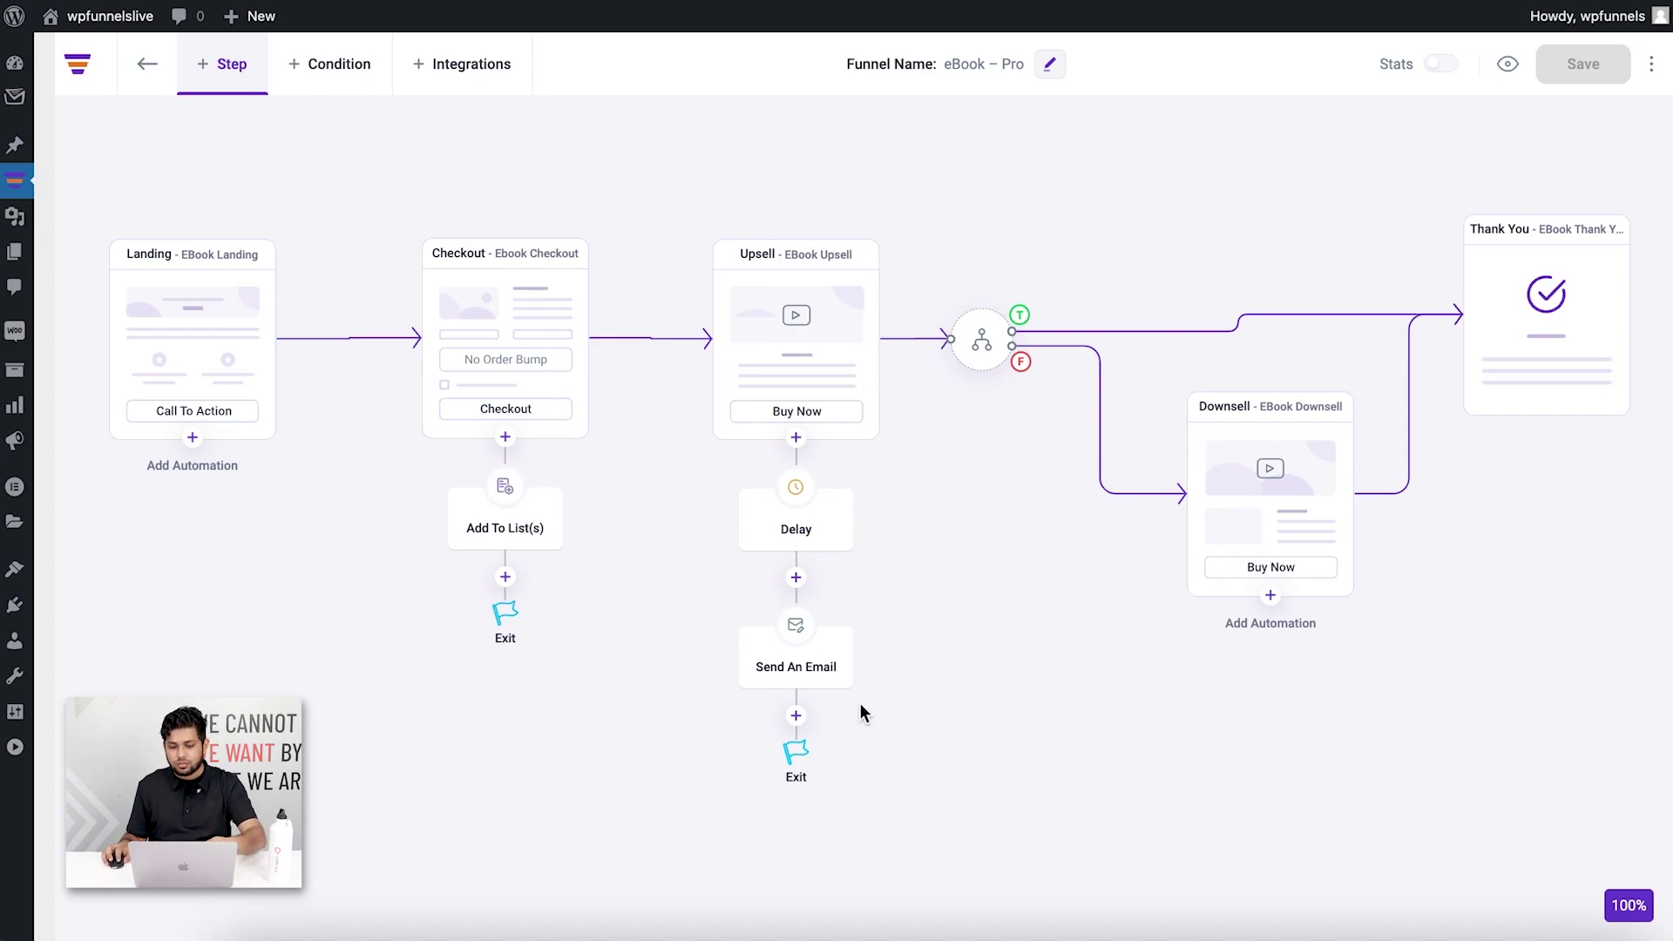
pyautogui.click(796, 718)
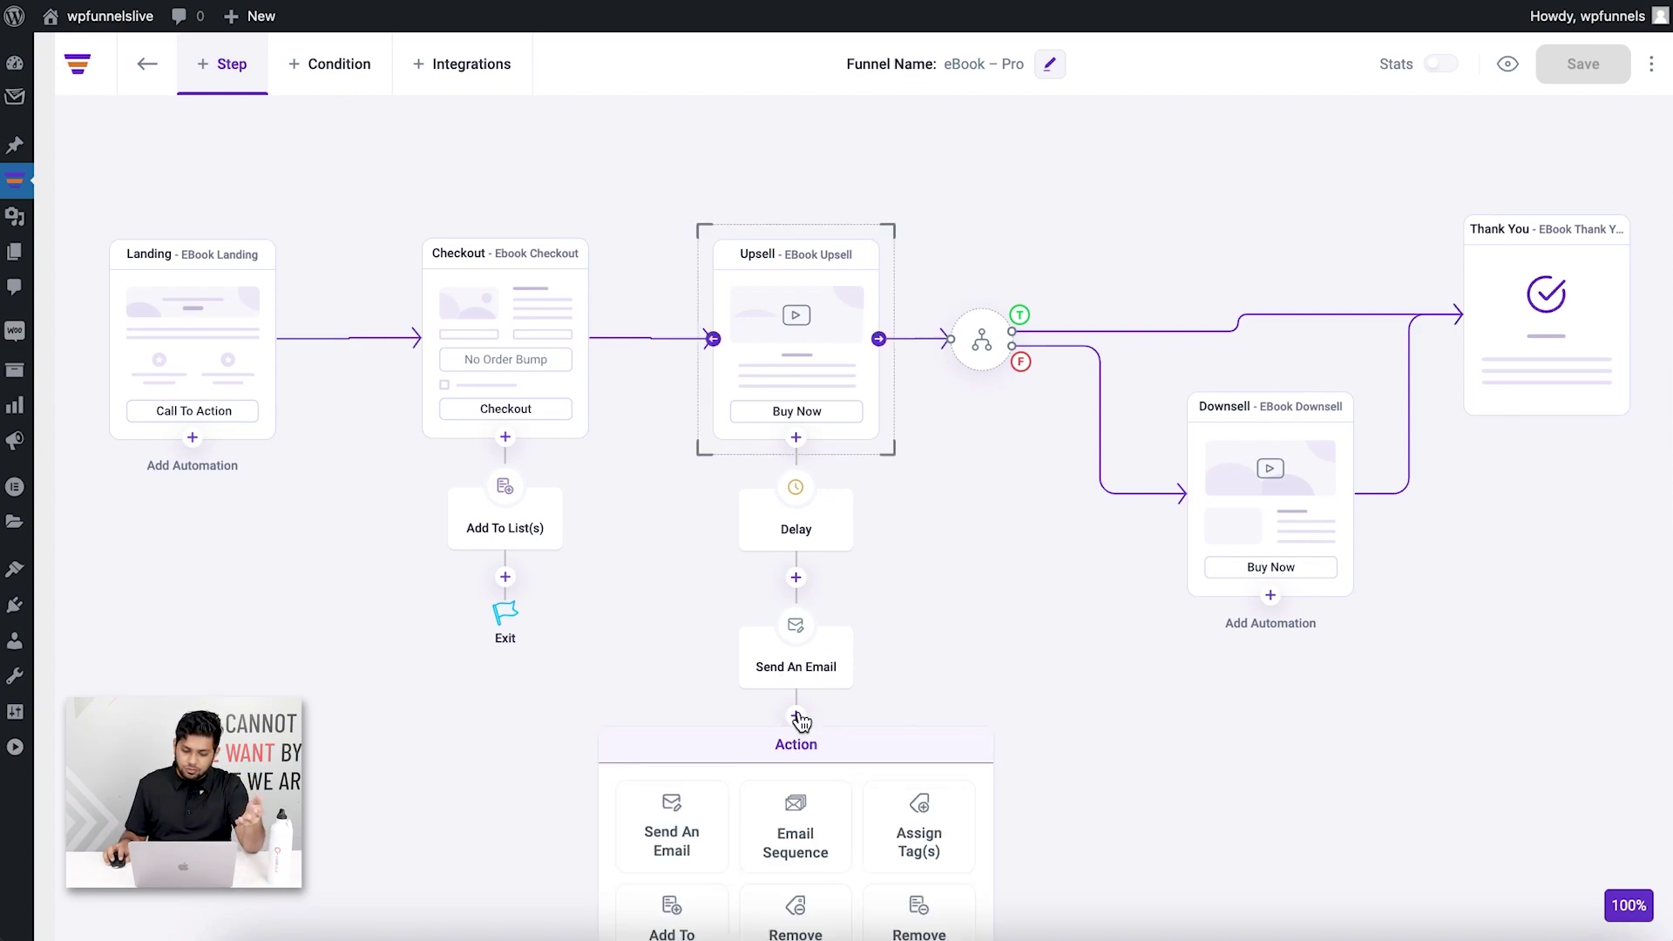
pyautogui.click(1006, 651)
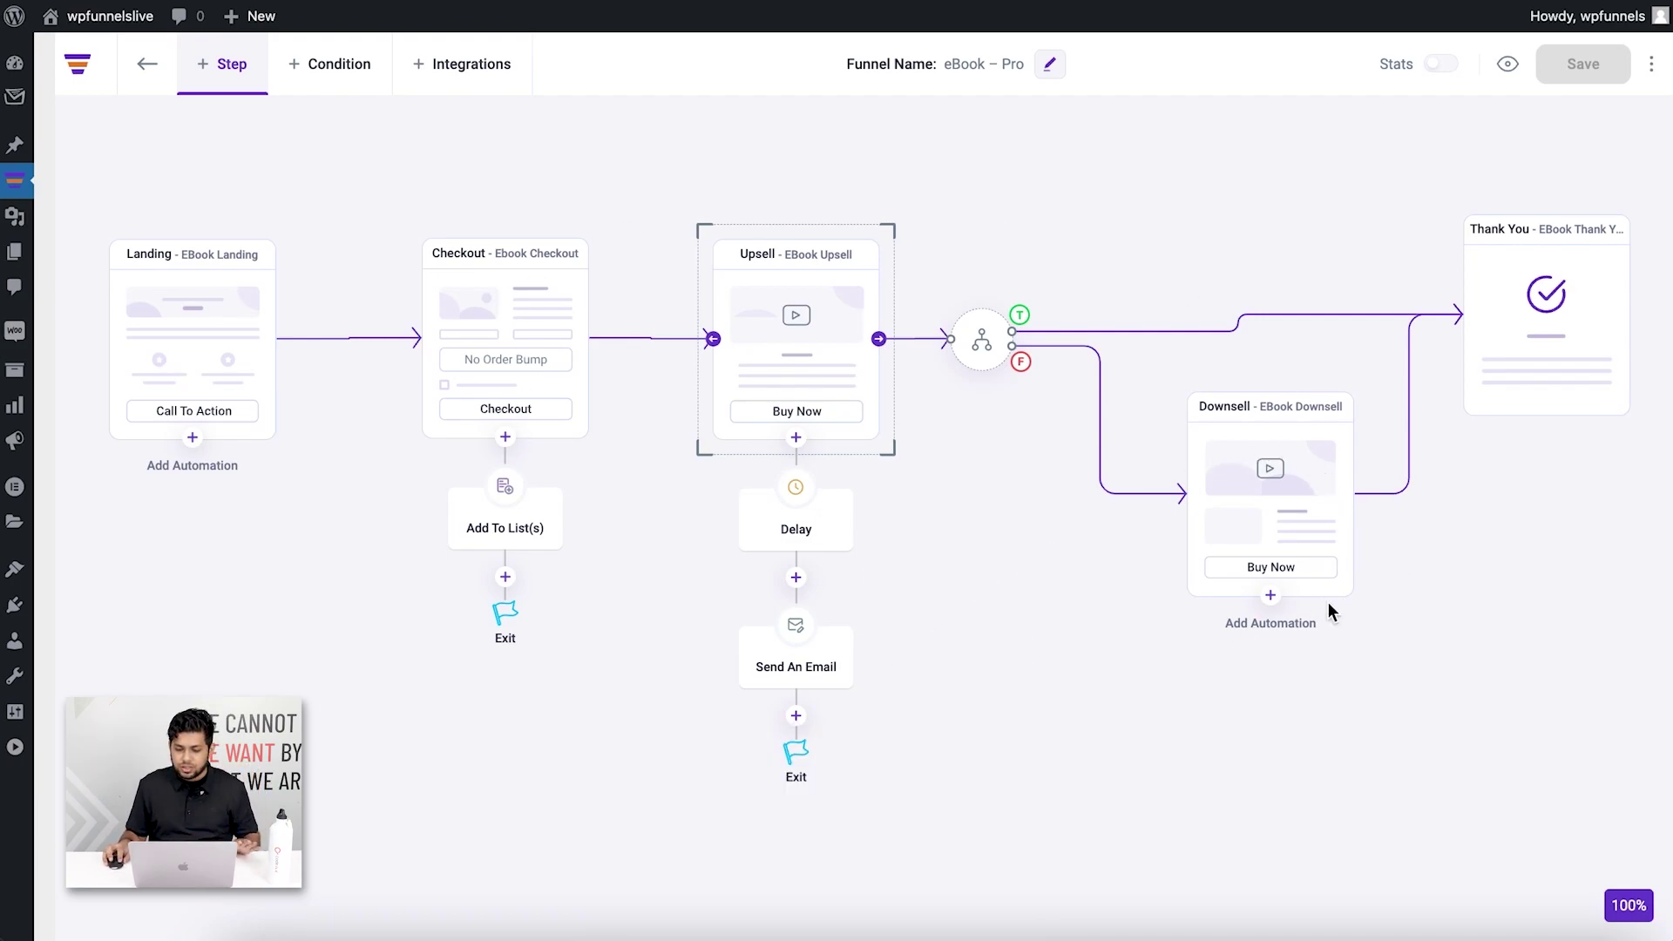
pyautogui.click(1271, 596)
pyautogui.click(1060, 554)
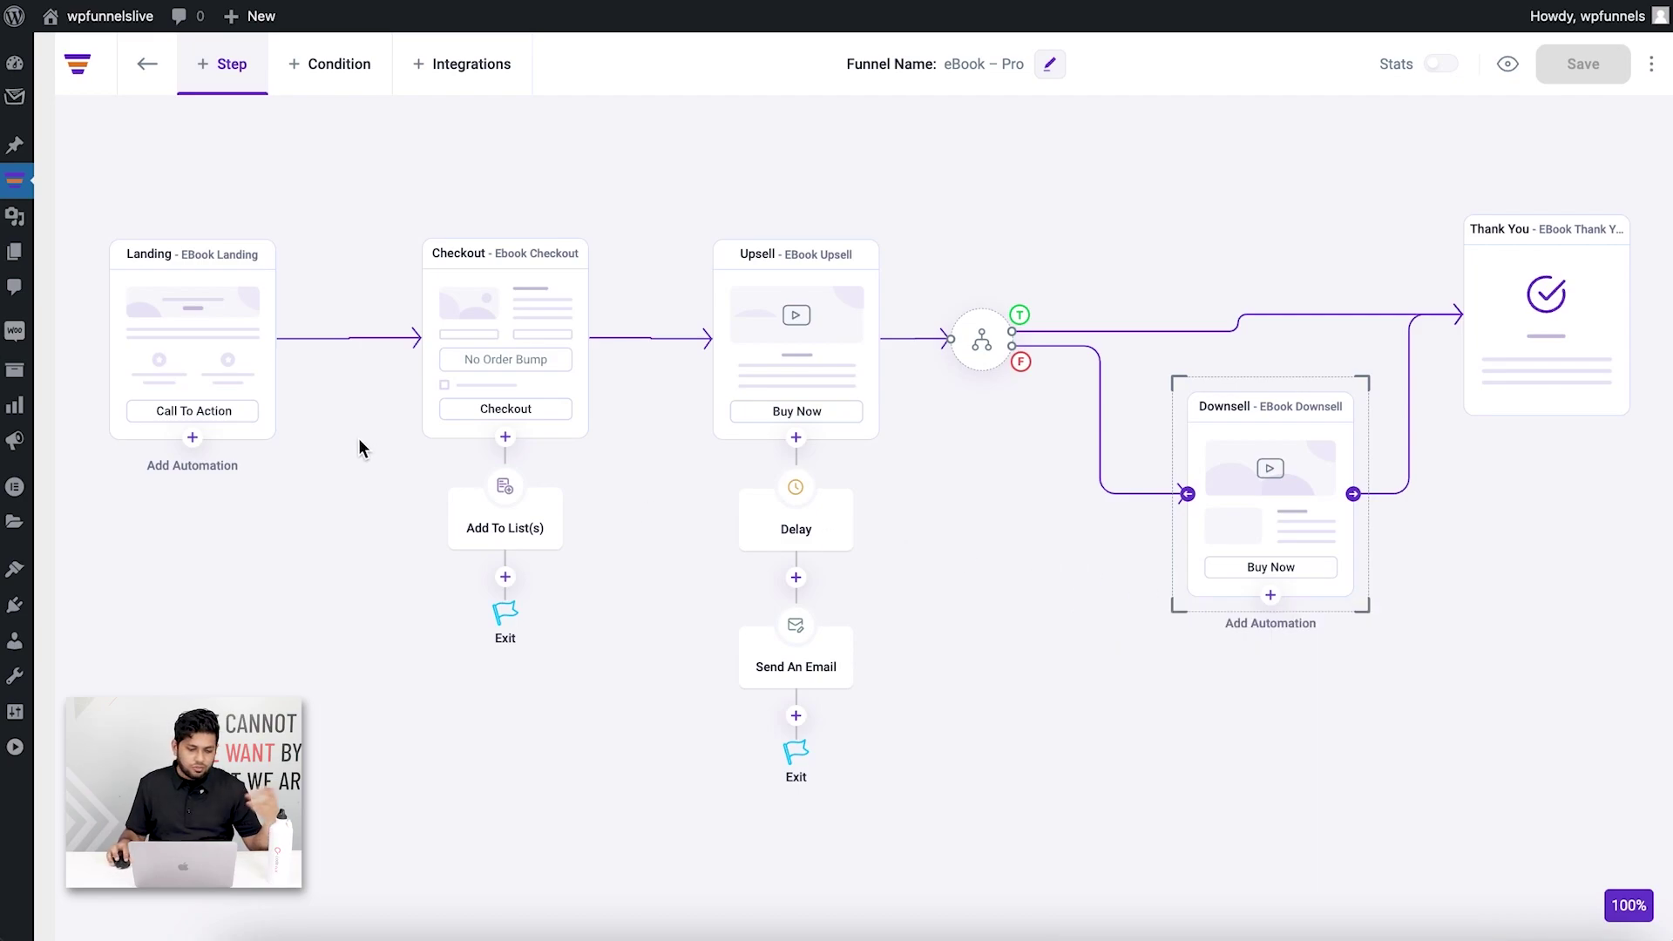
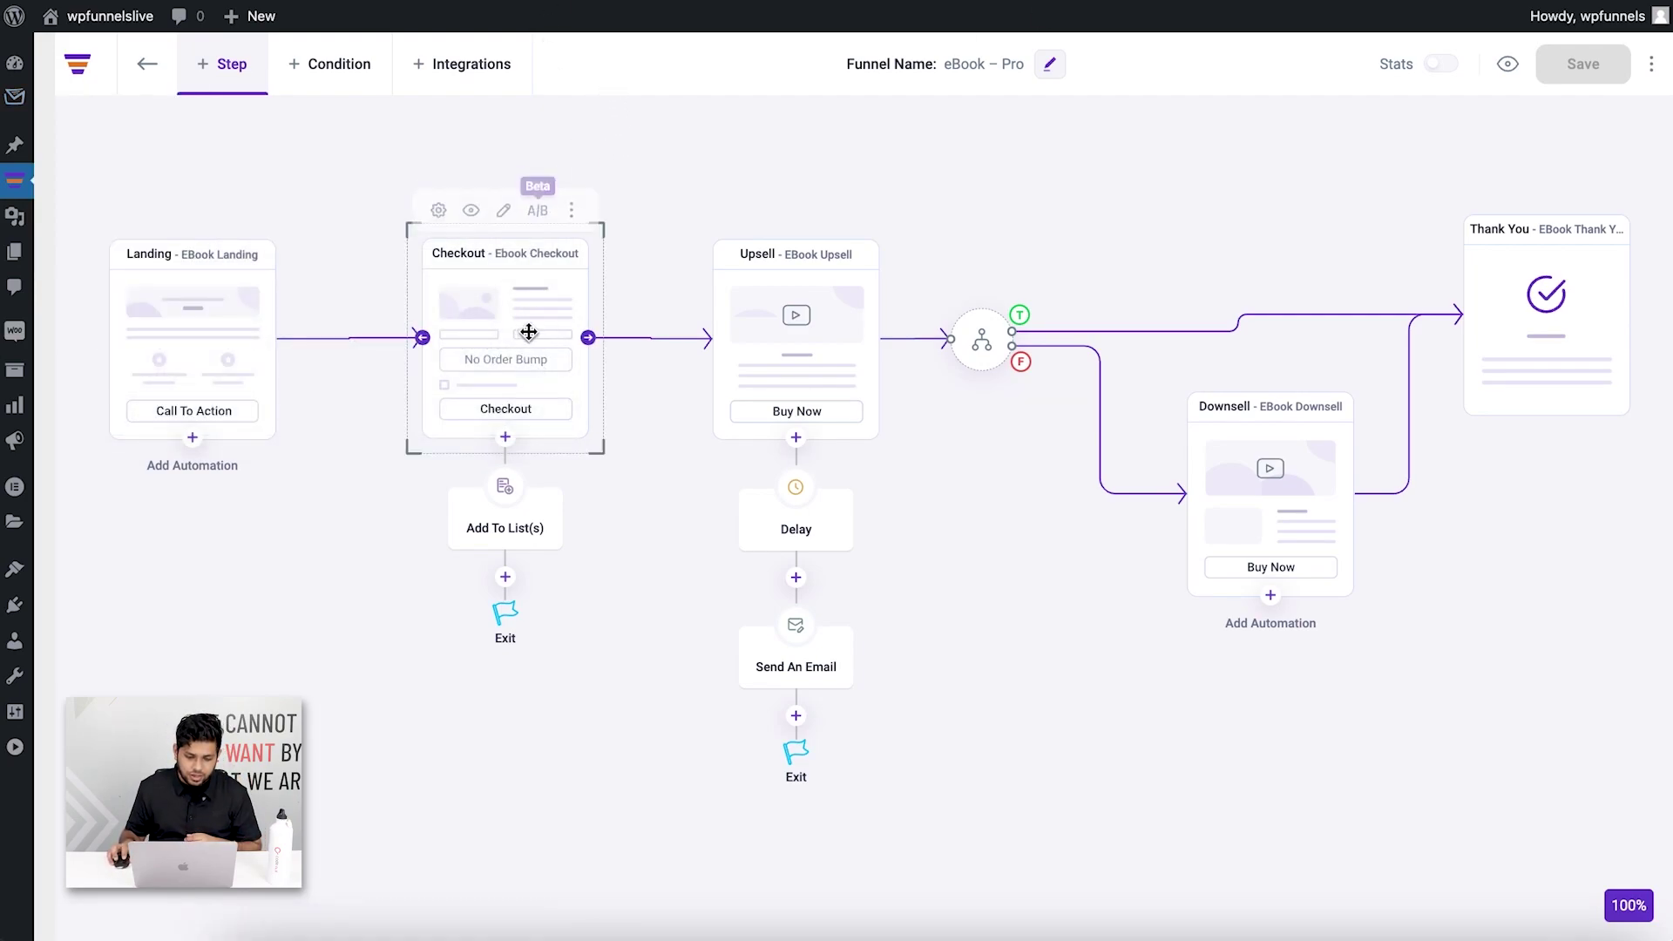
# Preview the funnel's landing page and choose to get the book to continue to the checkout page
pyautogui.hotkey('ctrl', 'Tab')
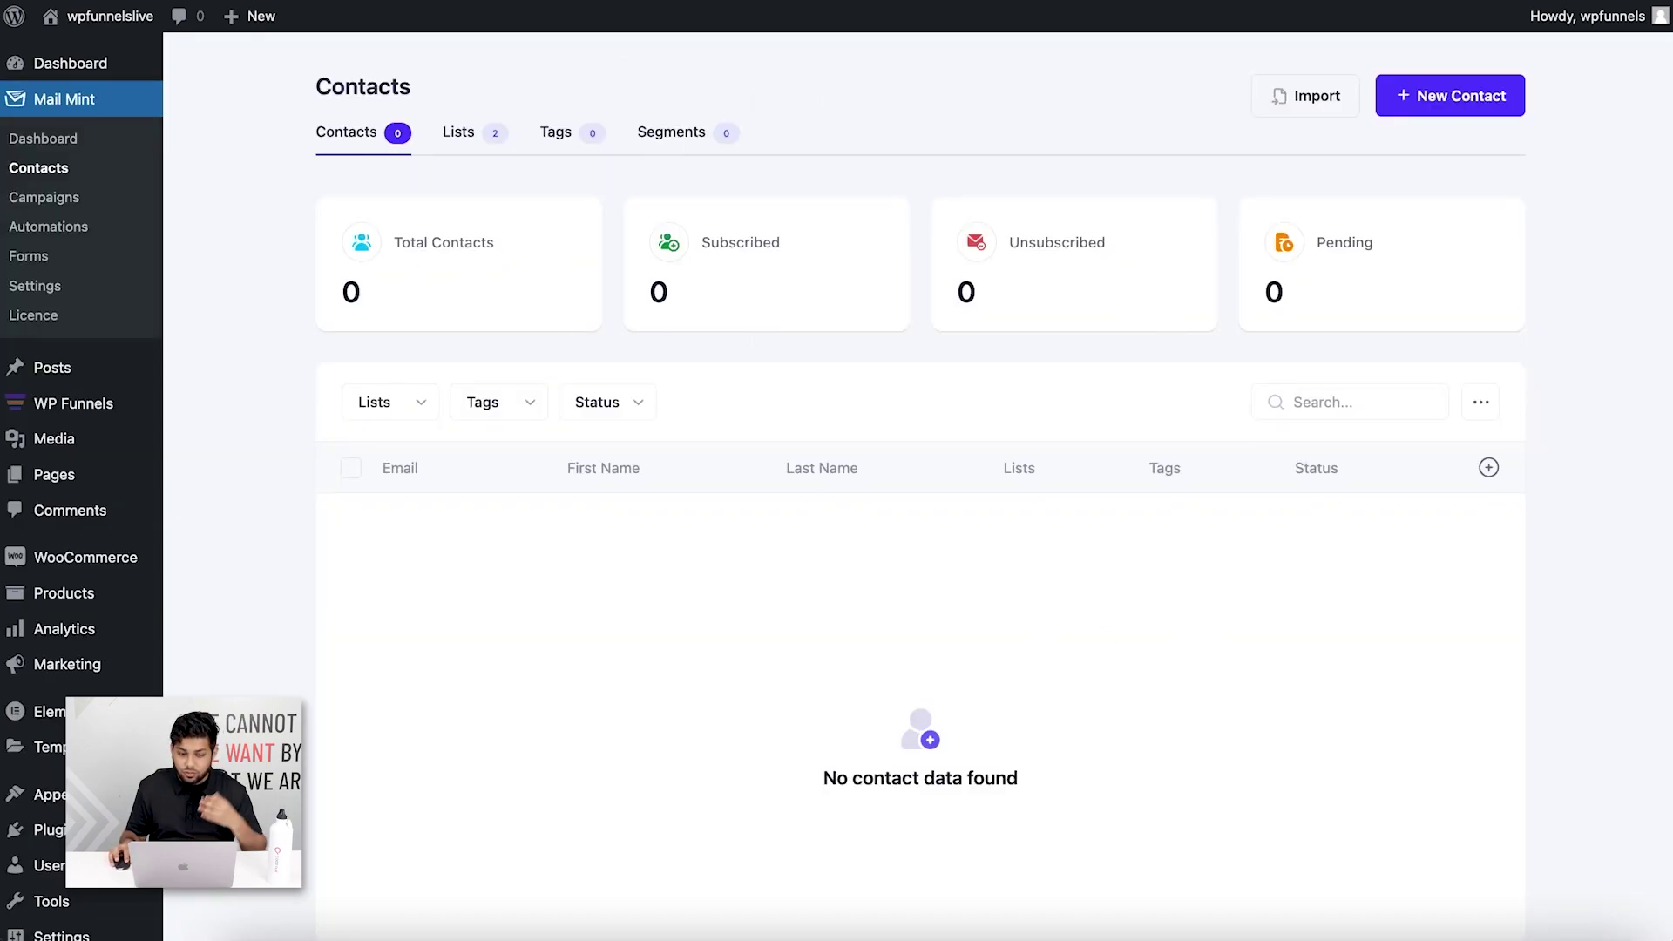
pyautogui.hotkey('ctrl', 'shift', 'Tab')
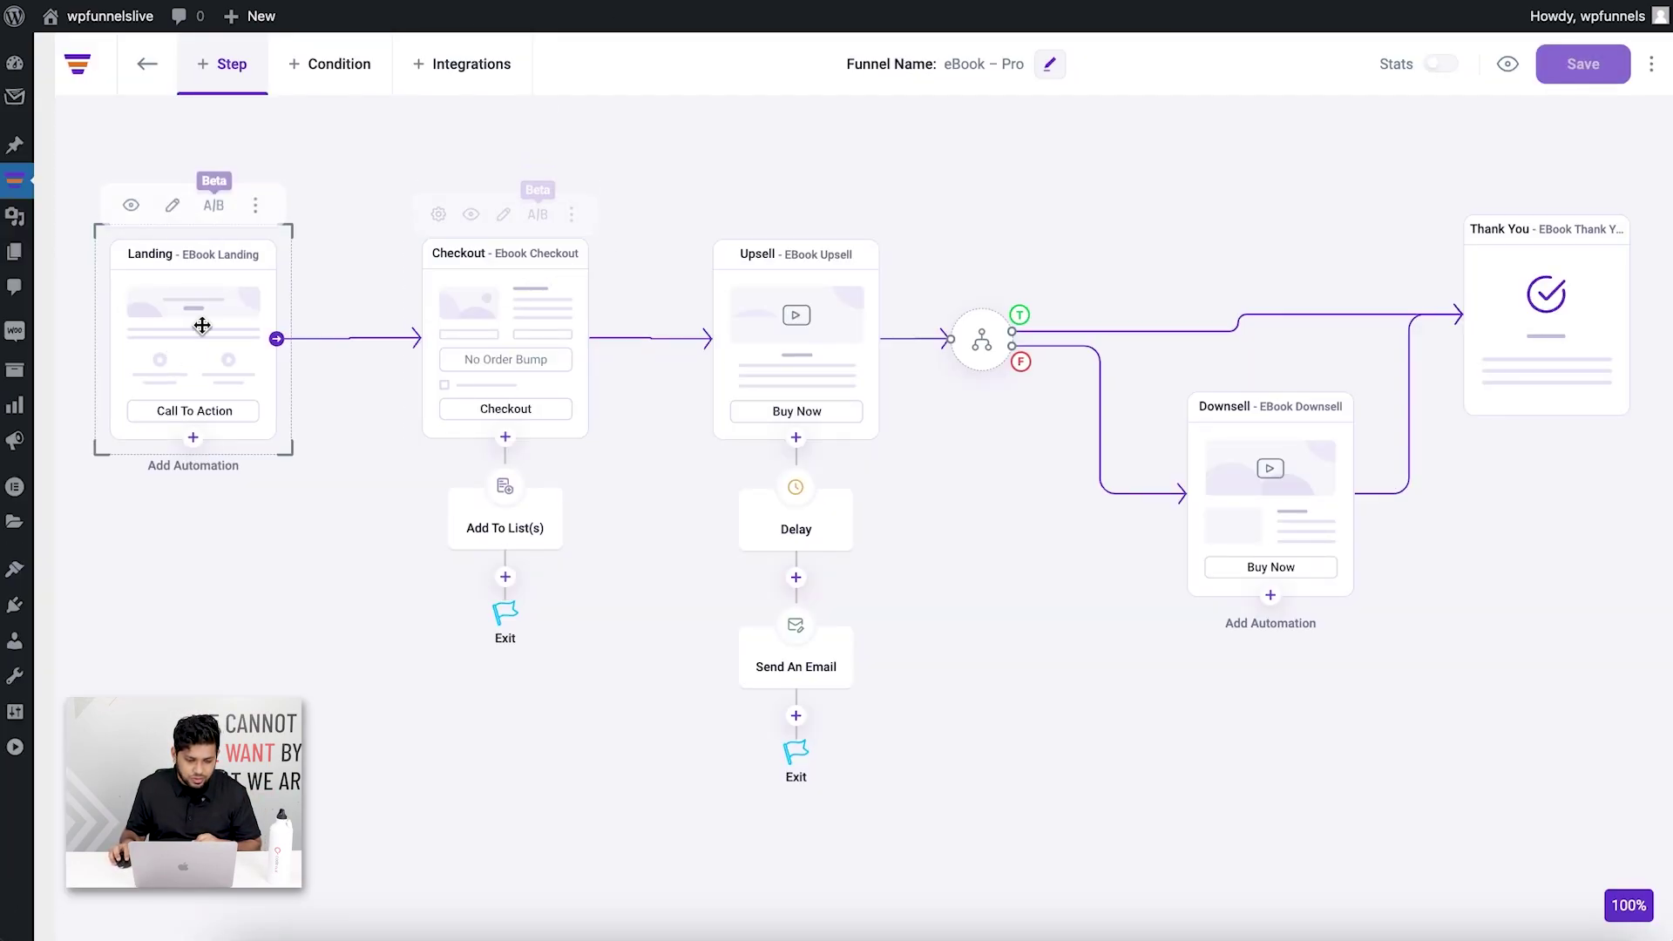
pyautogui.click(132, 198)
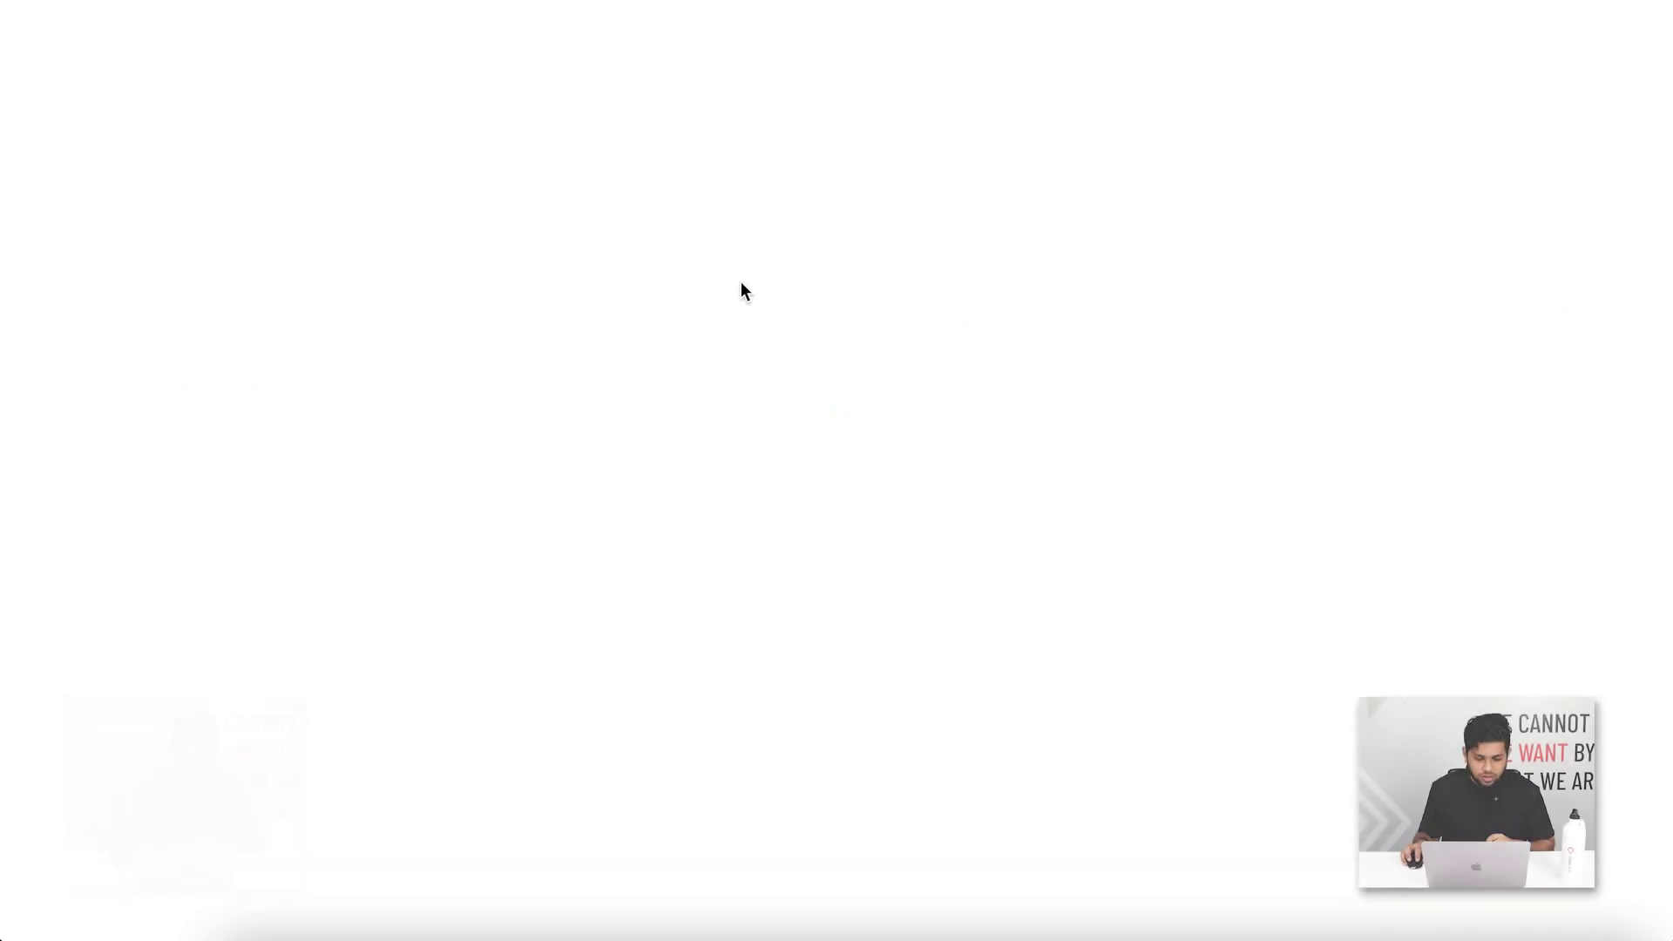
pyautogui.scroll(-10, 1308, 474)
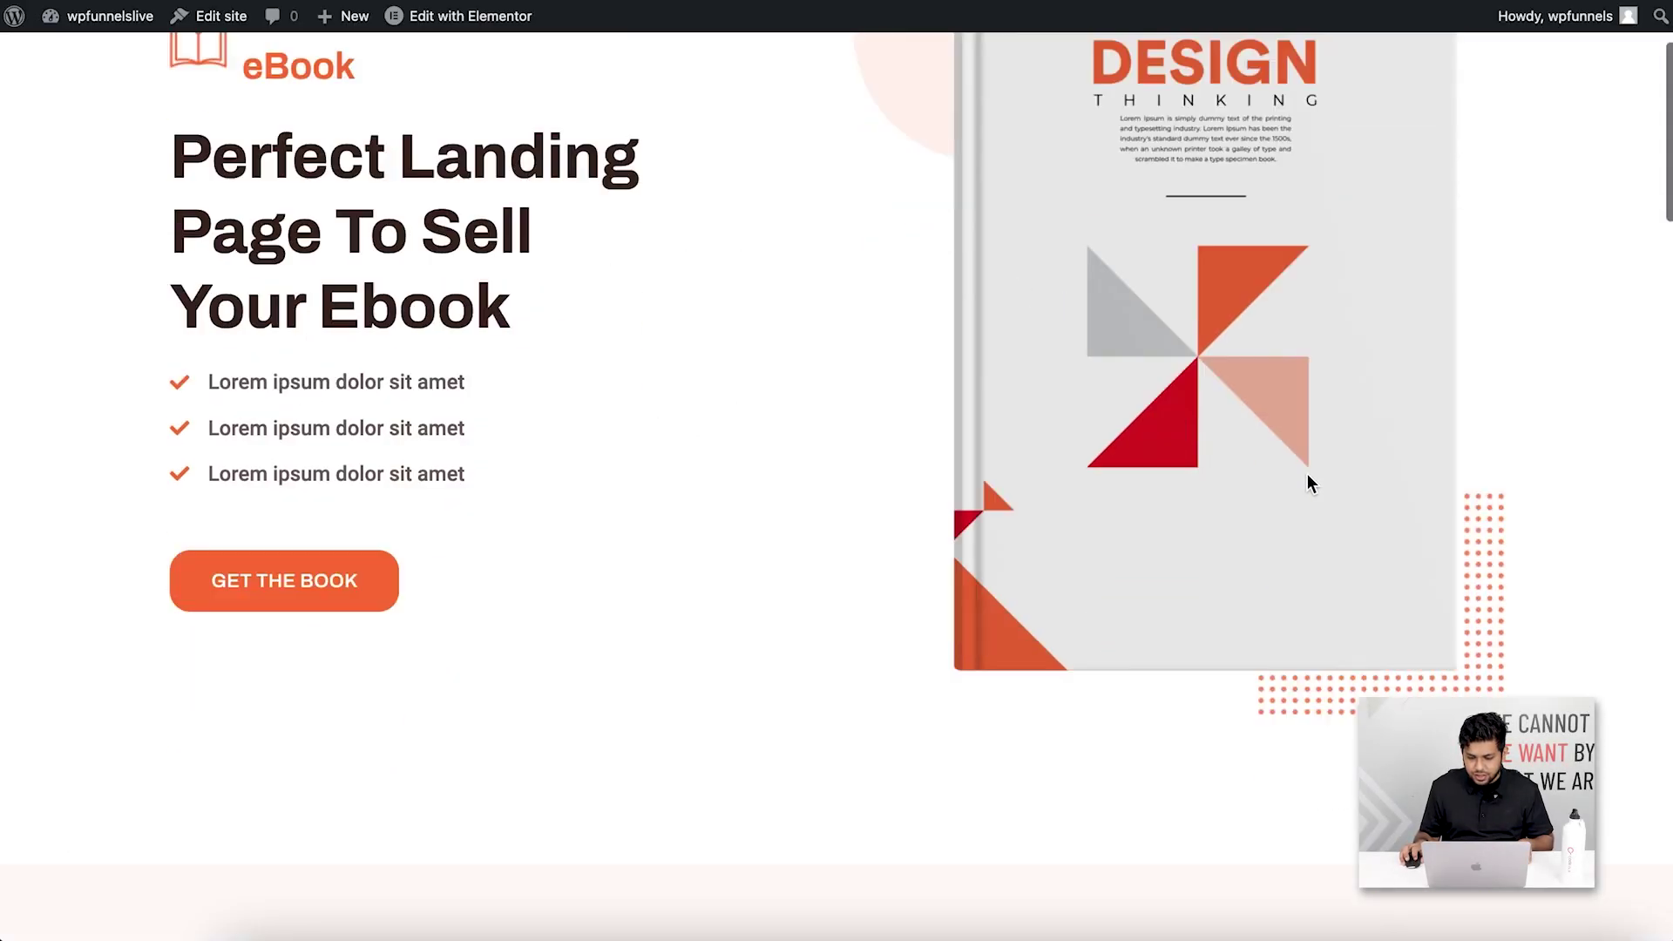
pyautogui.scroll(10, 1304, 478)
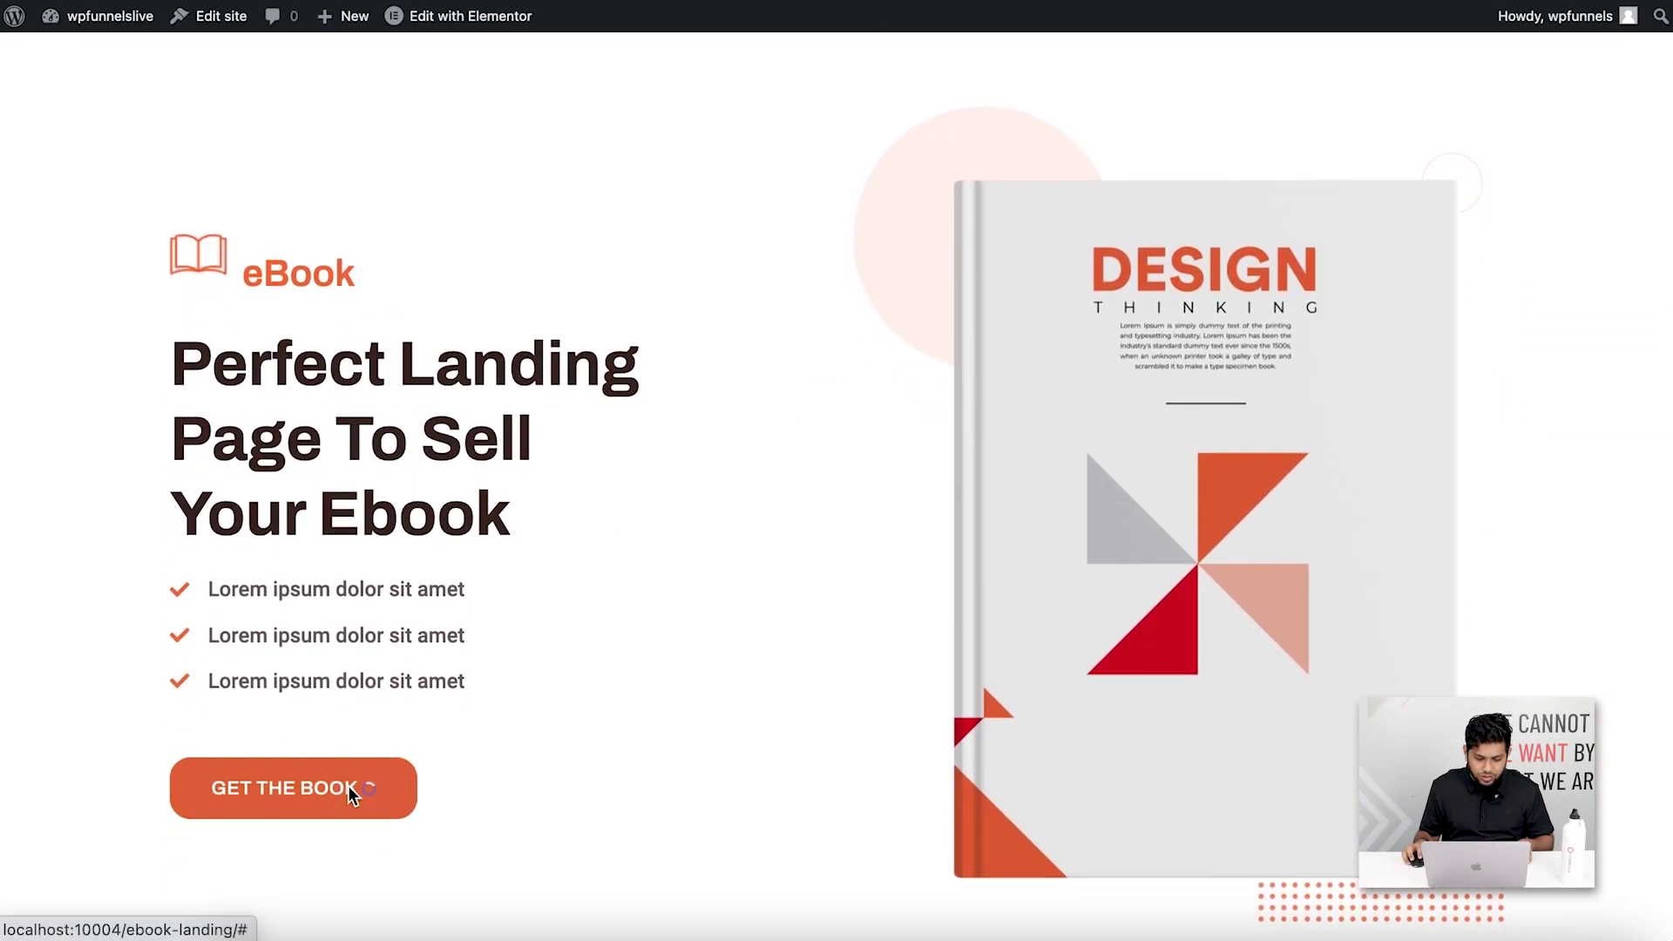
pyautogui.click(347, 787)
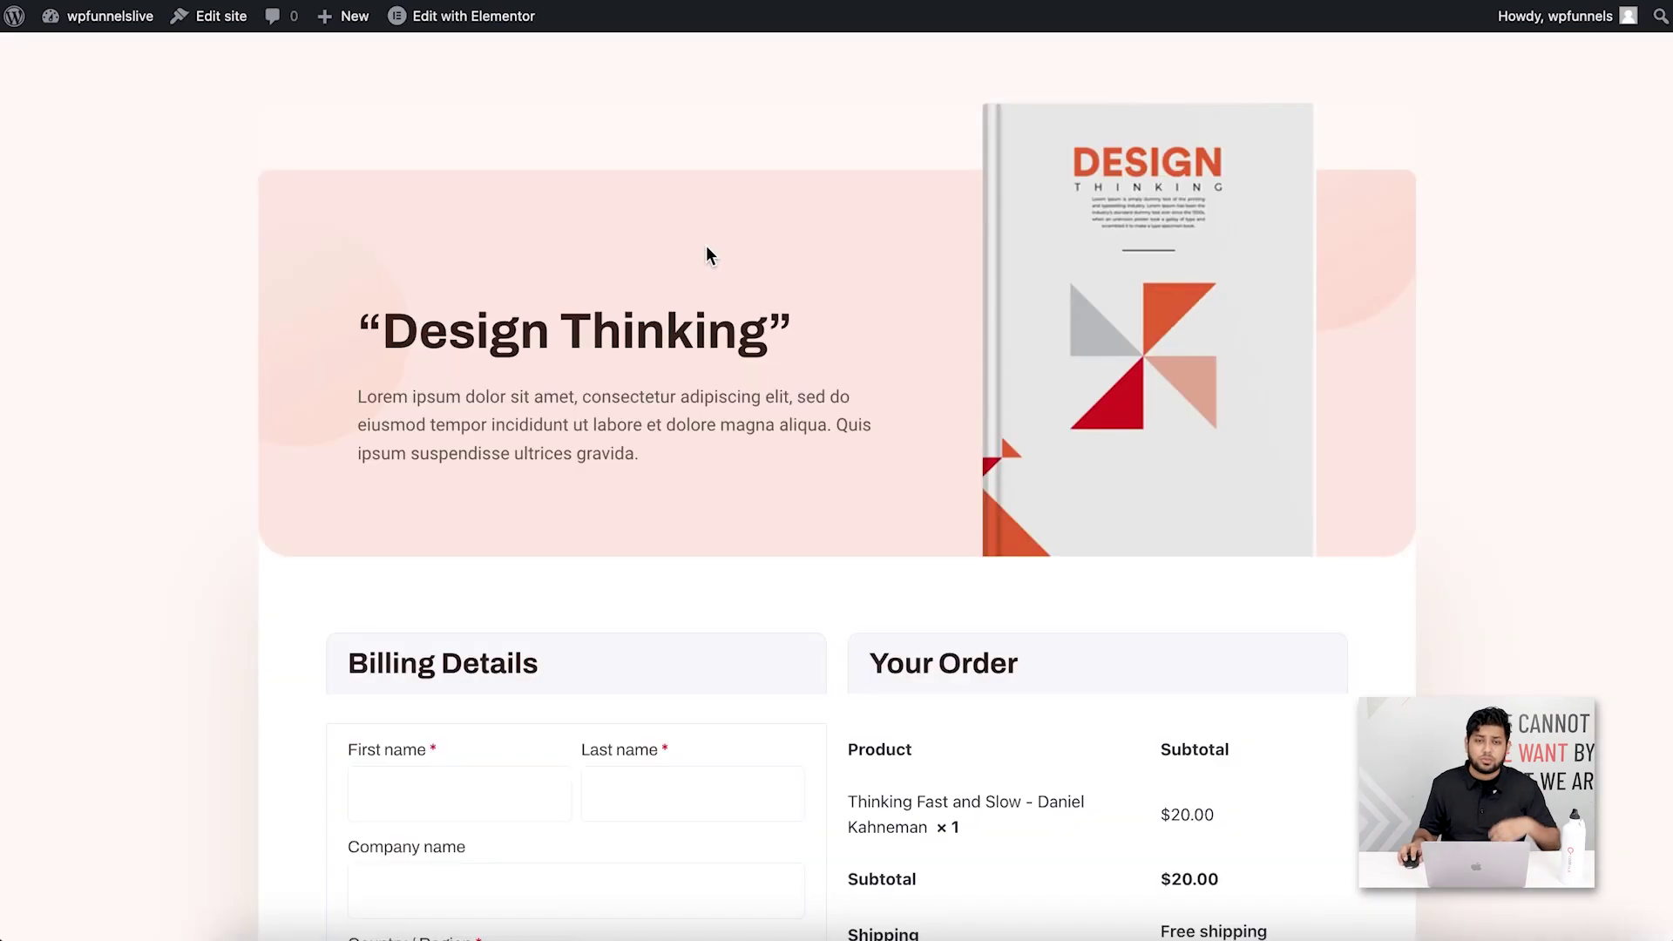
# Fill in the checkout billing details with the customer's name, street address, town, postcode and phone number
pyautogui.scroll(-10, 762, 279)
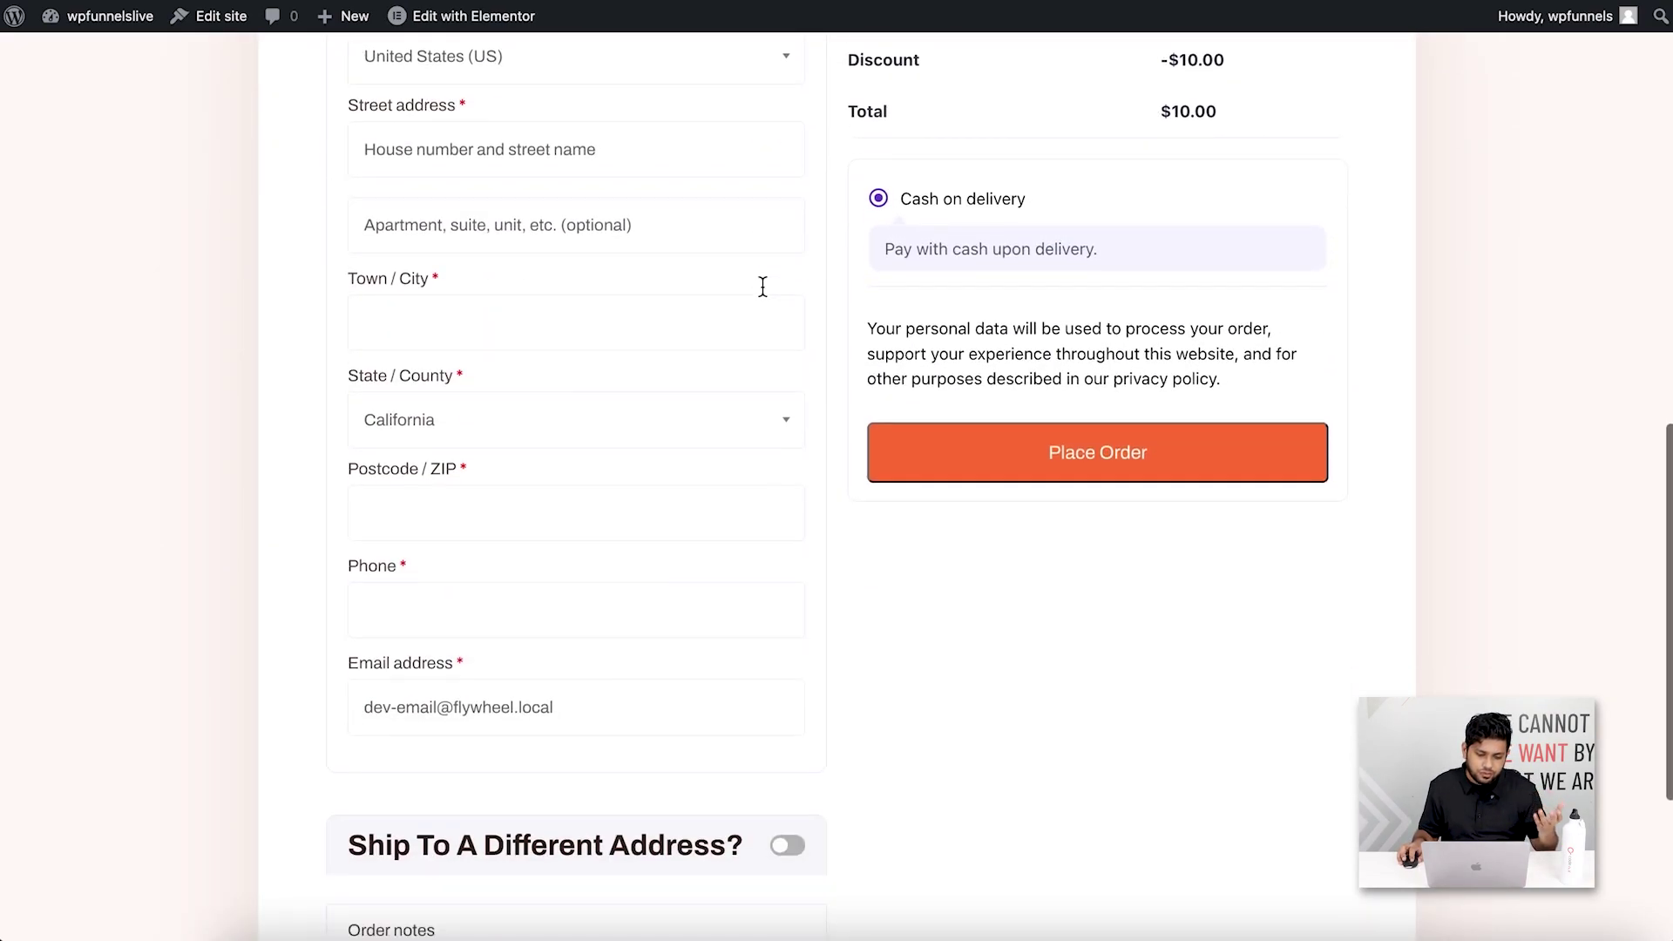
pyautogui.scroll(6, 762, 287)
pyautogui.scroll(-5, 762, 288)
pyautogui.scroll(8, 557, 560)
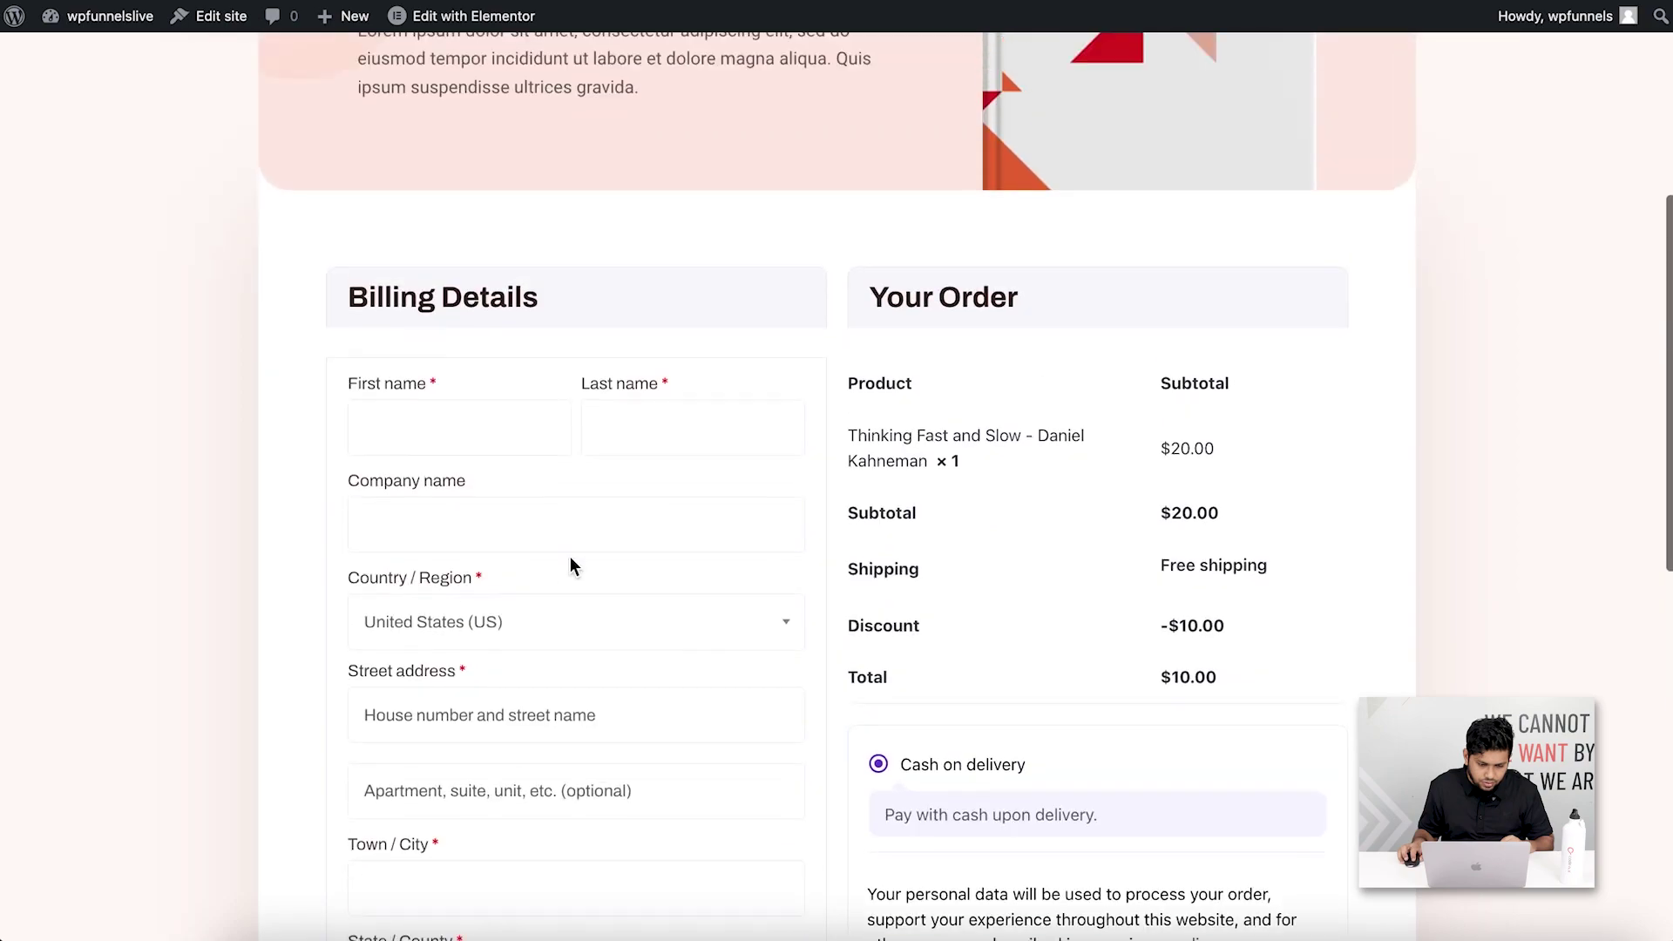
pyautogui.click(435, 736)
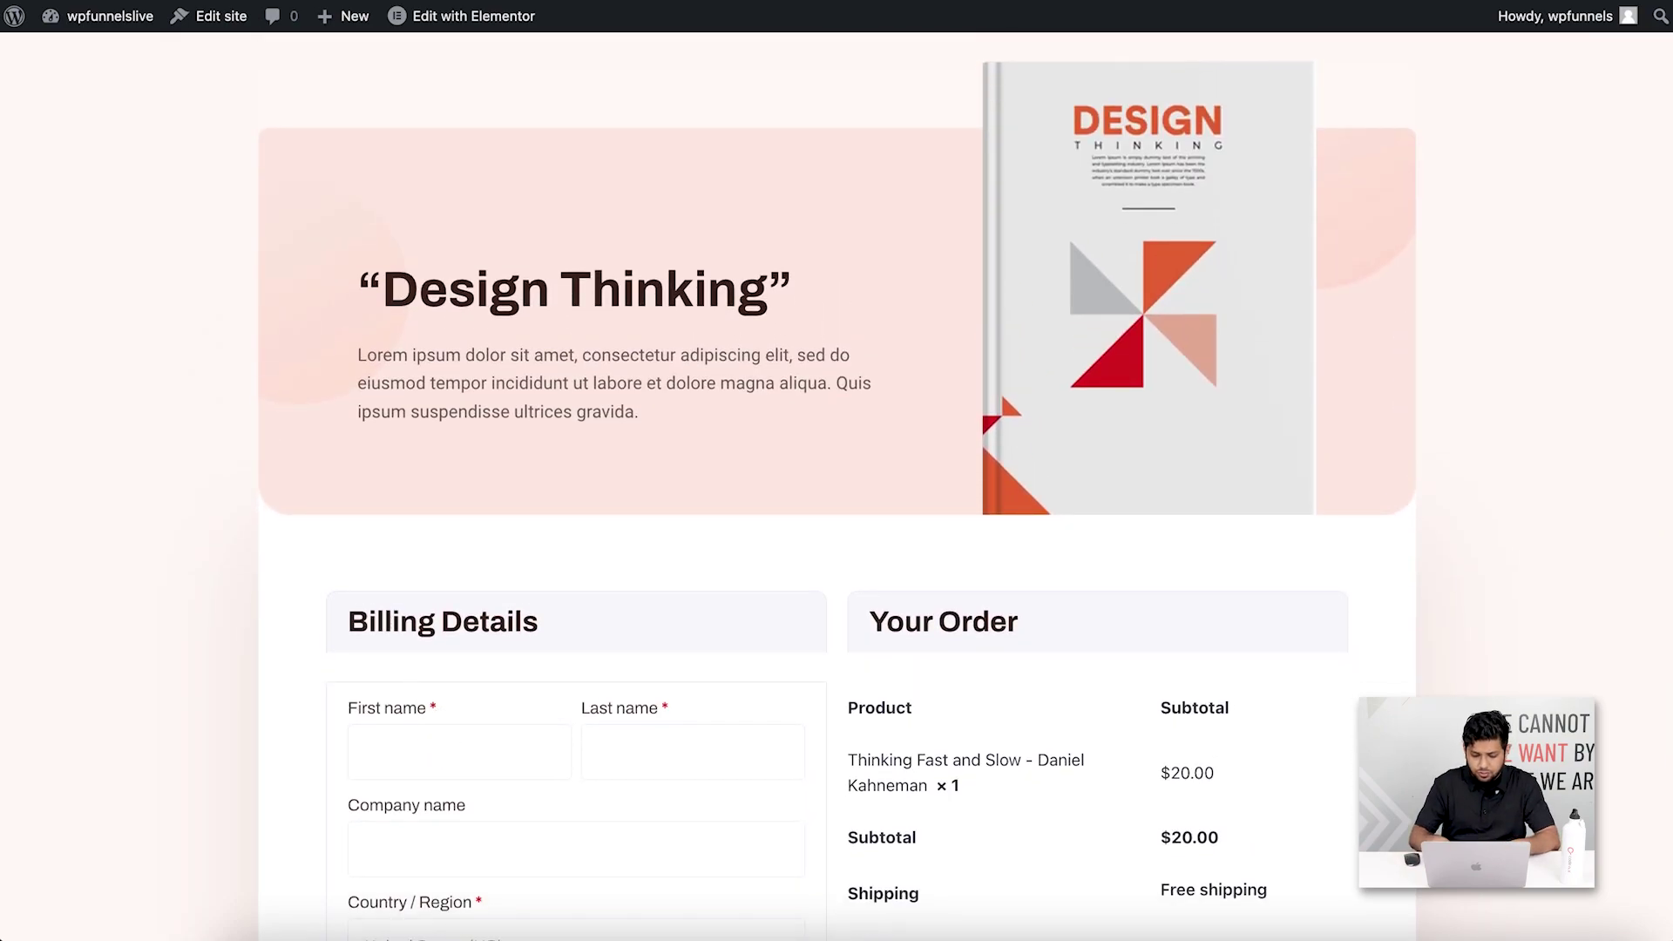
pyautogui.scroll(-6, 468, 521)
pyautogui.click(469, 488)
pyautogui.write('1 Main st.')
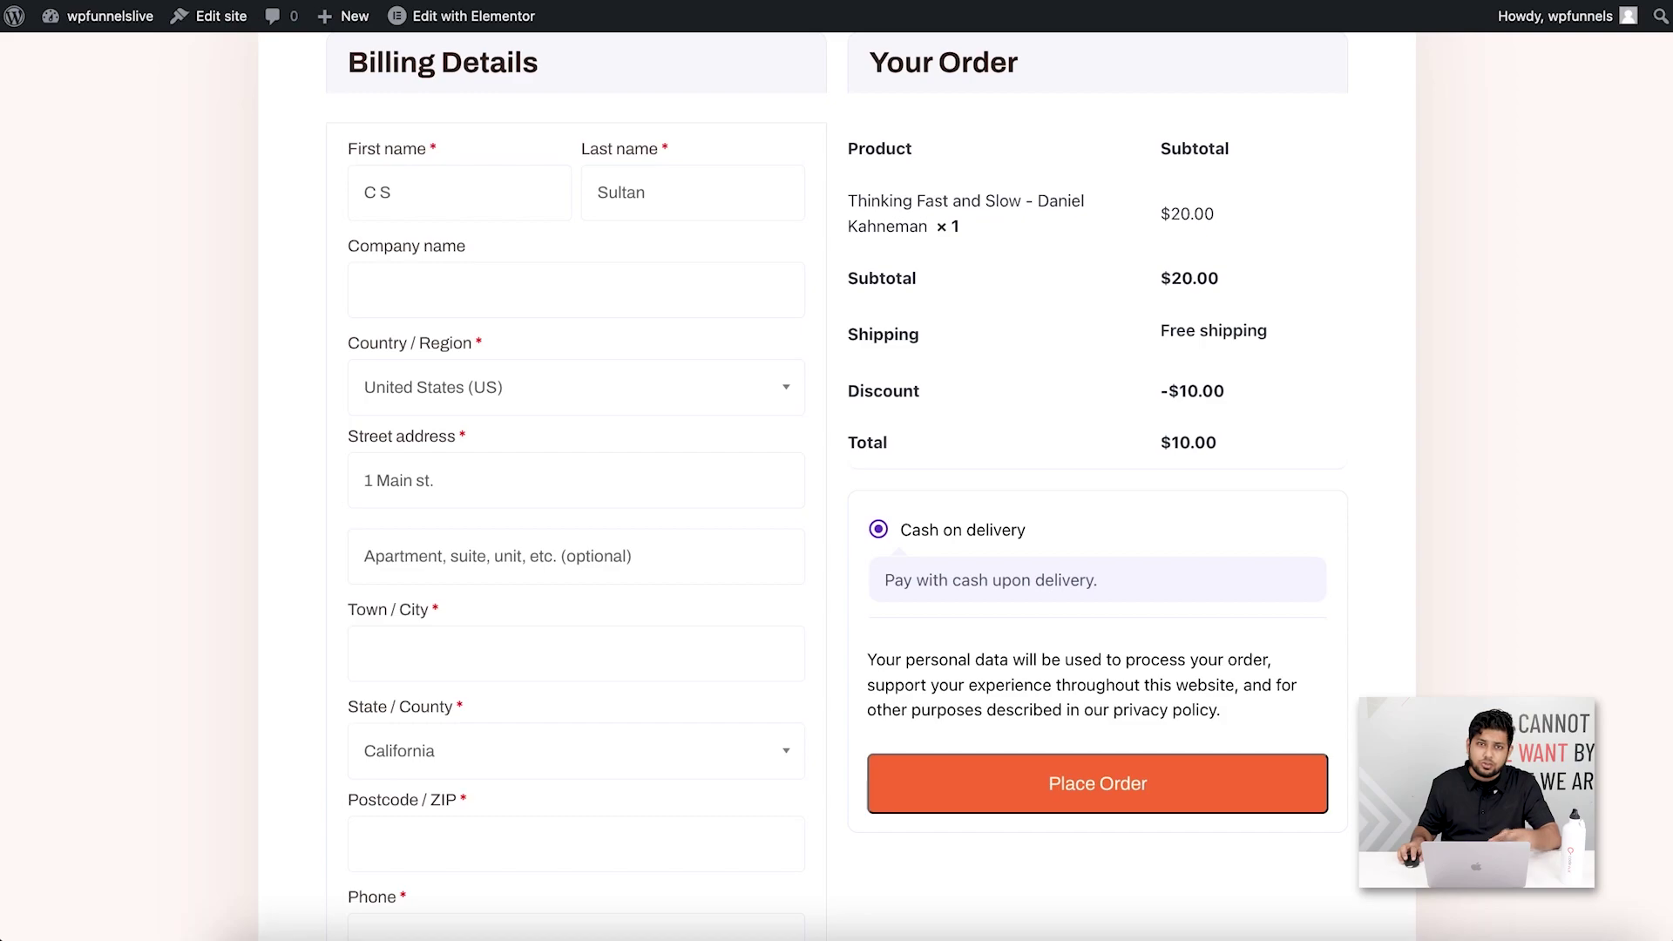
pyautogui.scroll(-3, 507, 488)
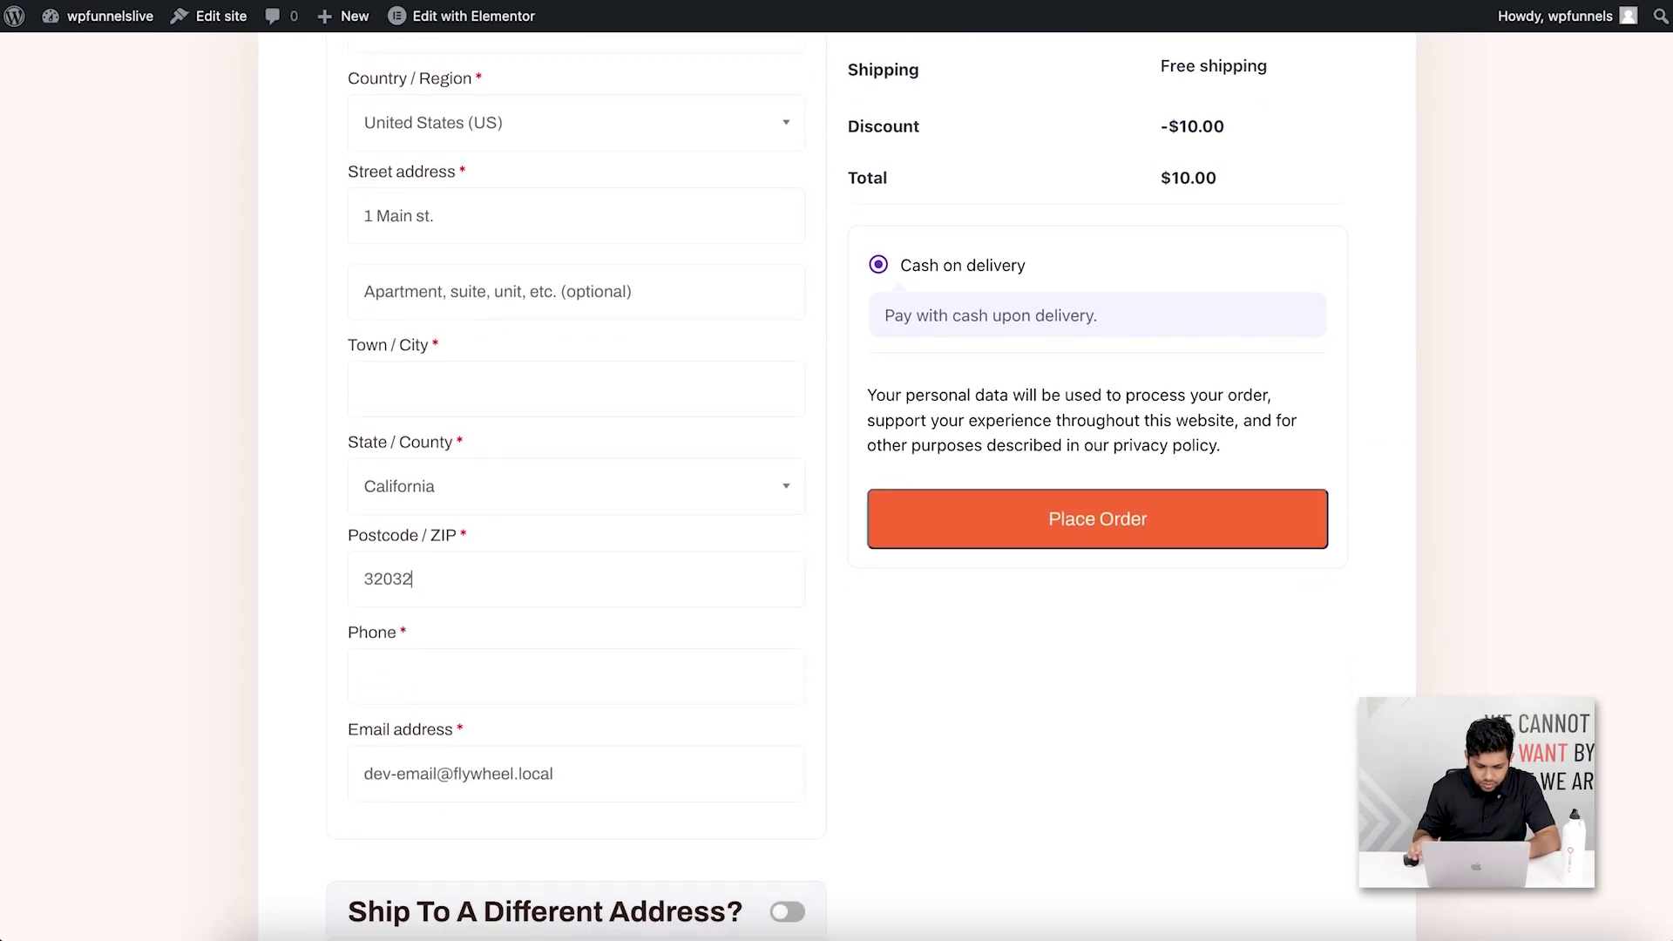
pyautogui.write('001122330044')
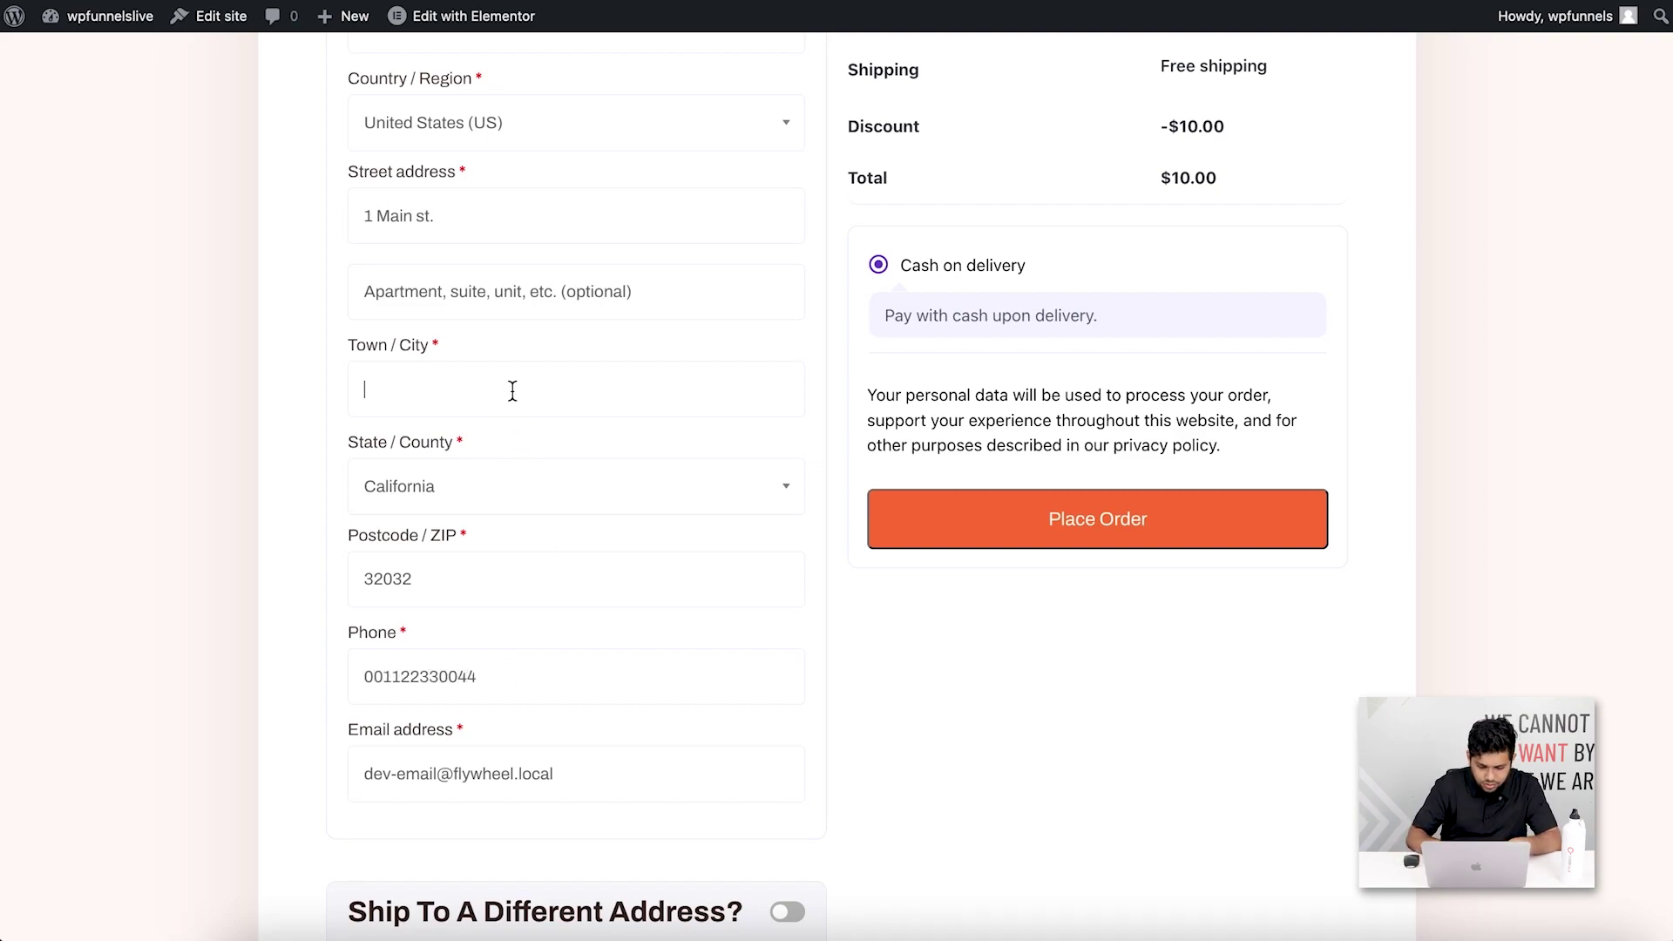
pyautogui.write('se')
pyautogui.scroll(-4, 564, 433)
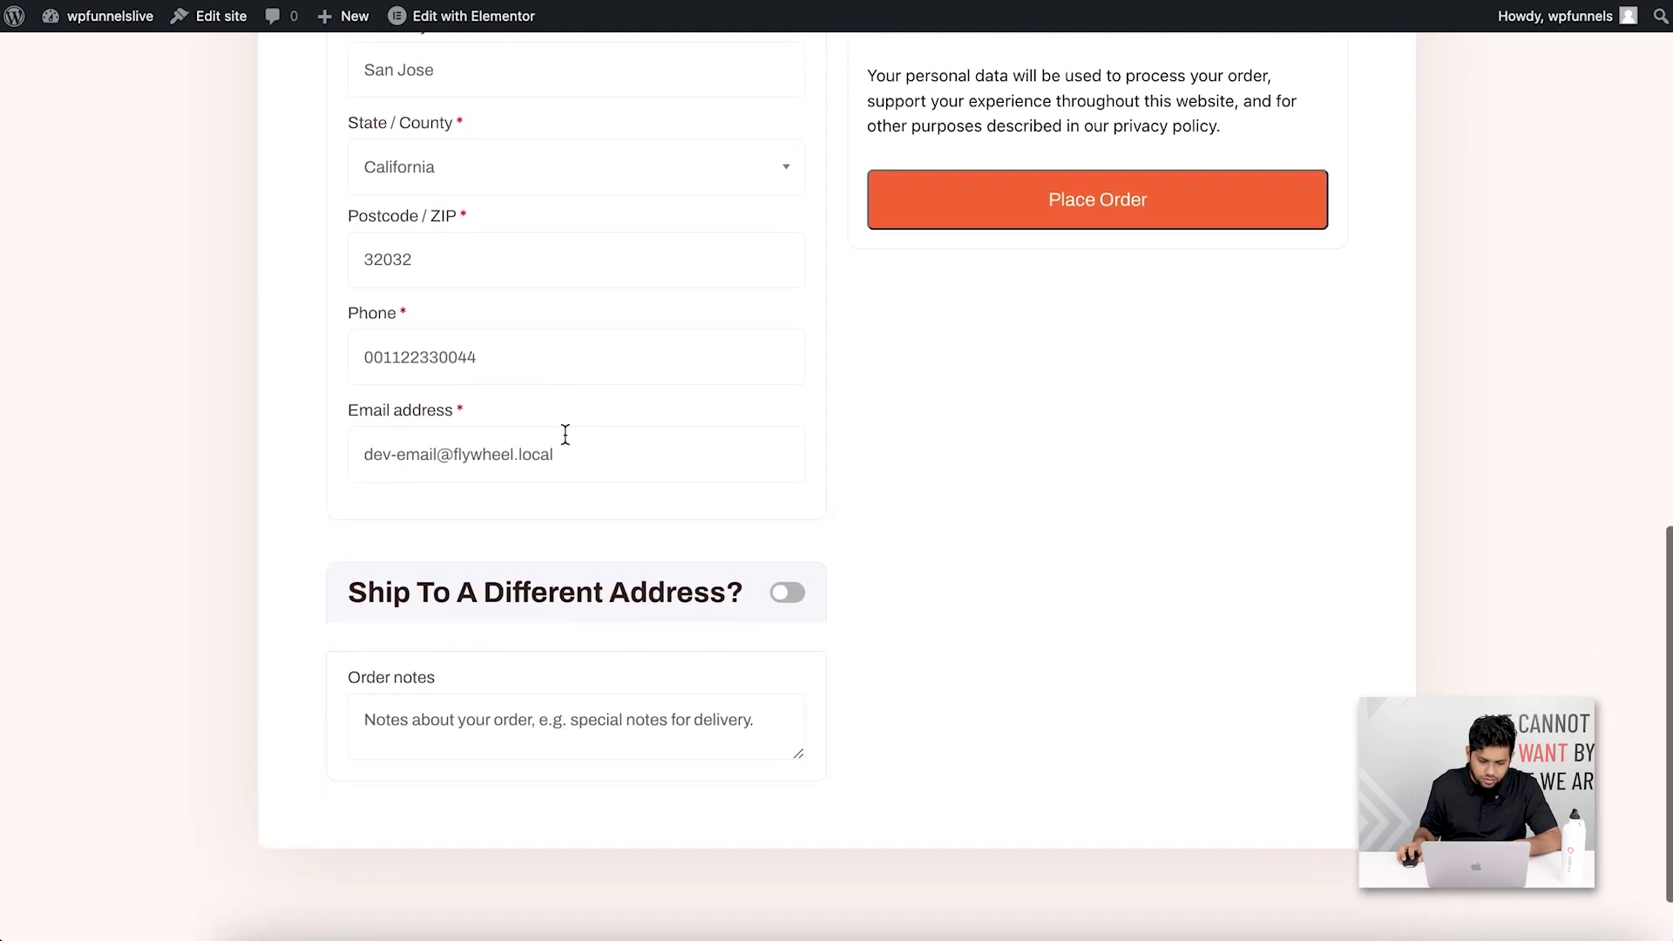
# Check the discount in the order summary and place the order with cash on delivery
pyautogui.scroll(12, 575, 435)
pyautogui.scroll(-5, 580, 439)
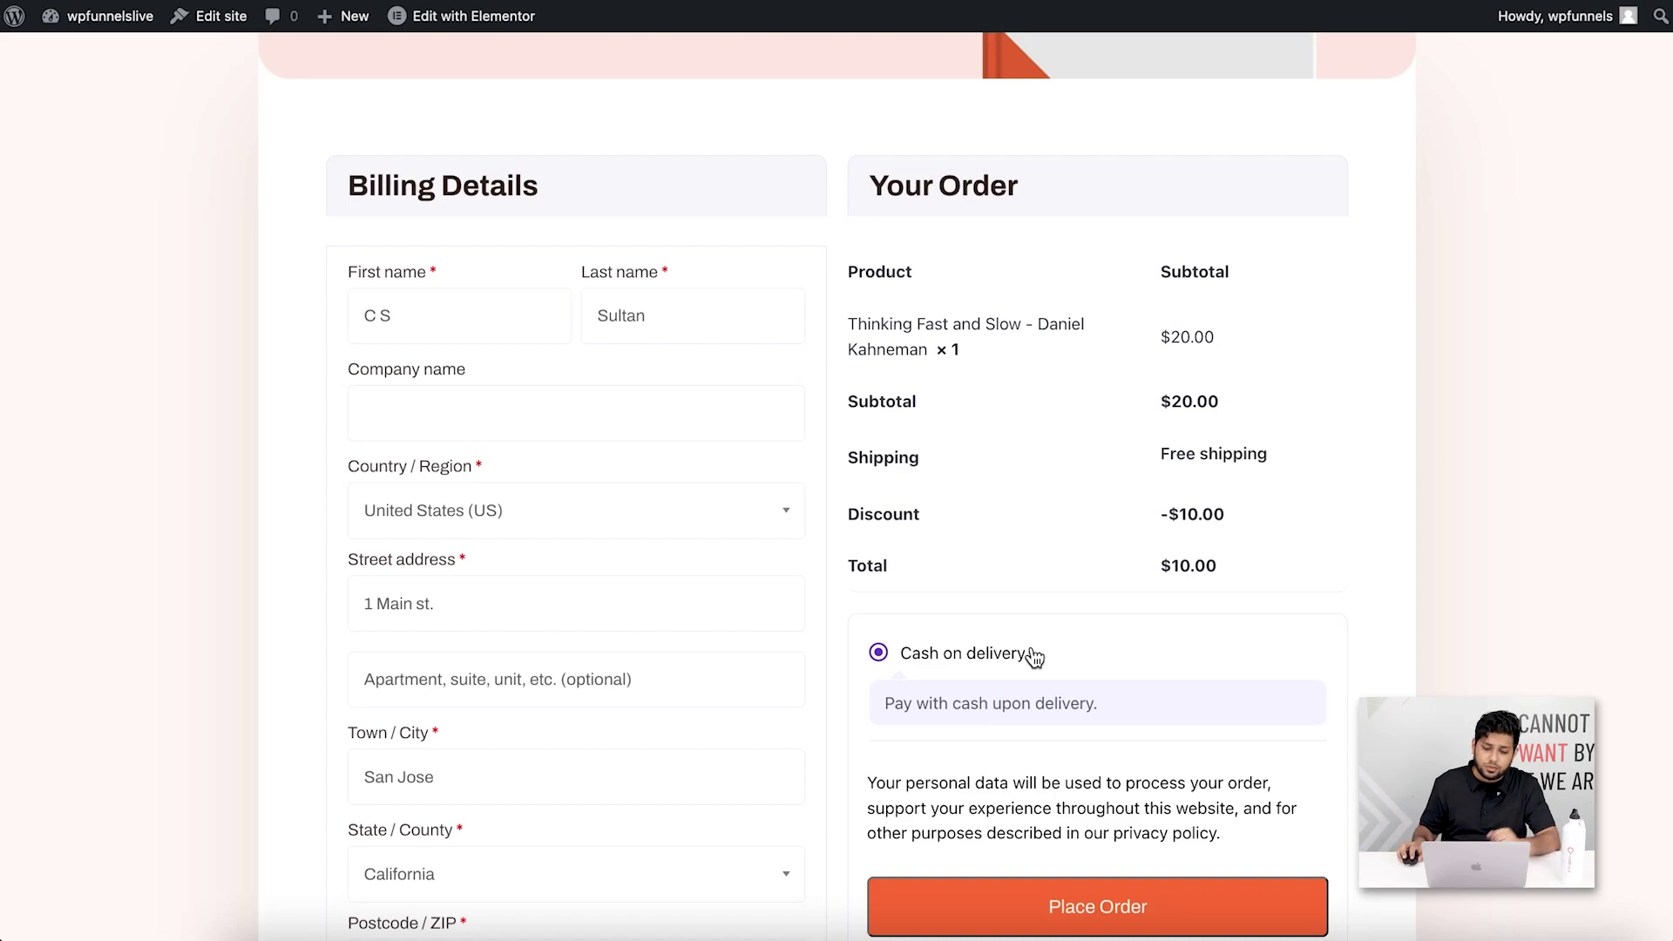
pyautogui.scroll(-2, 1220, 396)
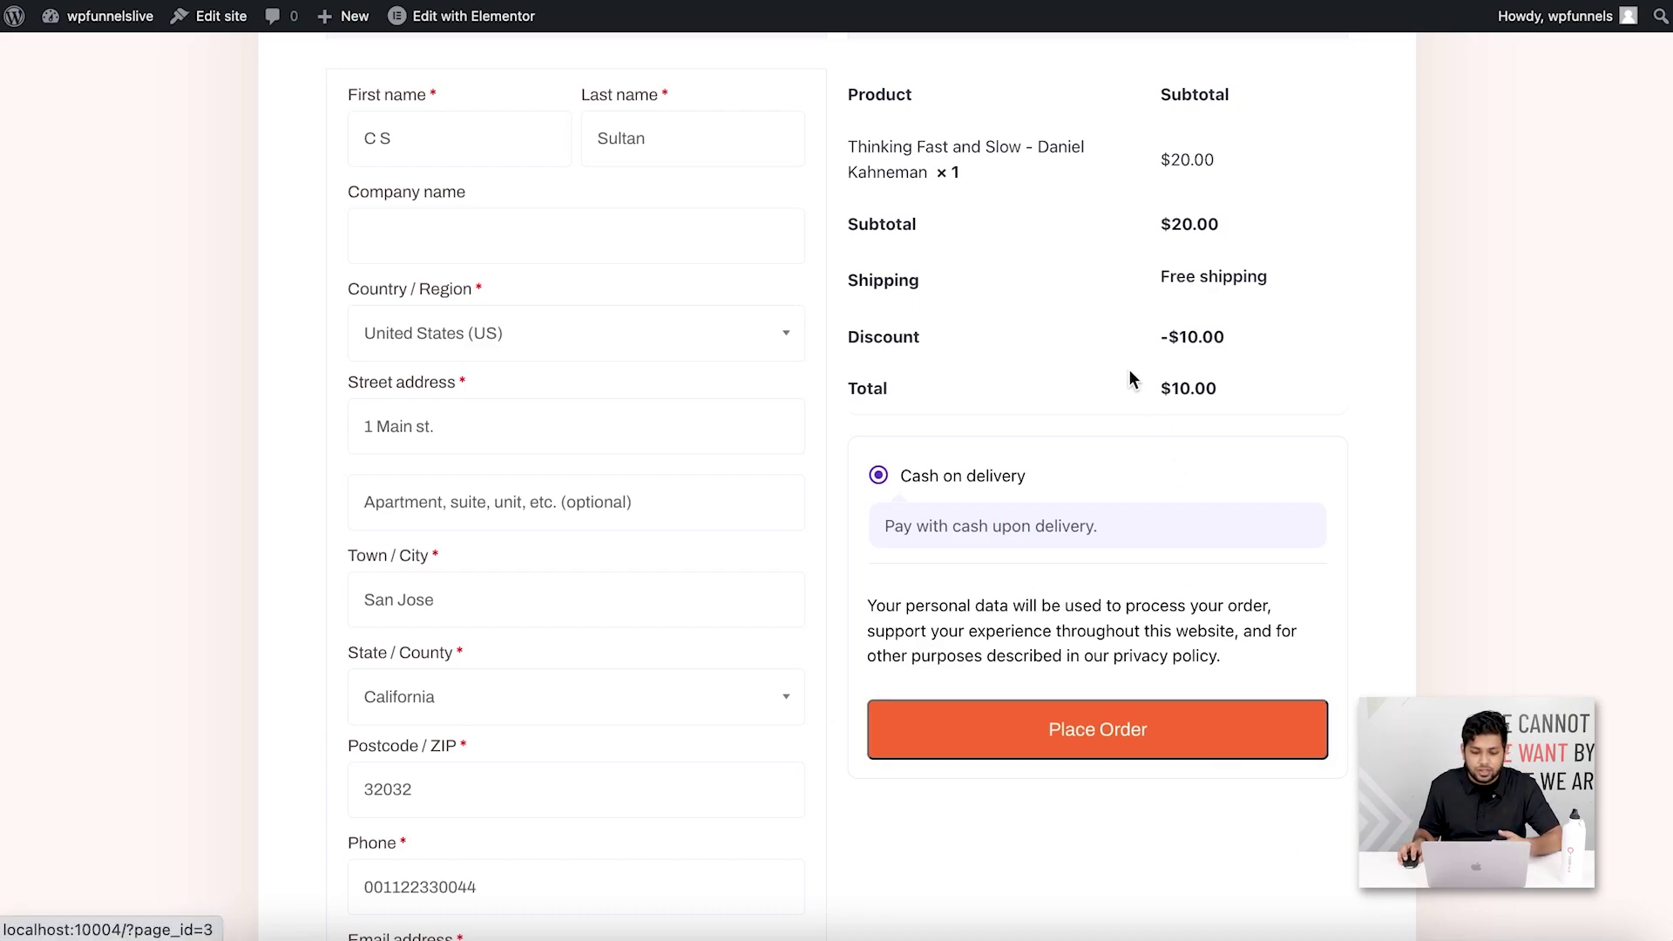
pyautogui.moveTo(1230, 340); pyautogui.dragTo(847, 338)
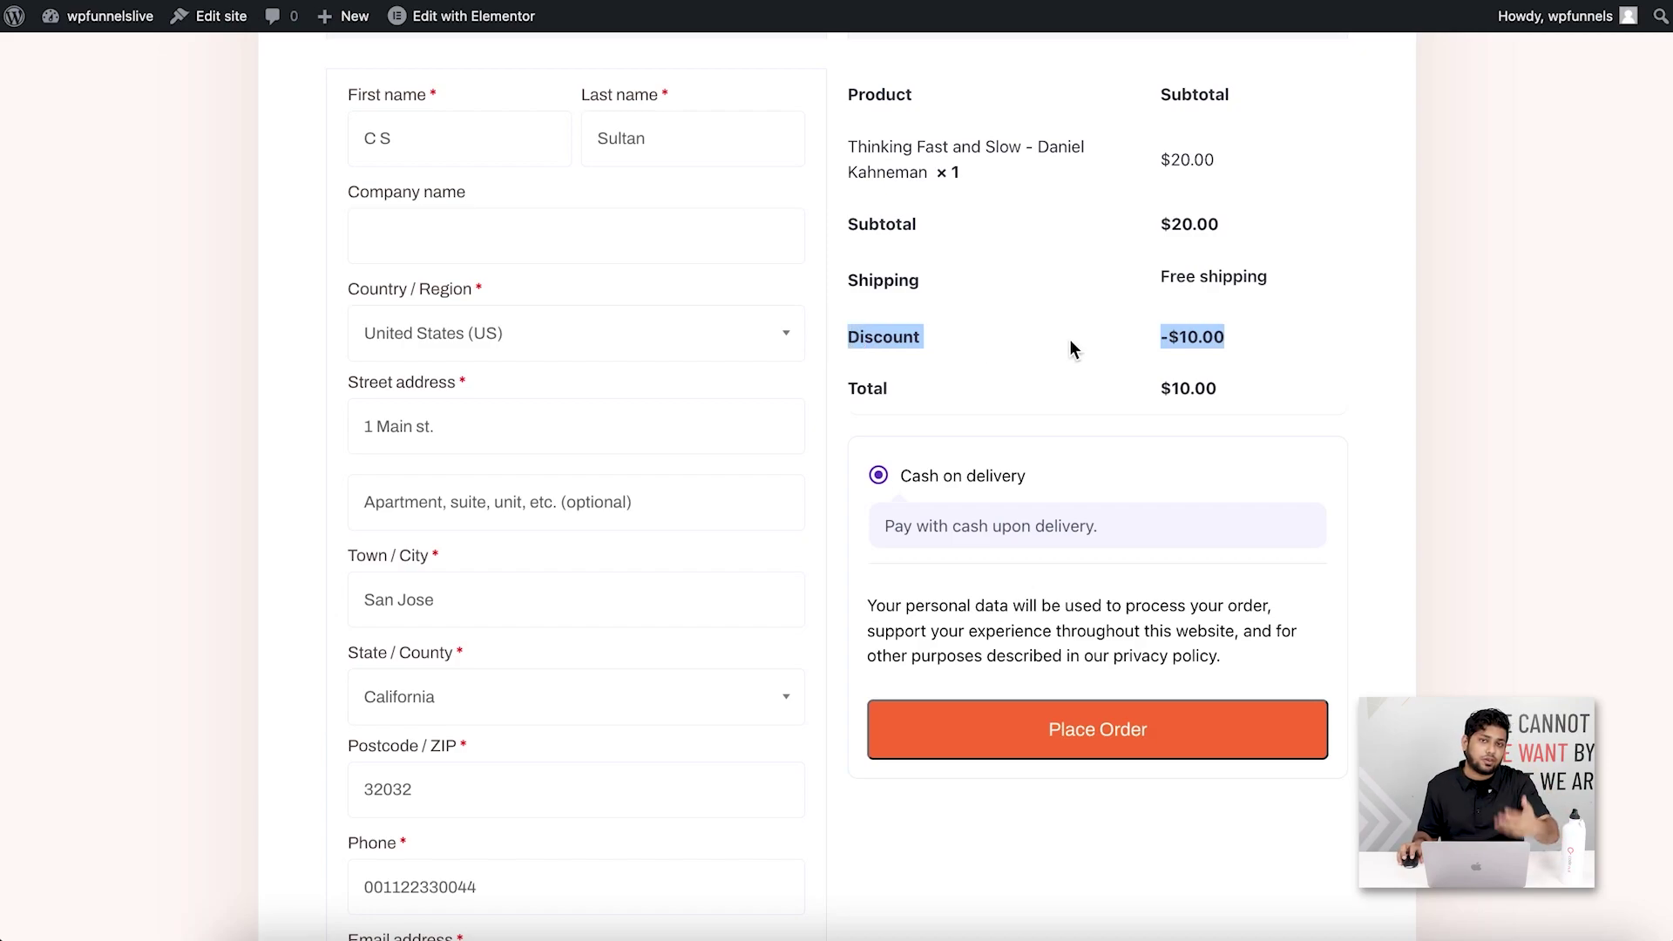
pyautogui.scroll(8, 1070, 338)
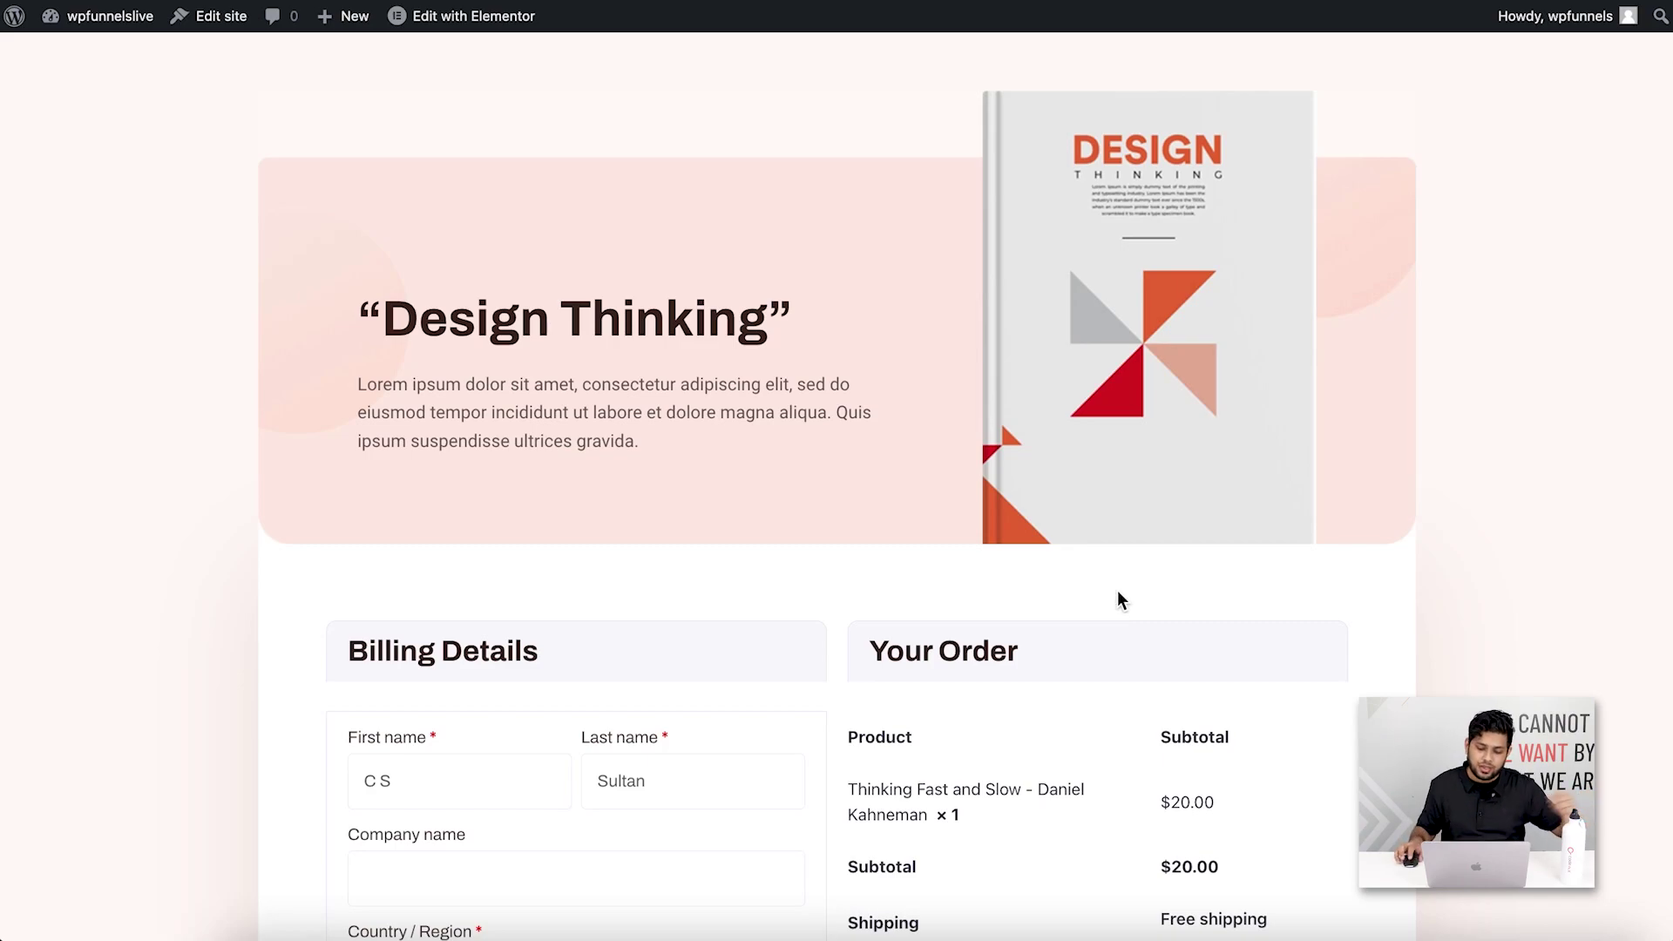
pyautogui.scroll(-12, 1118, 589)
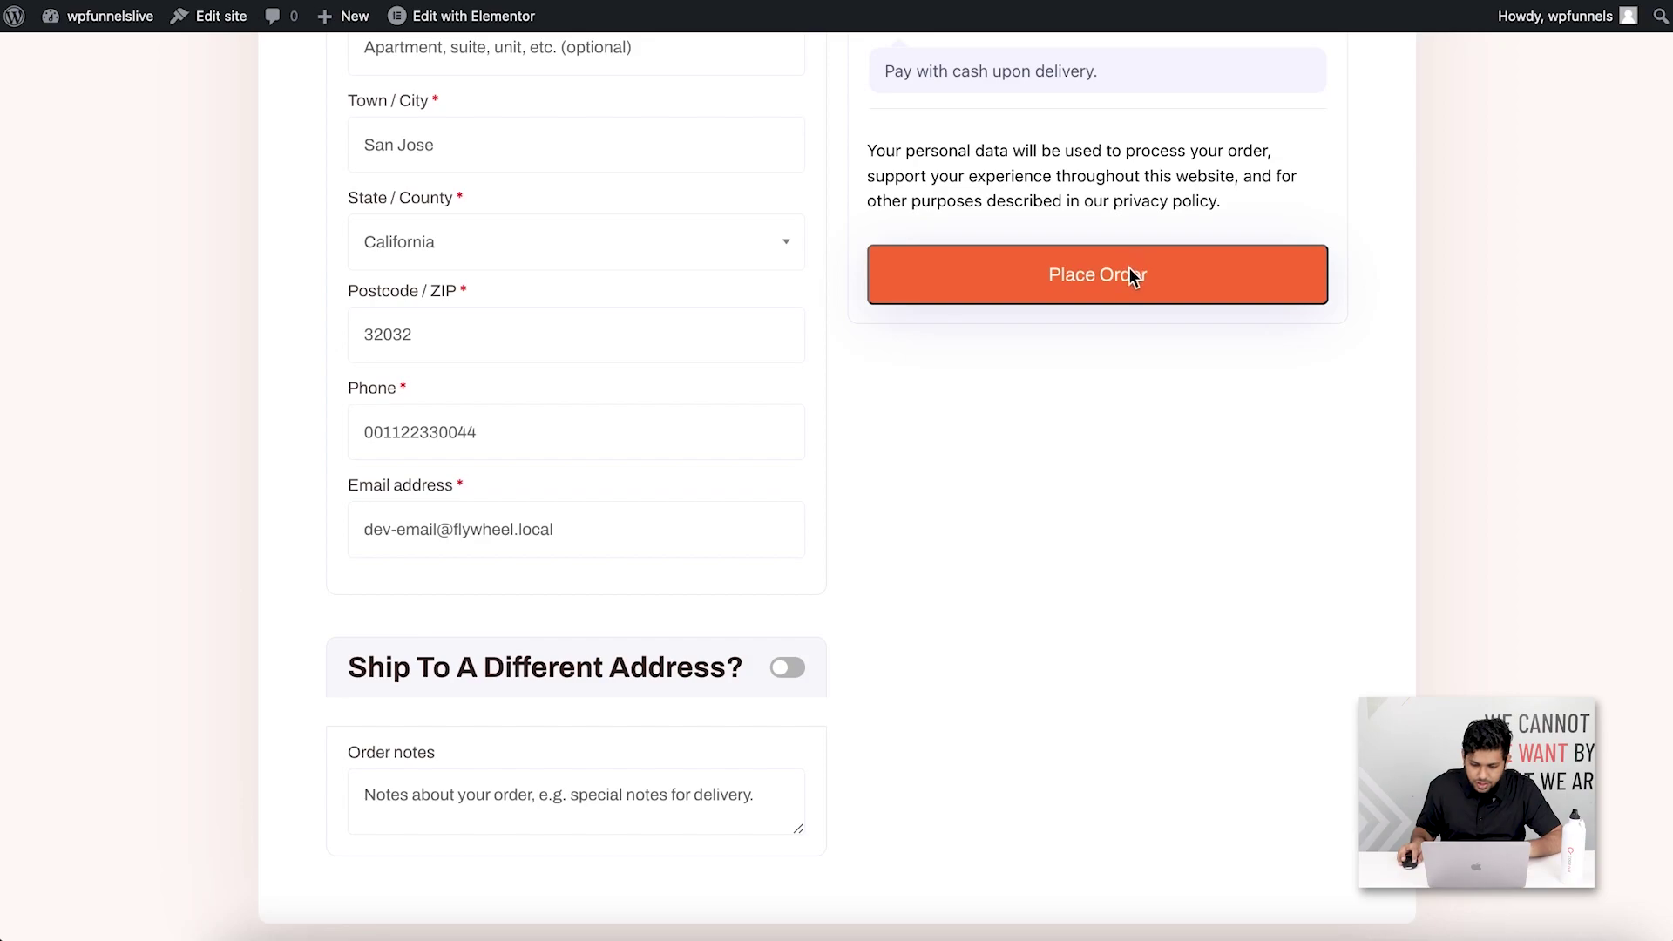
pyautogui.click(1131, 275)
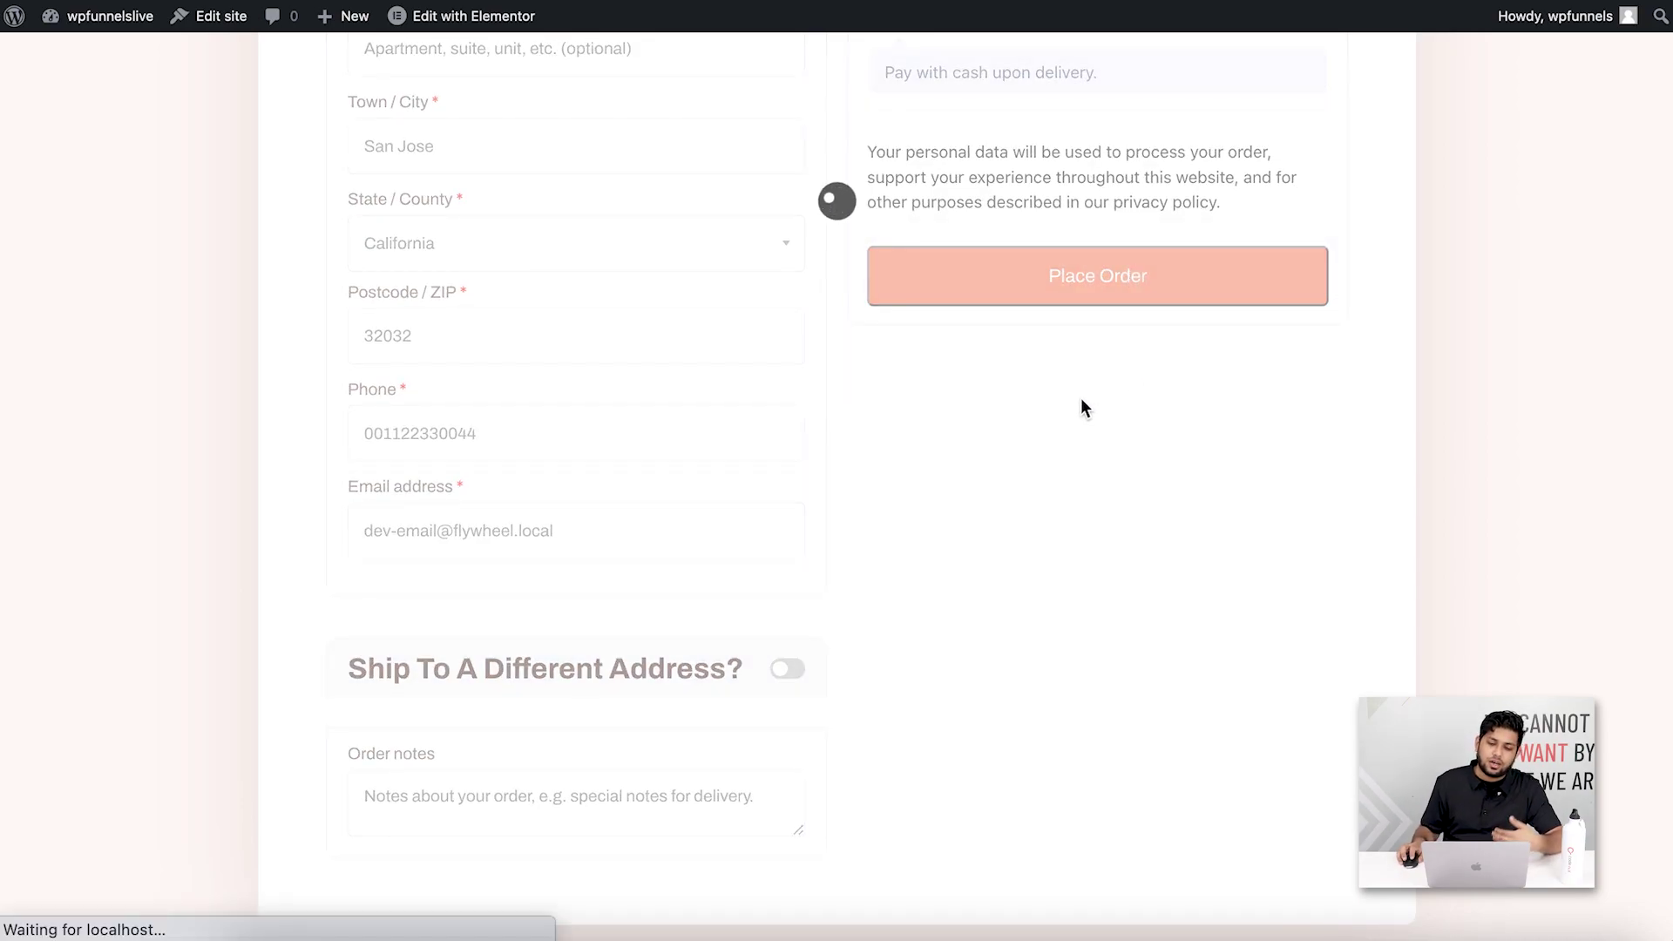
# Switch to the Mail Mint contacts page, reload it and check the list assigned to the new contact
pyautogui.scroll(-3, 1138, 400)
pyautogui.scroll(3, 1141, 412)
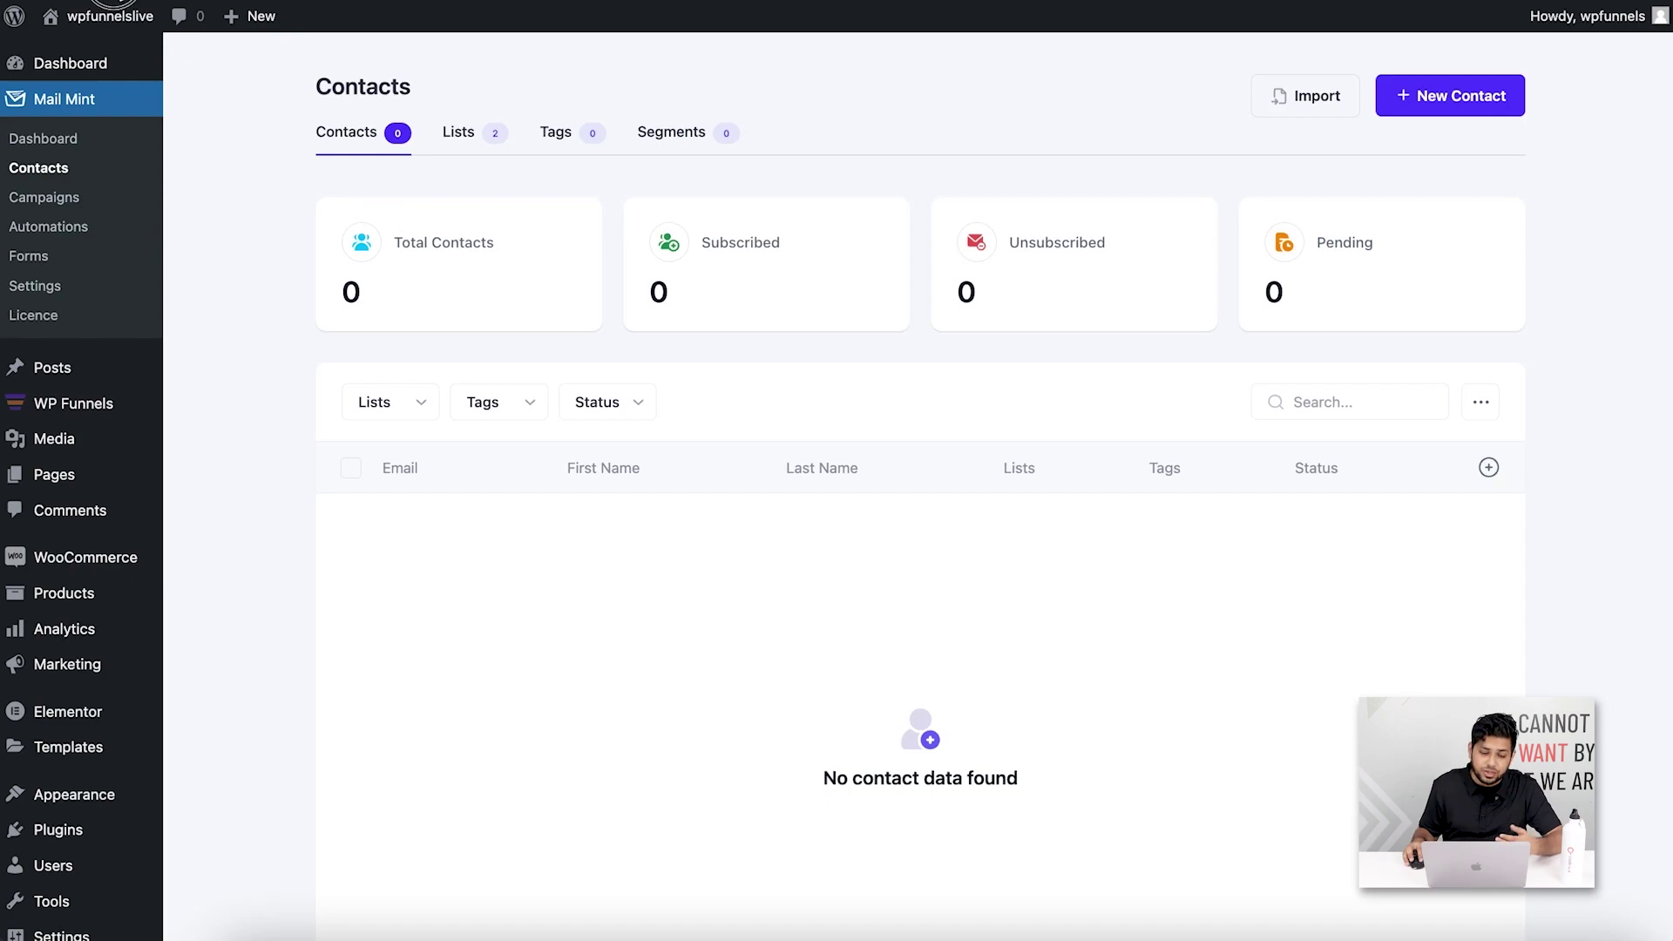
pyautogui.press('super+r')
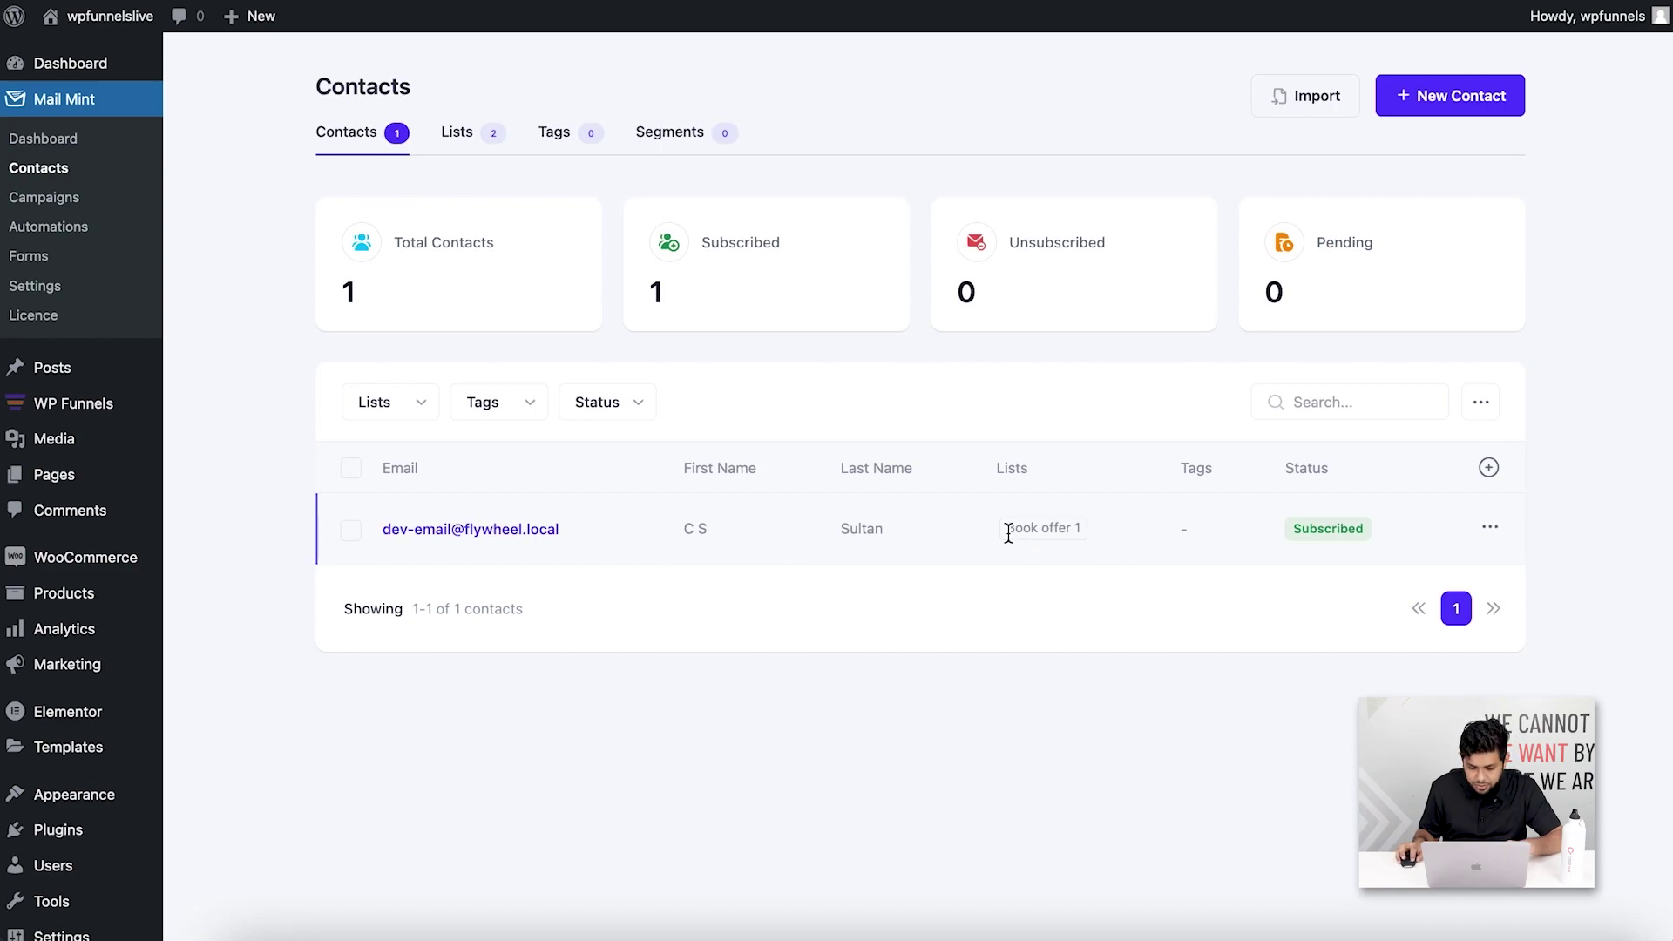
pyautogui.moveTo(1014, 528); pyautogui.dragTo(1081, 528)
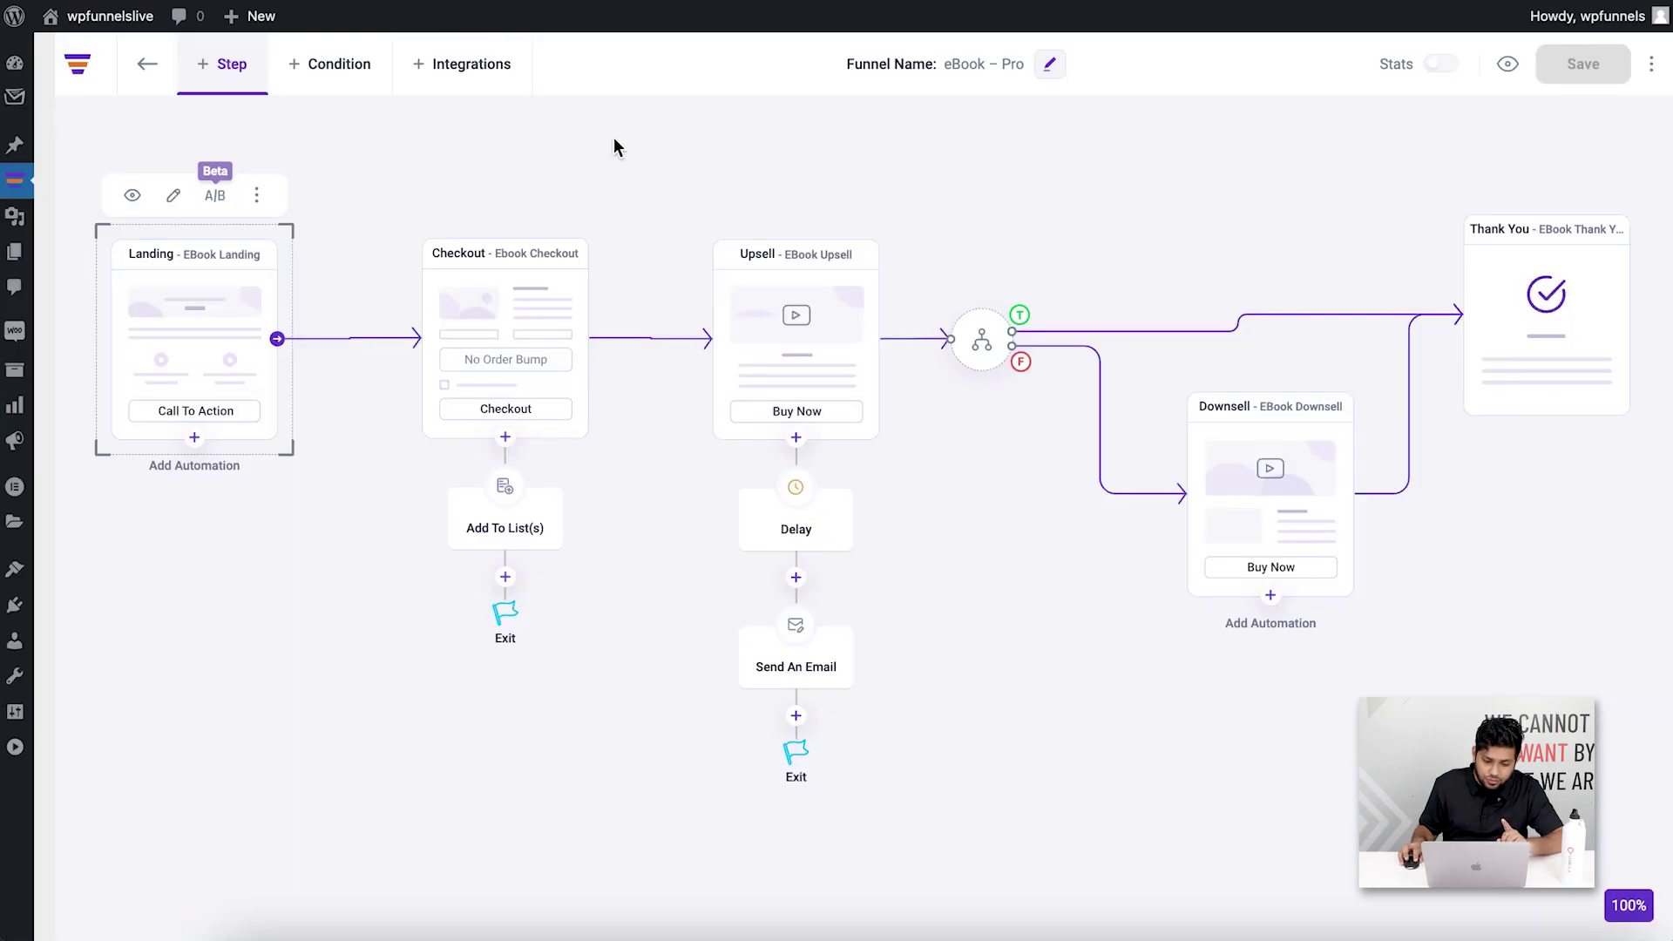
# Review the checkout's Add To List(s) automation settings in the funnel and compare them with the contact's assigned list
pyautogui.moveTo(511, 524)
pyautogui.click(560, 492)
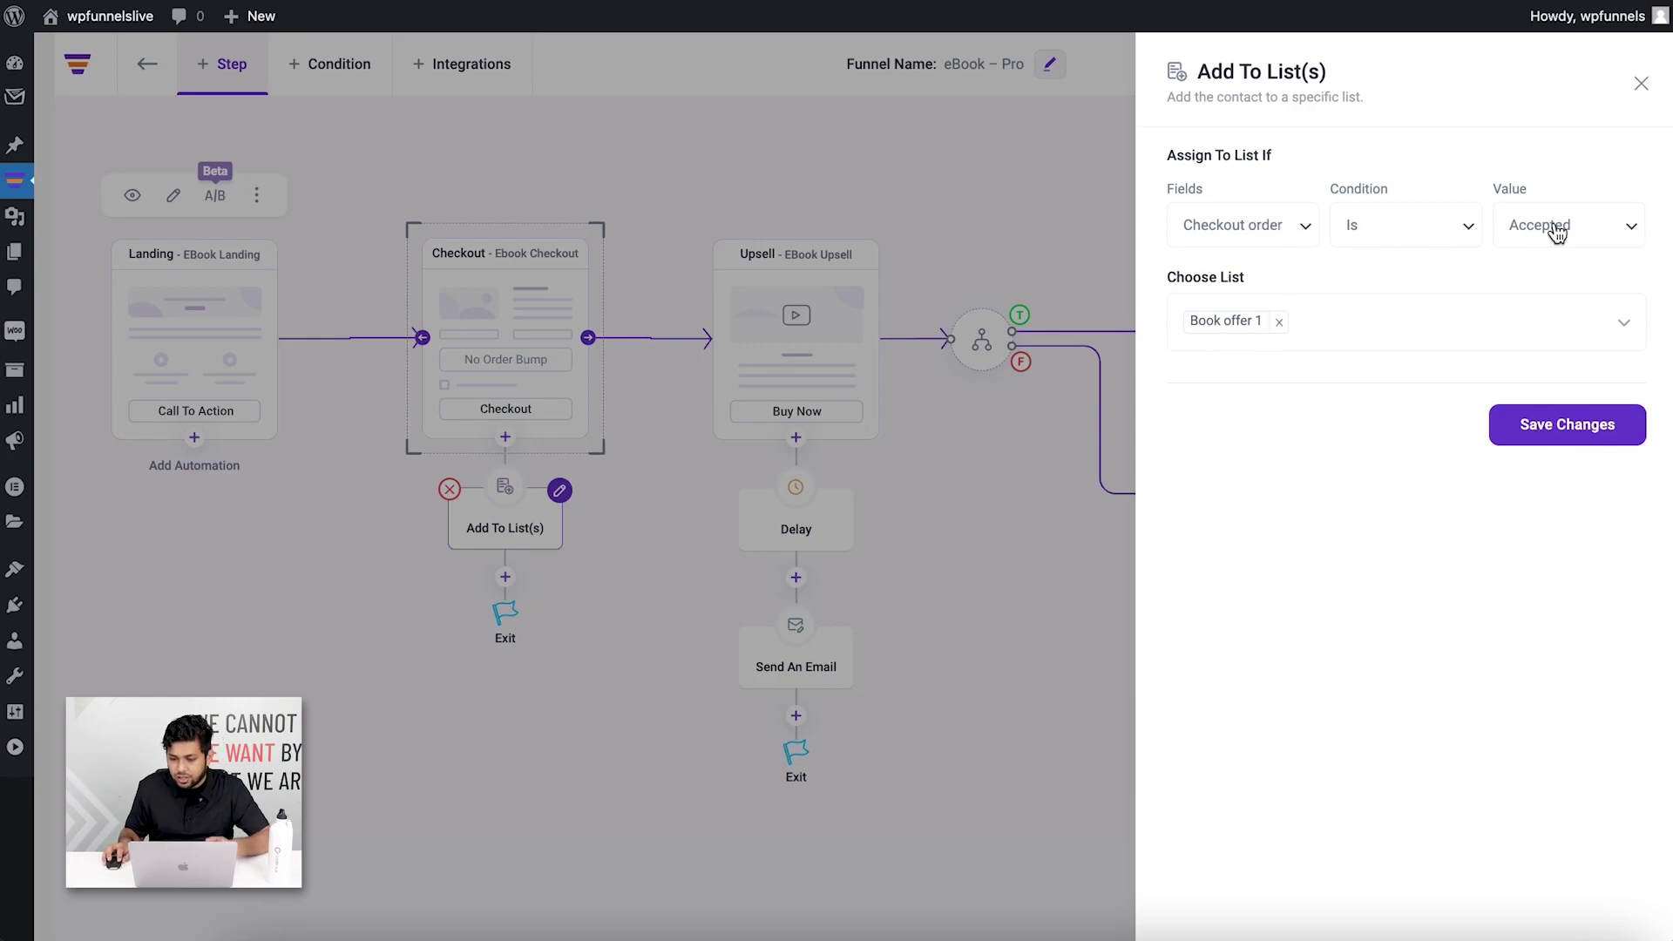
pyautogui.click(1641, 86)
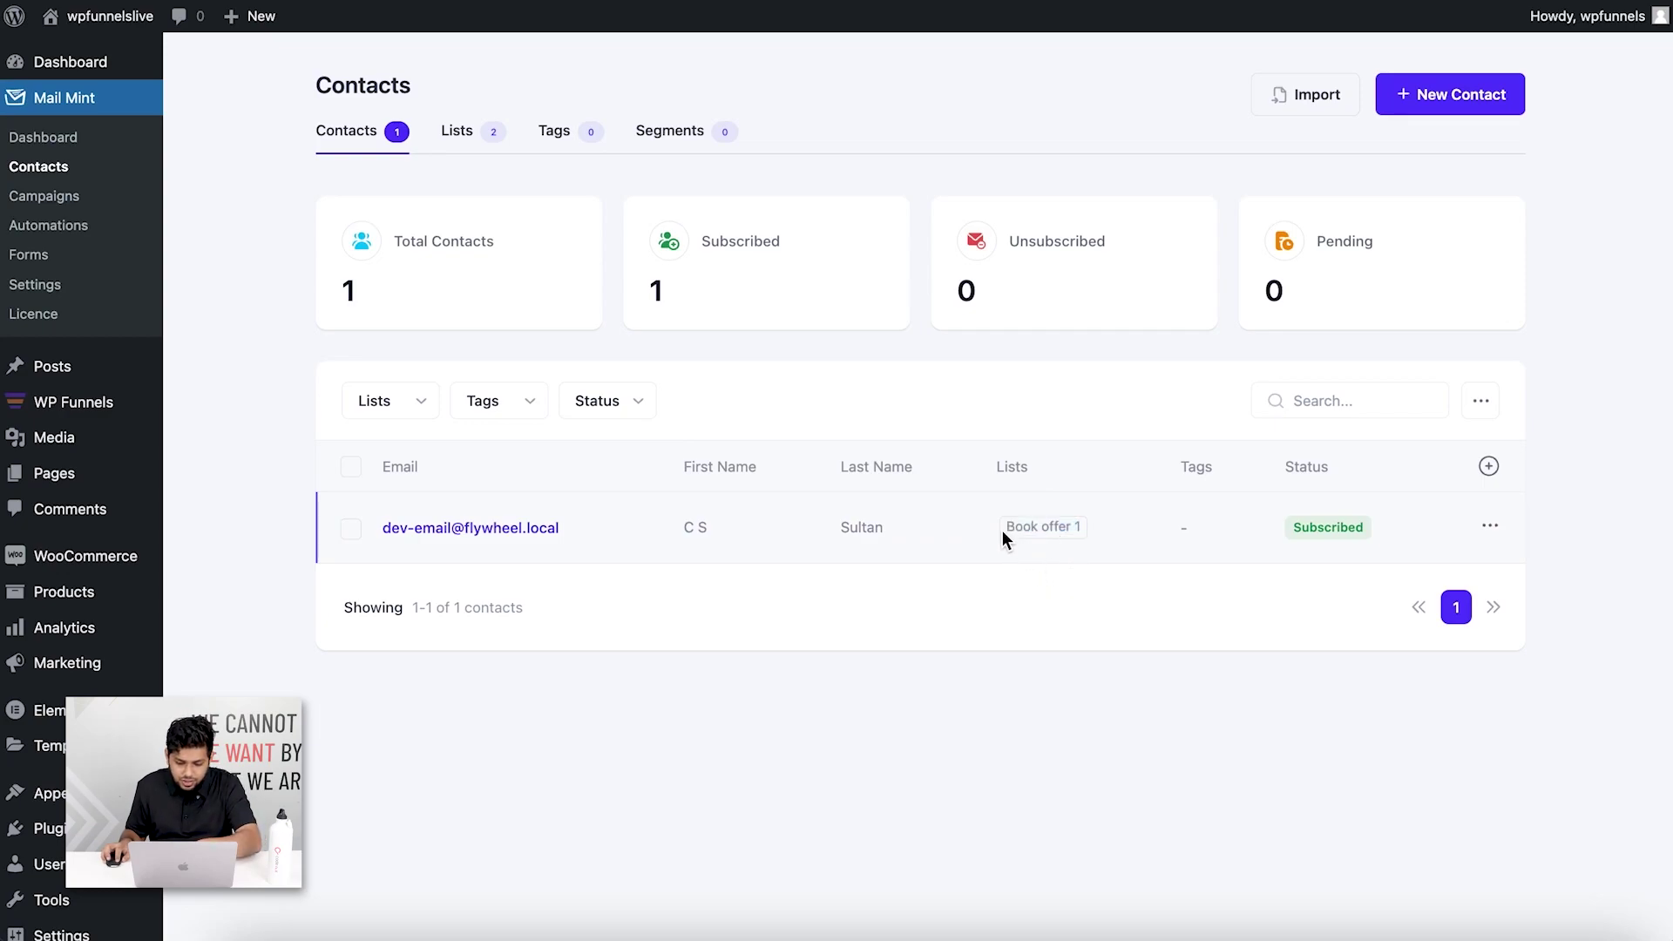
pyautogui.moveTo(1087, 526); pyautogui.dragTo(1011, 537)
pyautogui.click(1150, 139)
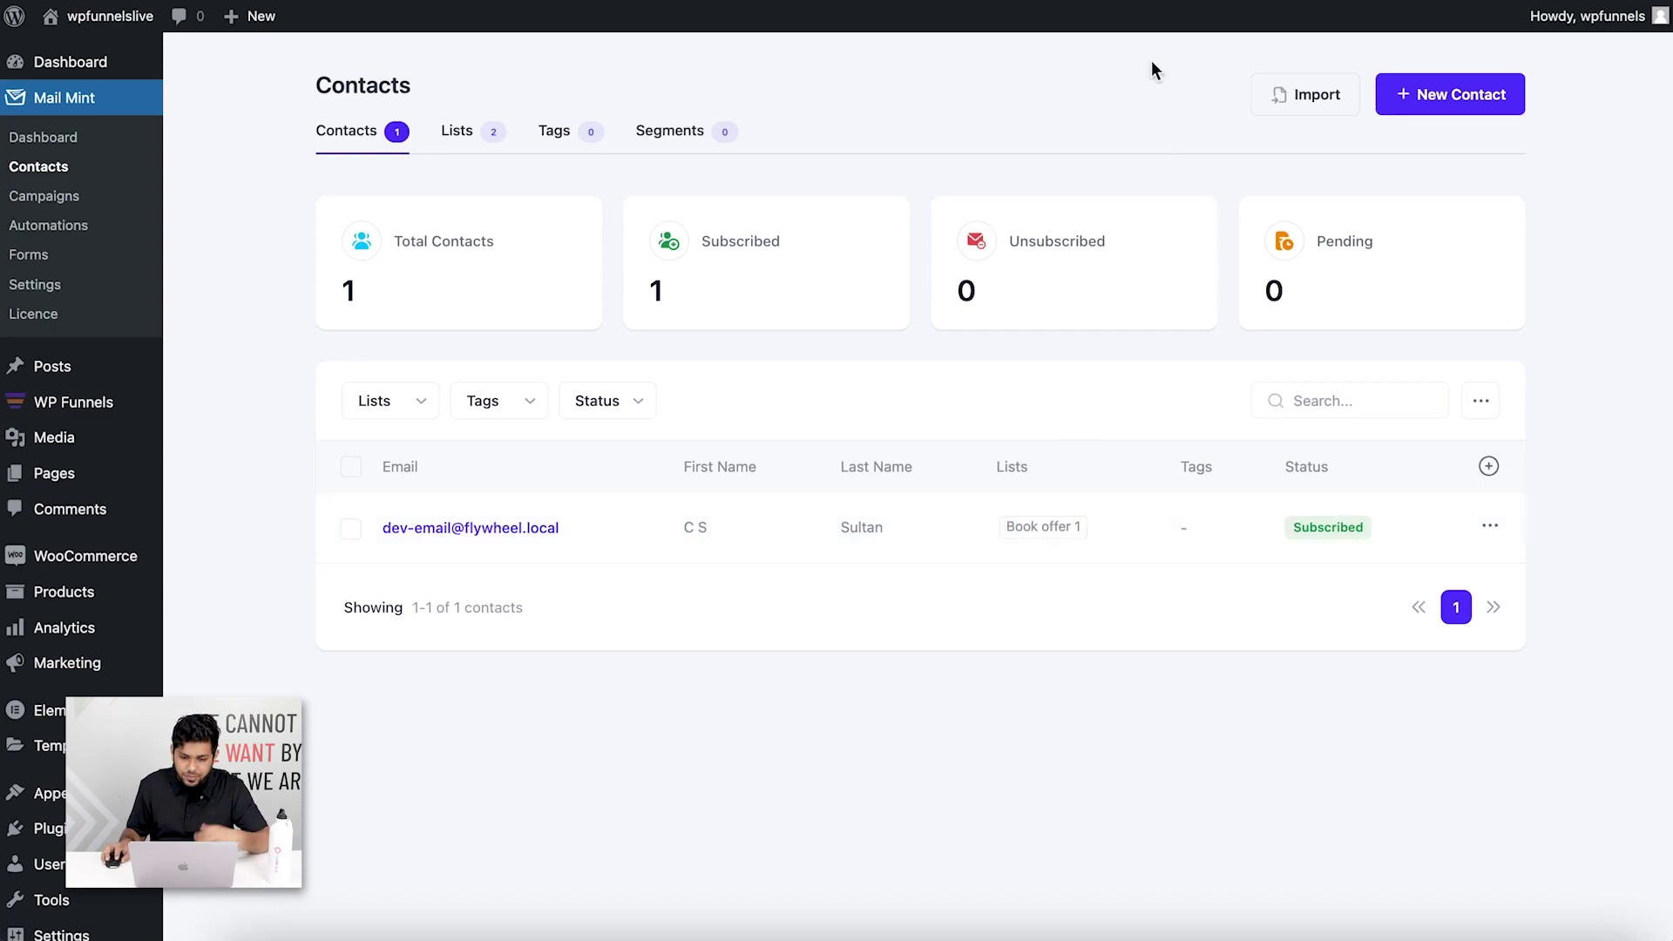
# Return to the upsell page with the 50% discount and decline the offer
pyautogui.press('Return')
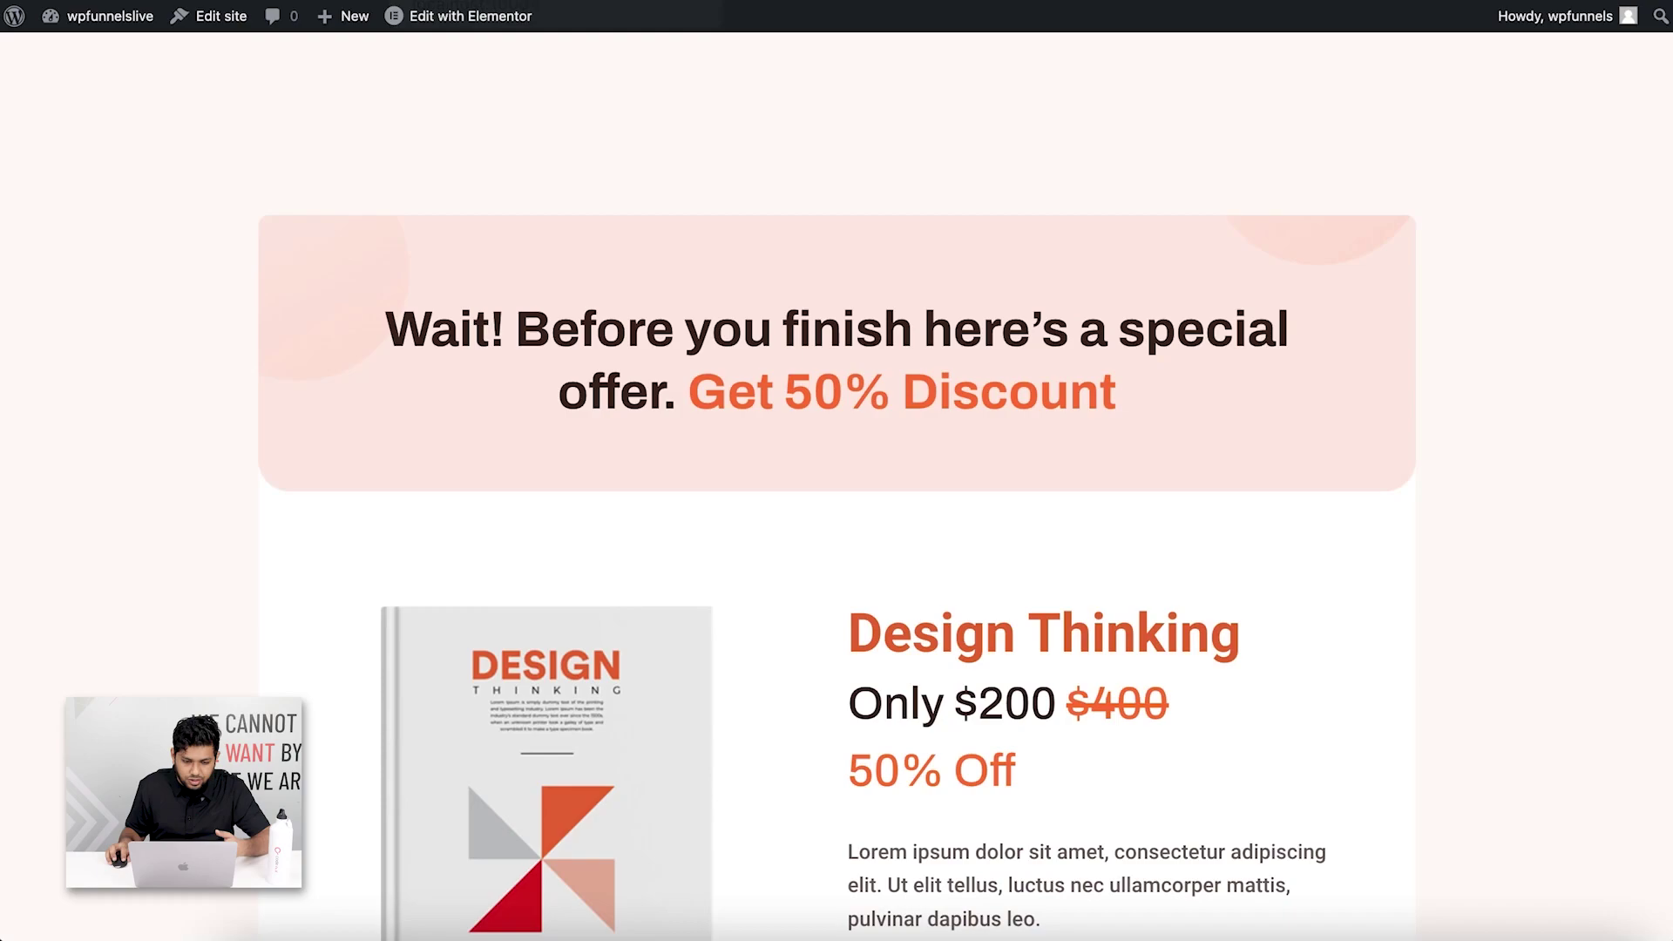
pyautogui.scroll(-5, 950, 433)
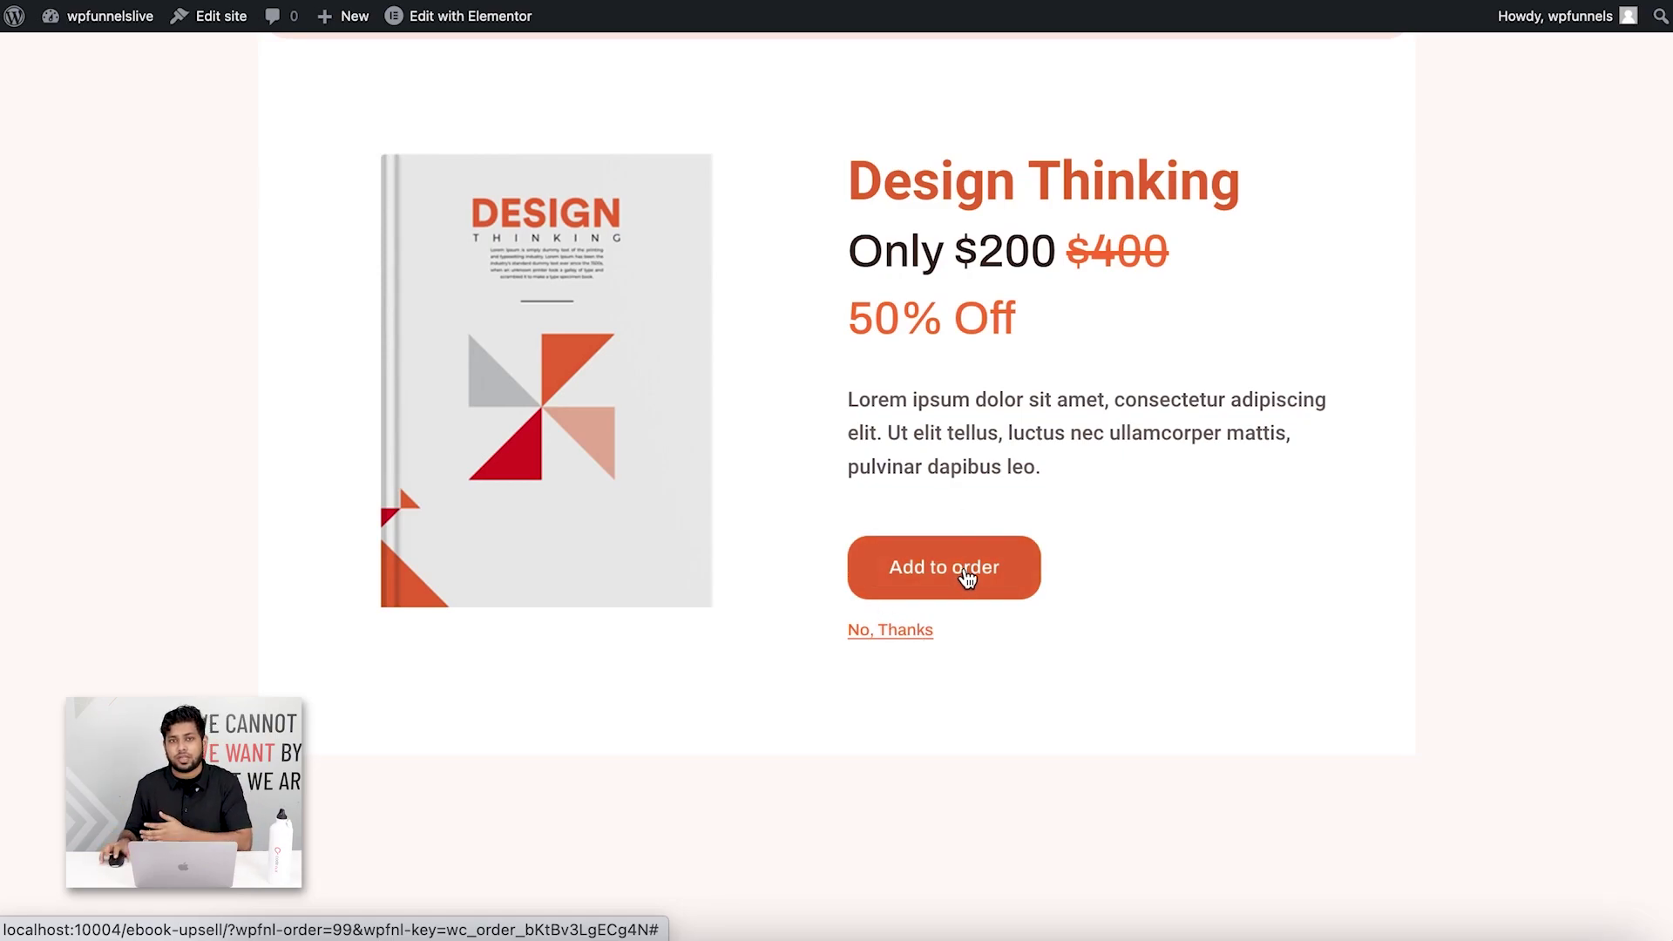
pyautogui.click(894, 638)
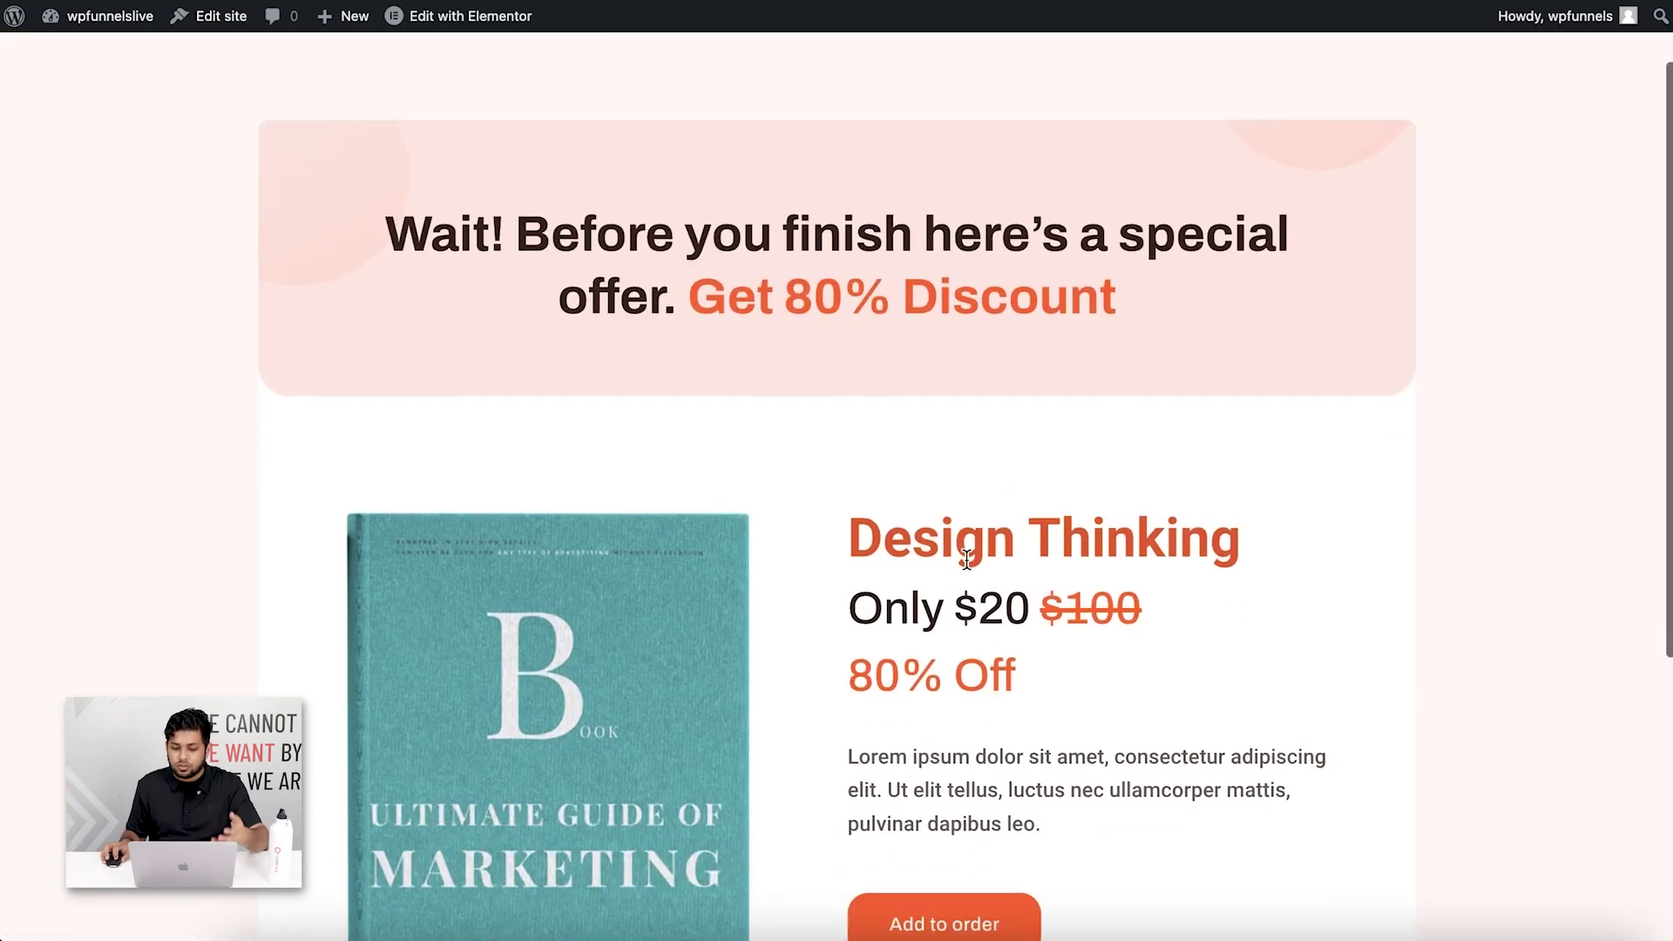
# Review the downsell page with the 80% discount and add its offer to the order
pyautogui.scroll(-5, 969, 567)
pyautogui.scroll(6, 969, 562)
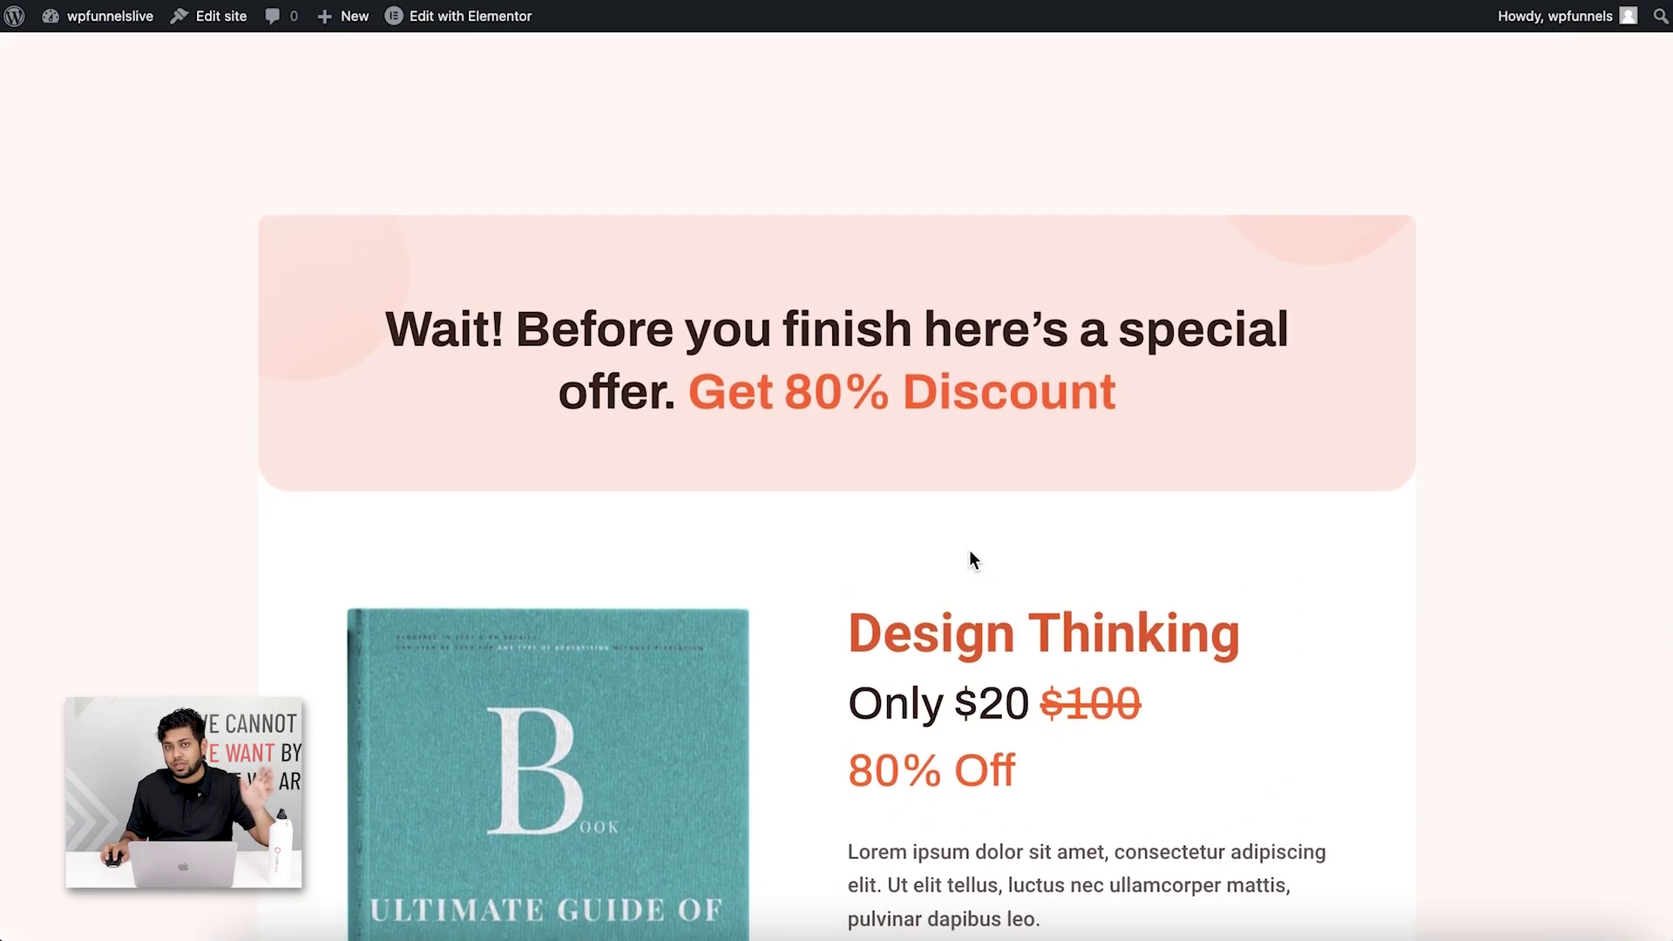
pyautogui.scroll(-6, 969, 550)
pyautogui.scroll(-1, 969, 549)
pyautogui.click(991, 493)
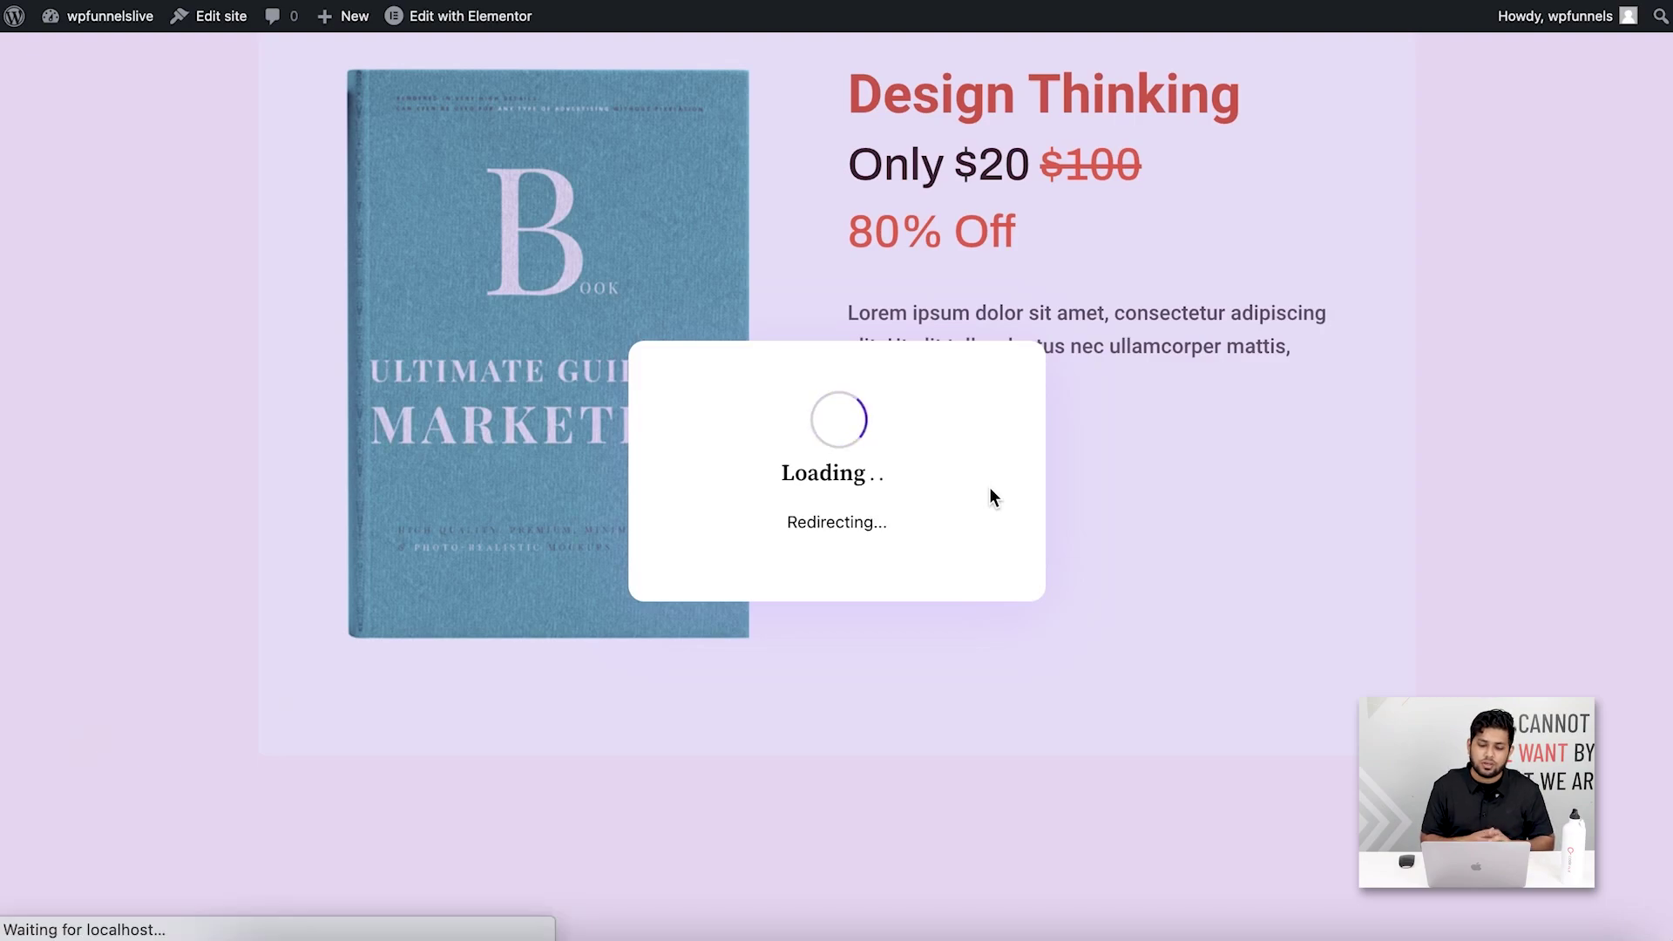
# Review the thank-you page's order details, offer order details and totals to check how the accepted downsell offer affected the original product
pyautogui.scroll(-5, 1032, 470)
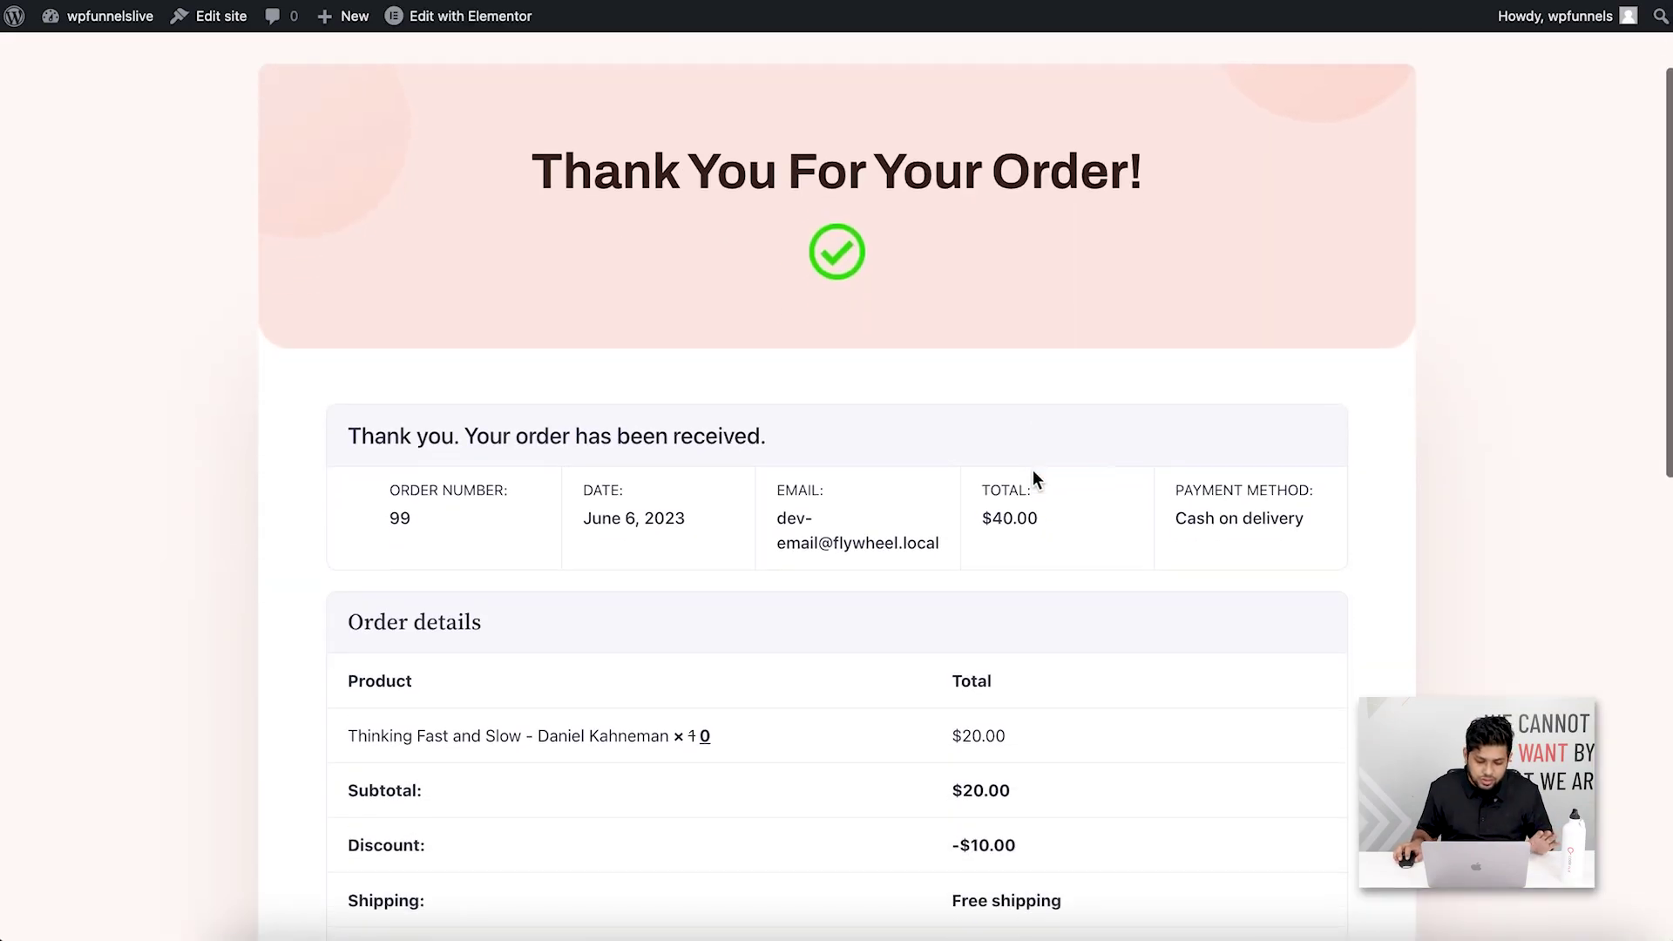
pyautogui.scroll(-3, 1032, 475)
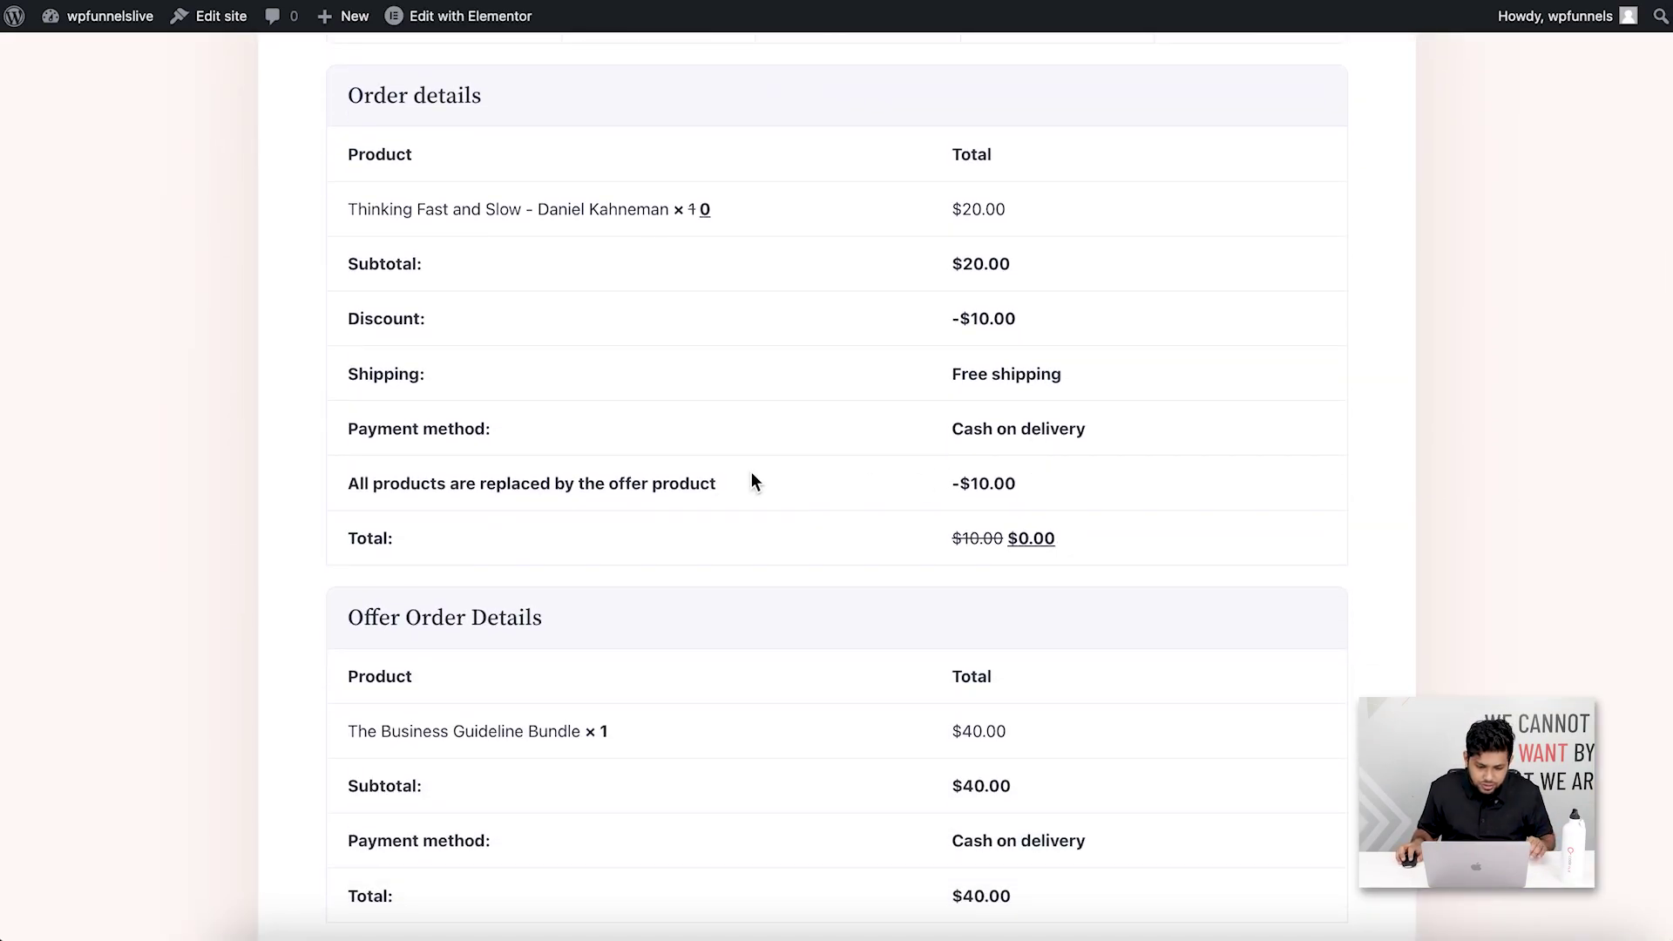
pyautogui.scroll(-2, 708, 536)
pyautogui.scroll(2, 707, 526)
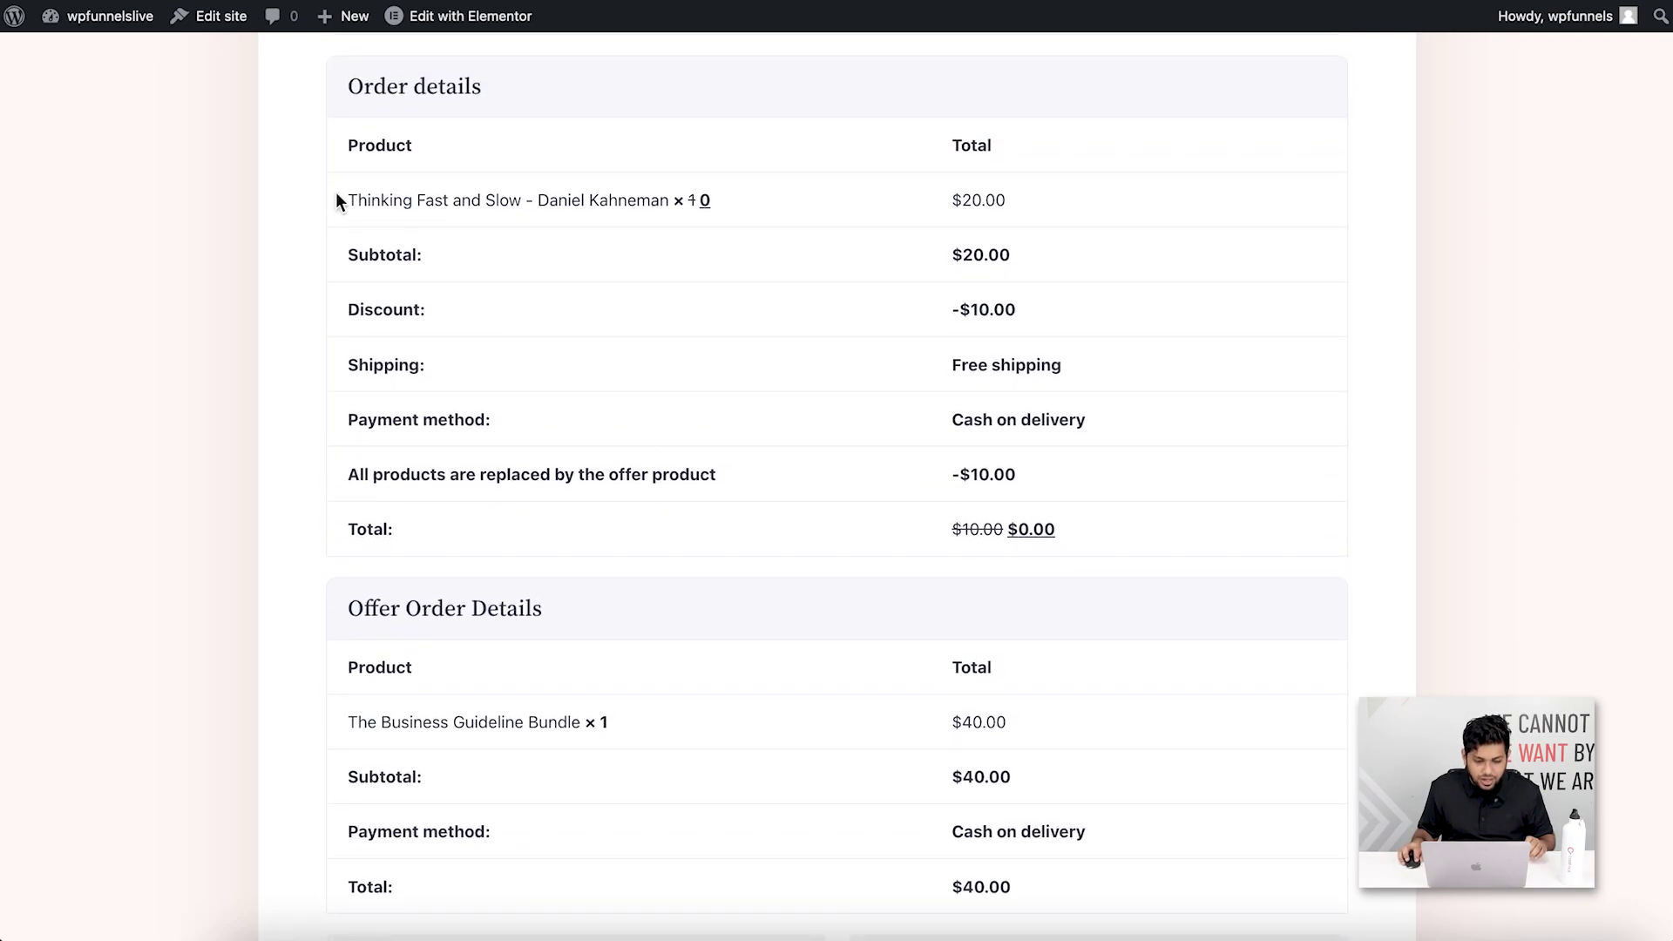
pyautogui.moveTo(367, 202); pyautogui.dragTo(709, 213)
pyautogui.scroll(-3, 1210, 610)
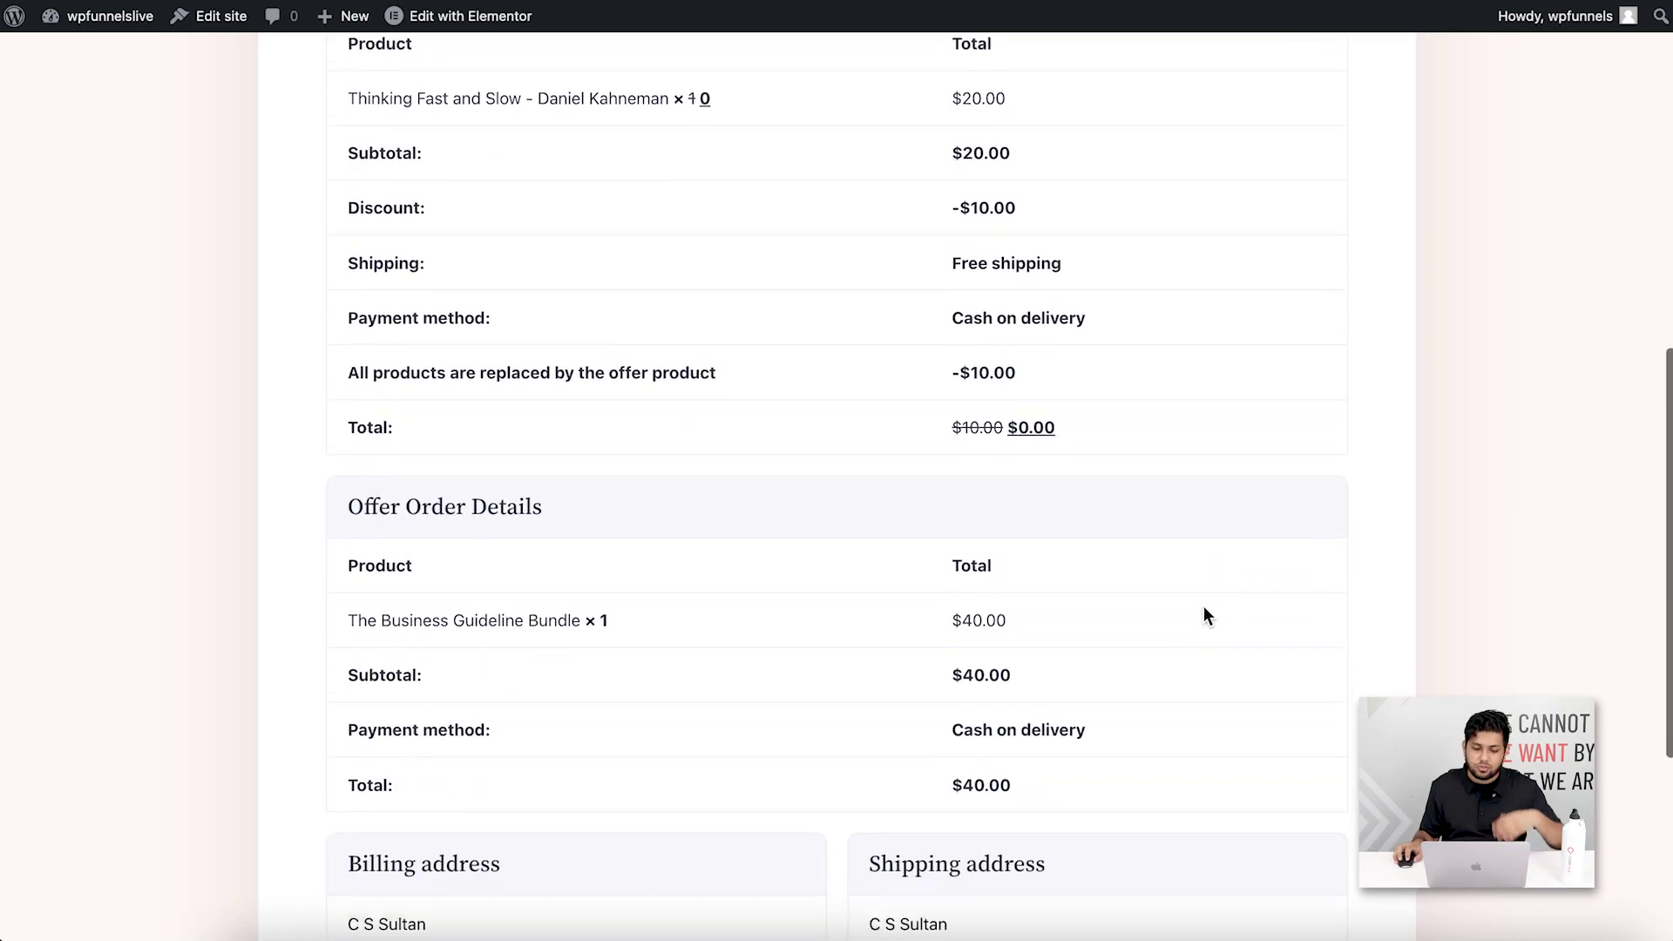
pyautogui.moveTo(348, 508); pyautogui.dragTo(641, 522)
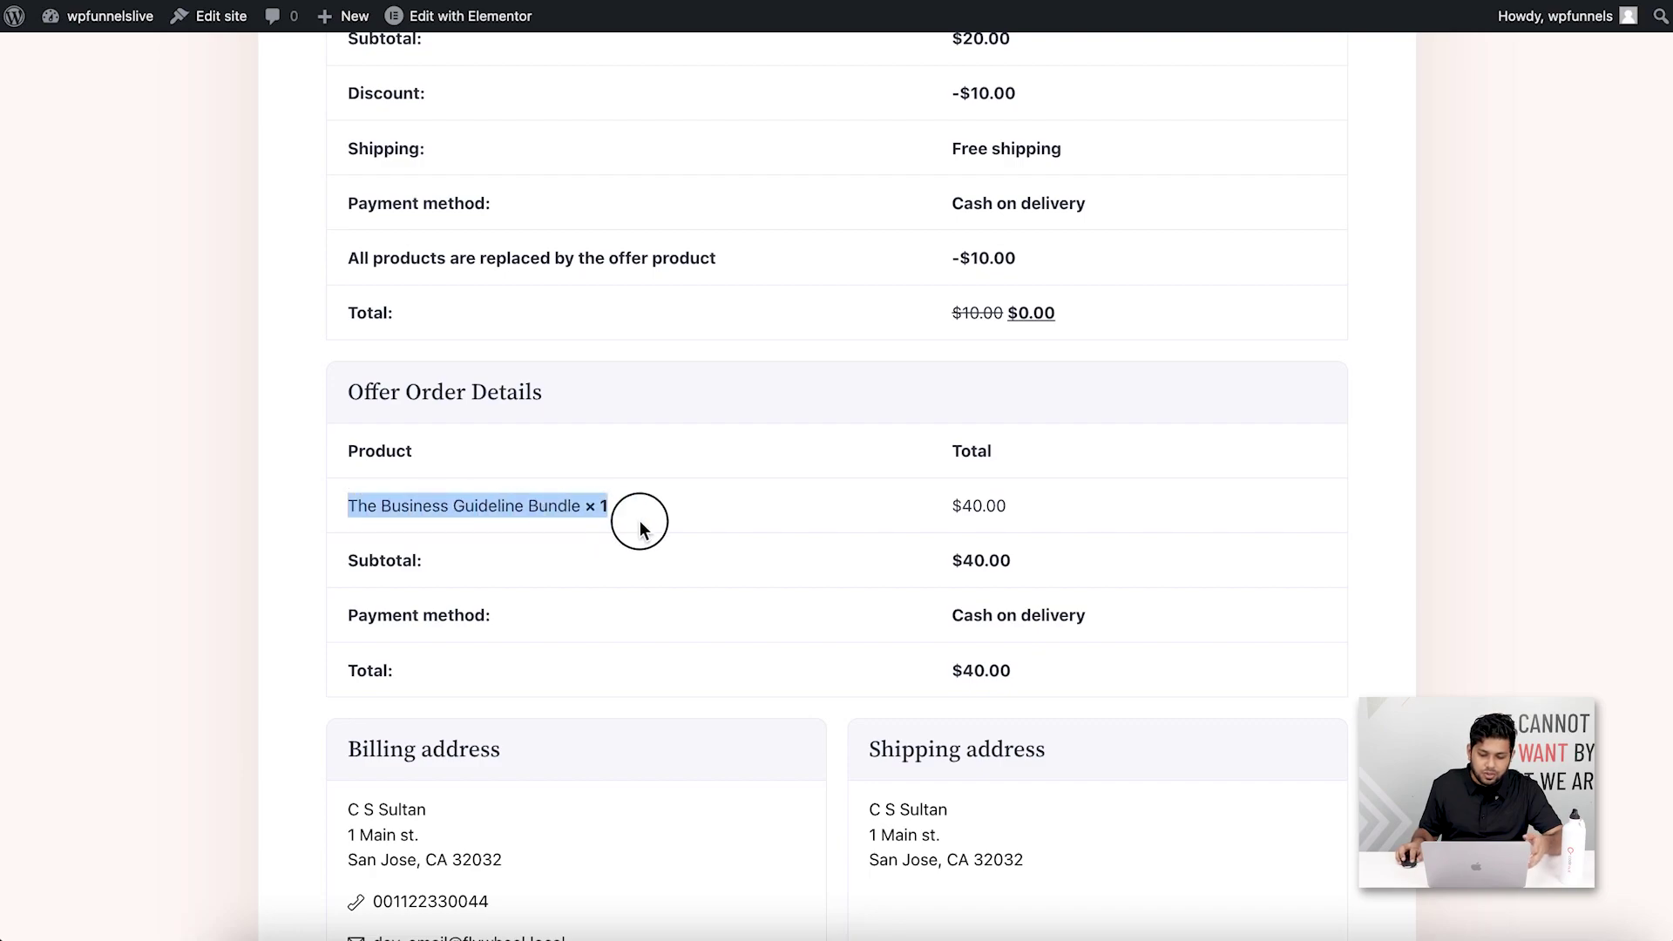
pyautogui.moveTo(1039, 562); pyautogui.dragTo(963, 565)
pyautogui.scroll(-4, 1112, 597)
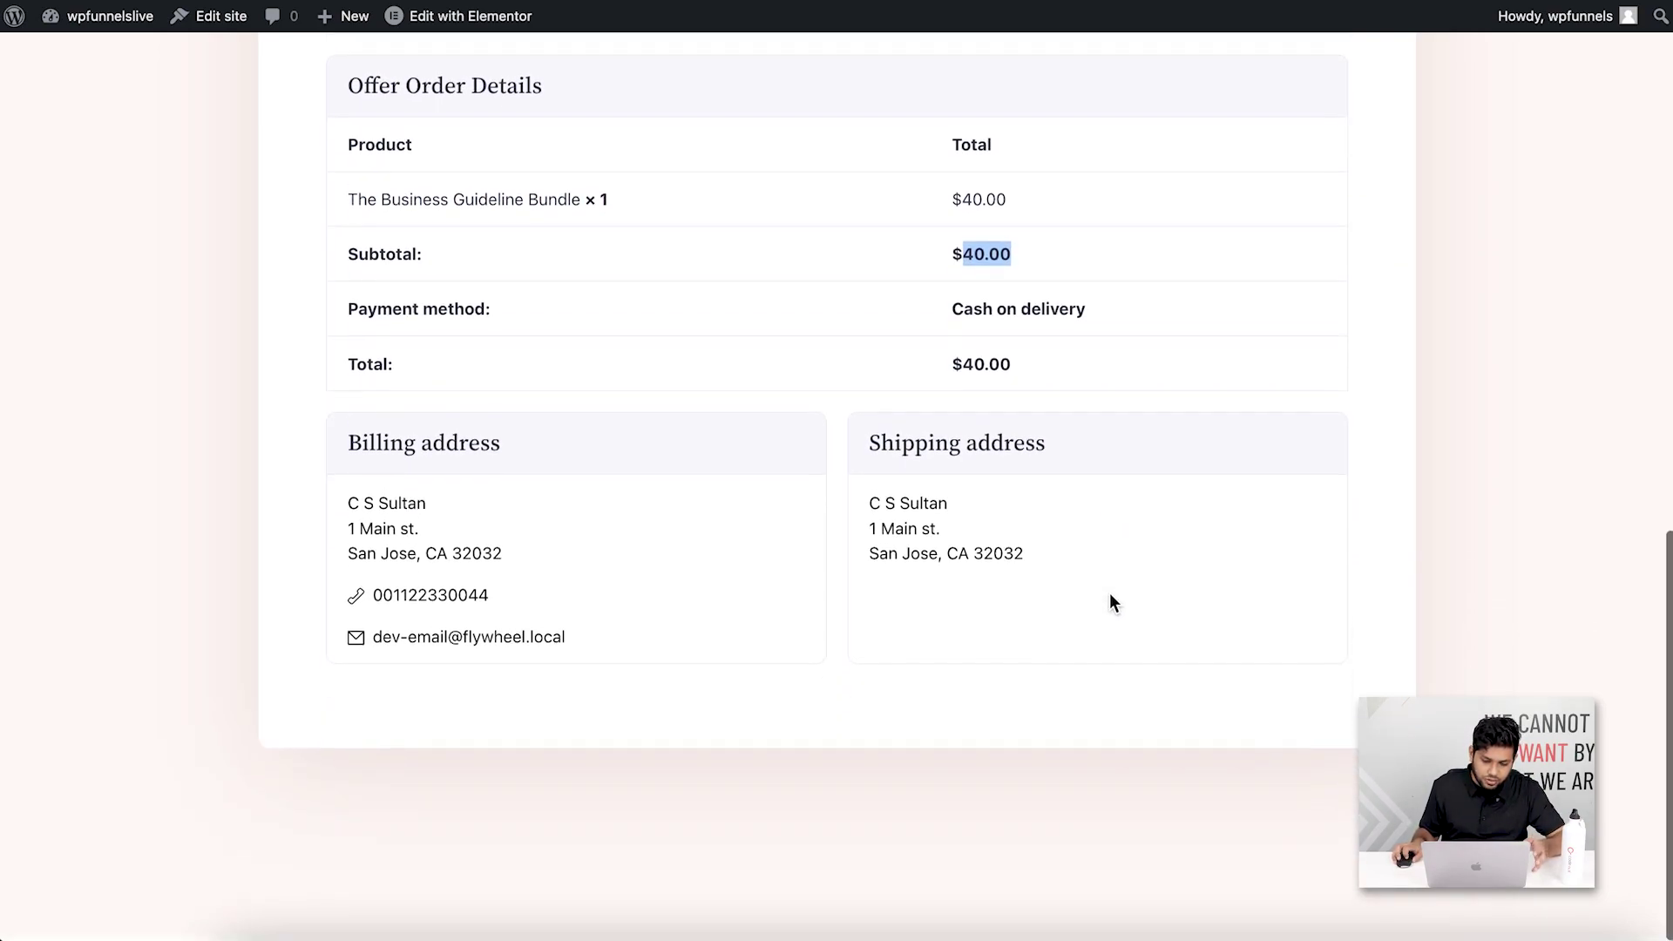
pyautogui.scroll(15, 1110, 603)
pyautogui.scroll(-1, 1059, 620)
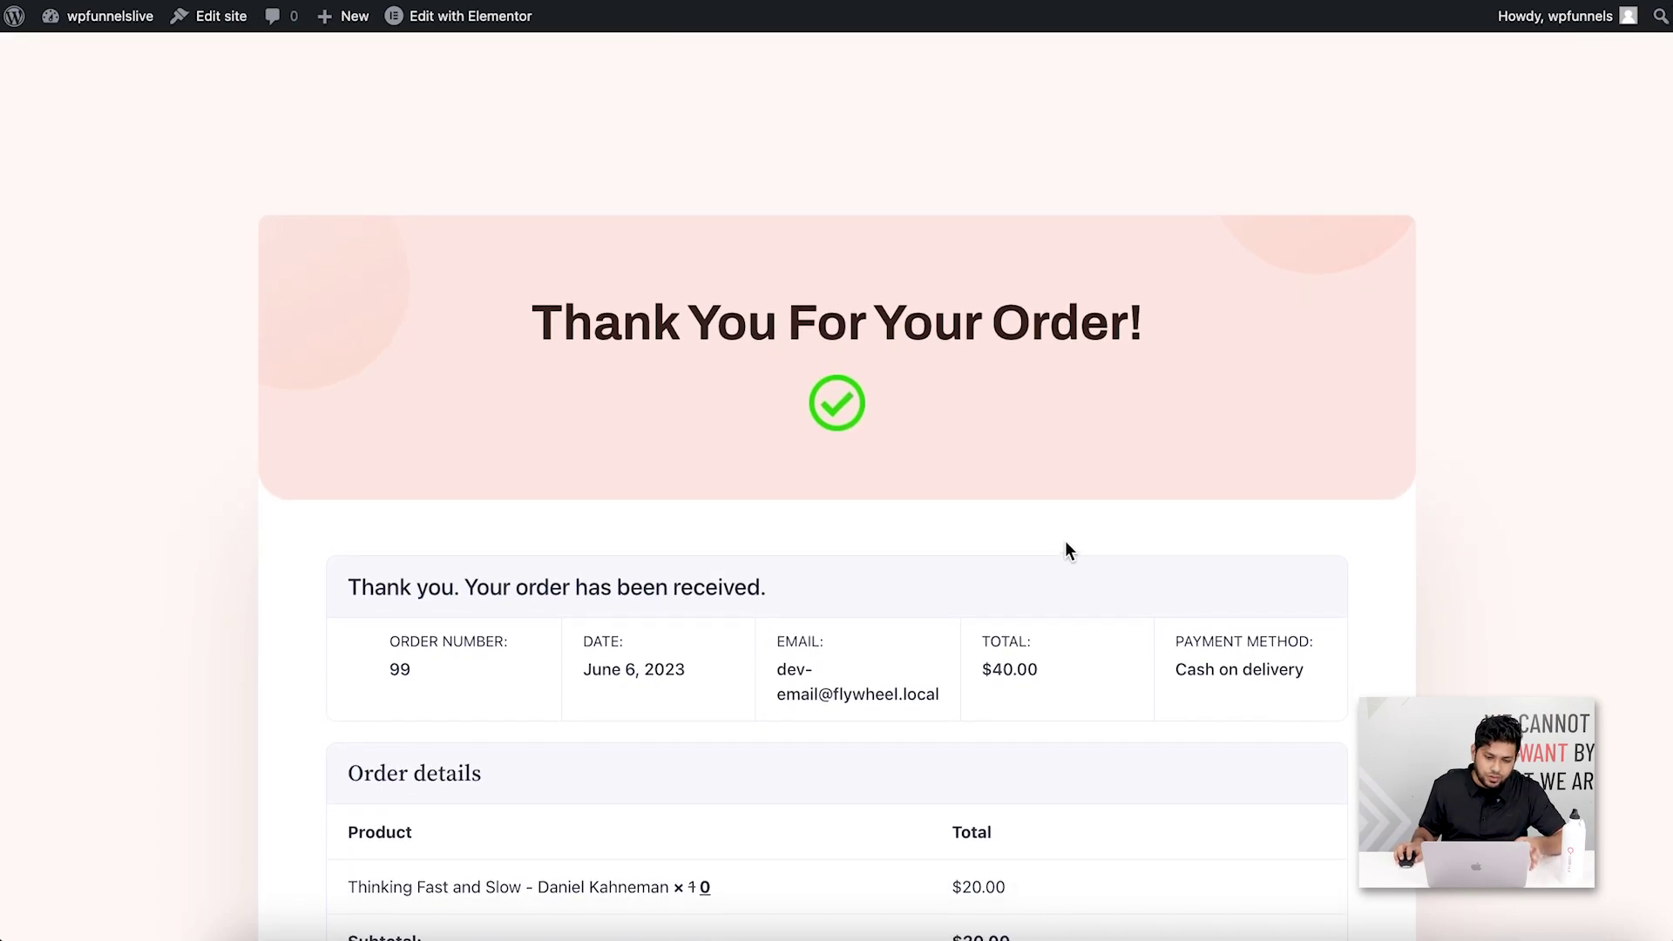